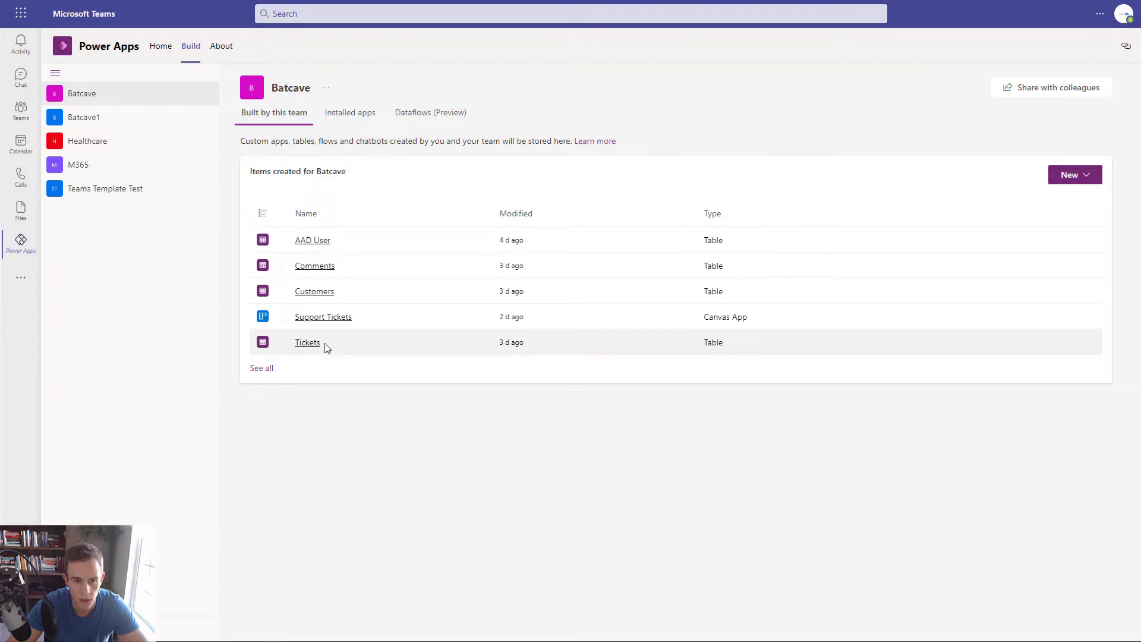
- Turn on 'Appear in search results' in the Tickets table's advanced properties
click(304, 343)
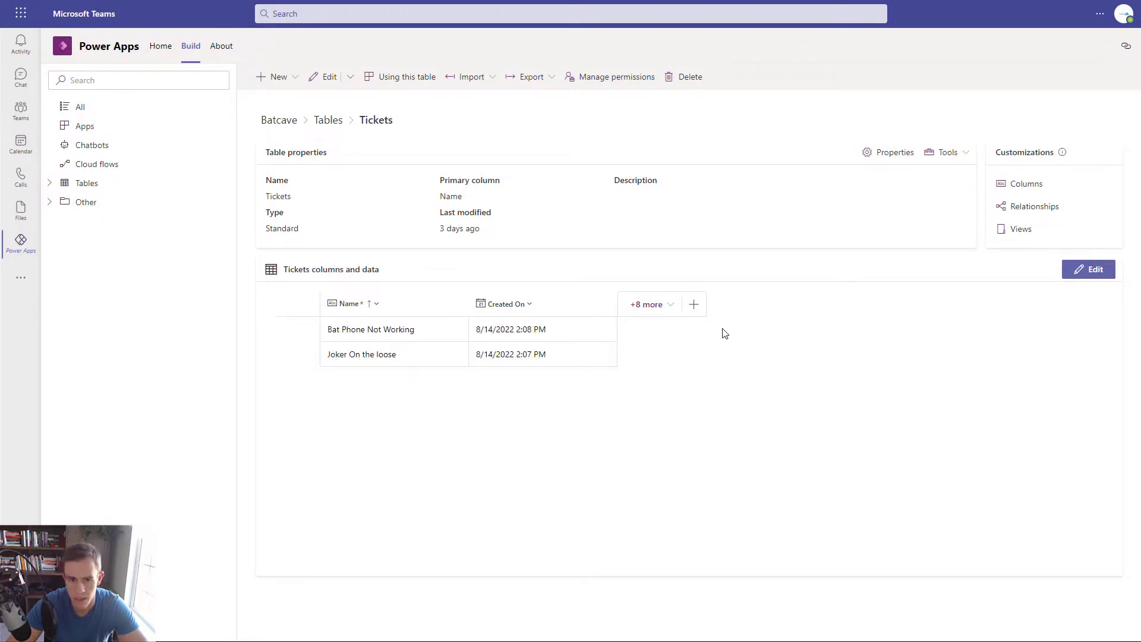
click(887, 152)
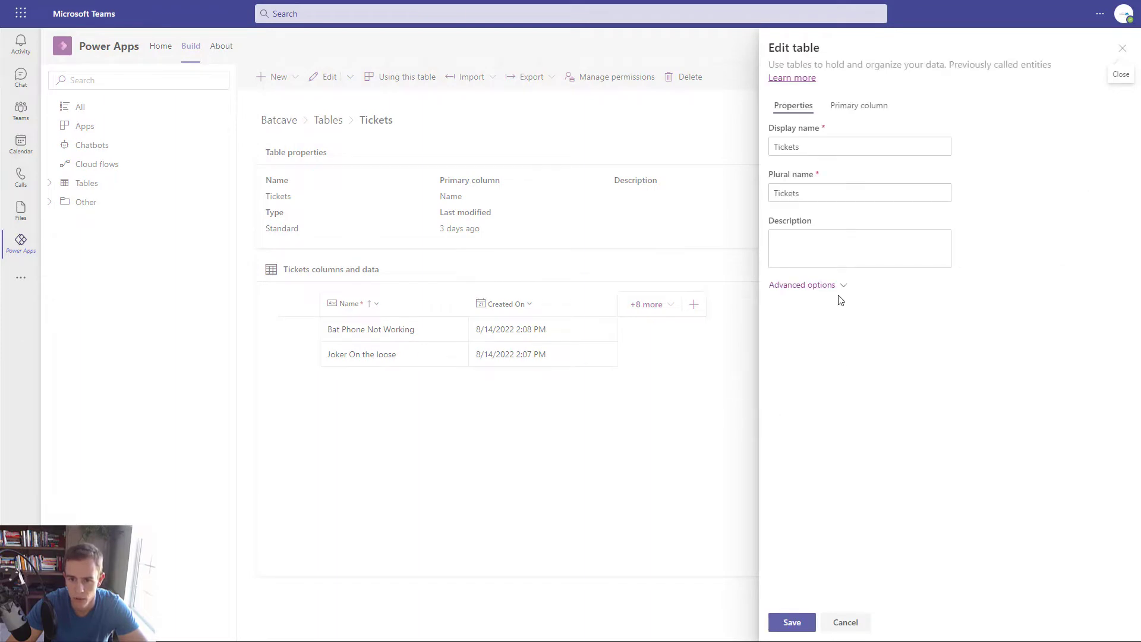
click(838, 291)
scroll(903, 438, down, 4)
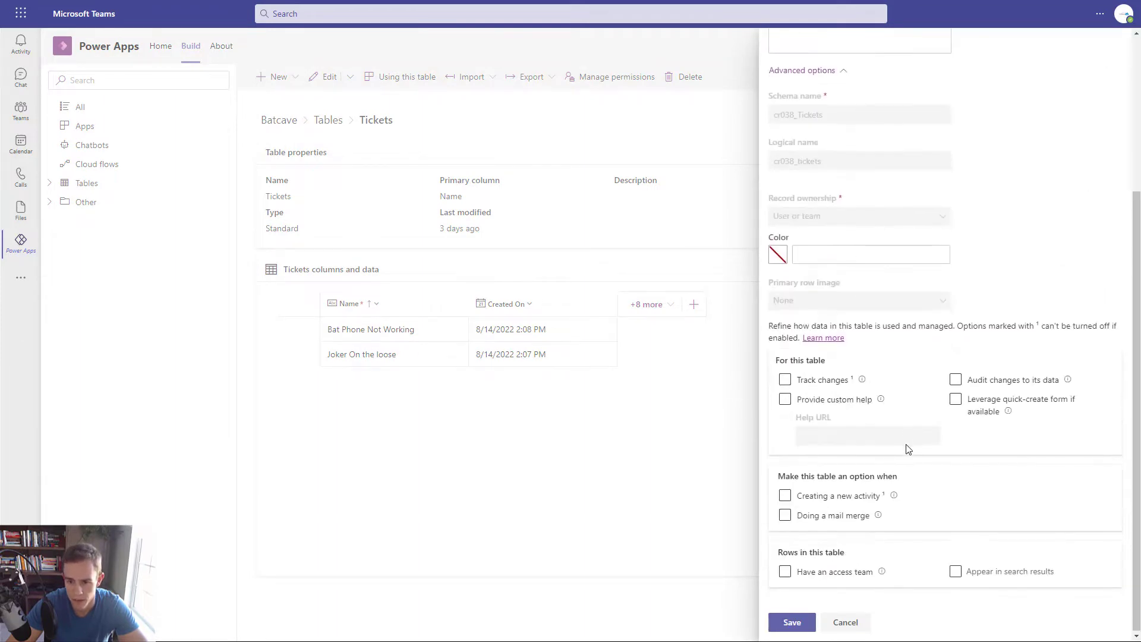
click(954, 571)
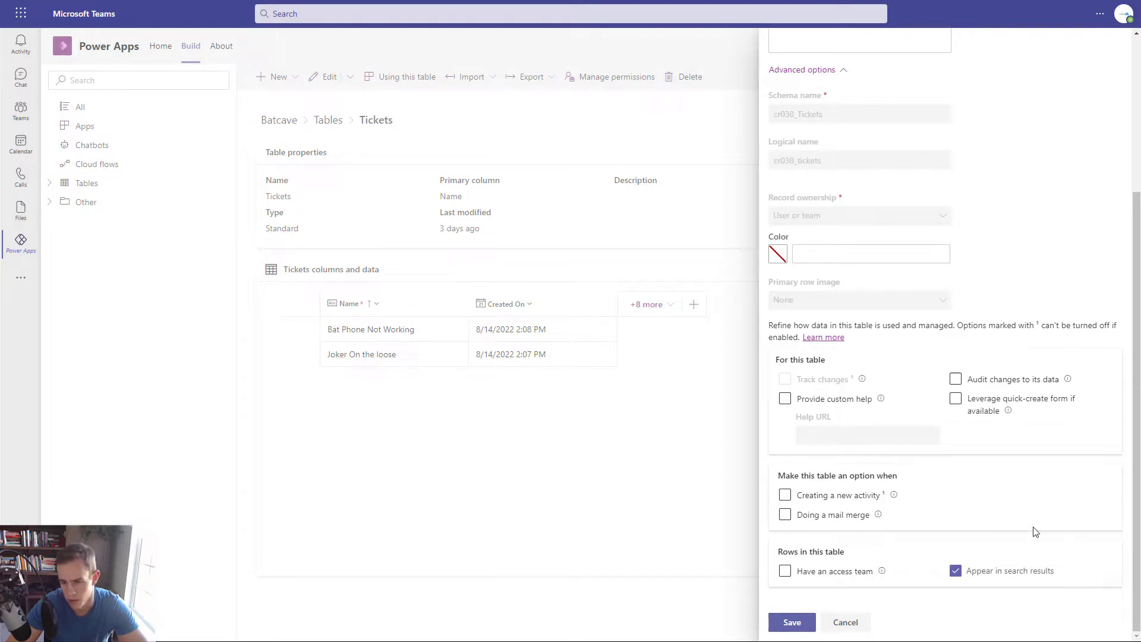
- Copy the Tickets table's logical name cr038_tickets
scroll(1061, 592, up, 2)
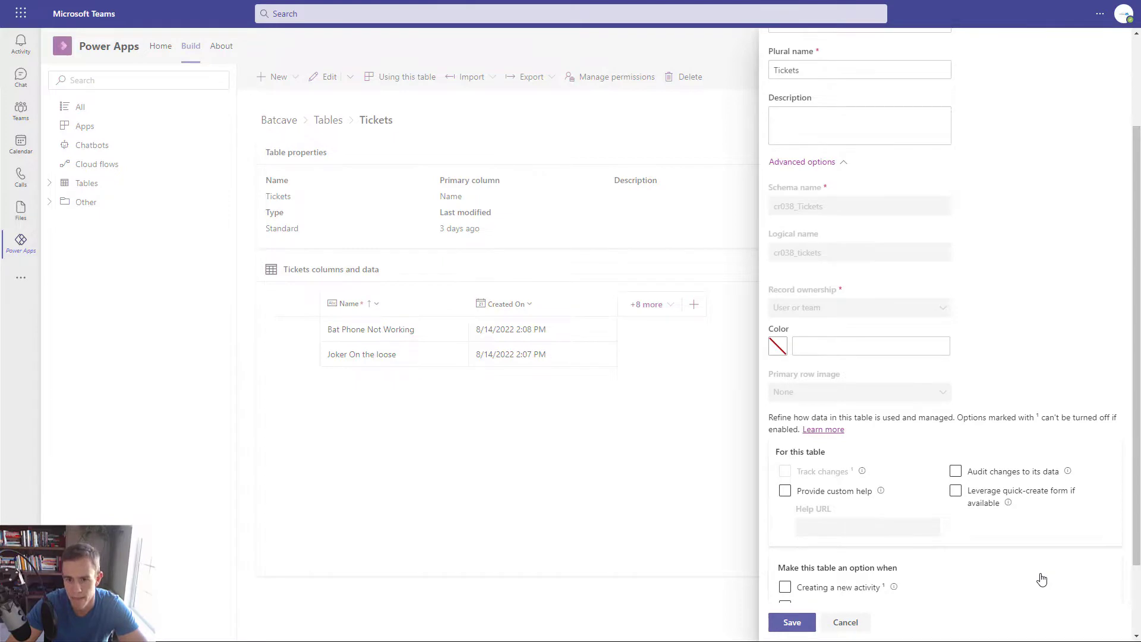
scroll(1041, 579, up, 2)
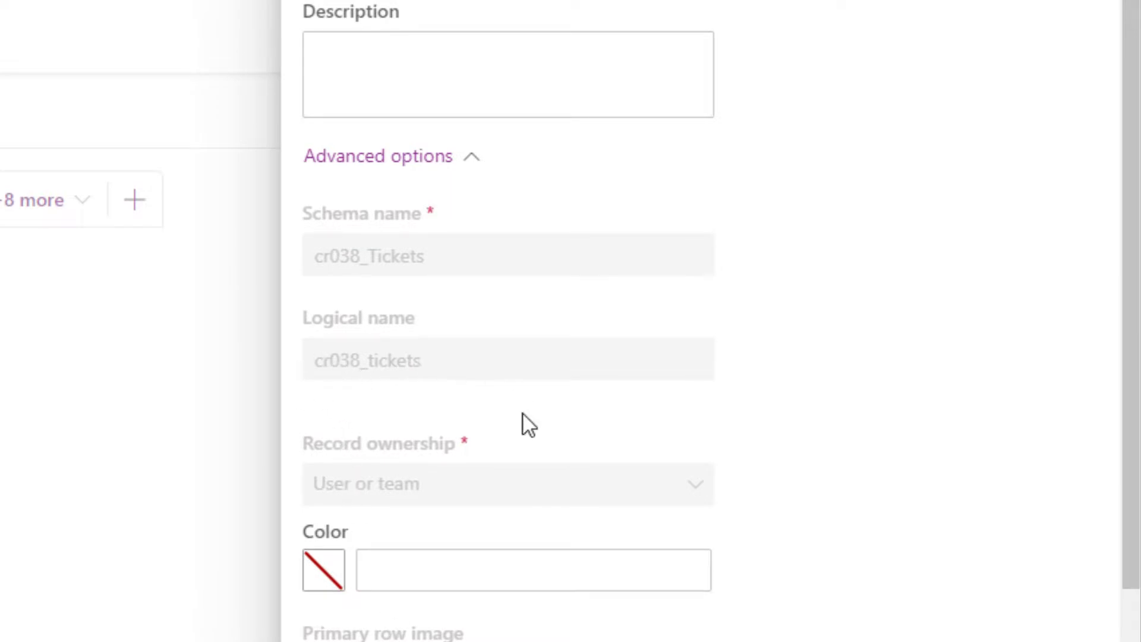
drag(433, 360, 316, 359)
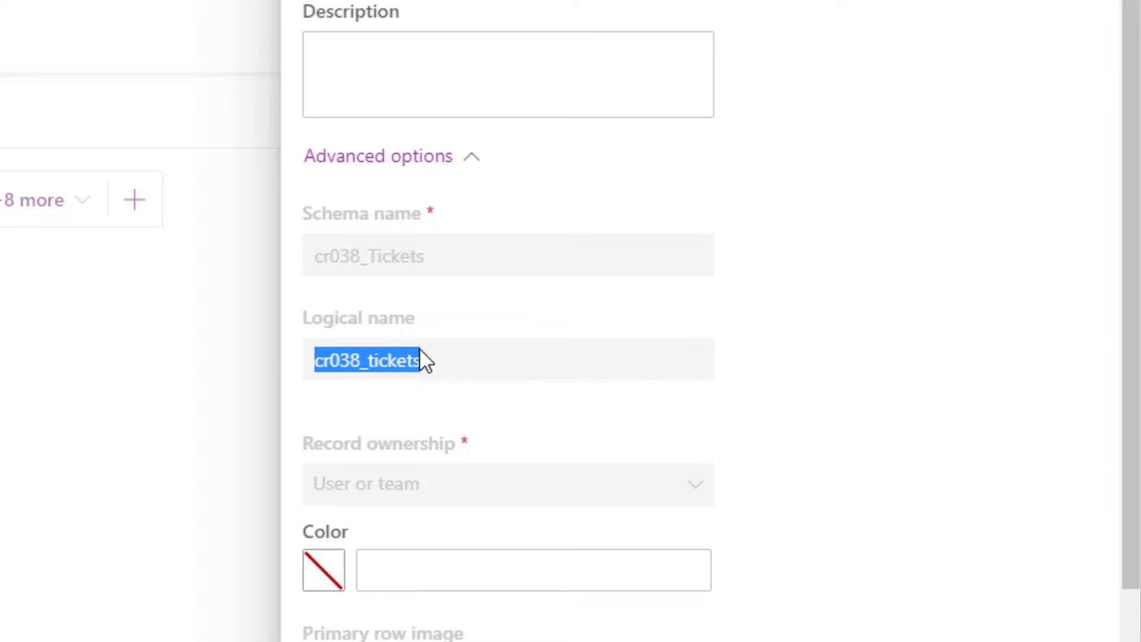
key(alt+Tab)
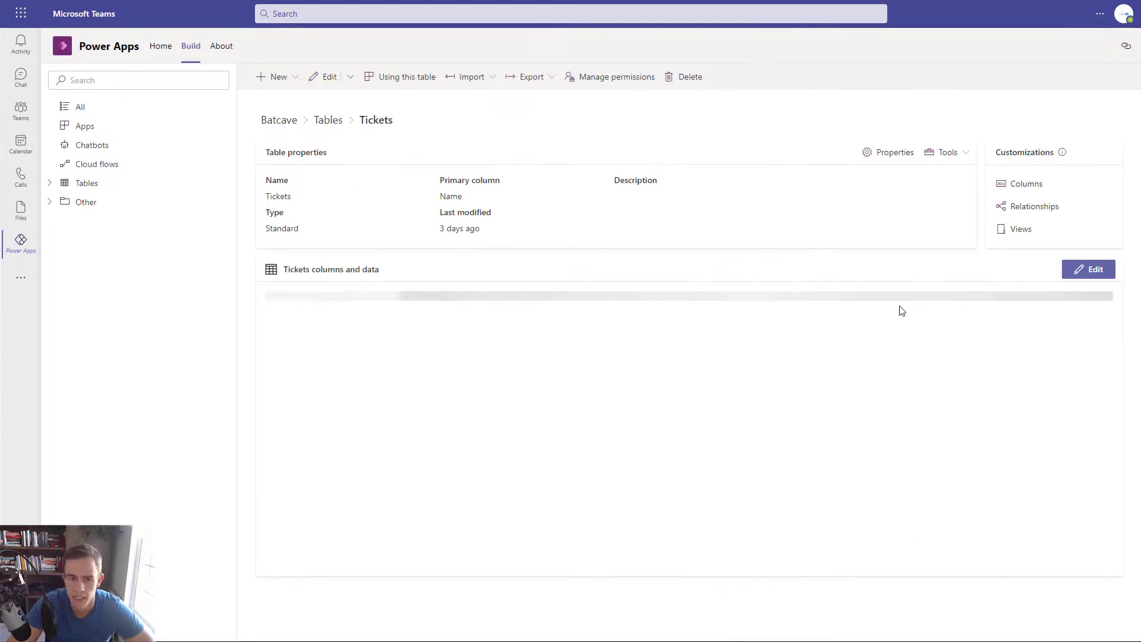
- Review the Tickets table's other columns under '+8 more', then bring up the New menu
click(643, 310)
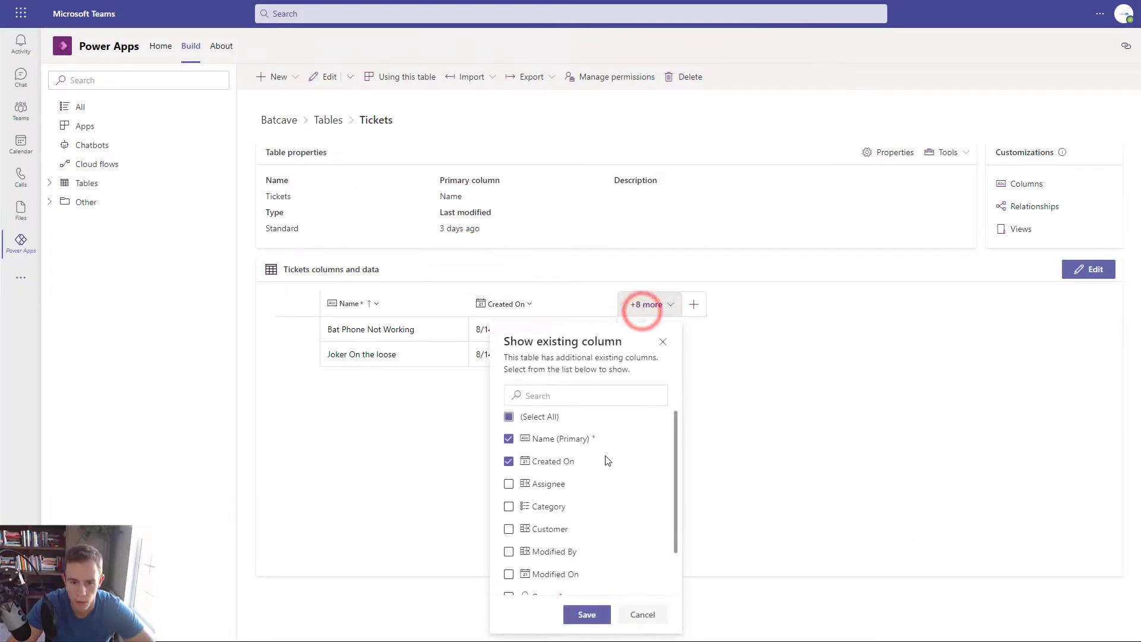
scroll(604, 462, down, 2)
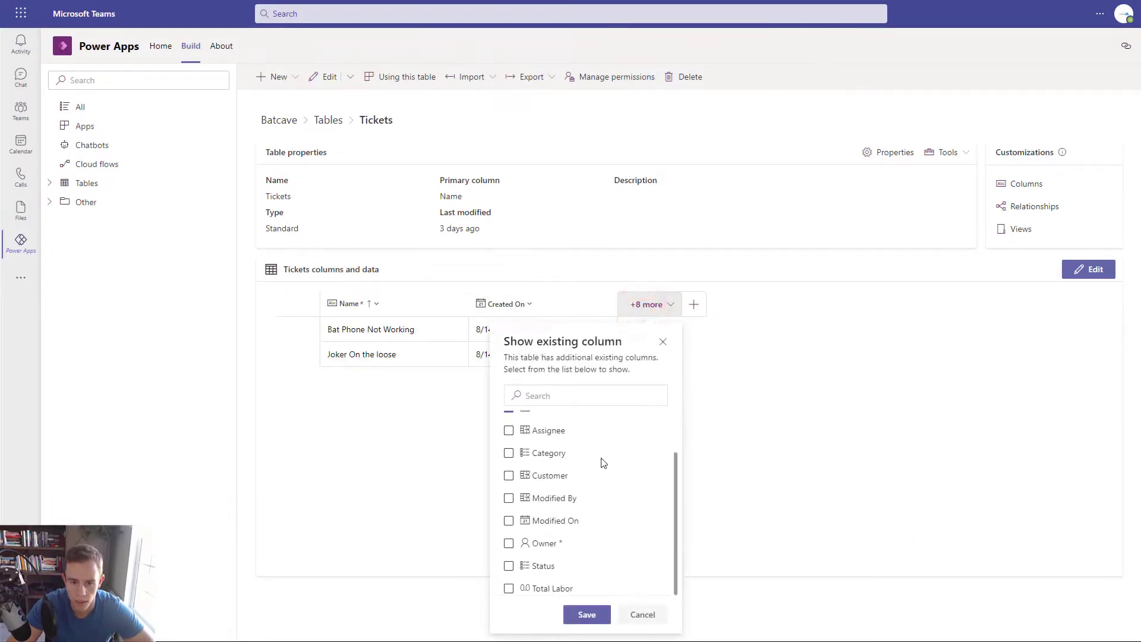
click(780, 483)
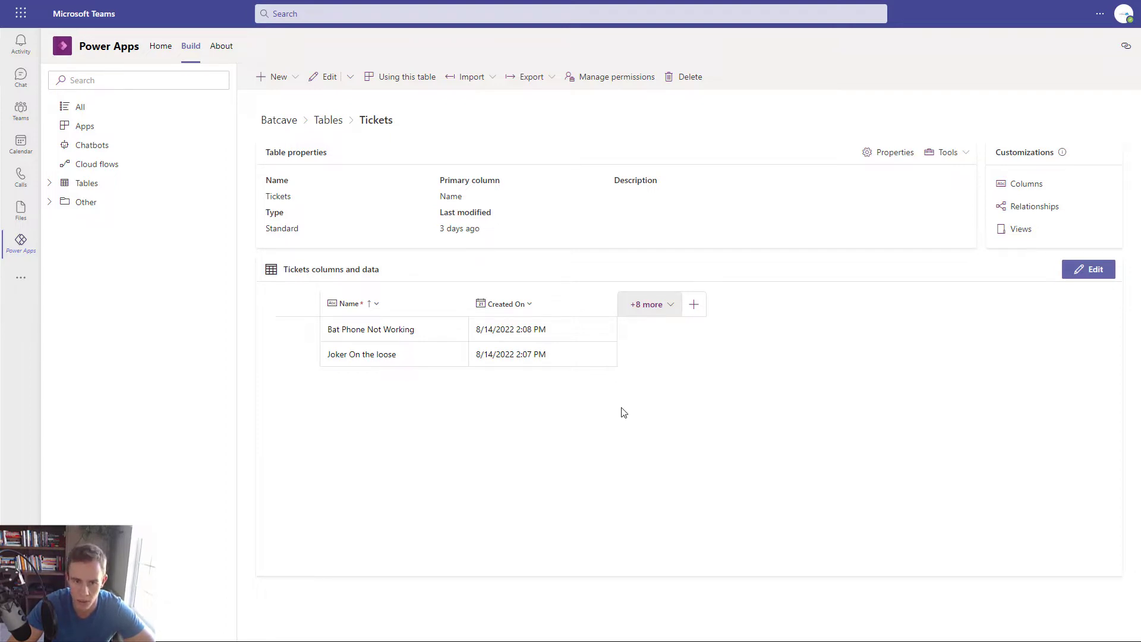
click(281, 79)
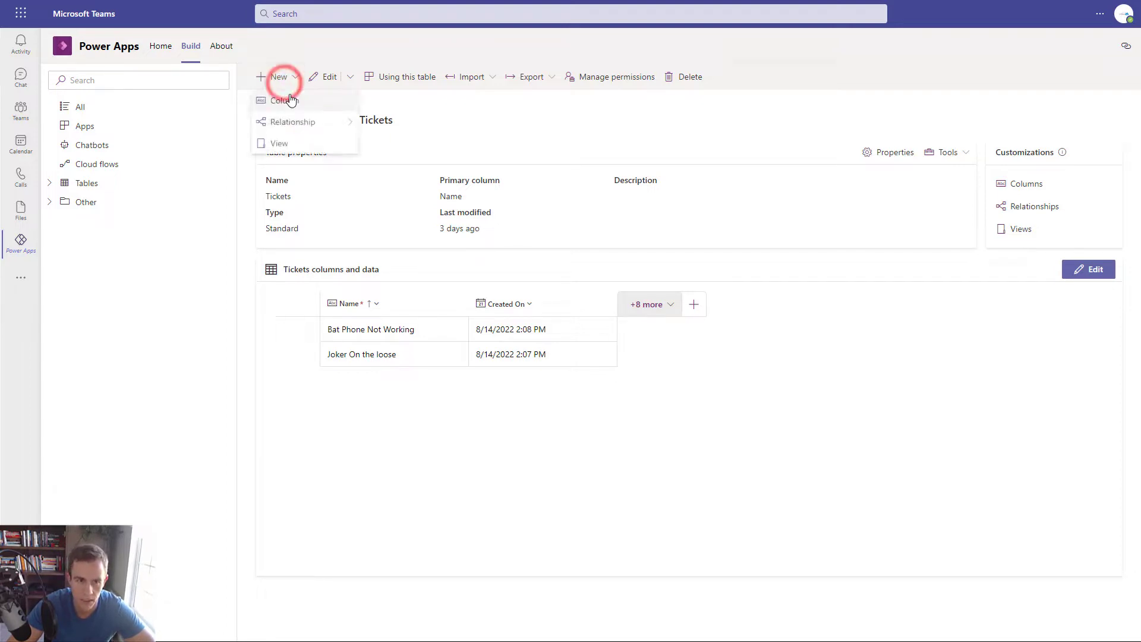
- Add a single-line text column MessageID to Tickets with maximum character count 600
click(290, 94)
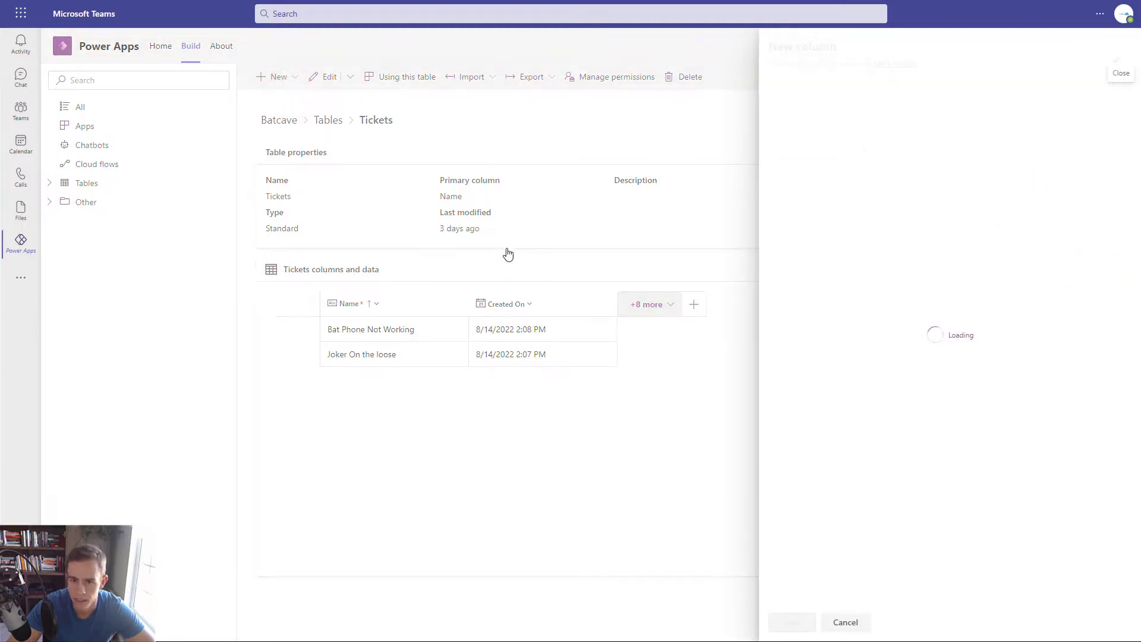
click(846, 108)
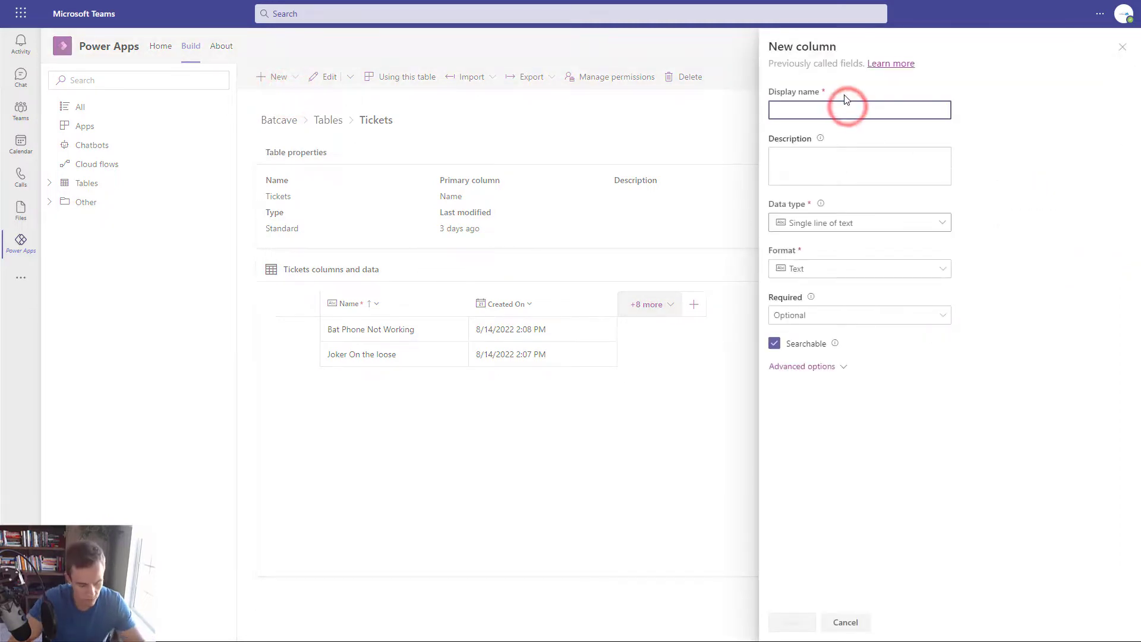
text(MessageID)
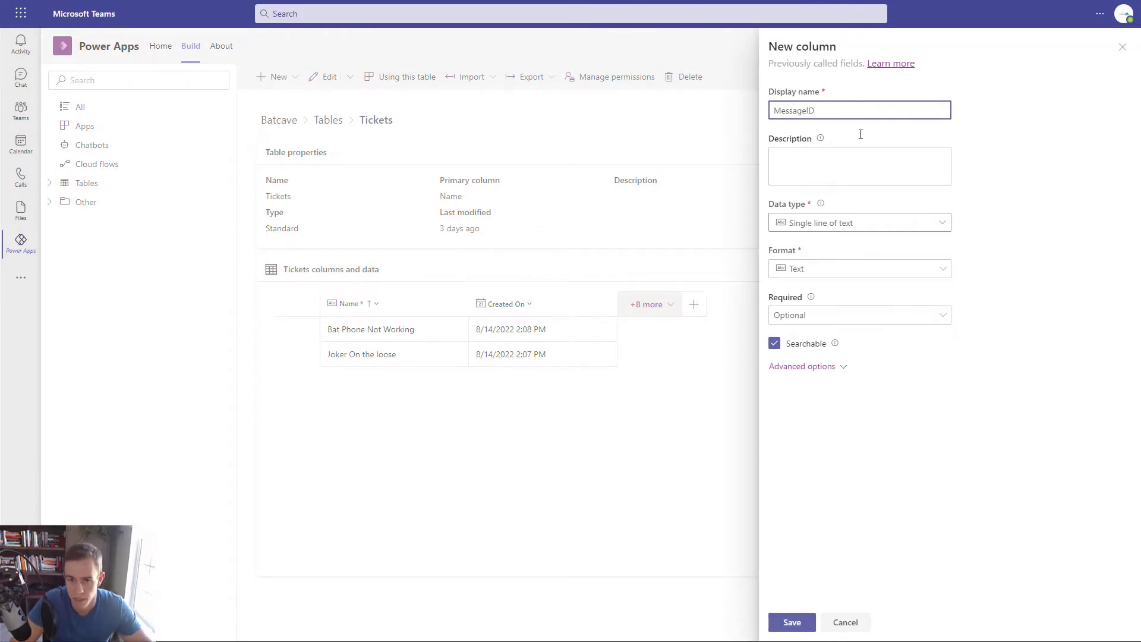
click(834, 221)
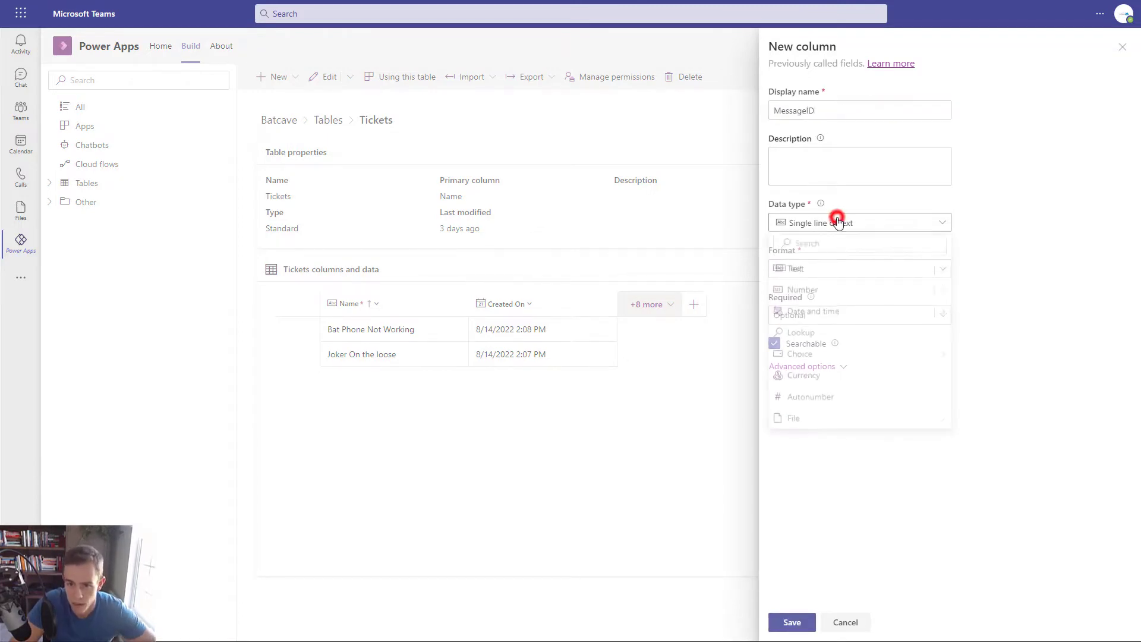
click(985, 223)
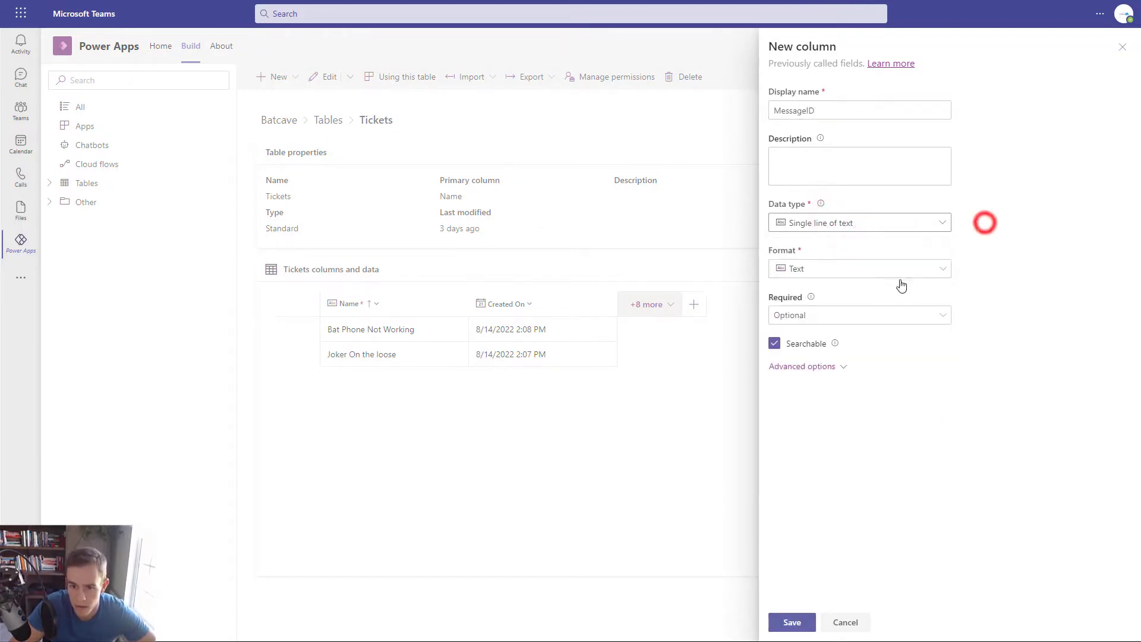
click(809, 366)
double_click(810, 463)
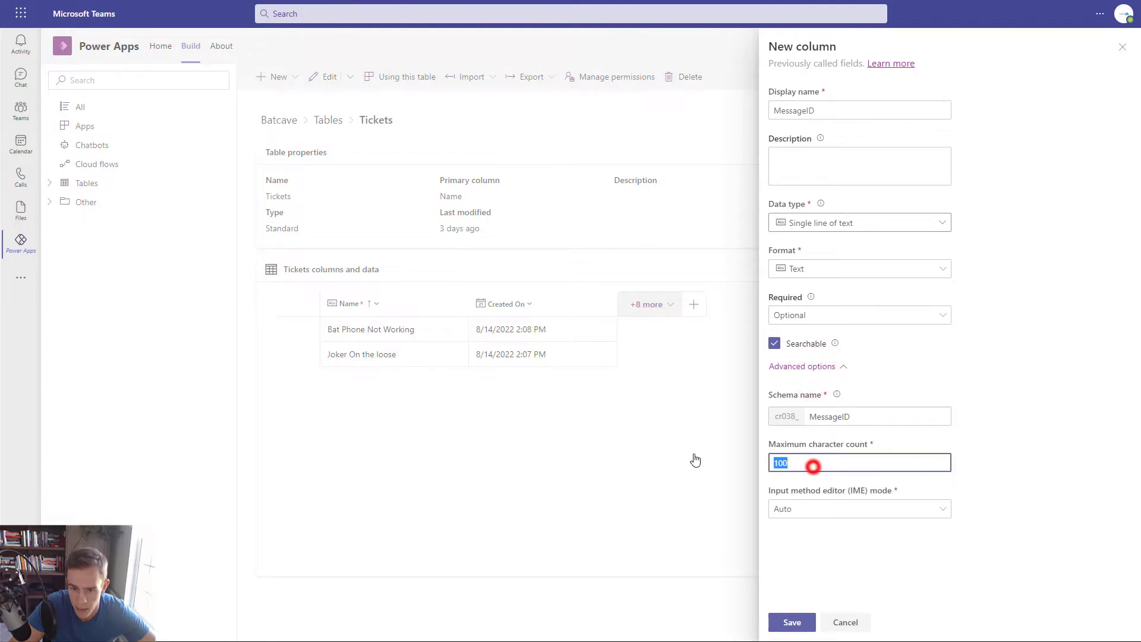
text(600)
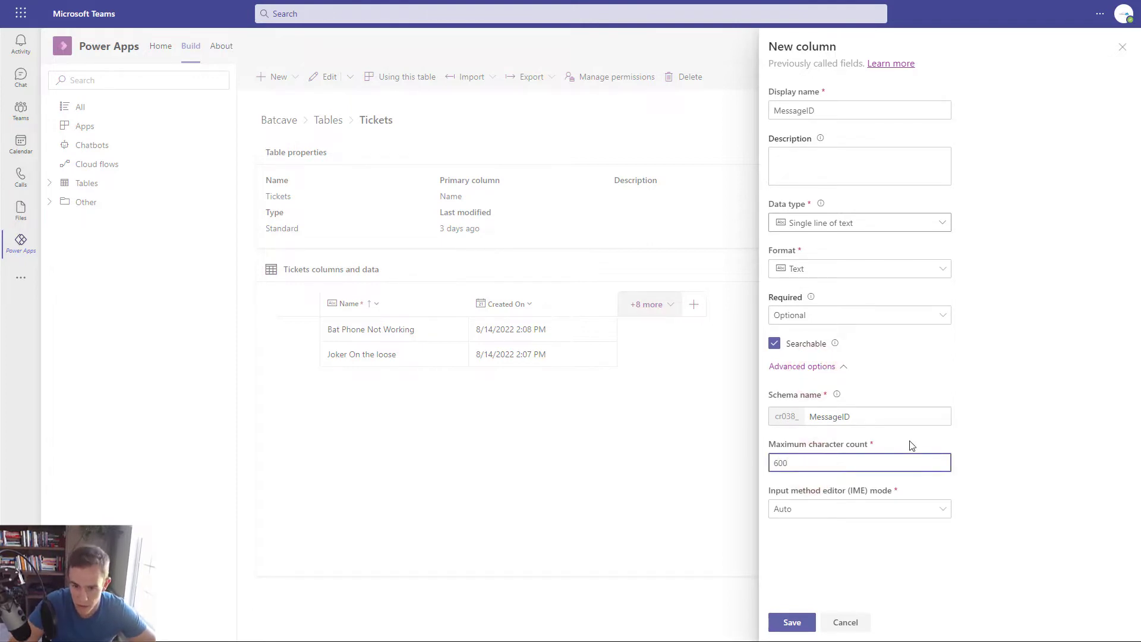
click(951, 416)
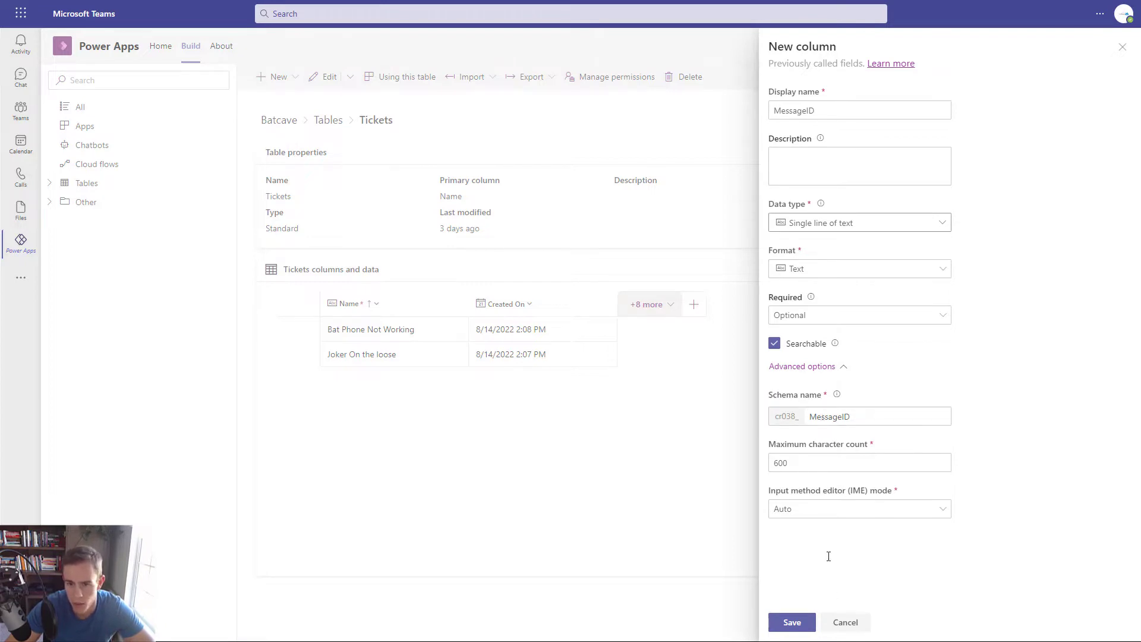
click(800, 623)
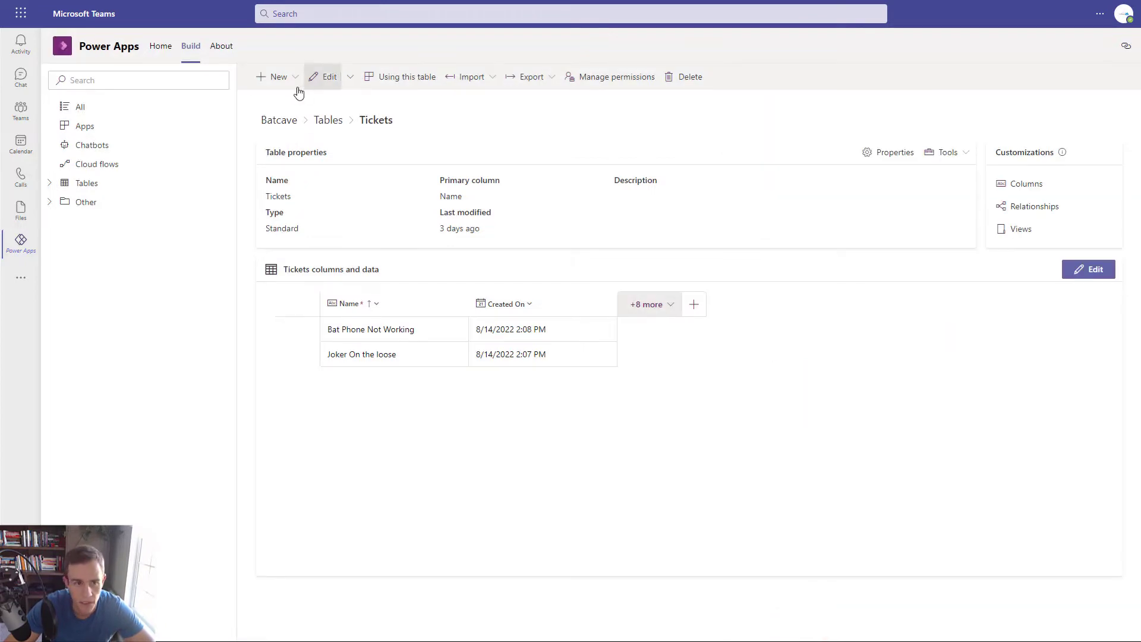
click(279, 84)
- Add a CreatedBy column of type Text > Email to the Tickets table
click(285, 101)
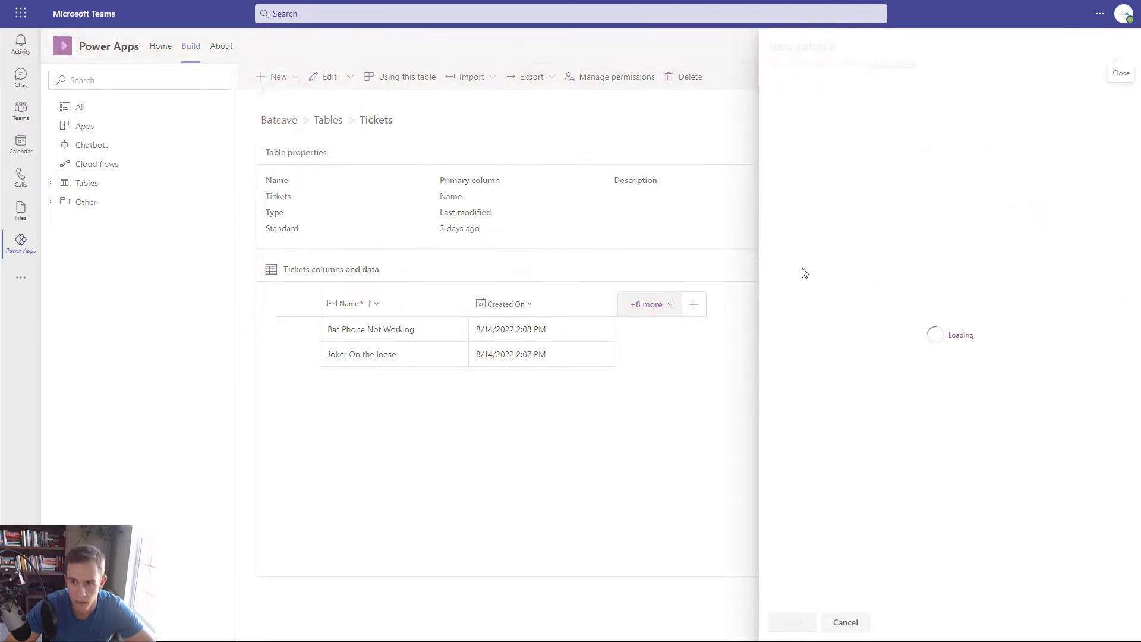
click(855, 113)
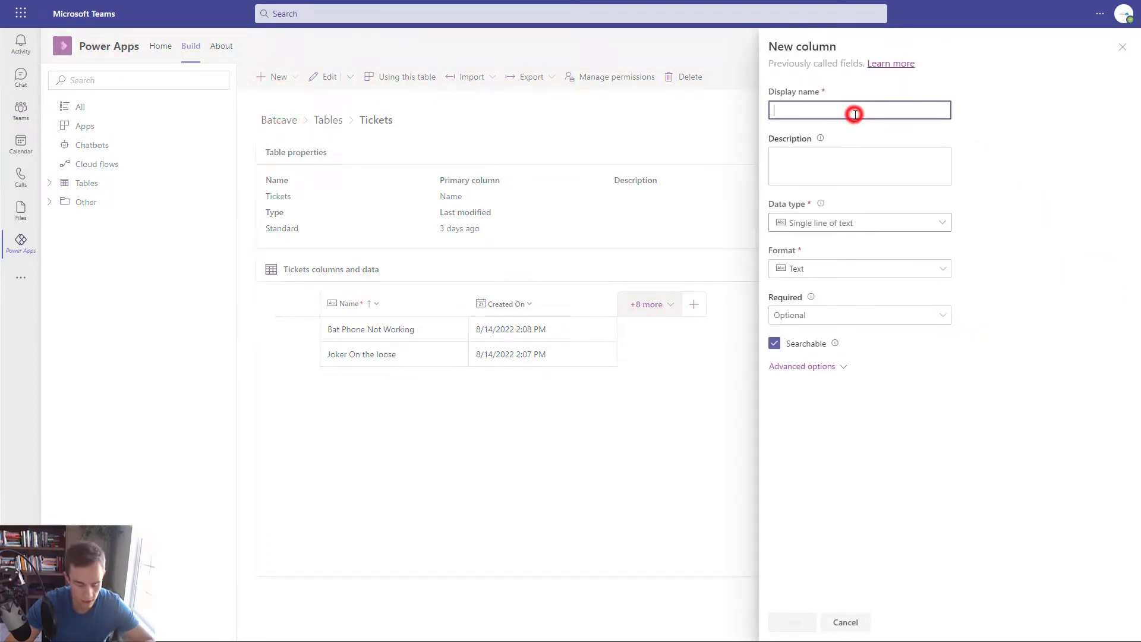
text(CreatedBy)
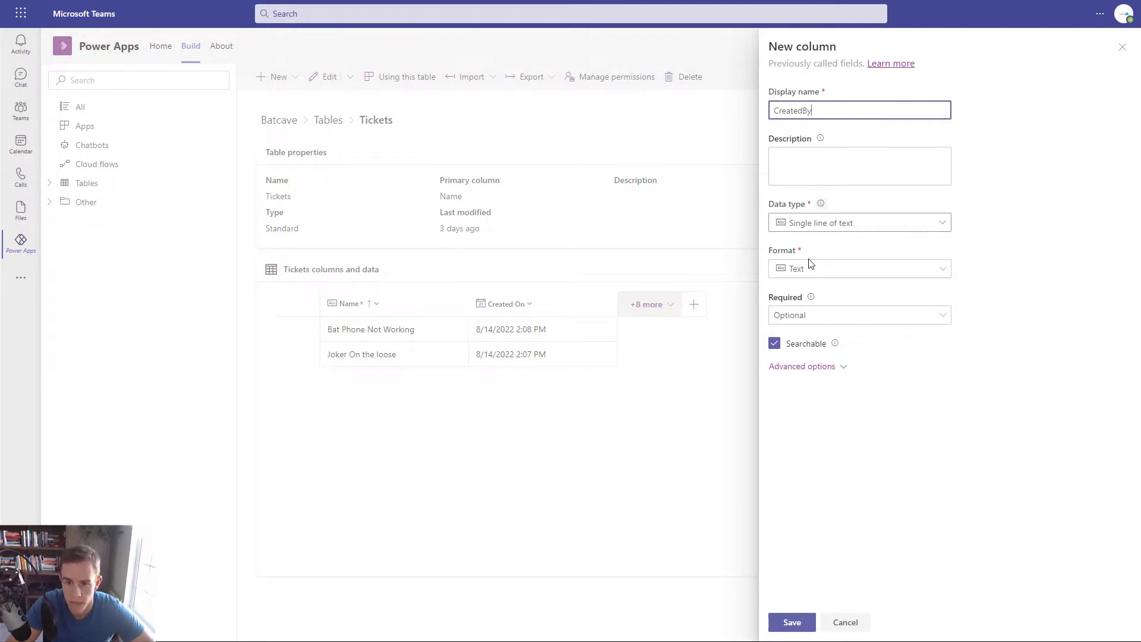
click(830, 221)
click(942, 272)
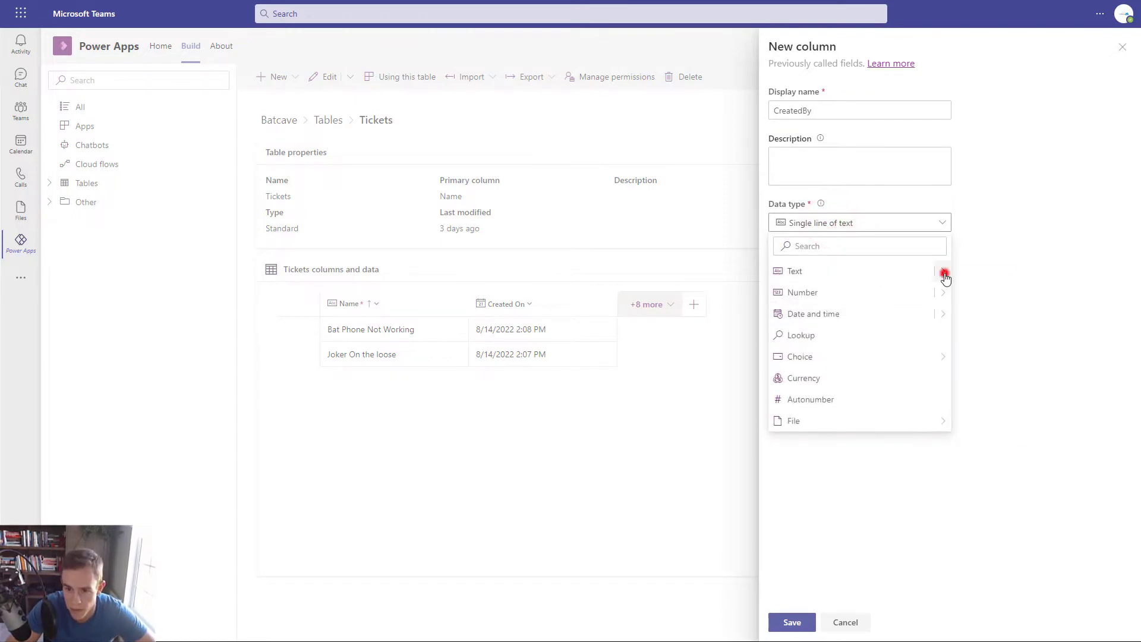
click(992, 359)
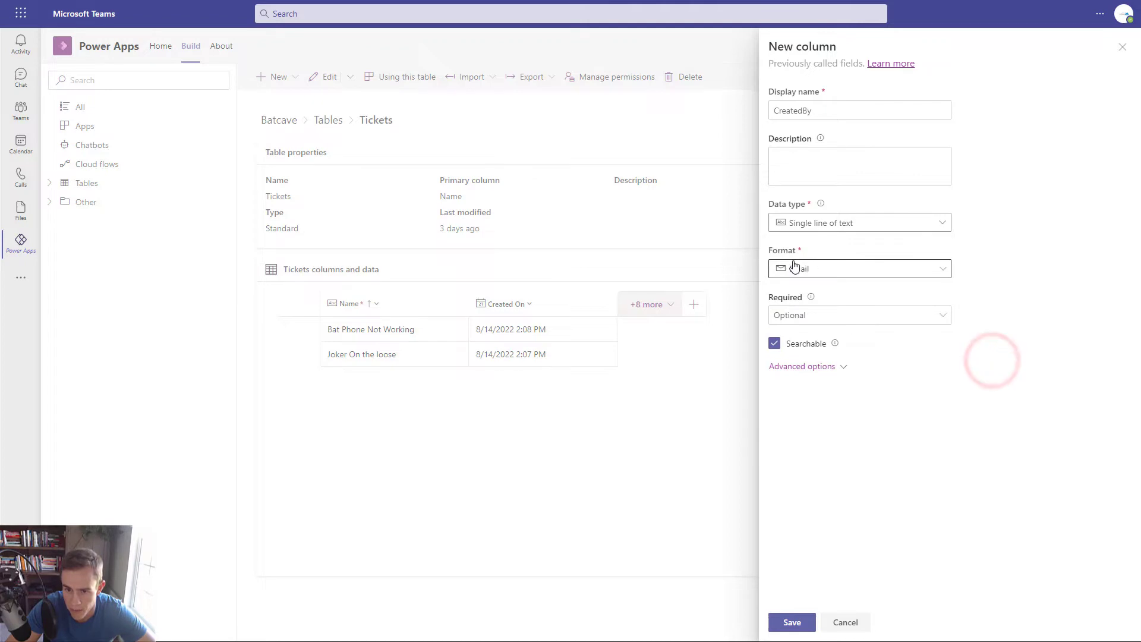
click(833, 367)
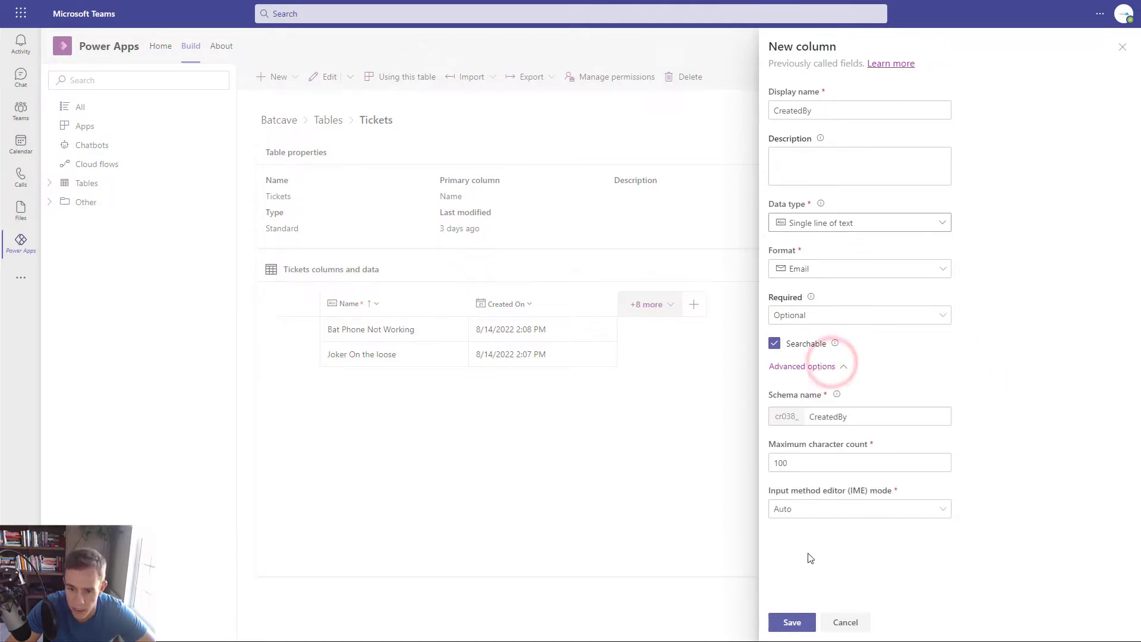
click(793, 627)
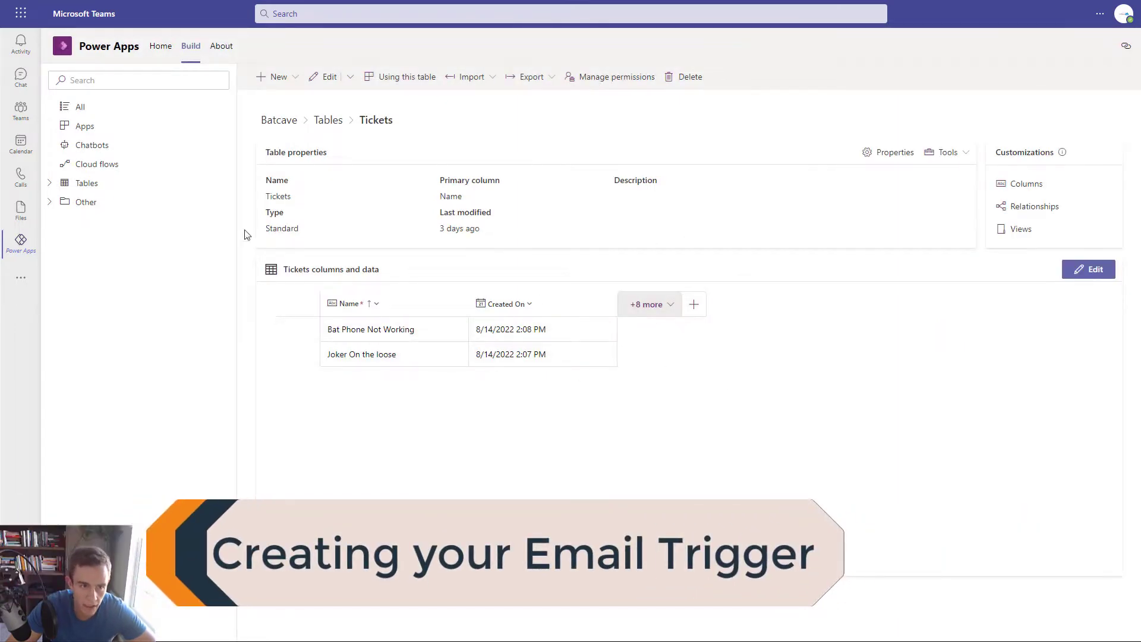
- From the team's cloud flows, create an automated cloud flow and skip choosing a trigger
click(121, 165)
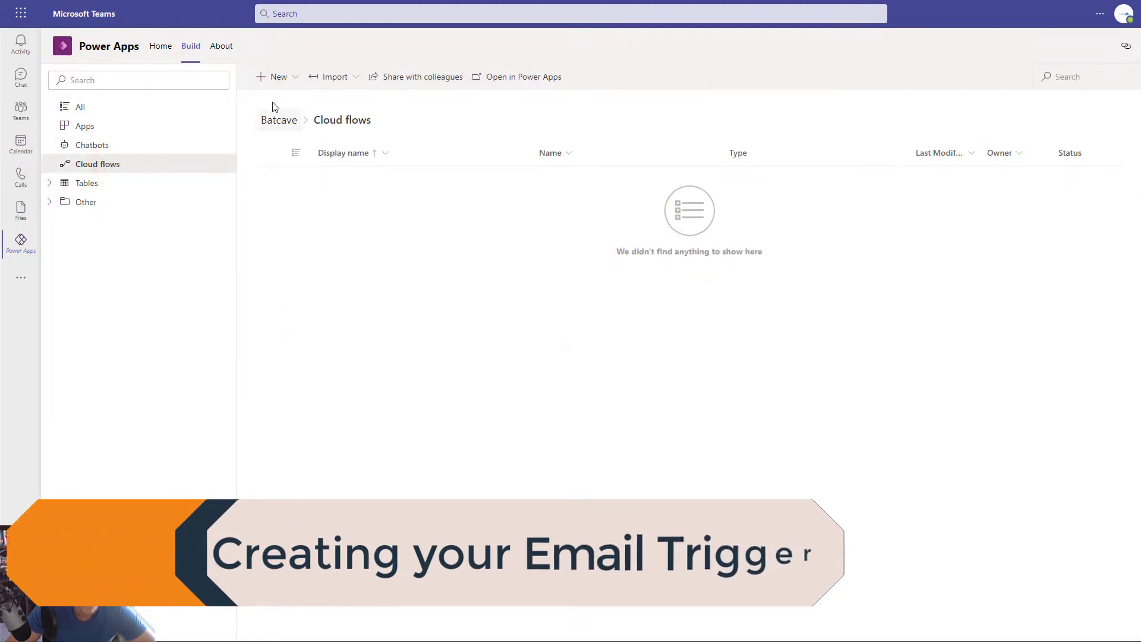
click(275, 78)
mouse_move(302, 142)
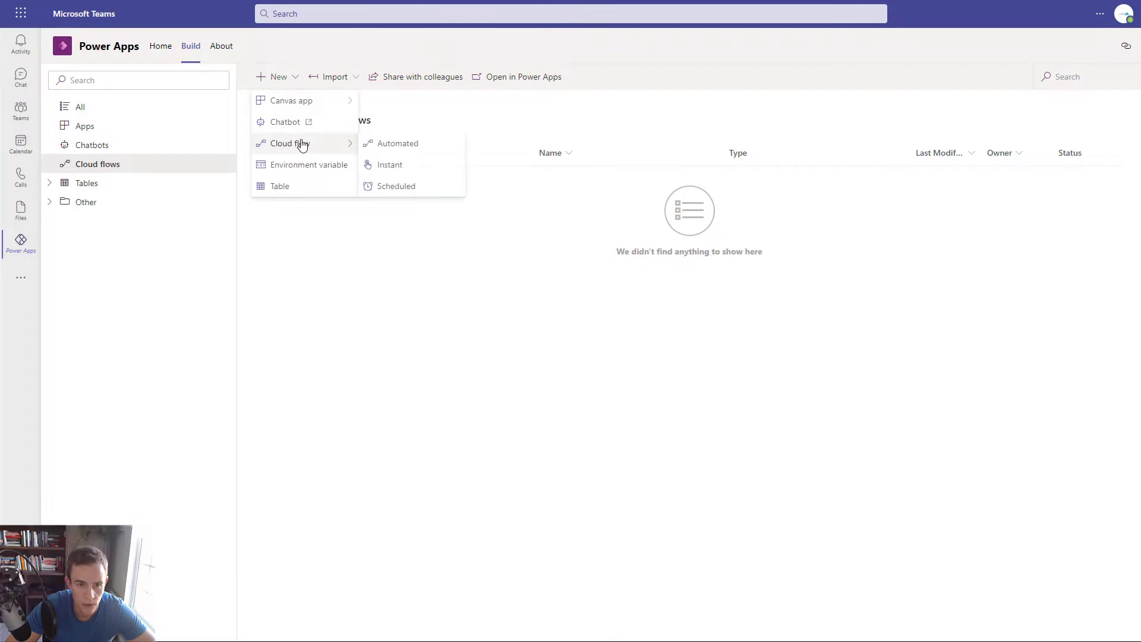
click(374, 144)
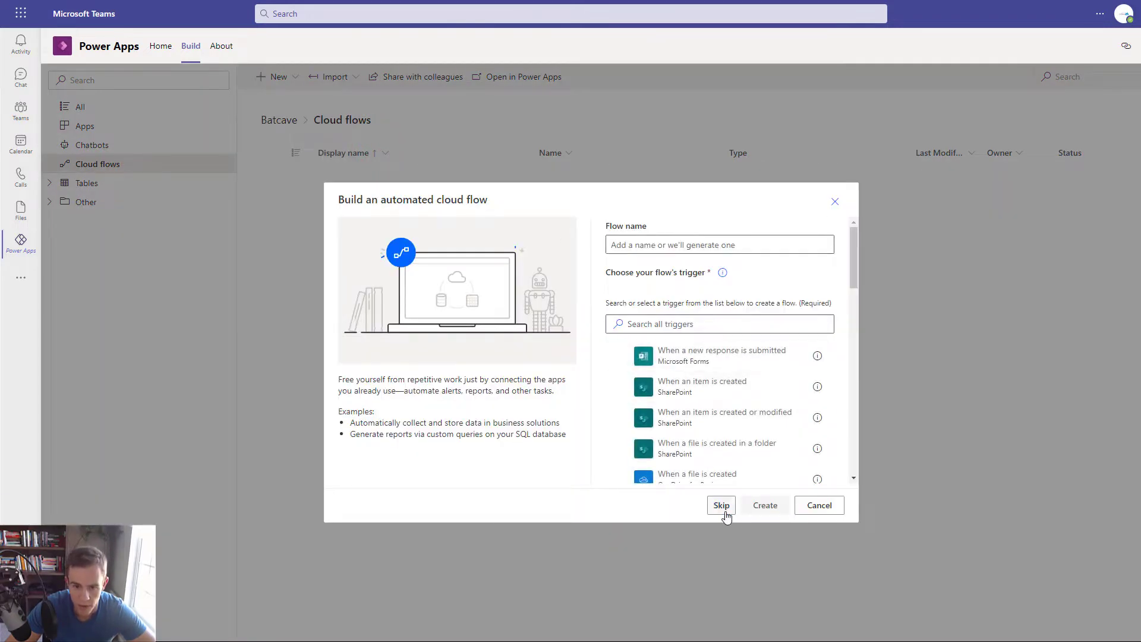
click(720, 505)
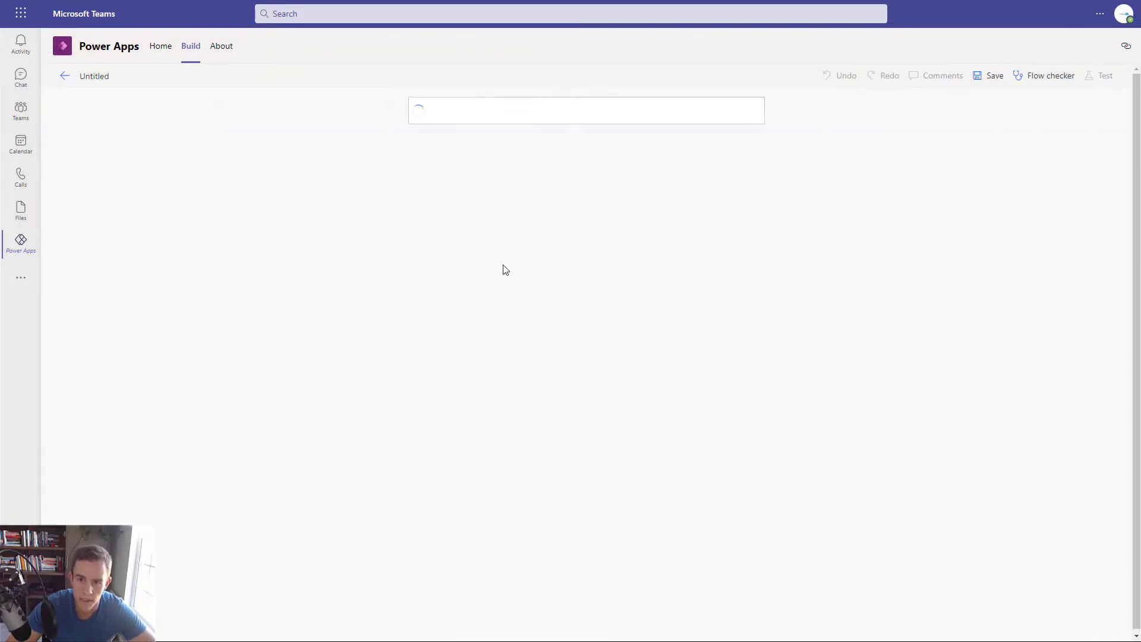
- Name the flow 'Support Ticket Flow'
click(104, 78)
text(Supp)
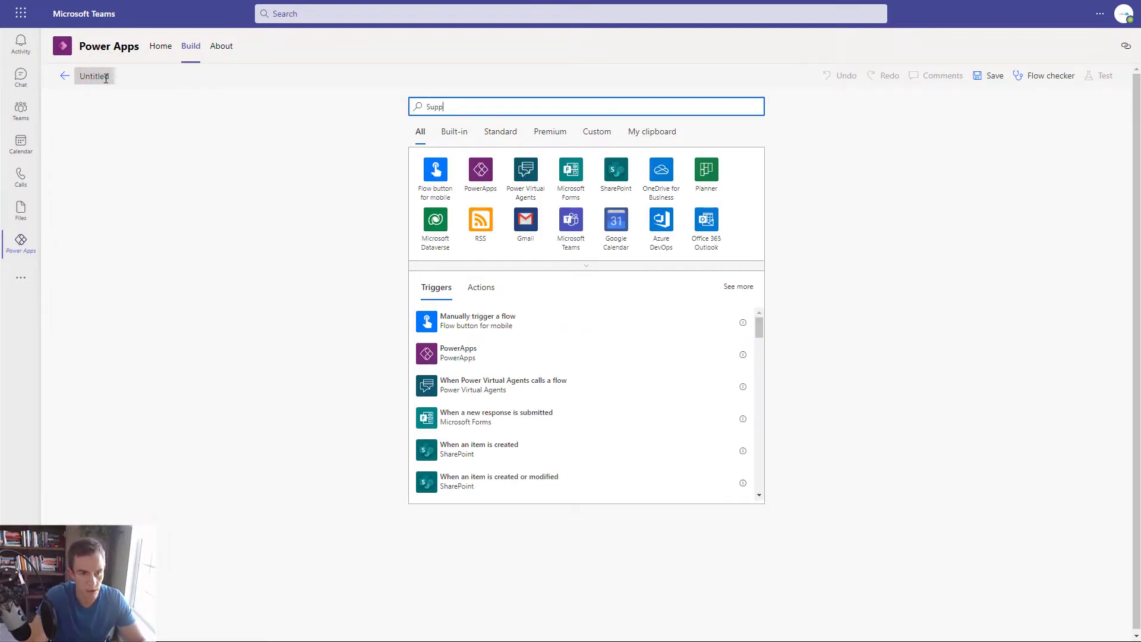
click(106, 78)
text(Sup)
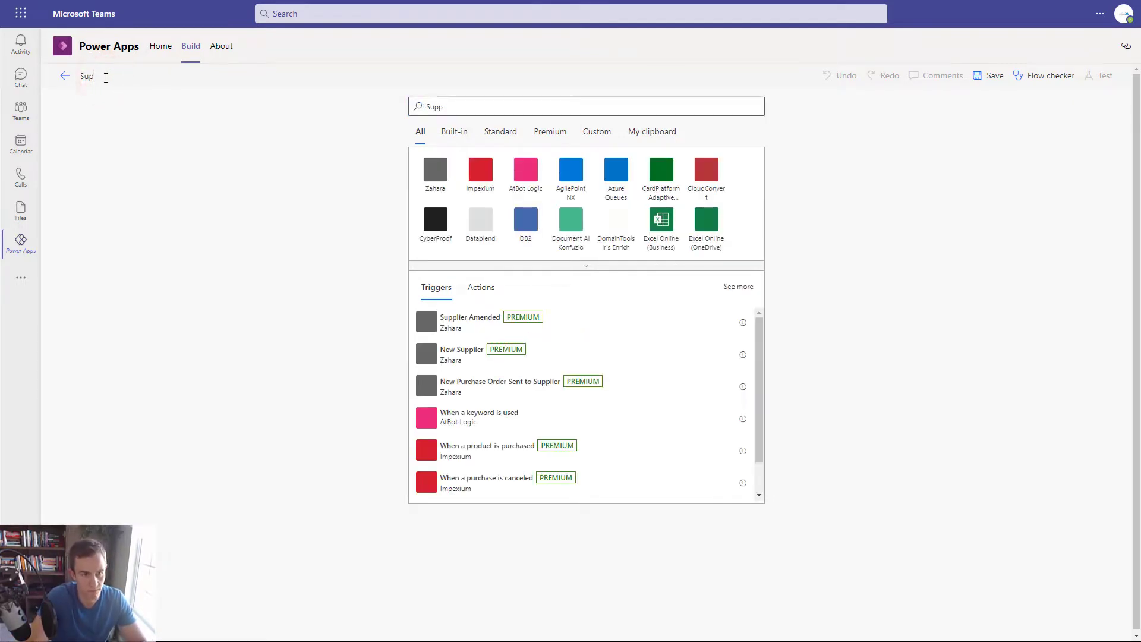
text(port Ticvk)
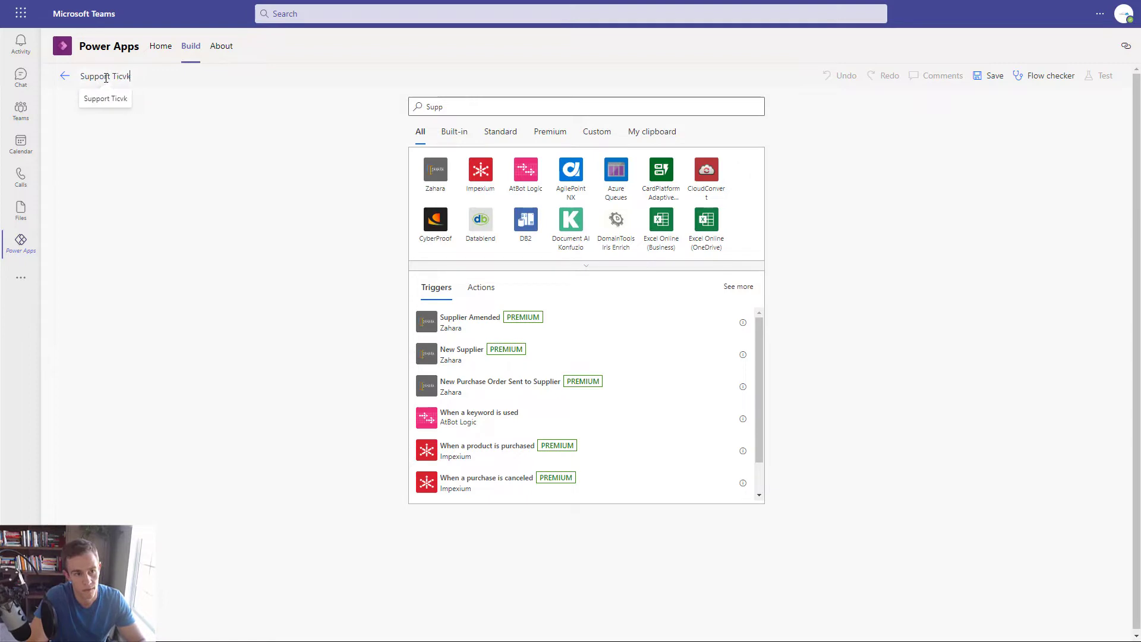
key(BackSpace)
key(BackSpace)
text(ket Flow)
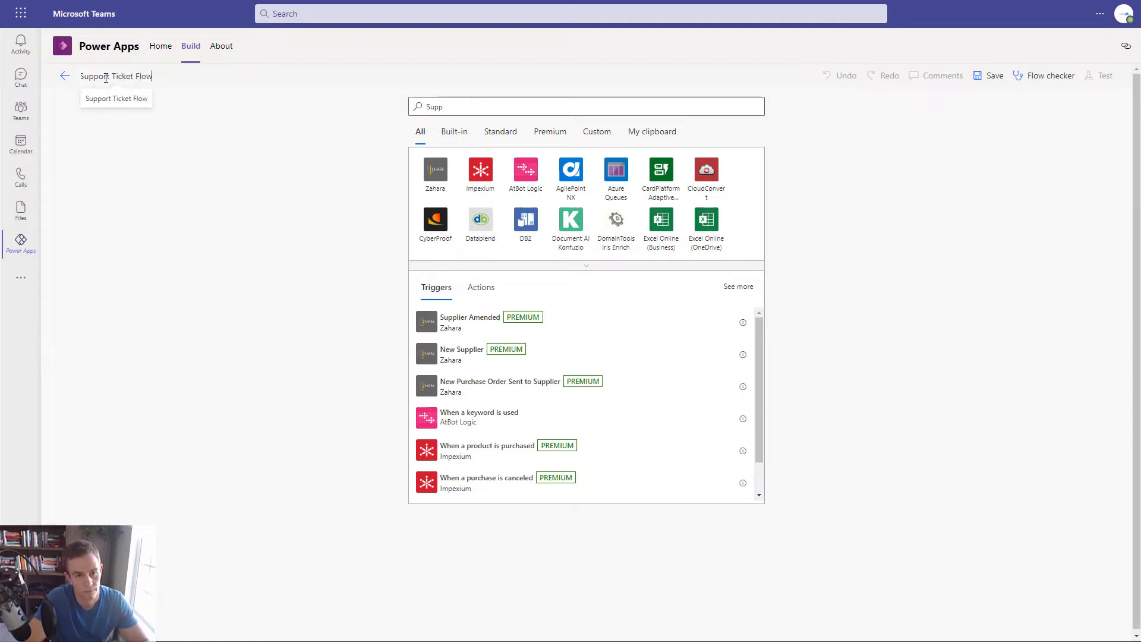
- Pick the Office 365 Outlook trigger 'When a new email arrives in a shared mailbox (V2)'
click(524, 110)
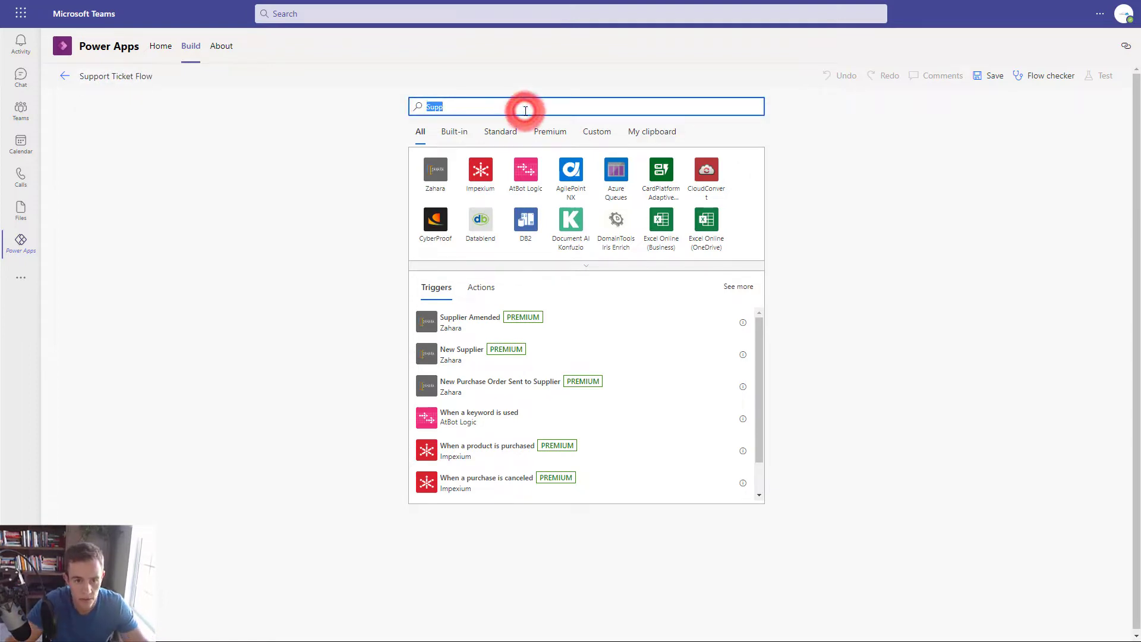
text(365)
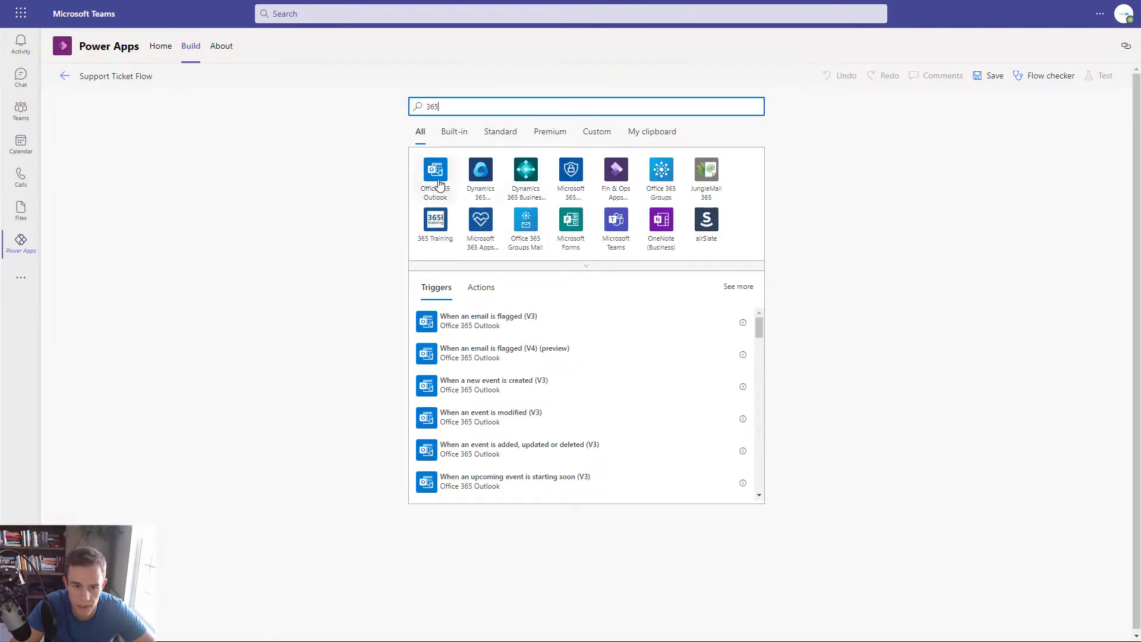
click(438, 182)
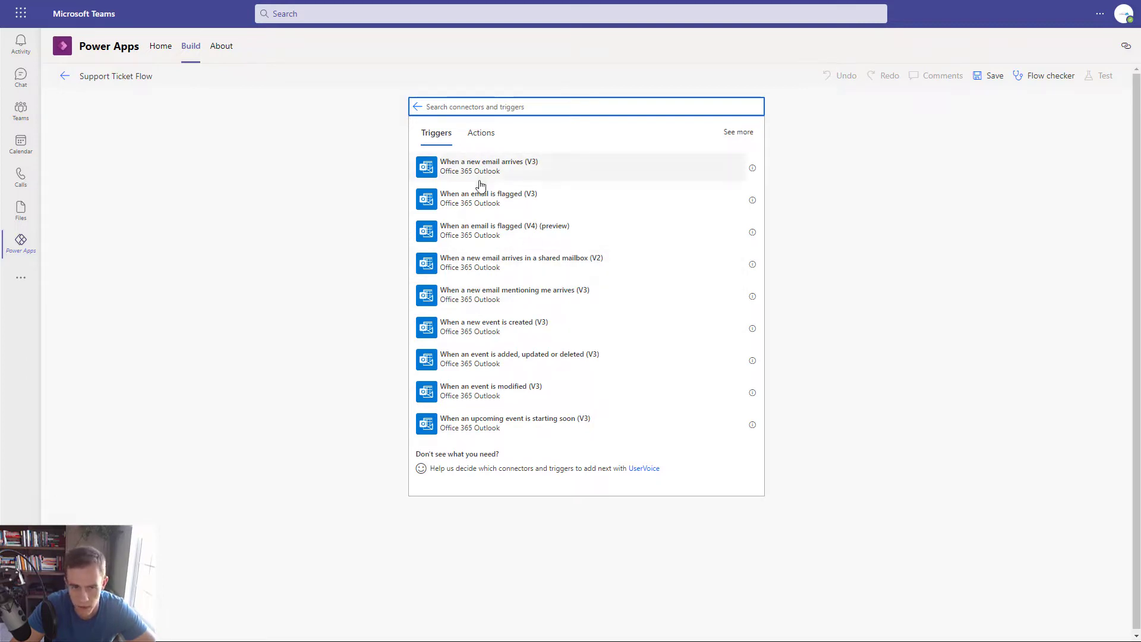
click(521, 172)
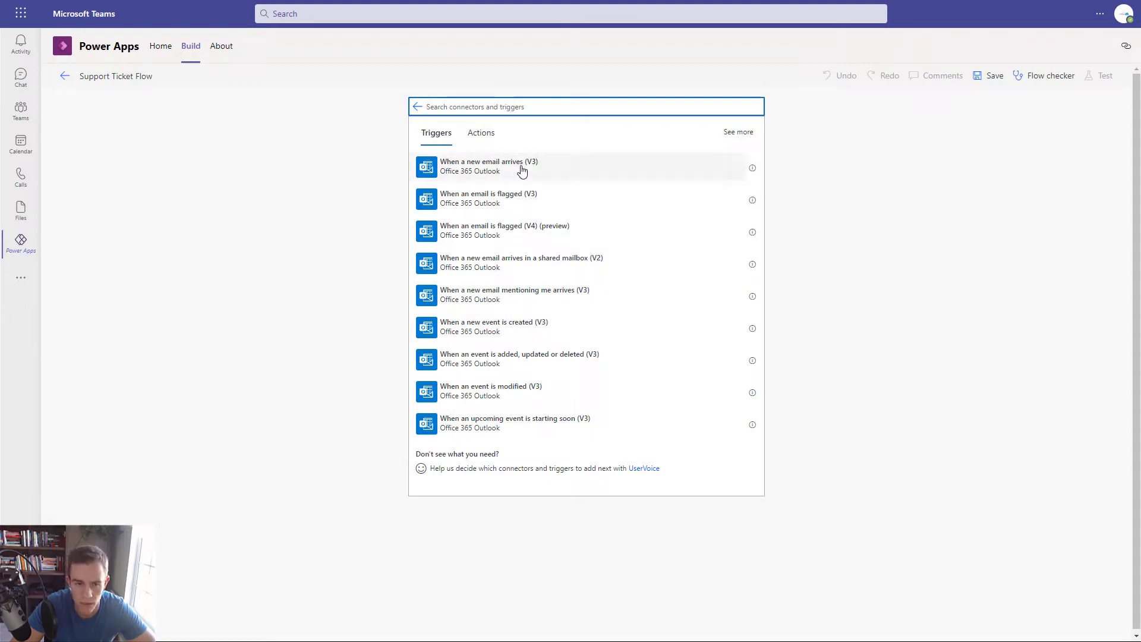
click(610, 267)
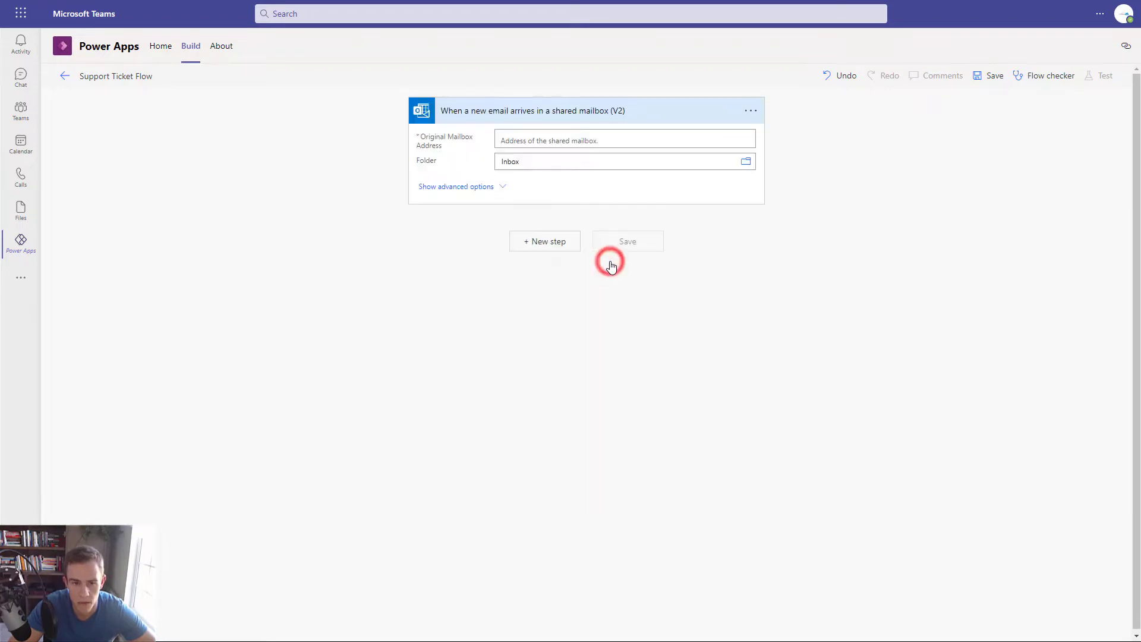
- Set the trigger's Original Mailbox Address and advanced To filter both to Support
click(523, 137)
text(s)
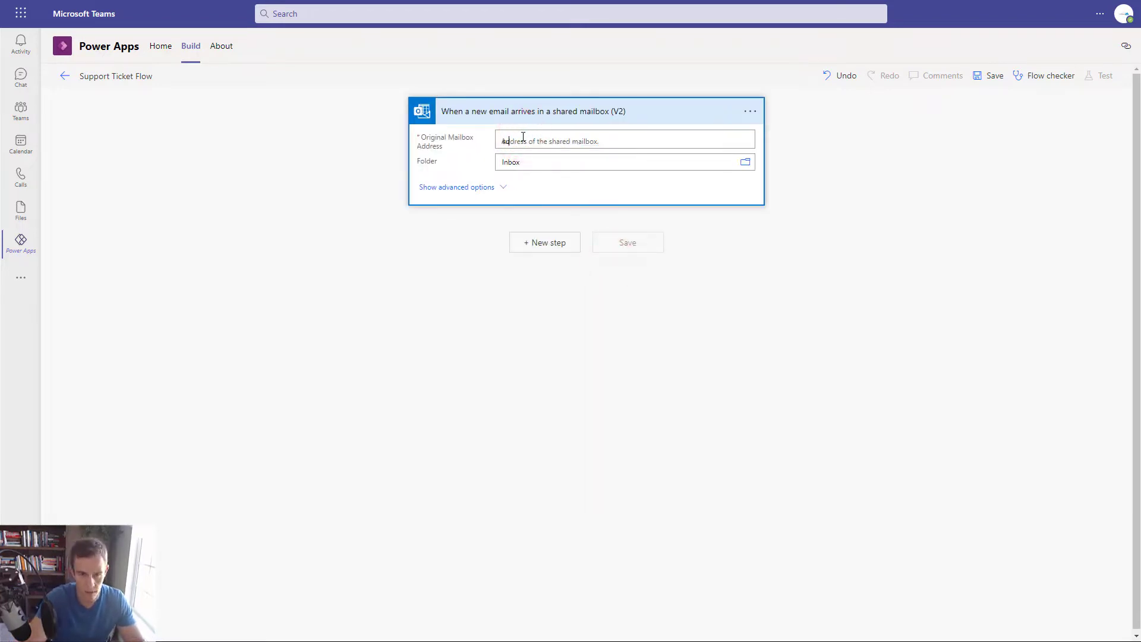
text(upport)
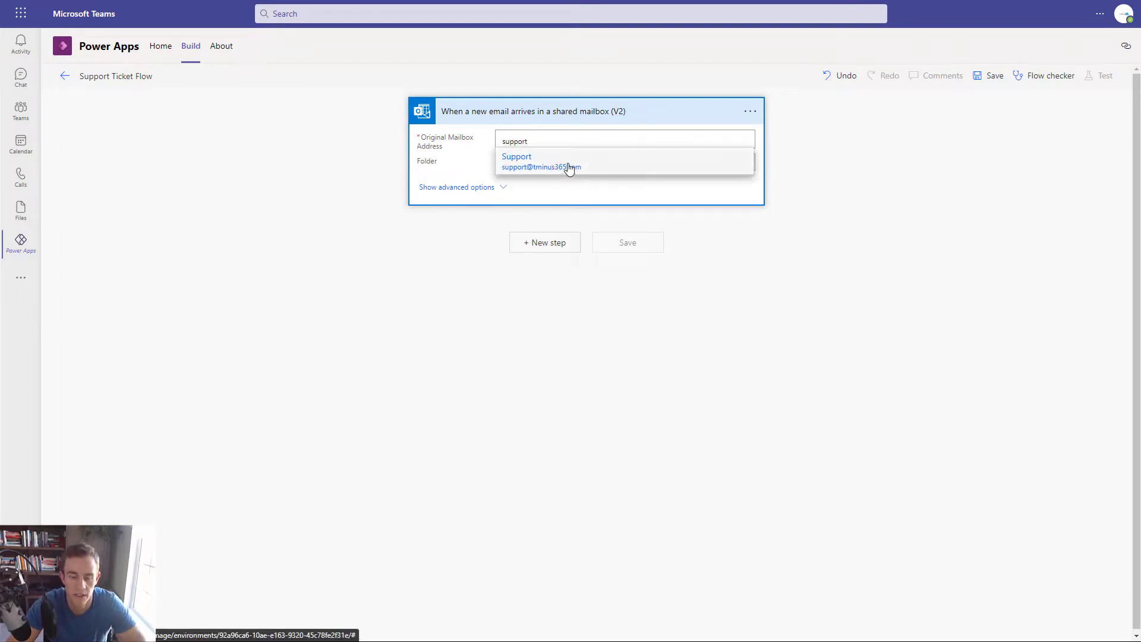
click(557, 165)
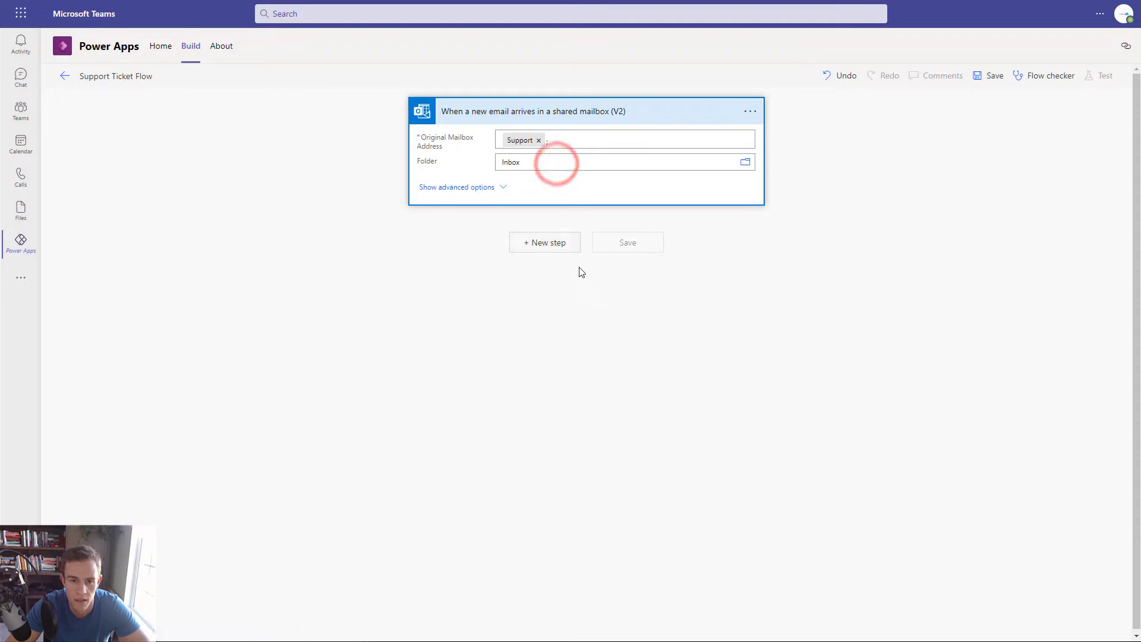
click(462, 187)
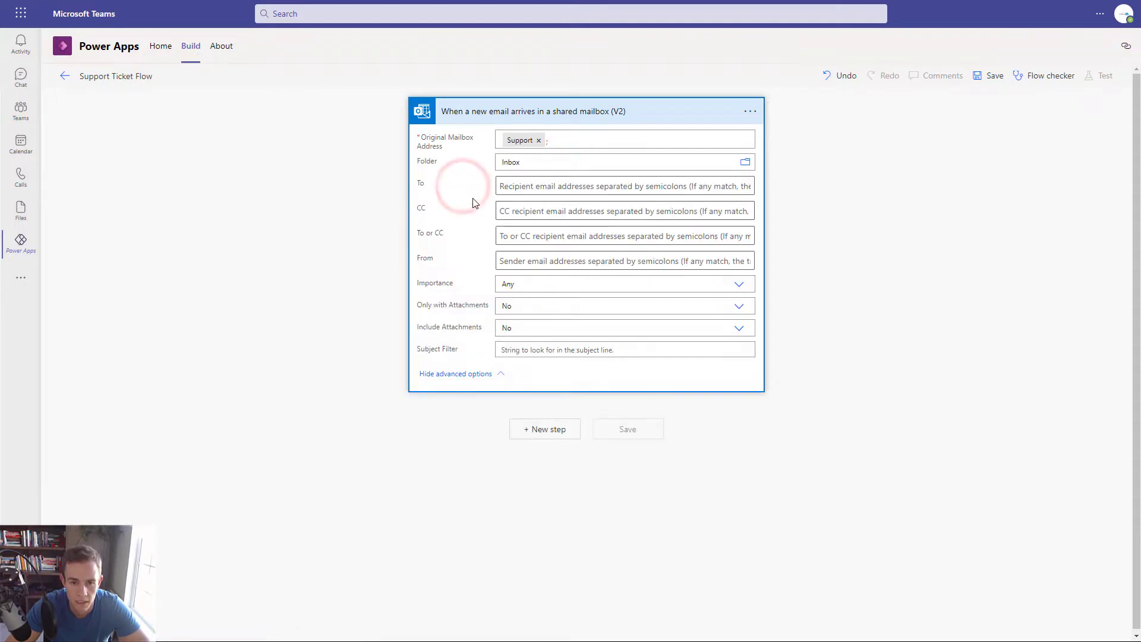
click(510, 186)
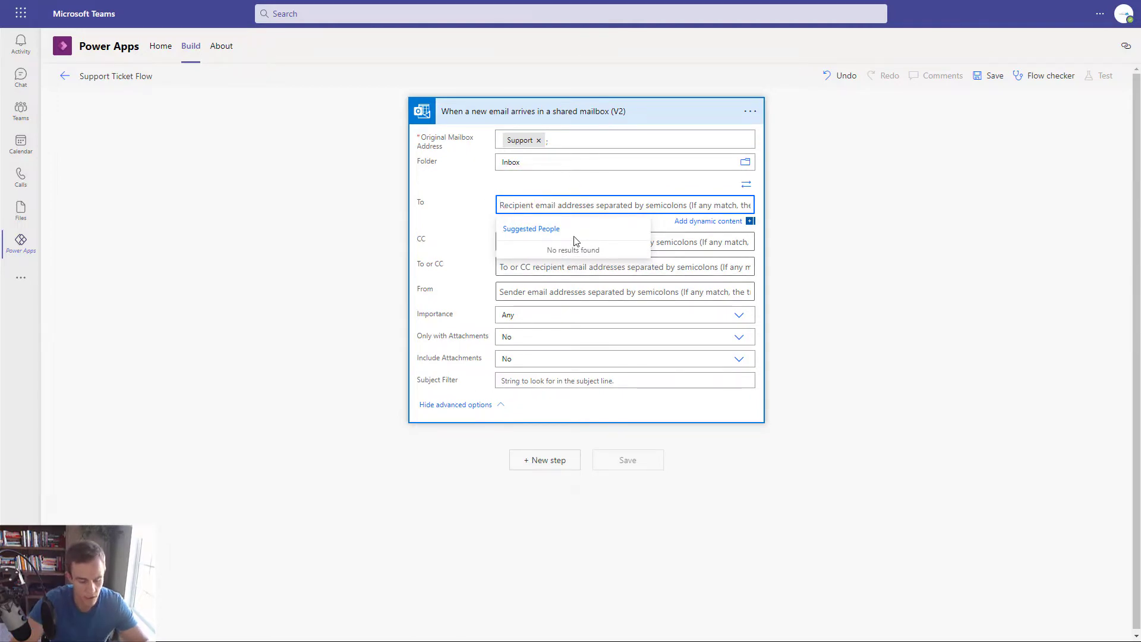
text(su)
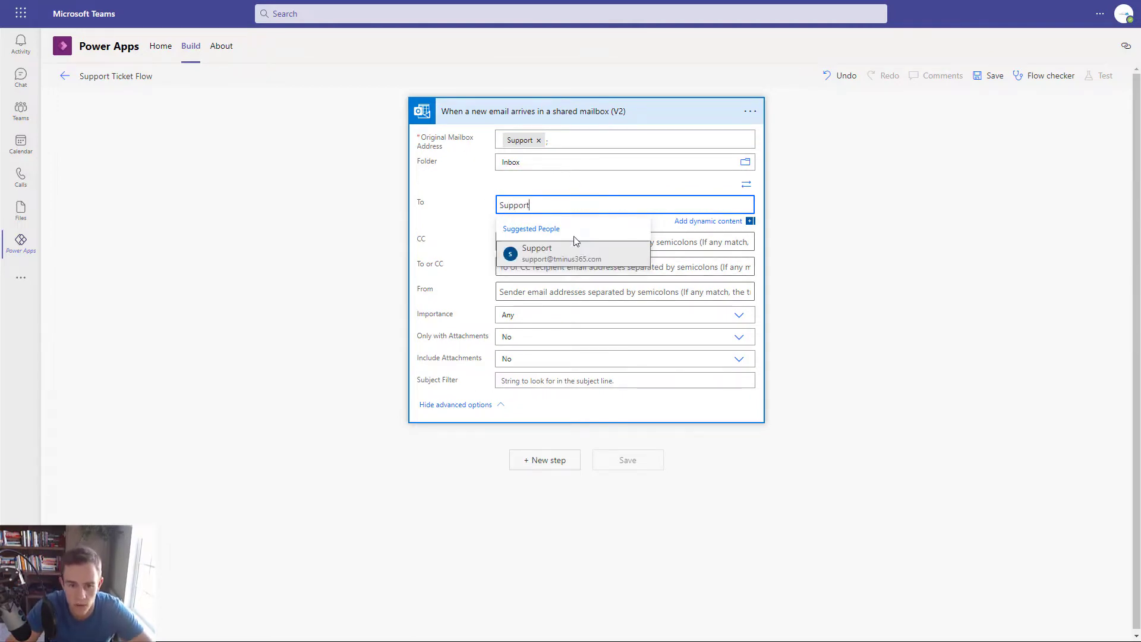
click(581, 252)
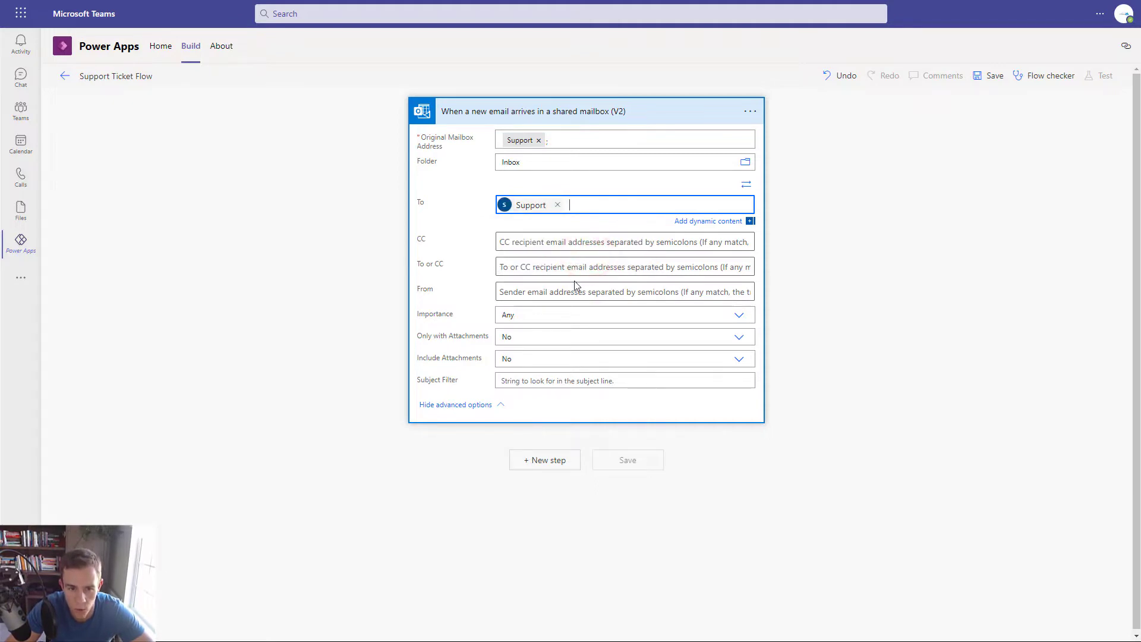
click(546, 460)
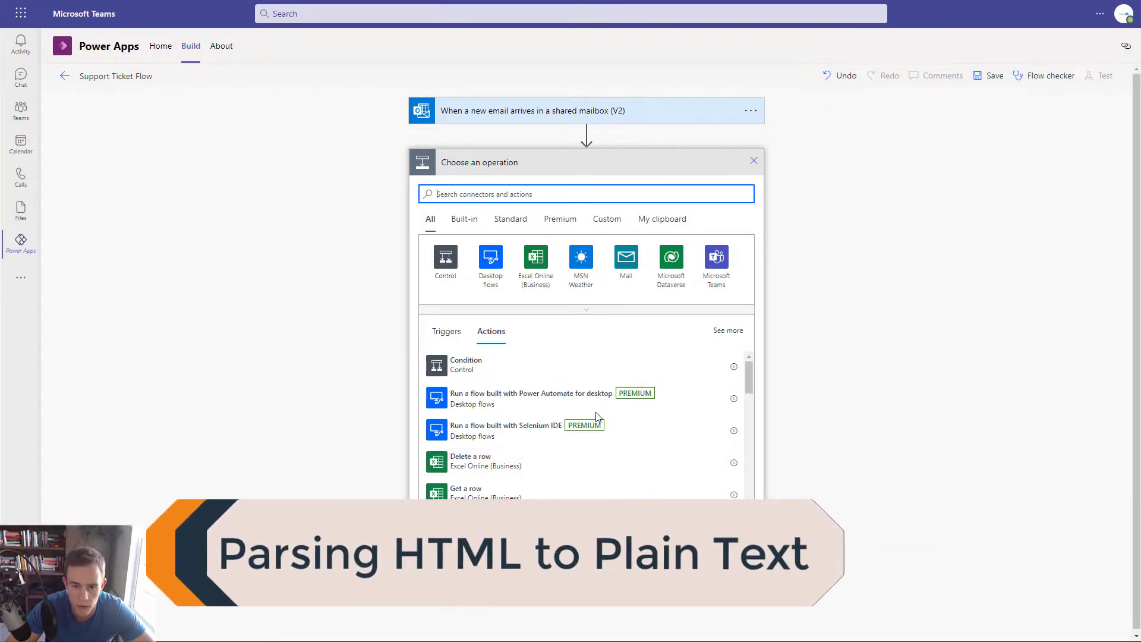
- Insert a Content Conversion 'Html to text' action using the email Body as its Content
click(529, 112)
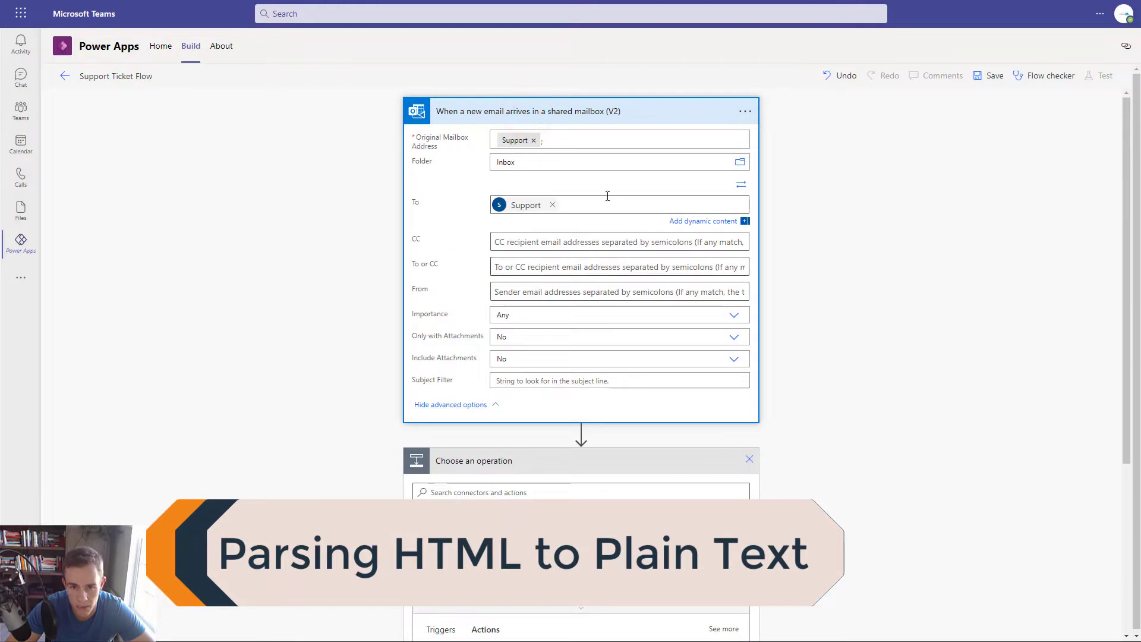
click(590, 117)
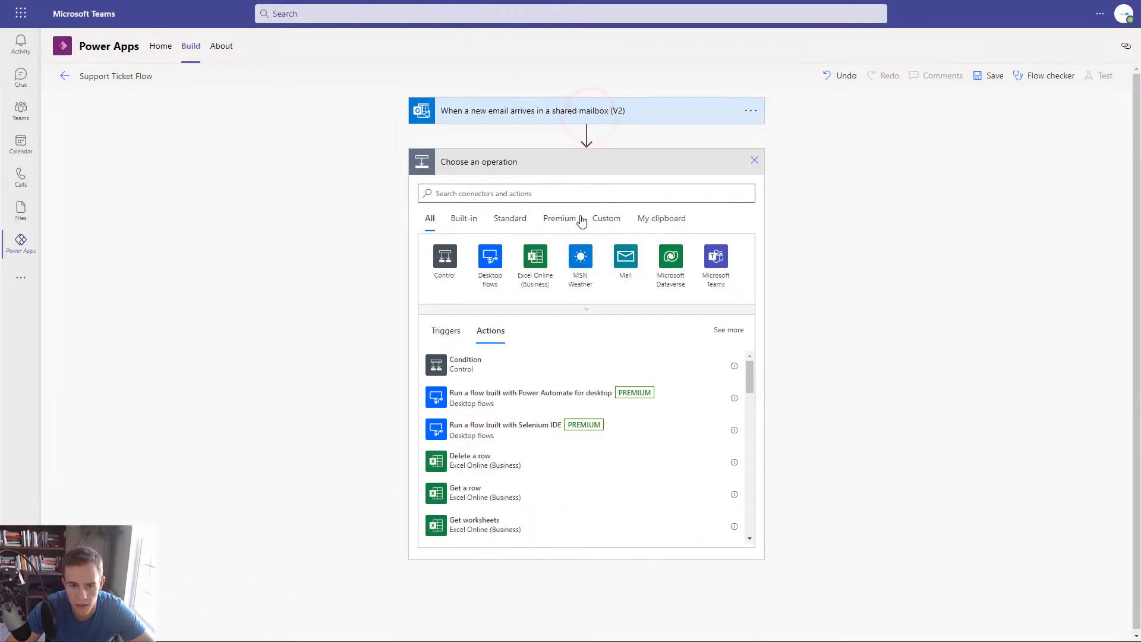
click(572, 200)
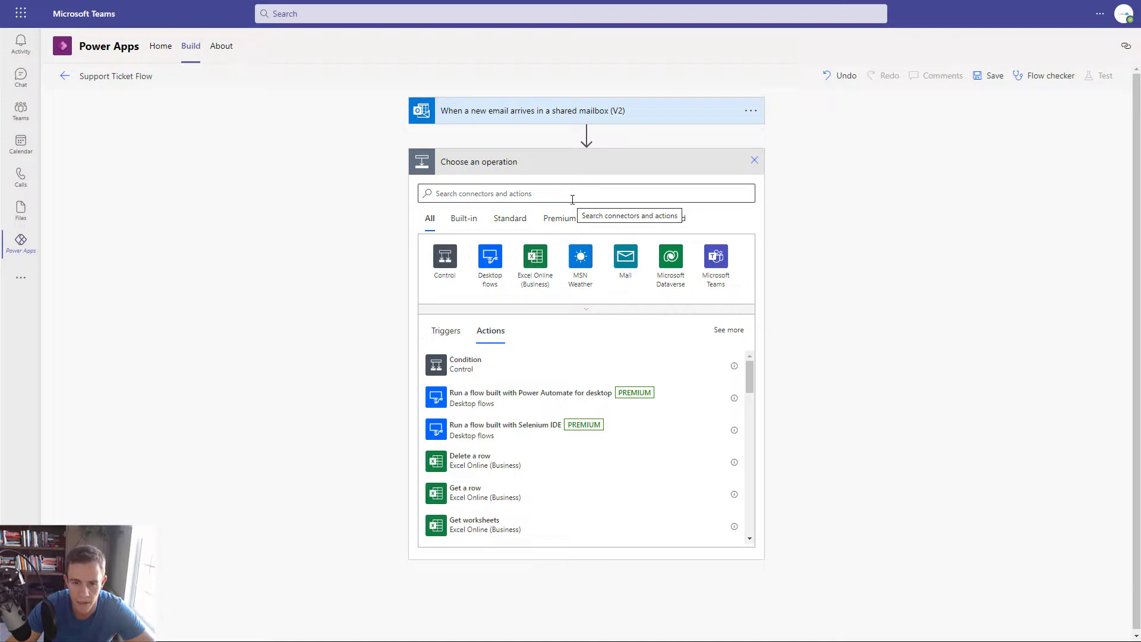
click(572, 199)
text(html to text)
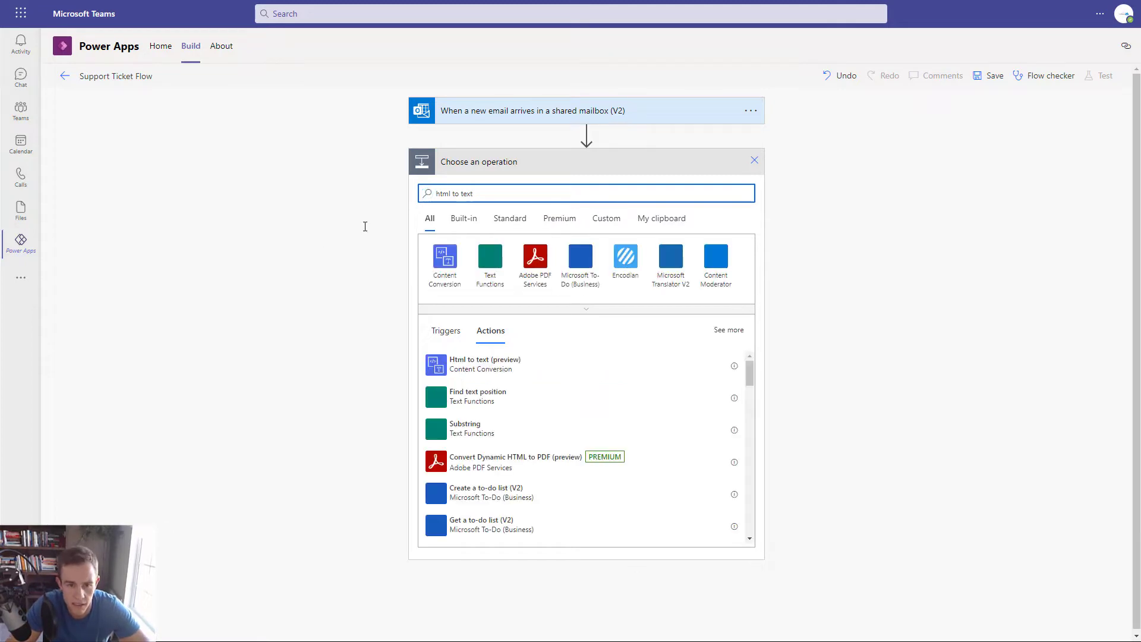
click(442, 268)
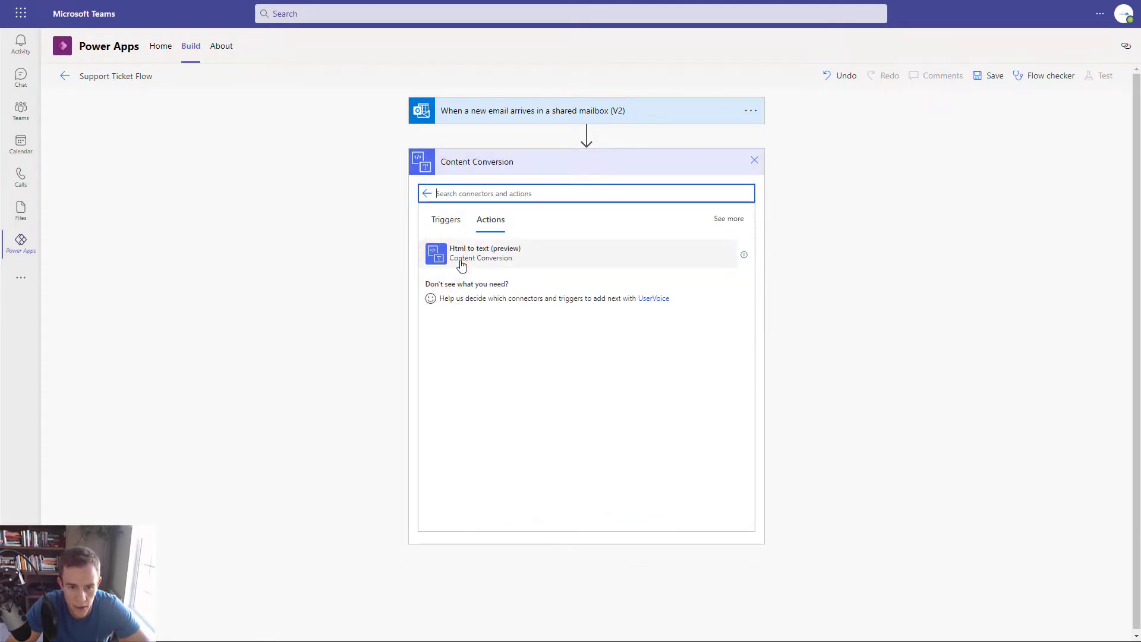
click(460, 261)
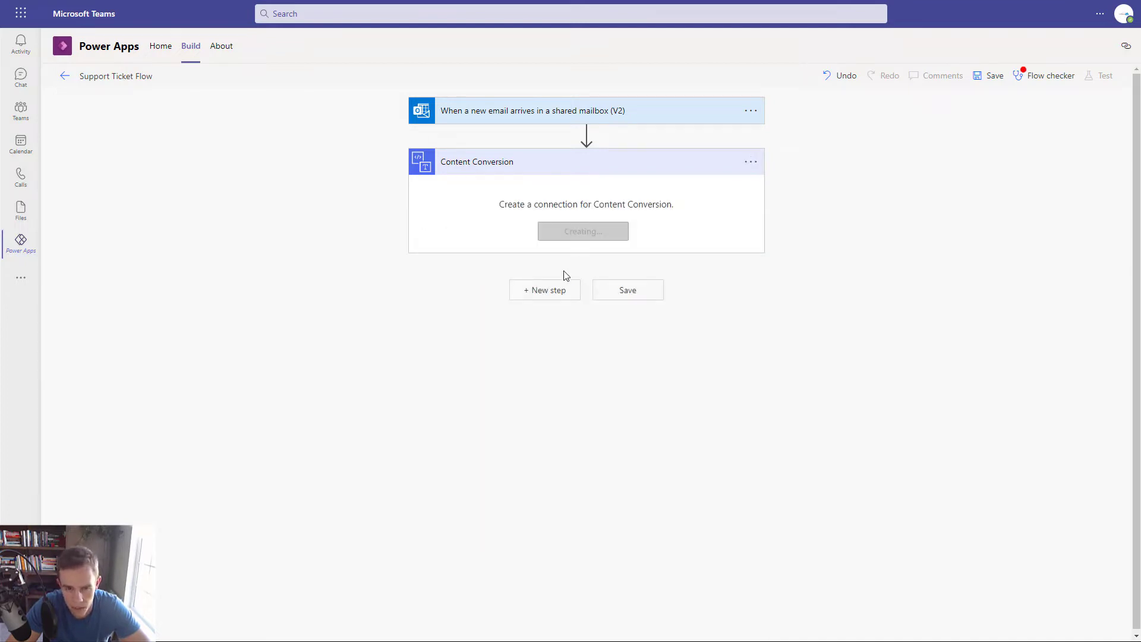
click(535, 211)
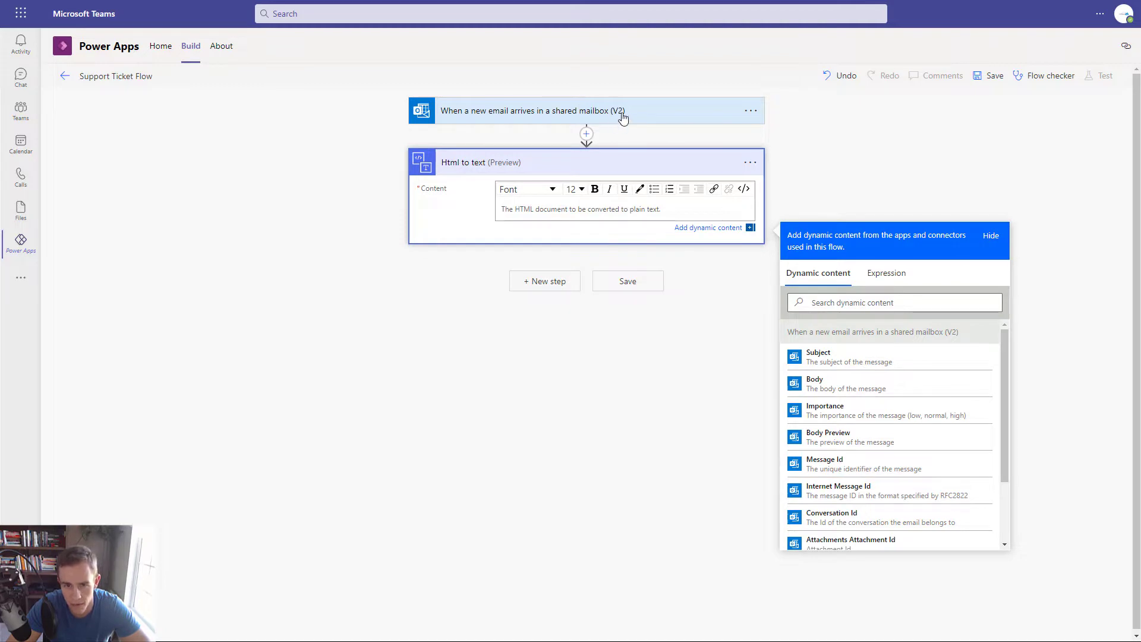
click(822, 394)
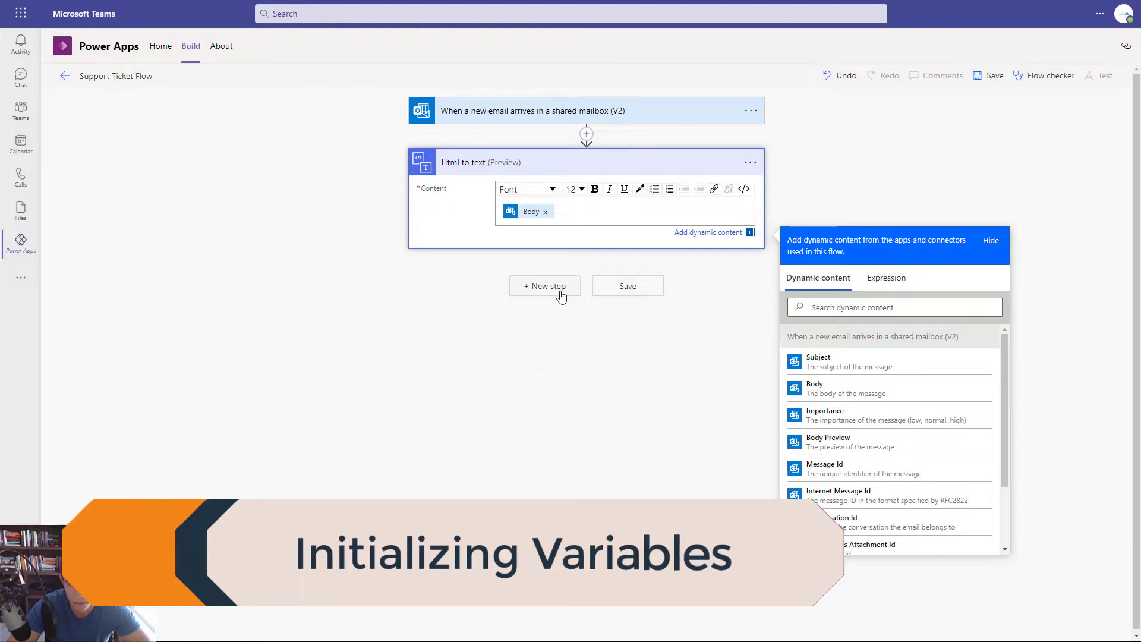
- Add an Initialize variable action defining TicketID as a String with no initial value
click(559, 292)
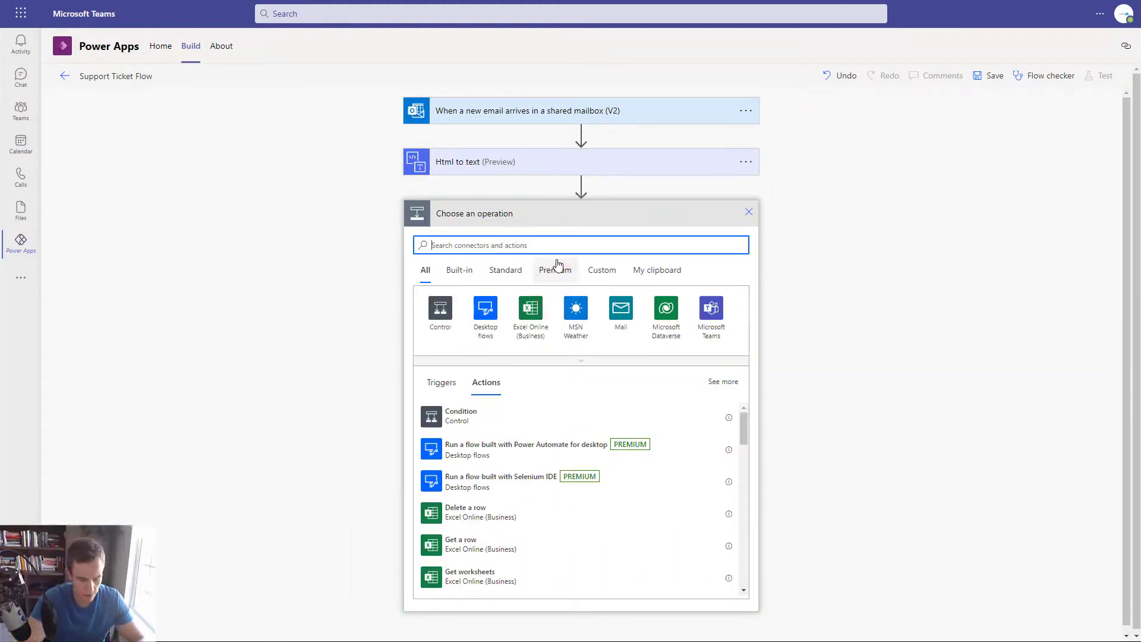
text(variable)
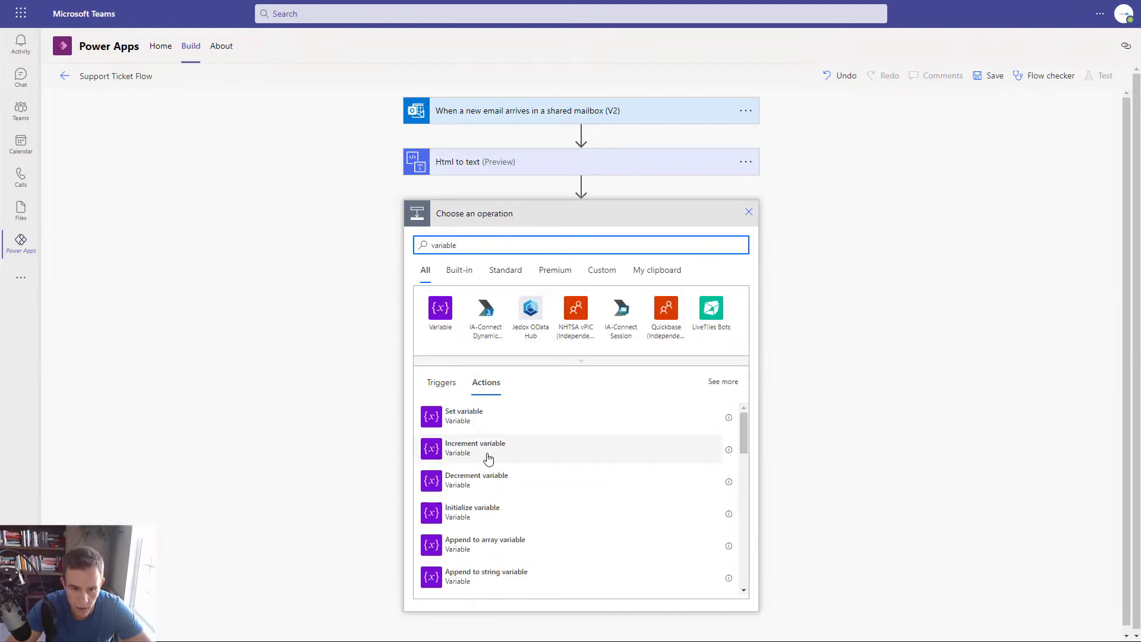
click(491, 514)
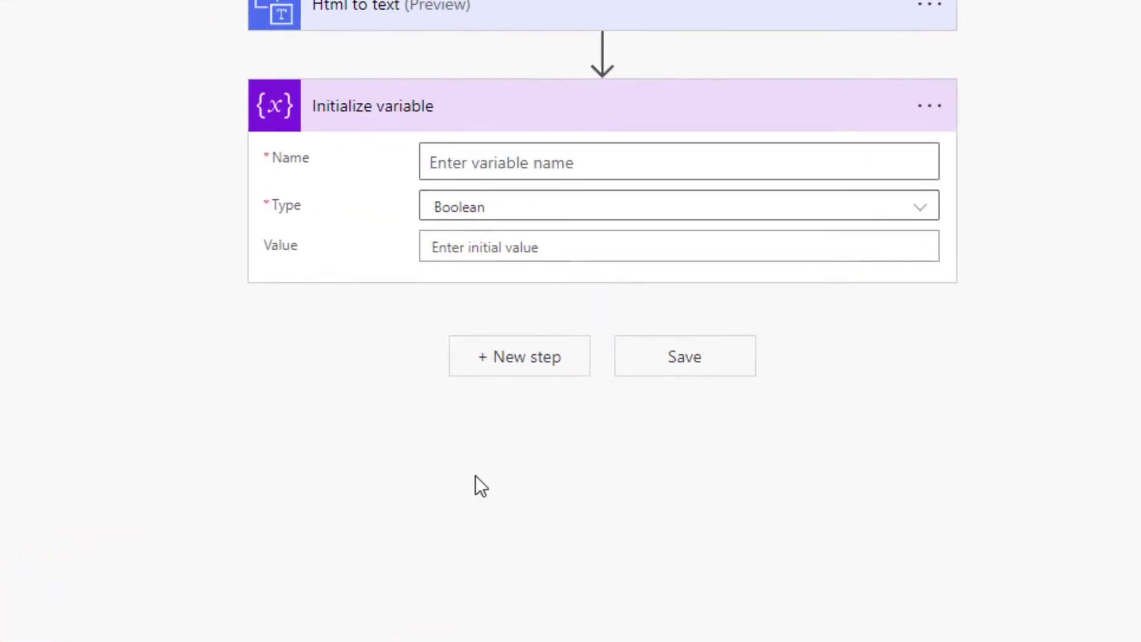
click(547, 216)
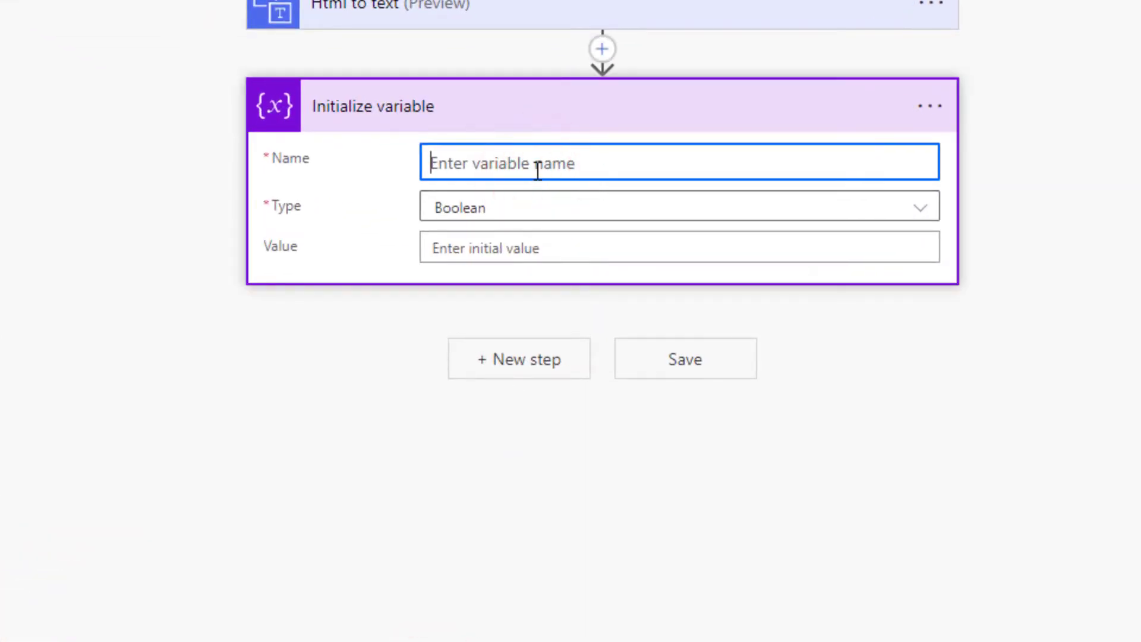
text(TicketO)
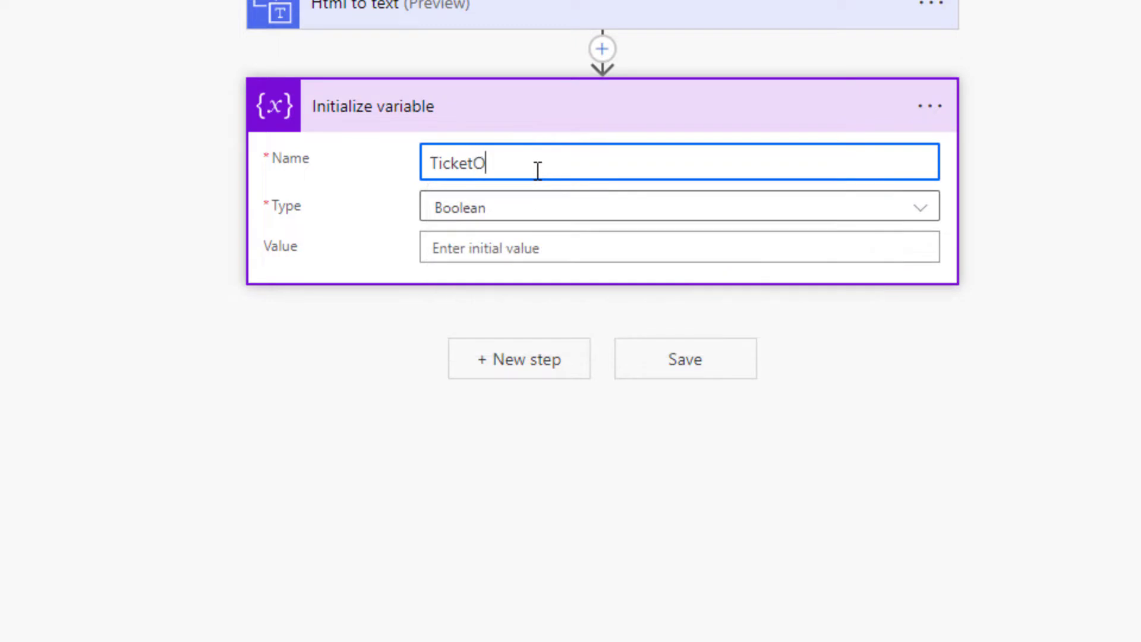
key(BackSpace)
text(ID)
click(514, 223)
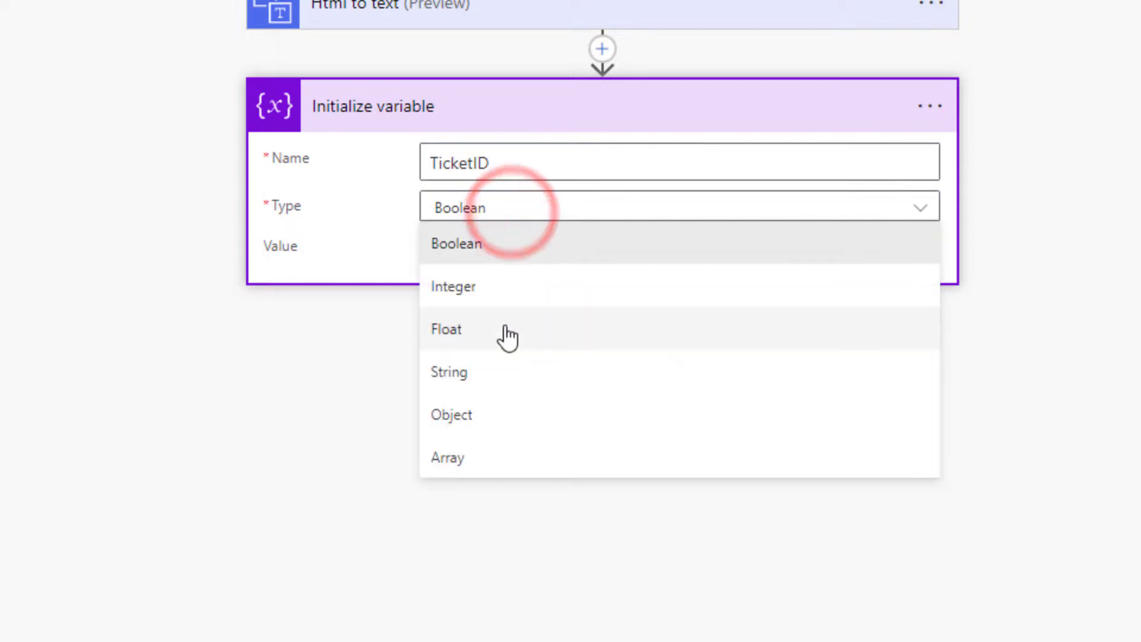
click(557, 380)
click(468, 249)
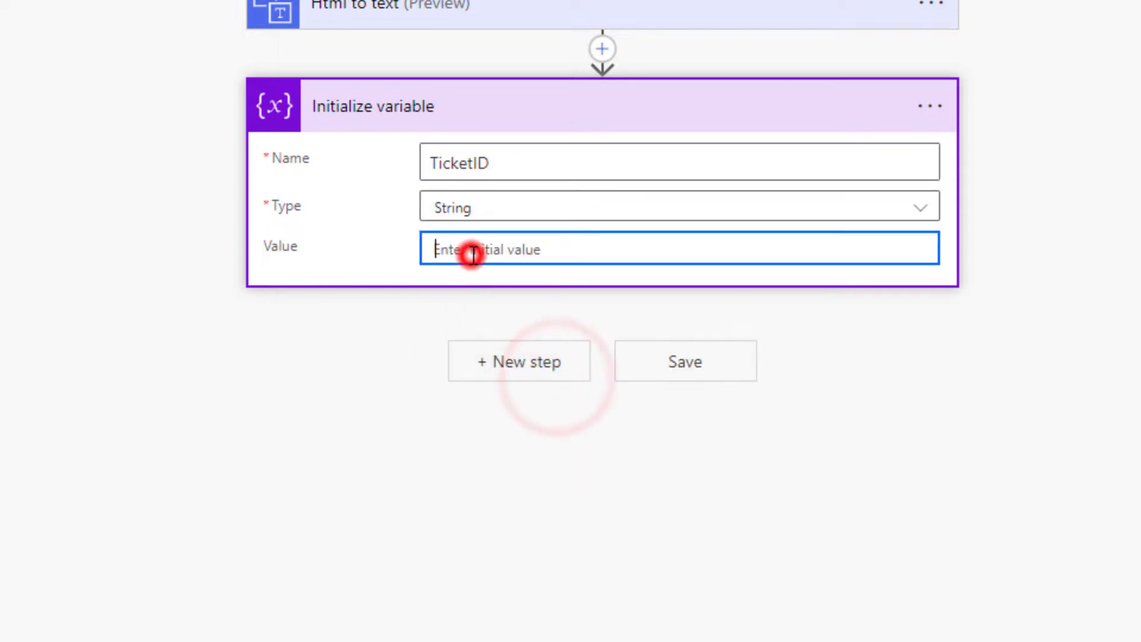
click(309, 212)
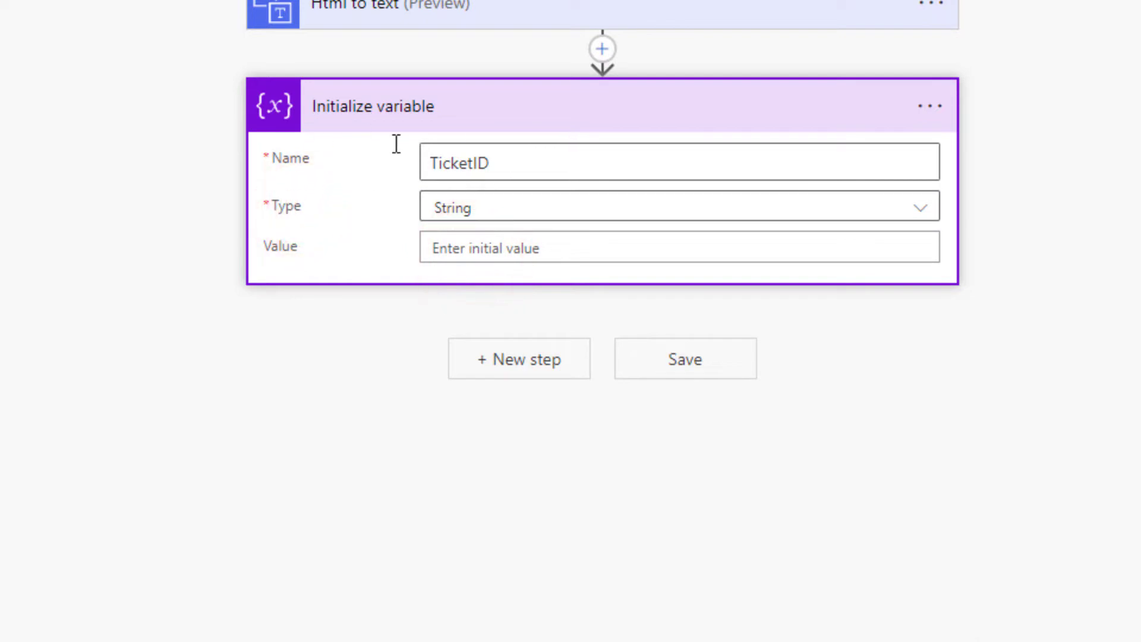
- Rename the variable step to 'Init TicketID'
click(930, 106)
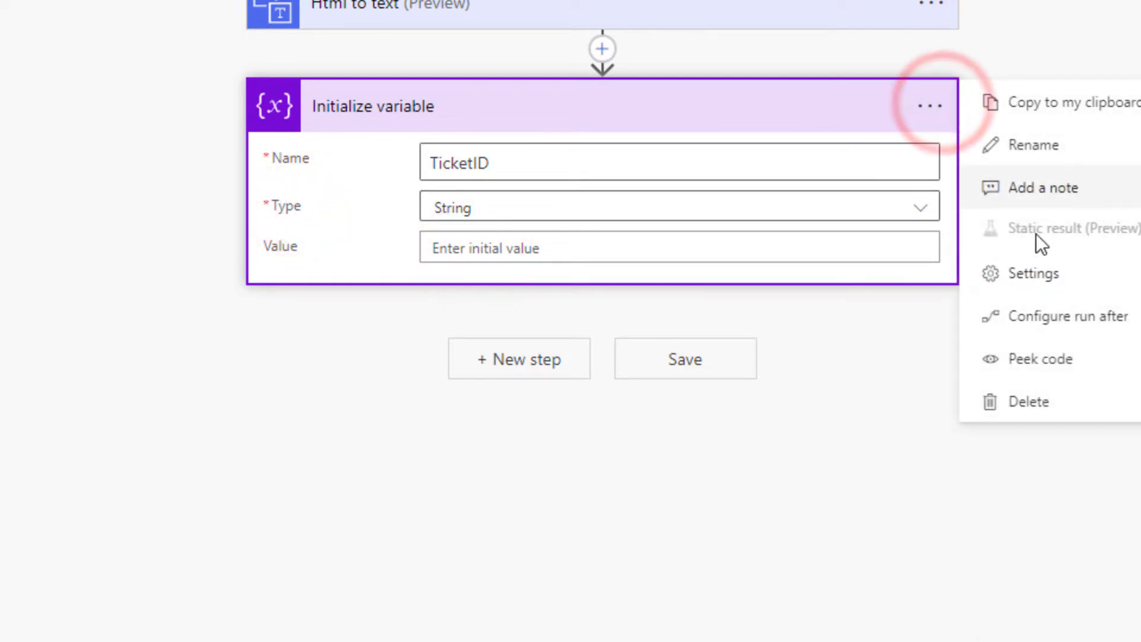
click(1081, 156)
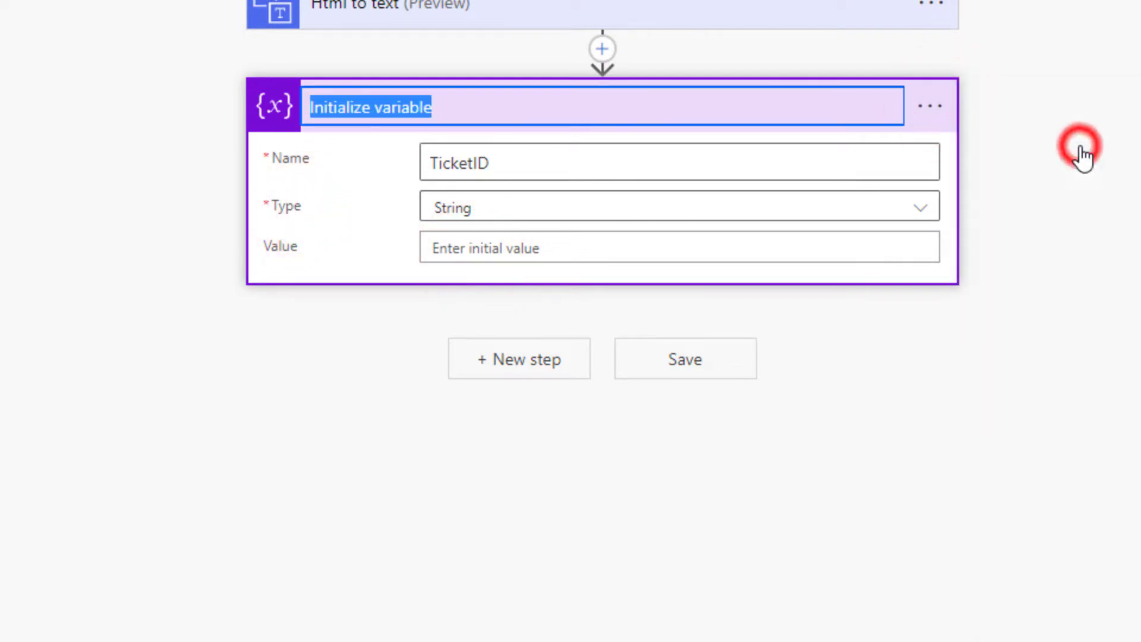
key(BackSpace)
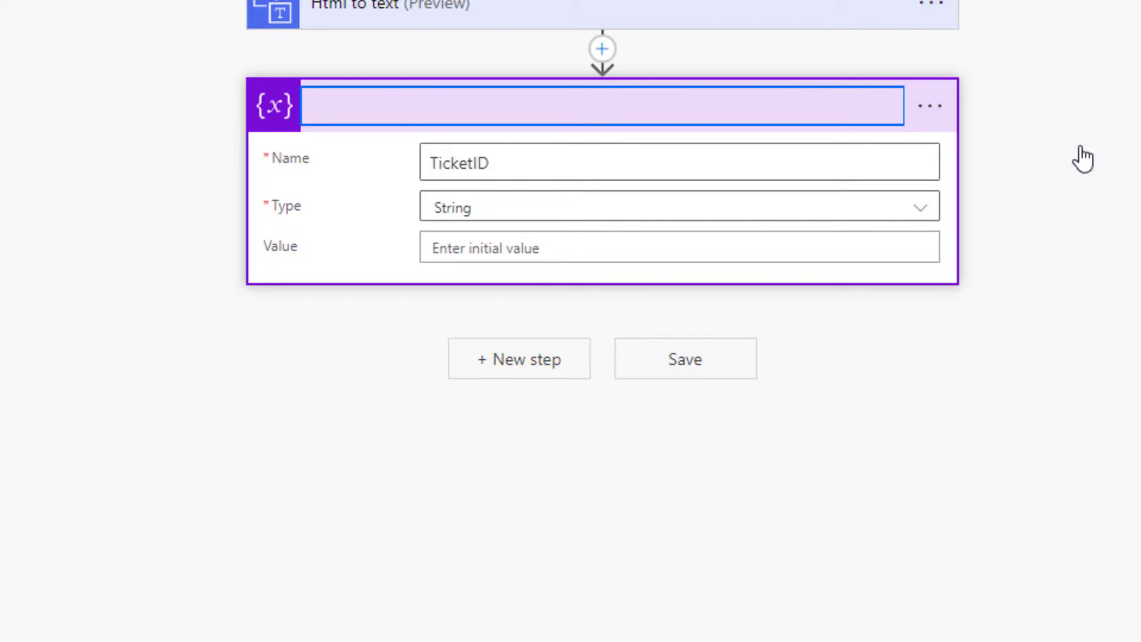
text(Init )
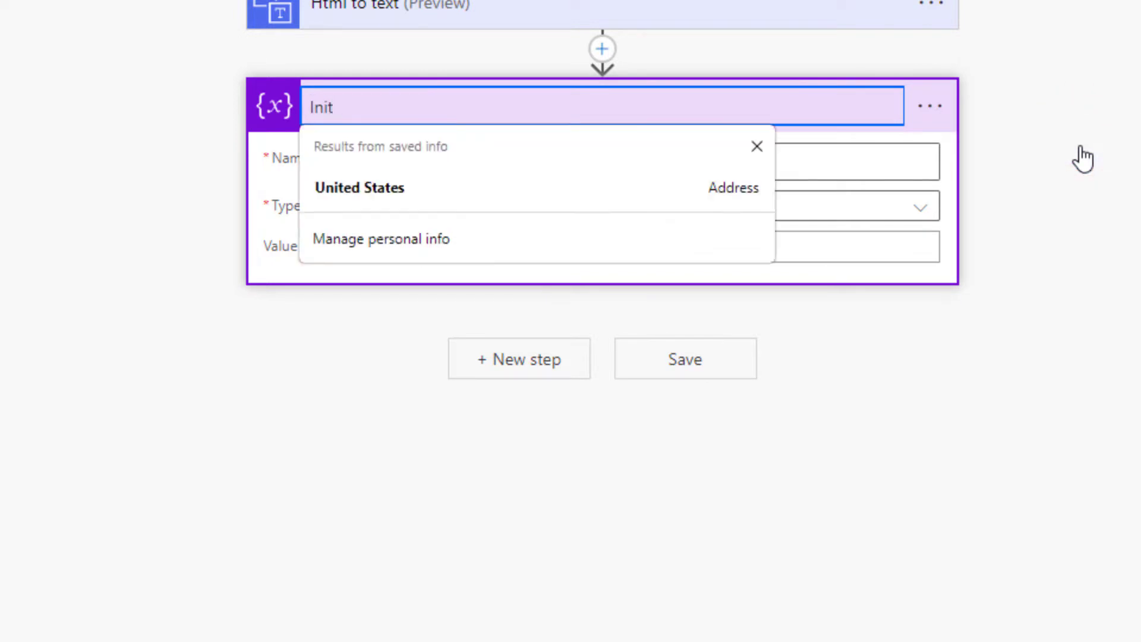
text(Ticket)
key(BackSpace)
key(BackSpace)
key(BackSpace)
key(BackSpace)
key(BackSpace)
text(ic)
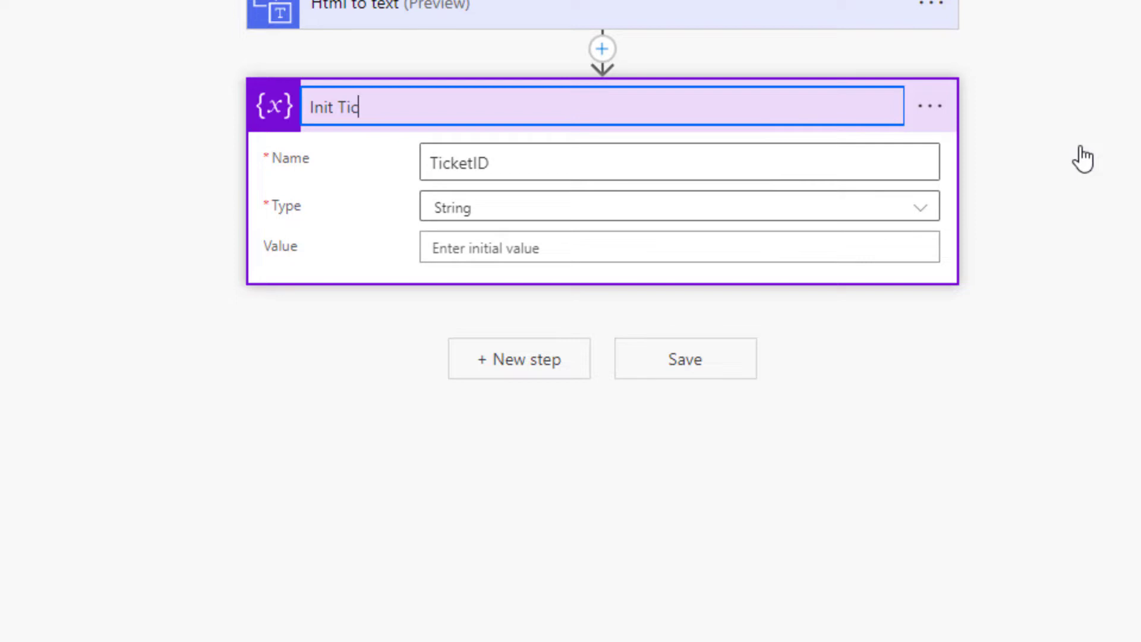
text(ketID)
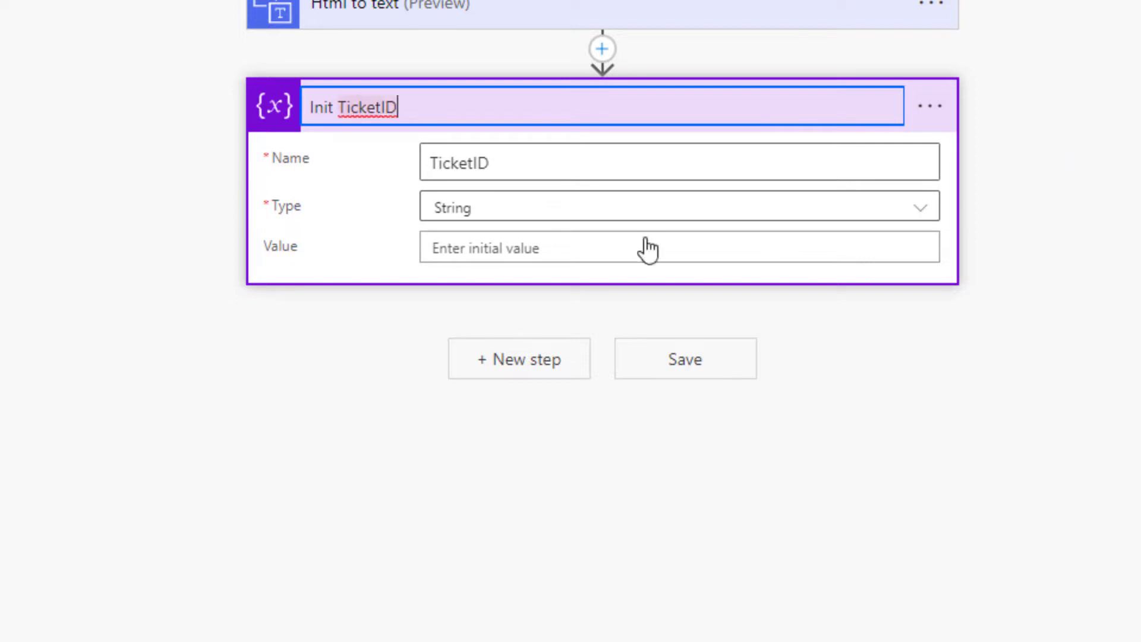
click(814, 387)
- Add another Initialize variable step and title it 'Init MessageID'
click(530, 358)
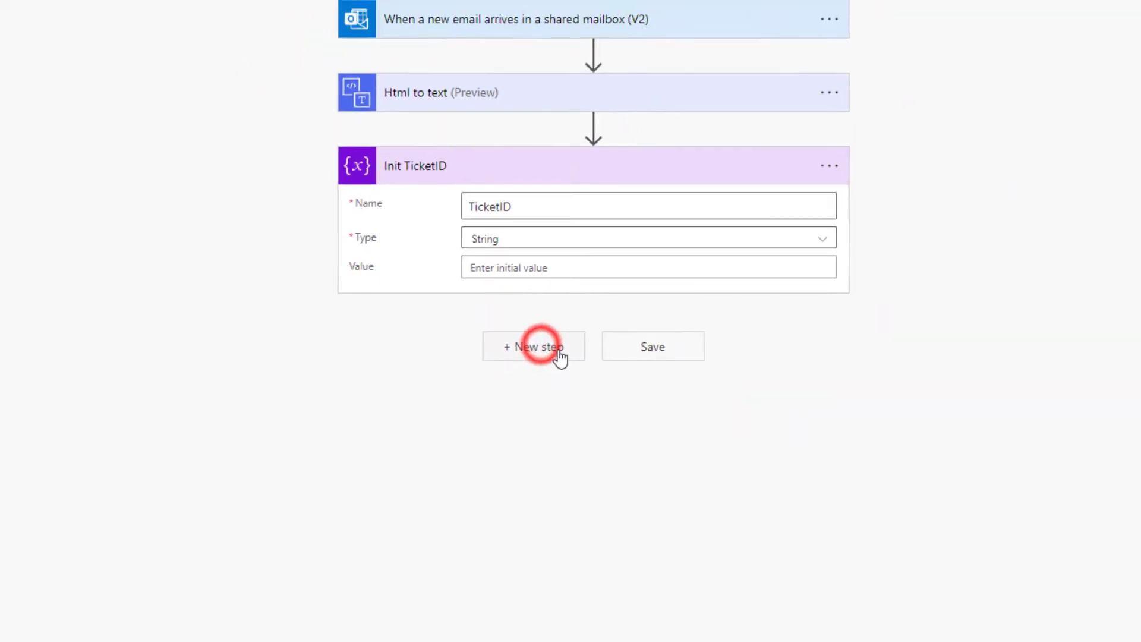
text(variable)
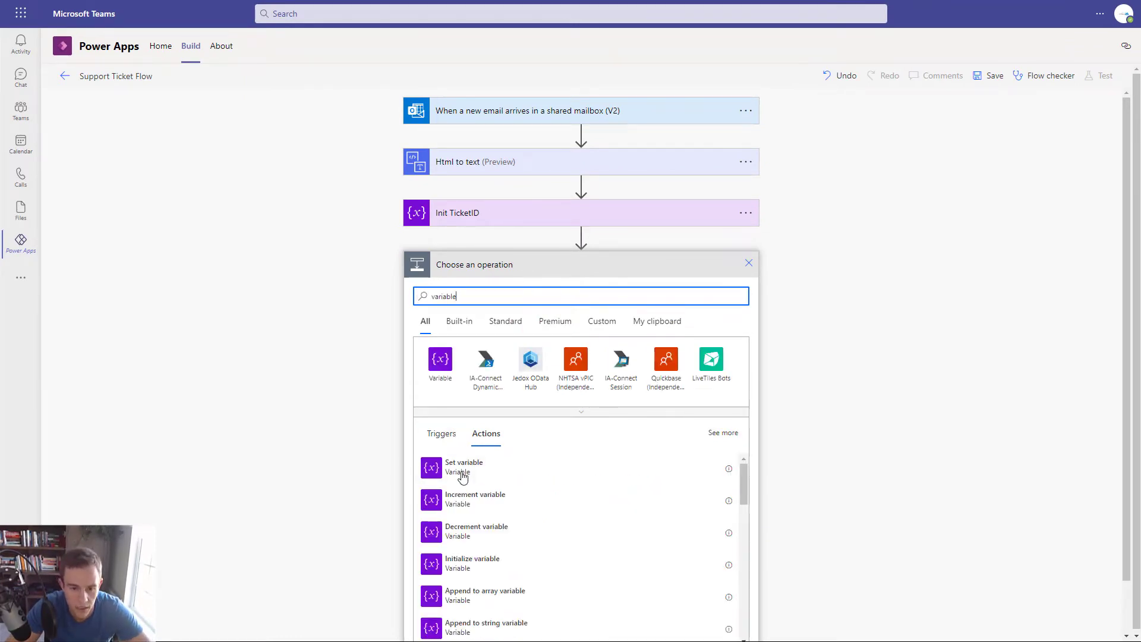
click(440, 359)
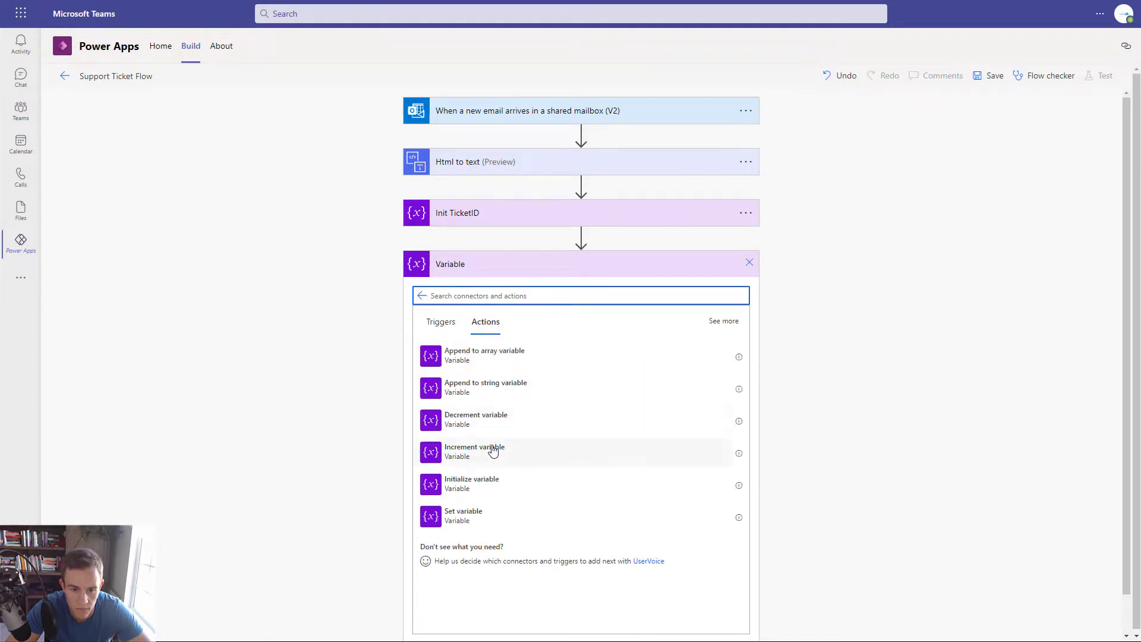
click(501, 482)
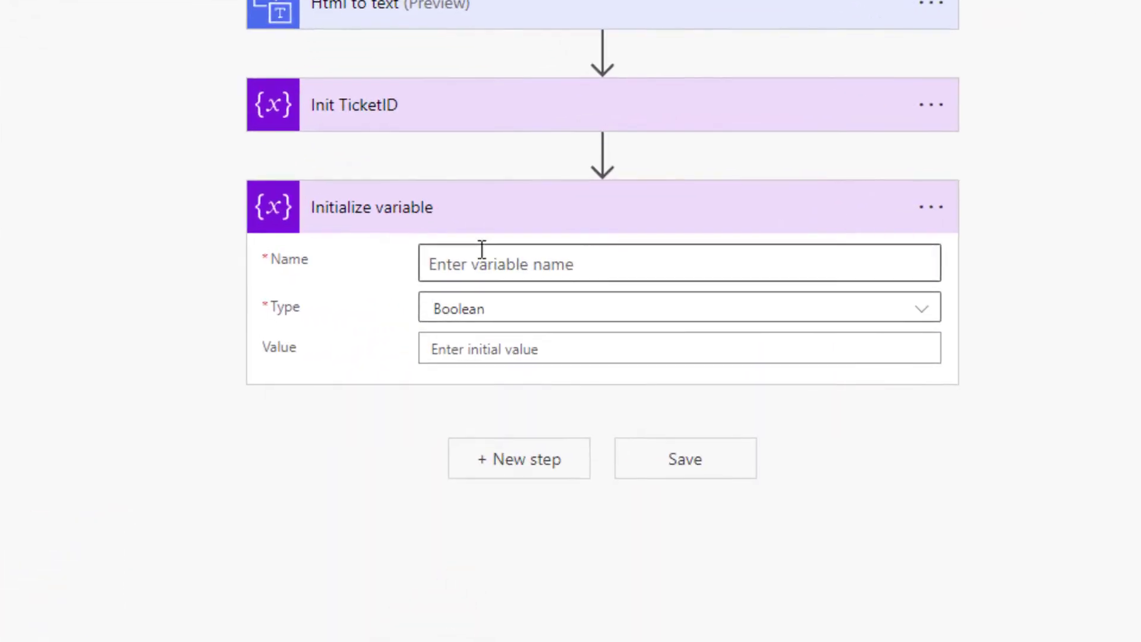
click(994, 245)
click(942, 207)
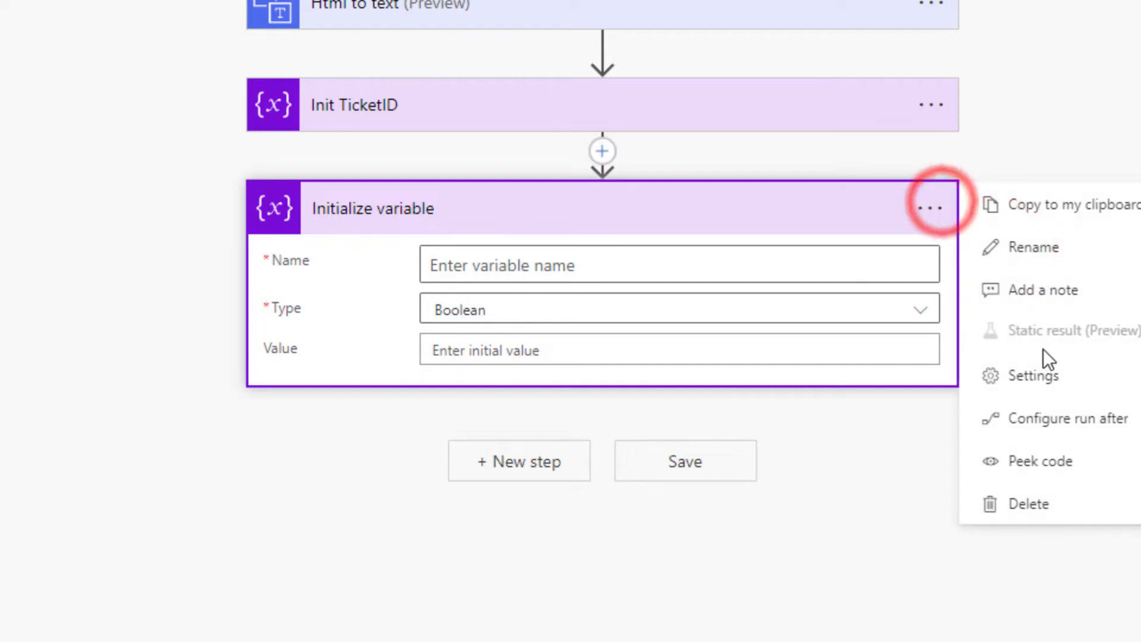
click(1043, 248)
text(Init MEs)
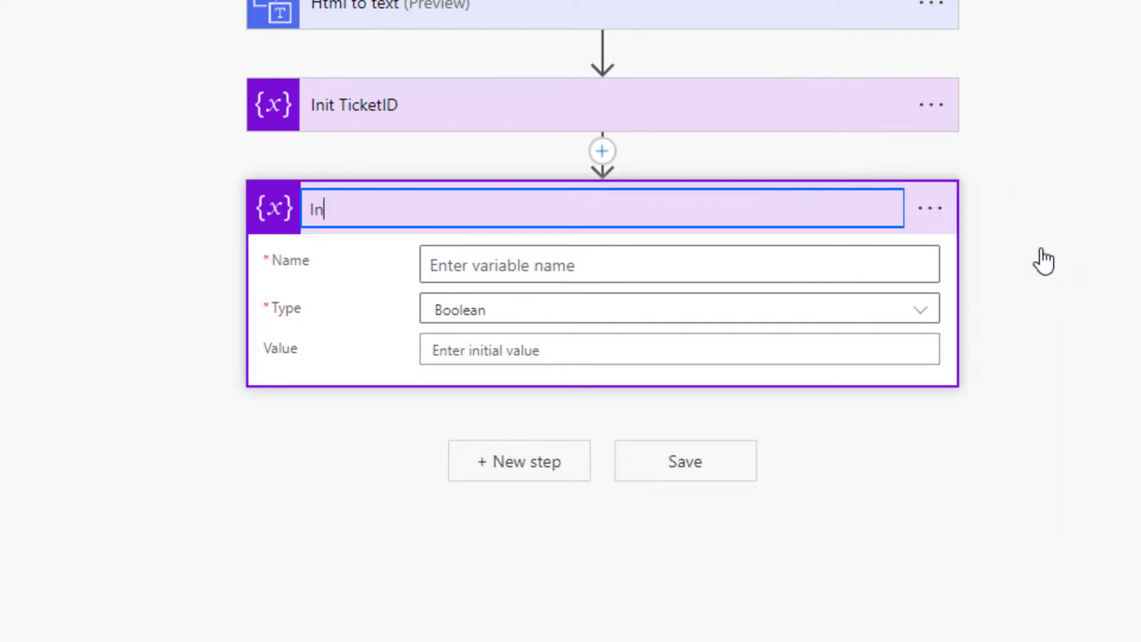
key(BackSpace)
key(BackSpace)
text(essageID)
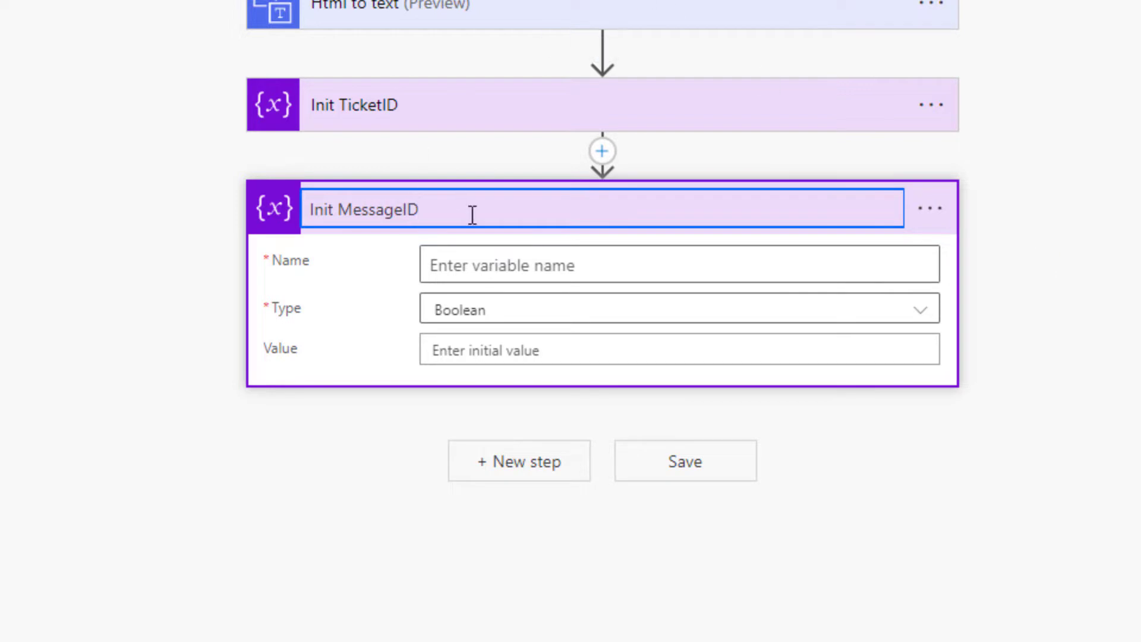
click(505, 265)
- Name the variable MessageID and set its type to String
click(504, 264)
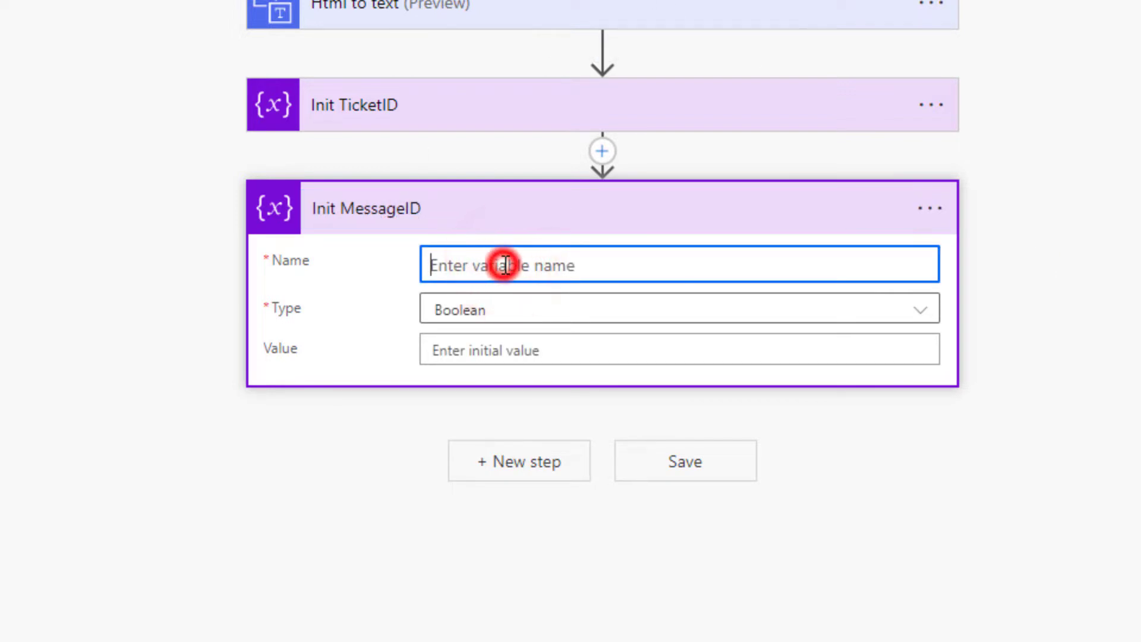
text(MEssa)
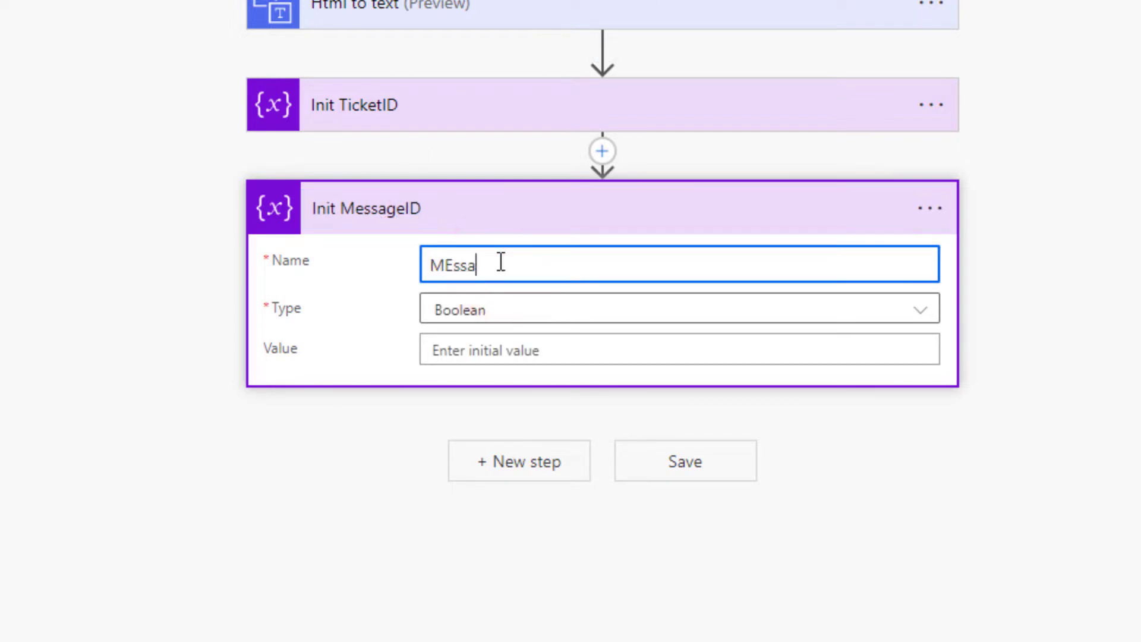
key(BackSpace)
key(BackSpace)
key(BackSpace)
text(ssageID)
click(570, 310)
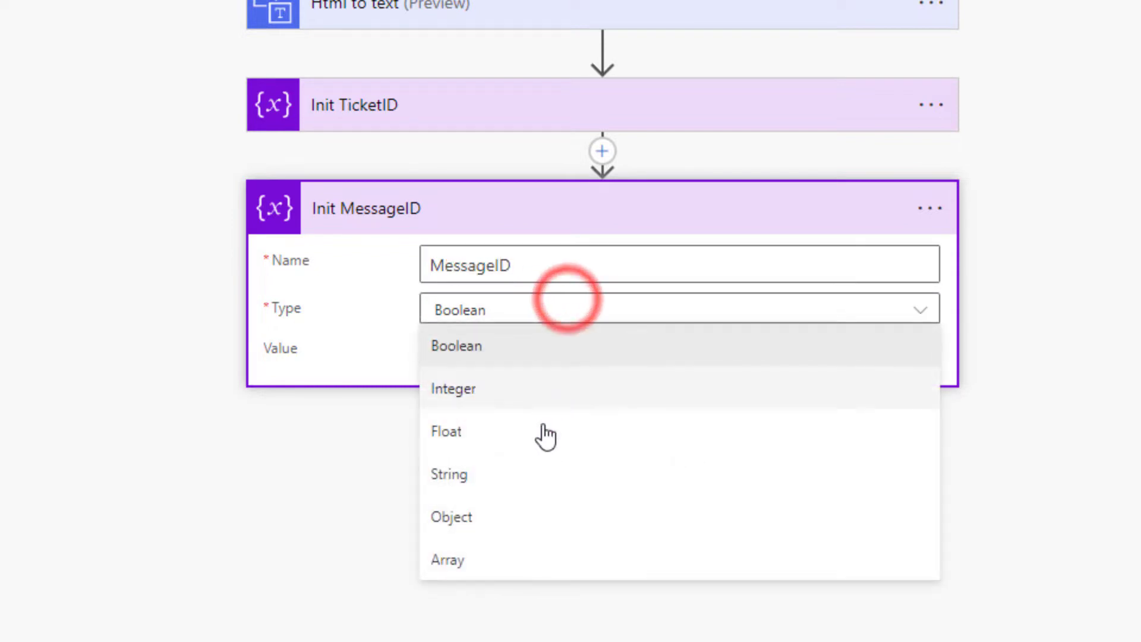
click(552, 483)
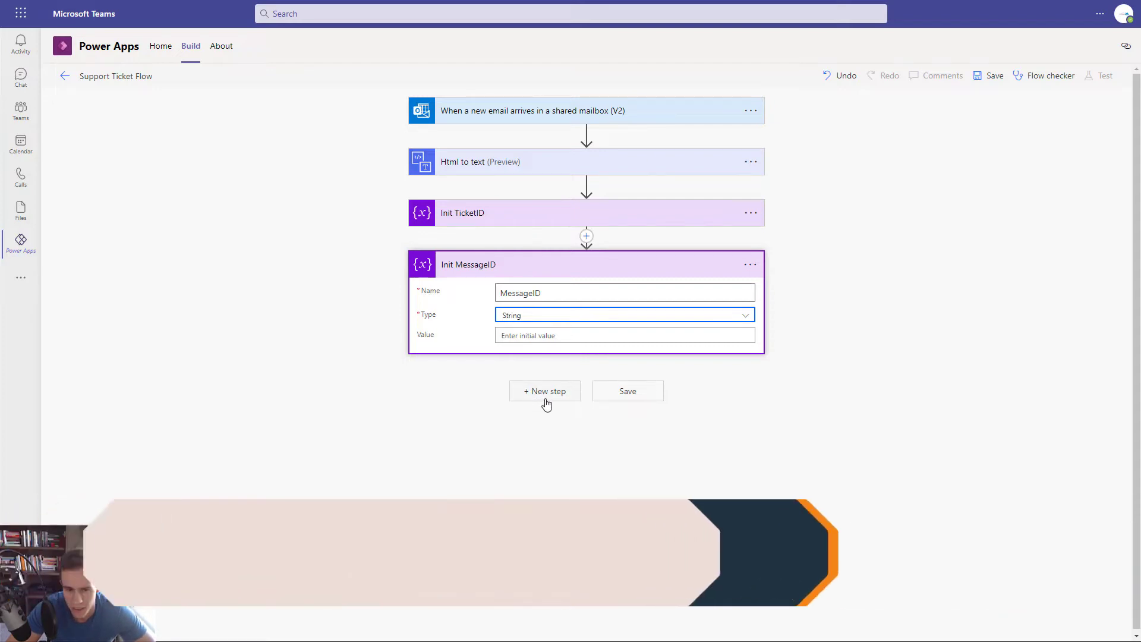
- Add a Condition step after Init MessageID
click(543, 397)
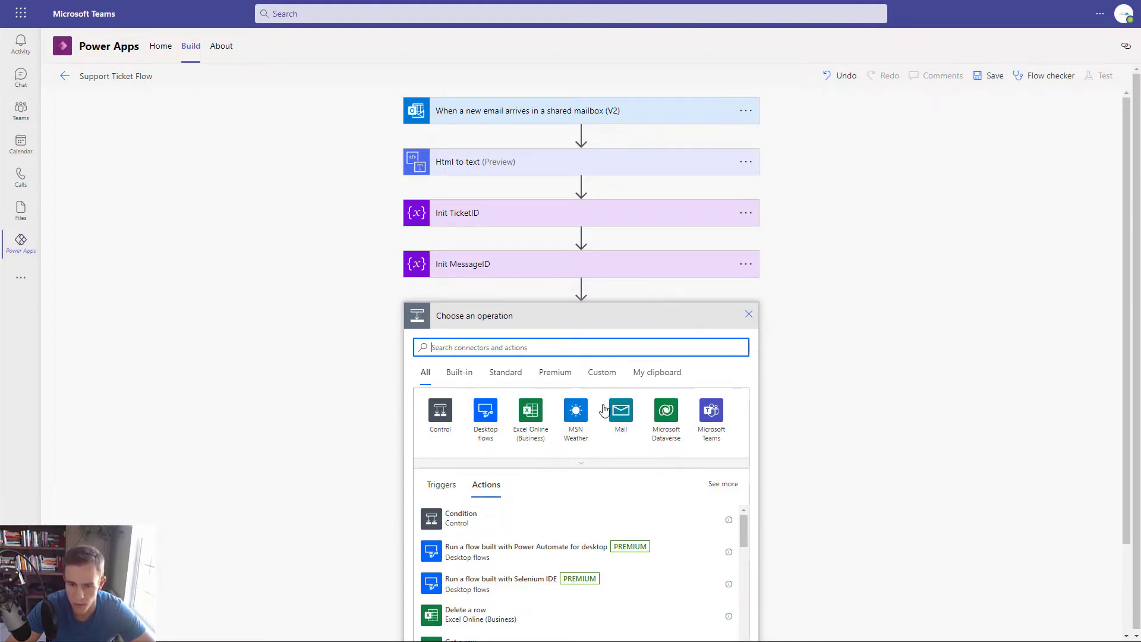
click(439, 418)
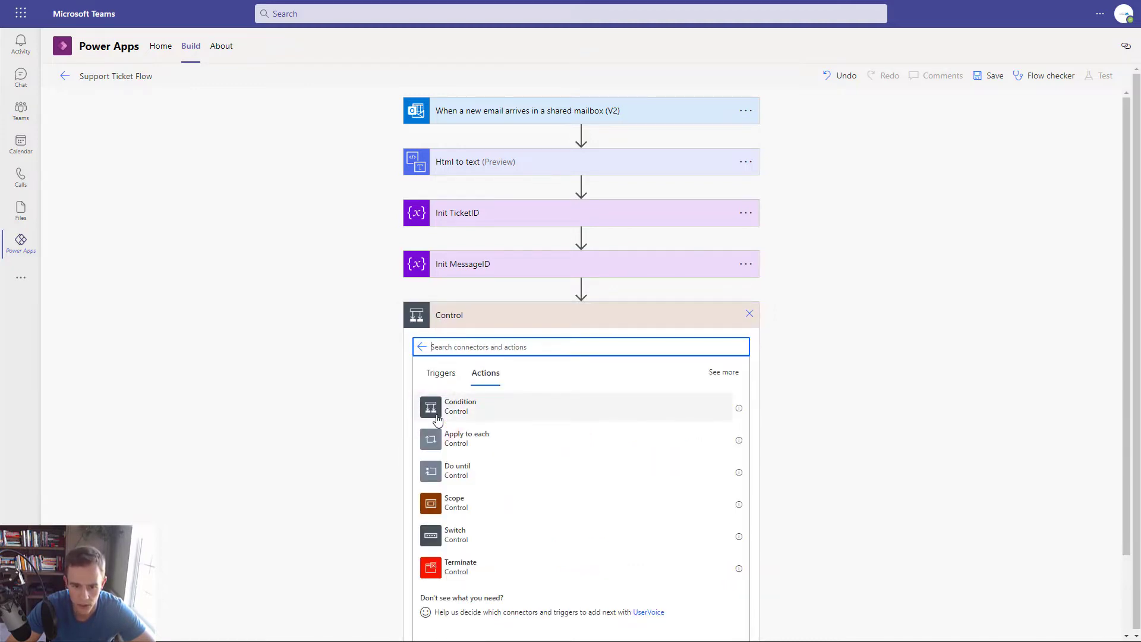
click(453, 410)
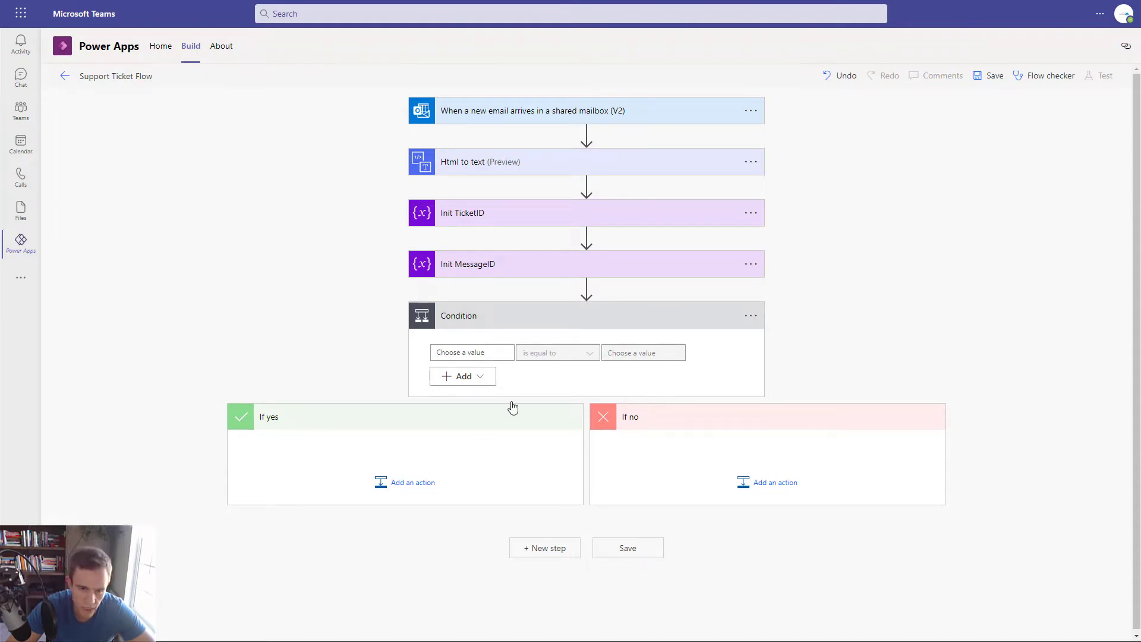
- Set the condition to check whether the email Subject contains 'Re:'
click(460, 355)
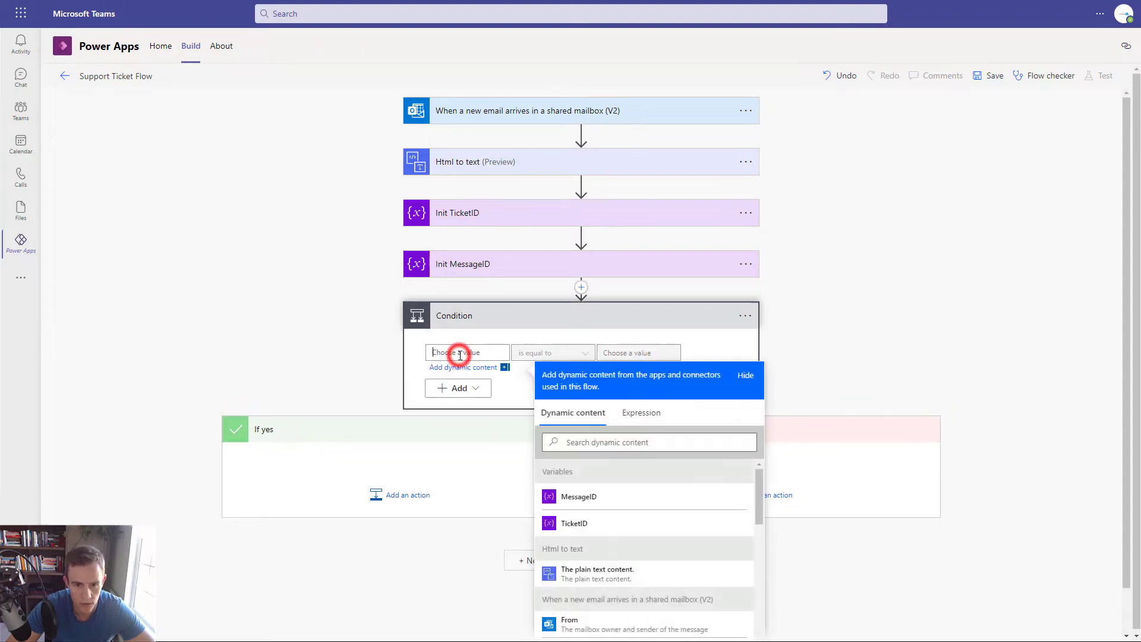
scroll(594, 570, down, 1)
click(621, 612)
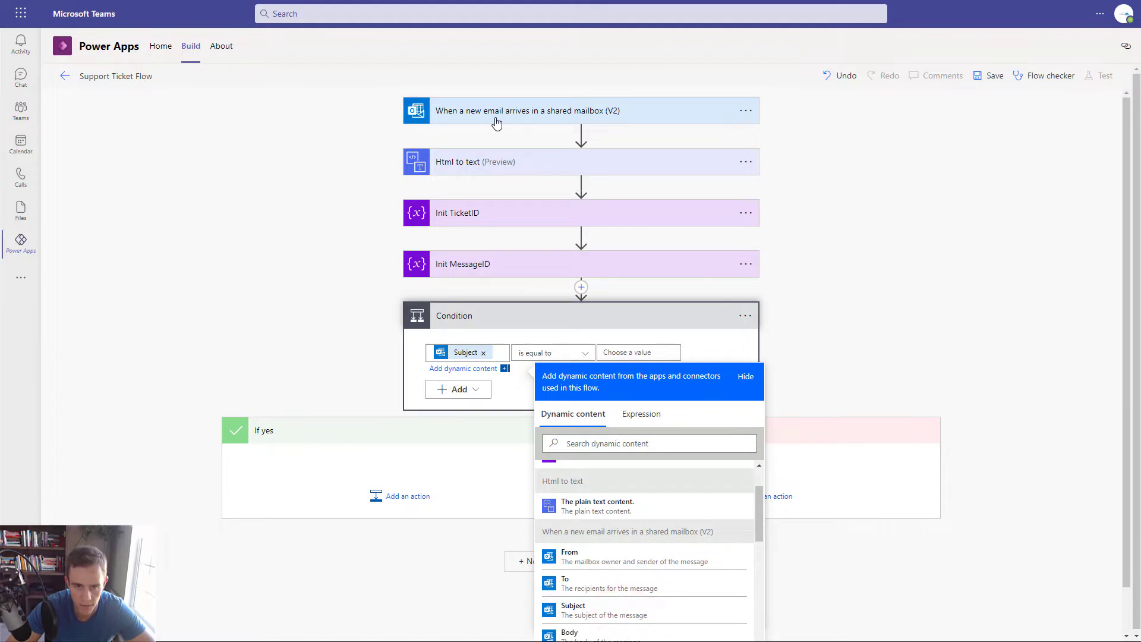
click(553, 353)
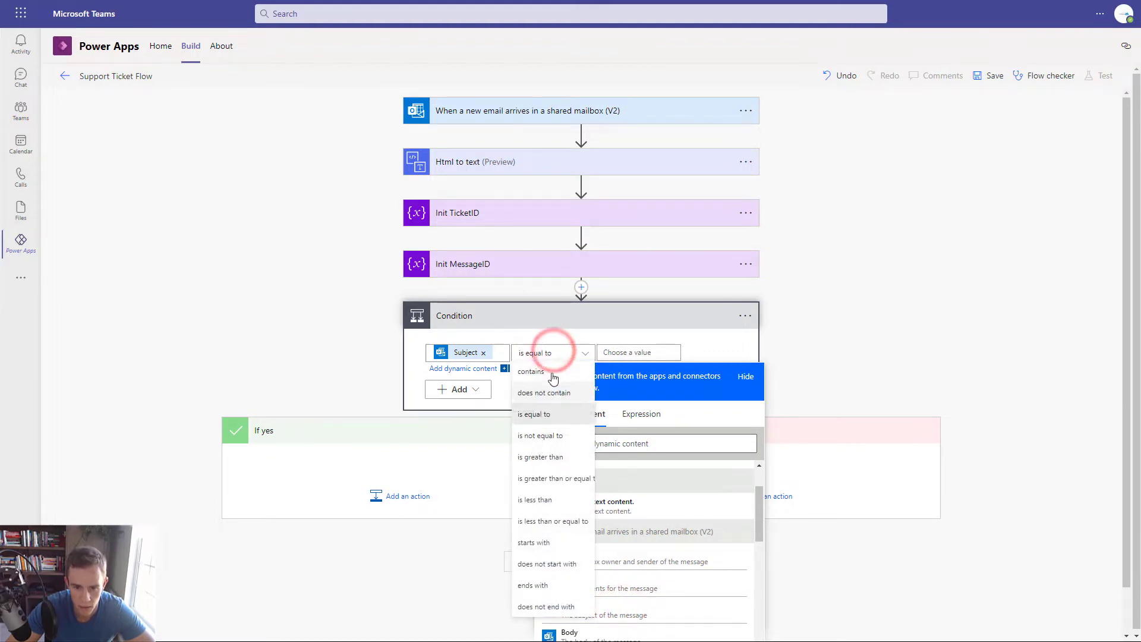
click(535, 371)
click(624, 352)
text(R)
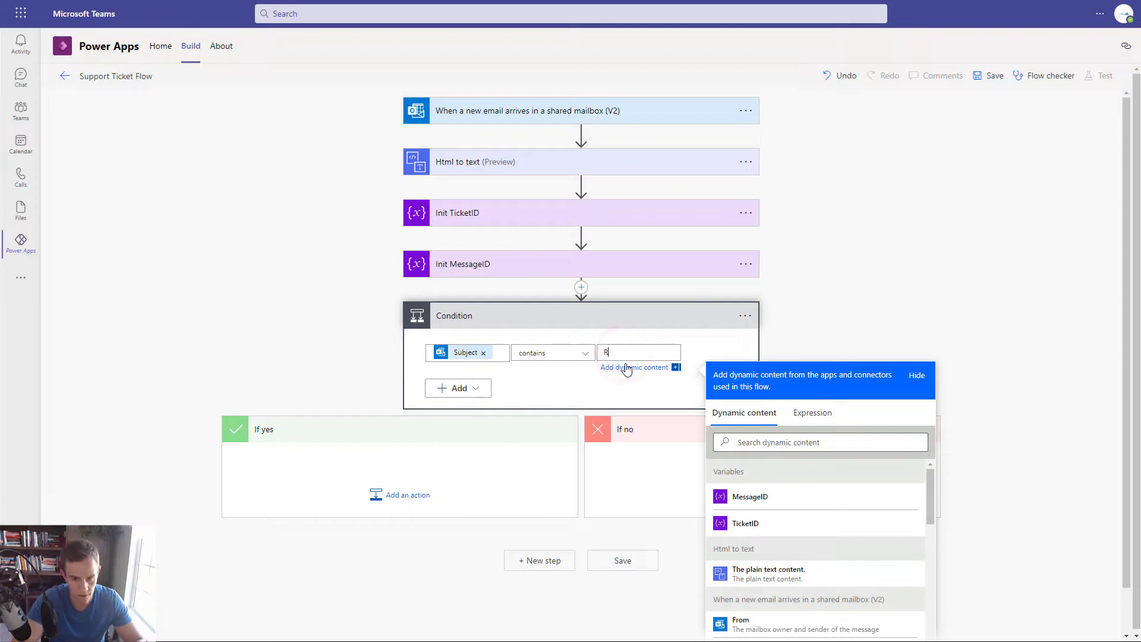
text(e:)
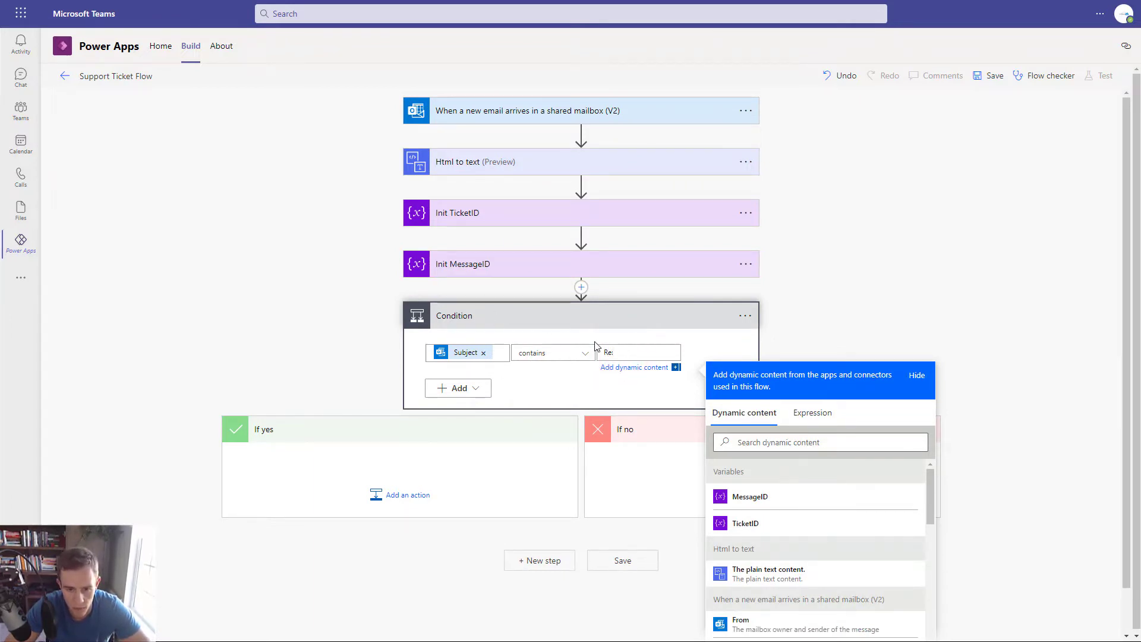
key(BackSpace)
click(547, 392)
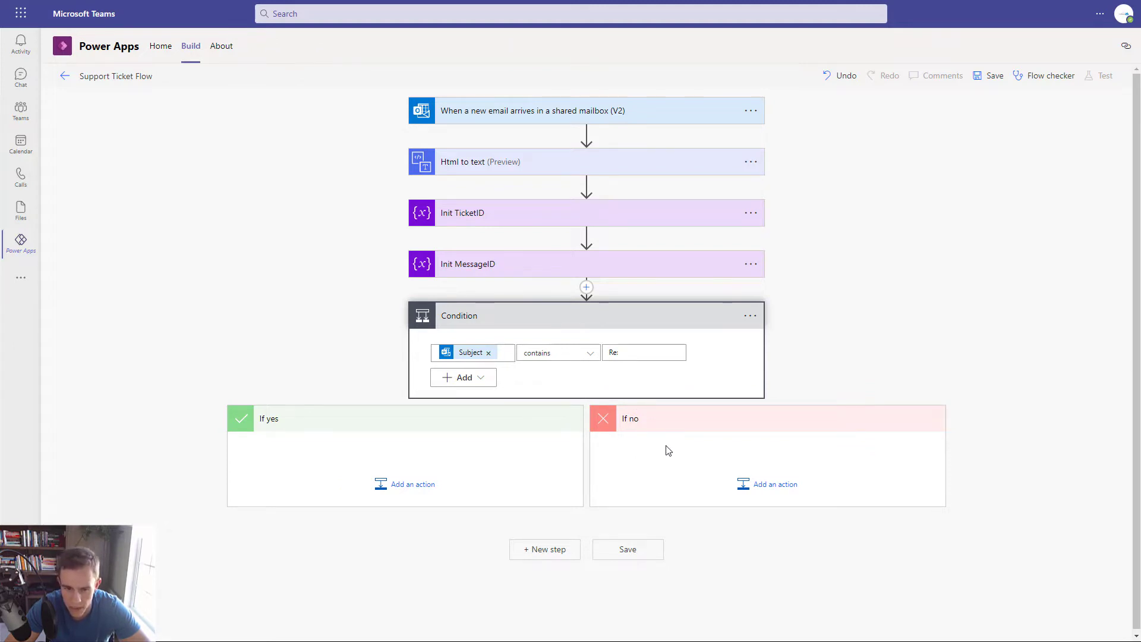
- Add a Microsoft Dataverse List rows action to the Condition's If no branch
click(757, 486)
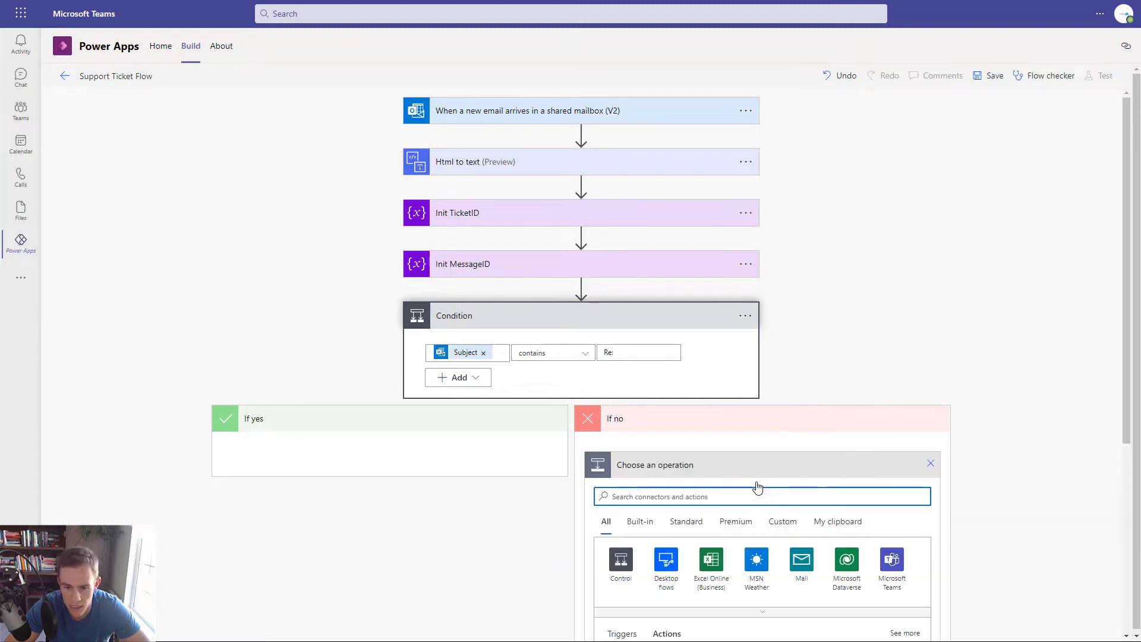
scroll(758, 487, down, 3)
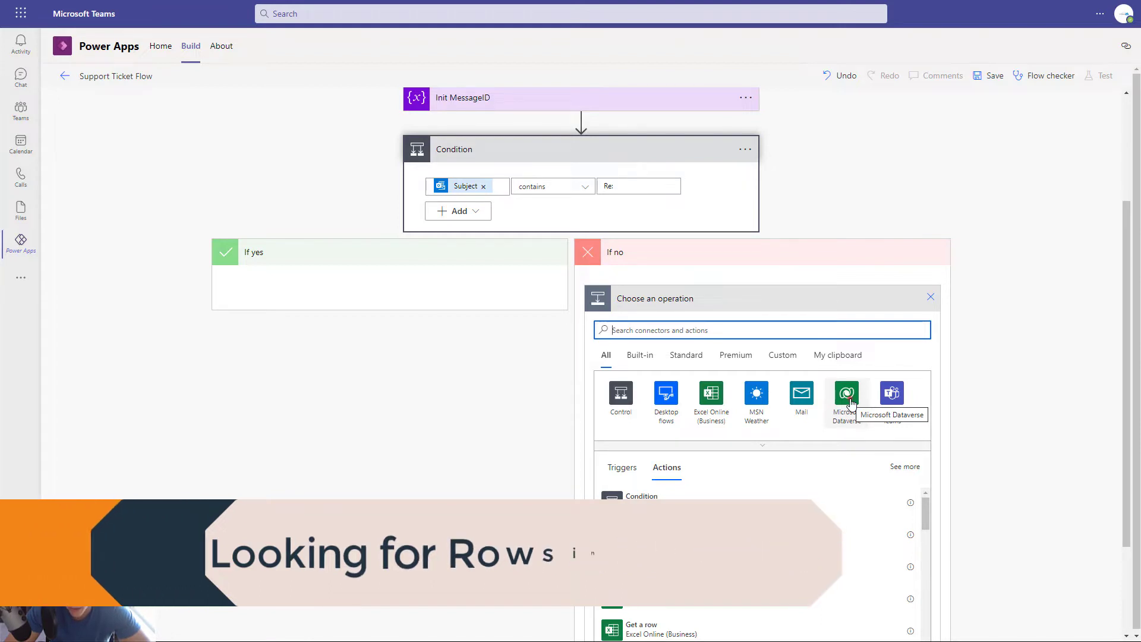
click(852, 403)
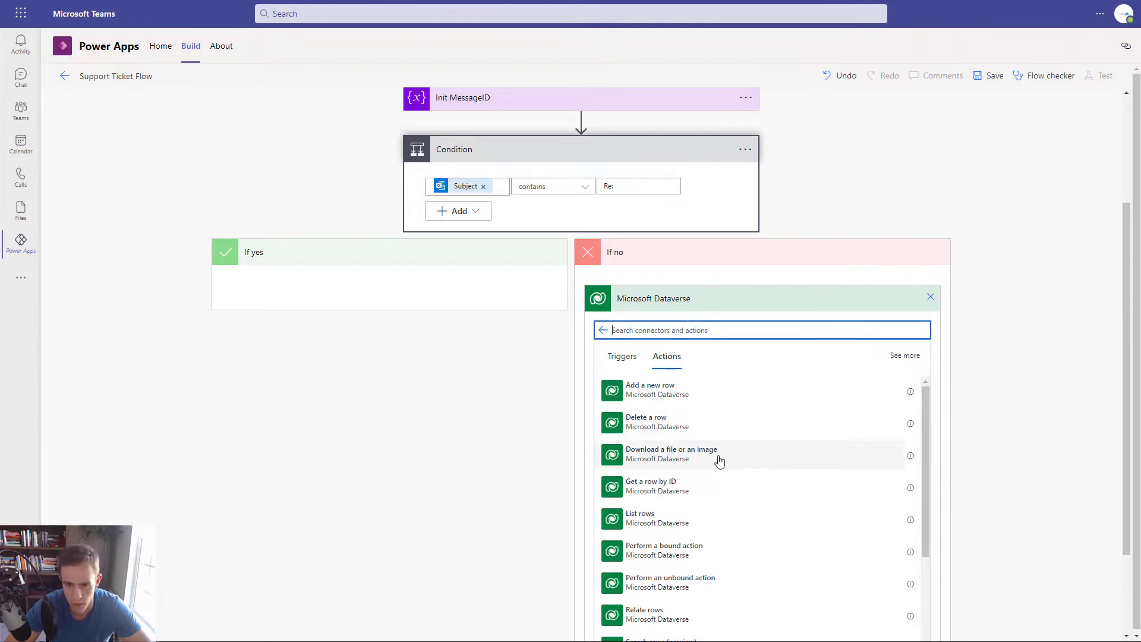
click(722, 522)
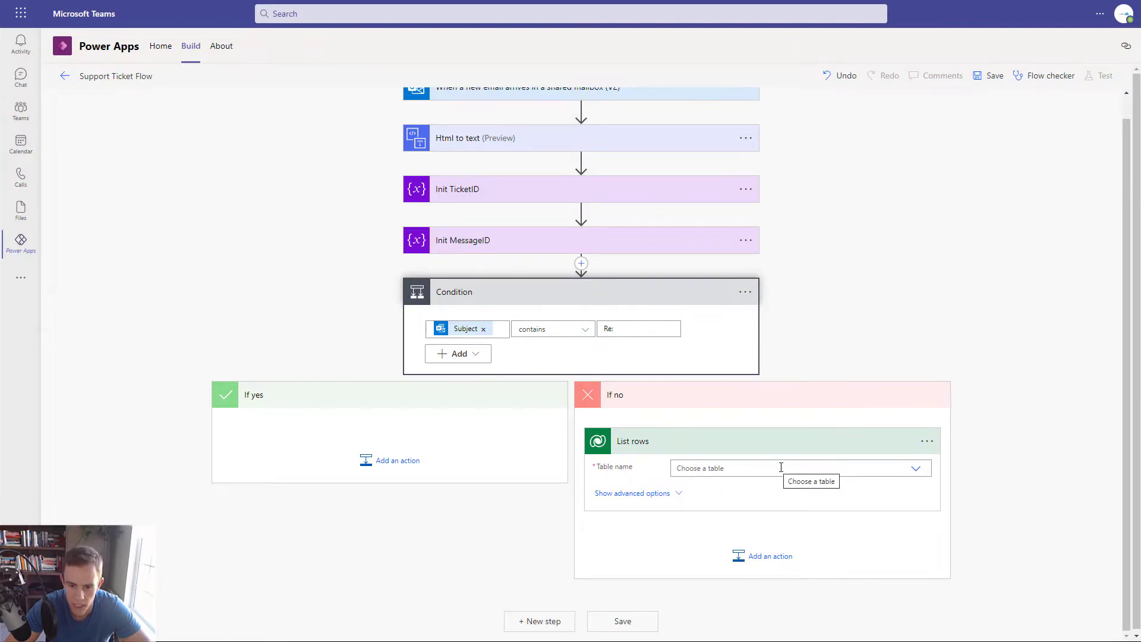
- Set the List rows table name to Tickets and show its advanced options
click(780, 467)
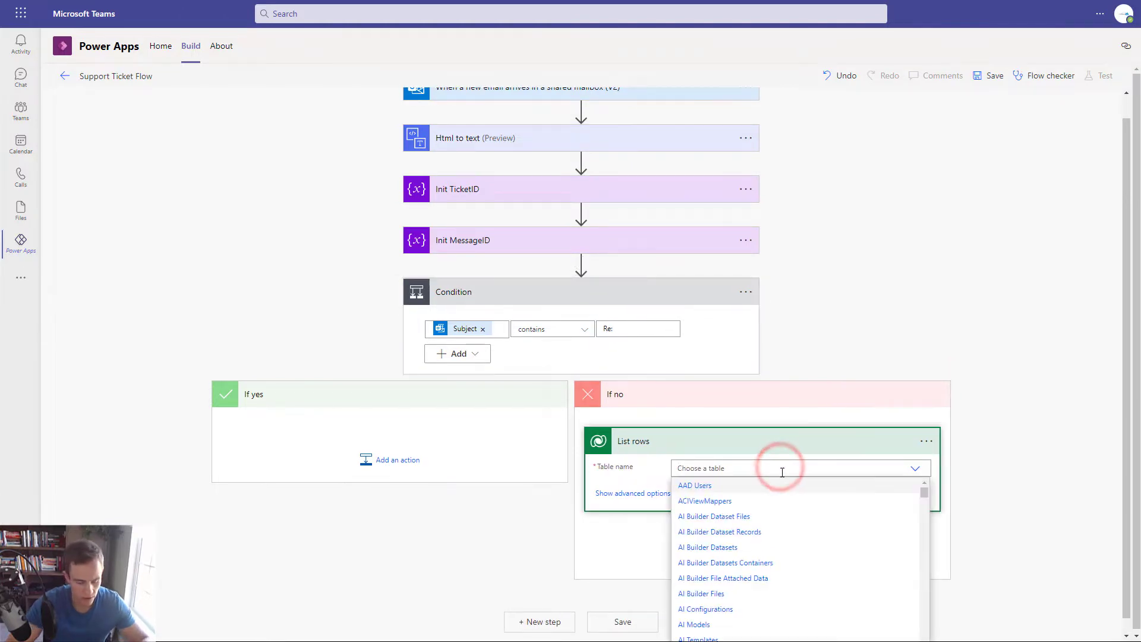
text(Ticket)
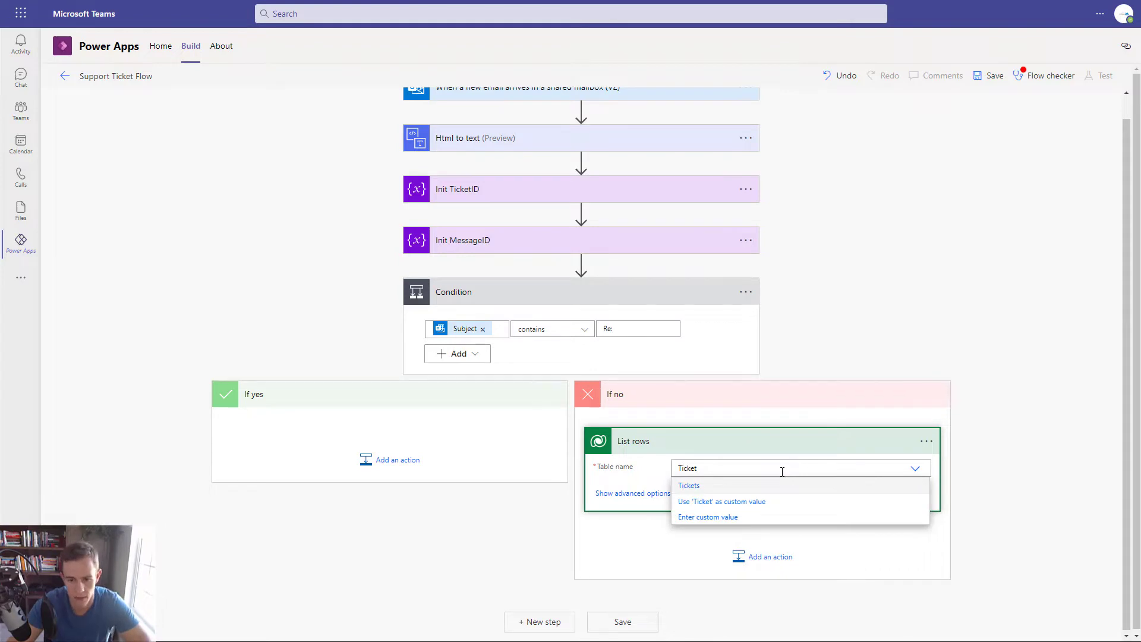
click(730, 486)
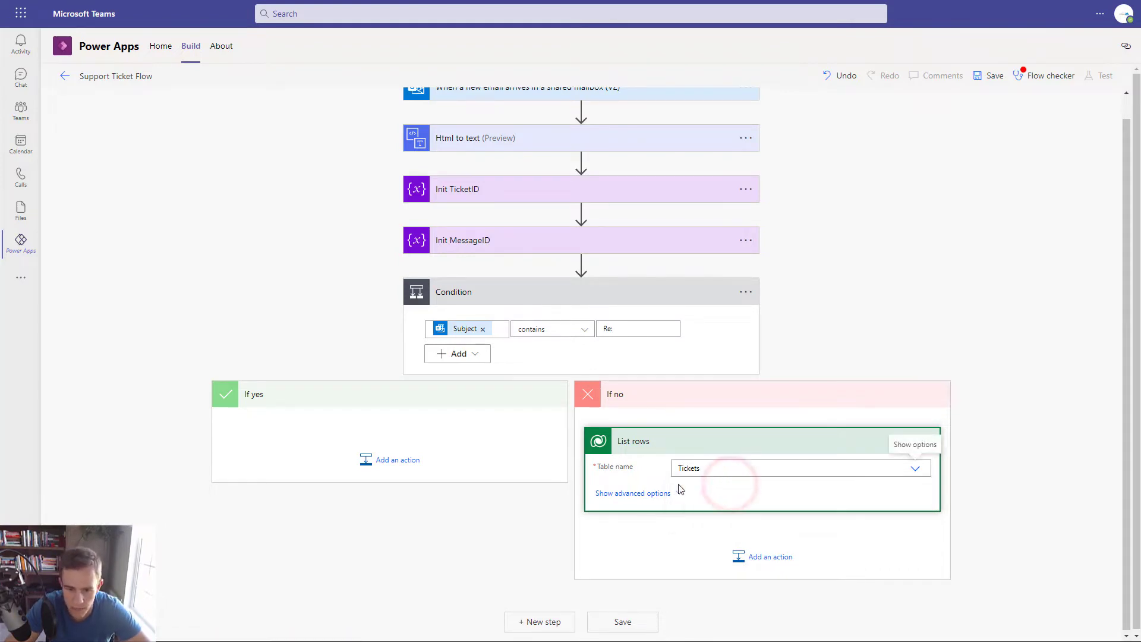
click(642, 493)
scroll(686, 502, down, 3)
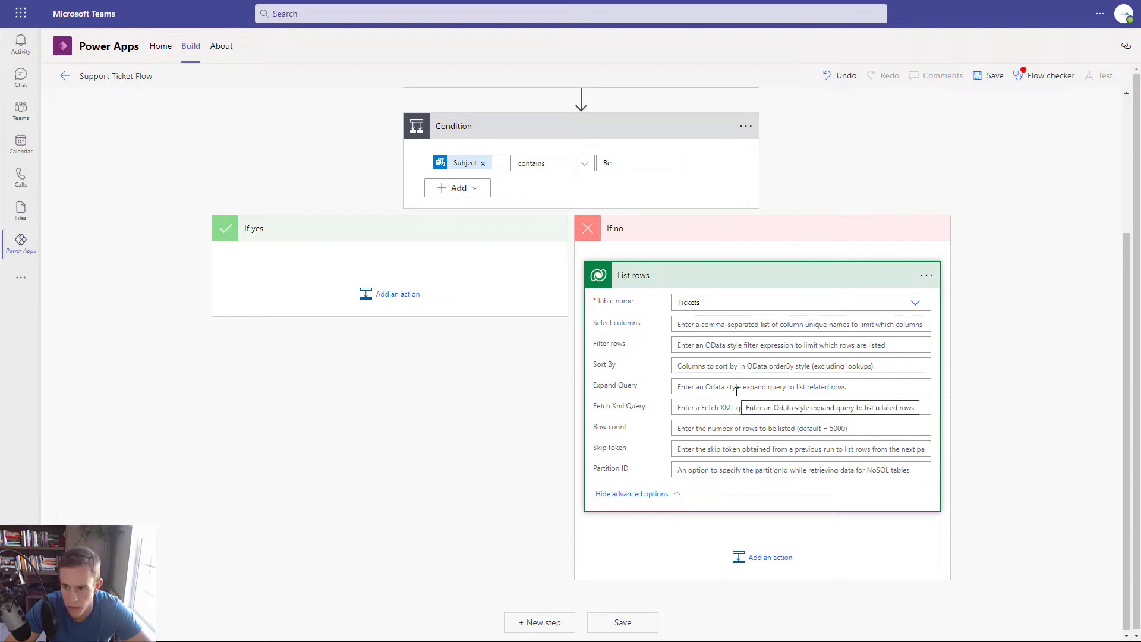
scroll(740, 416, up, 3)
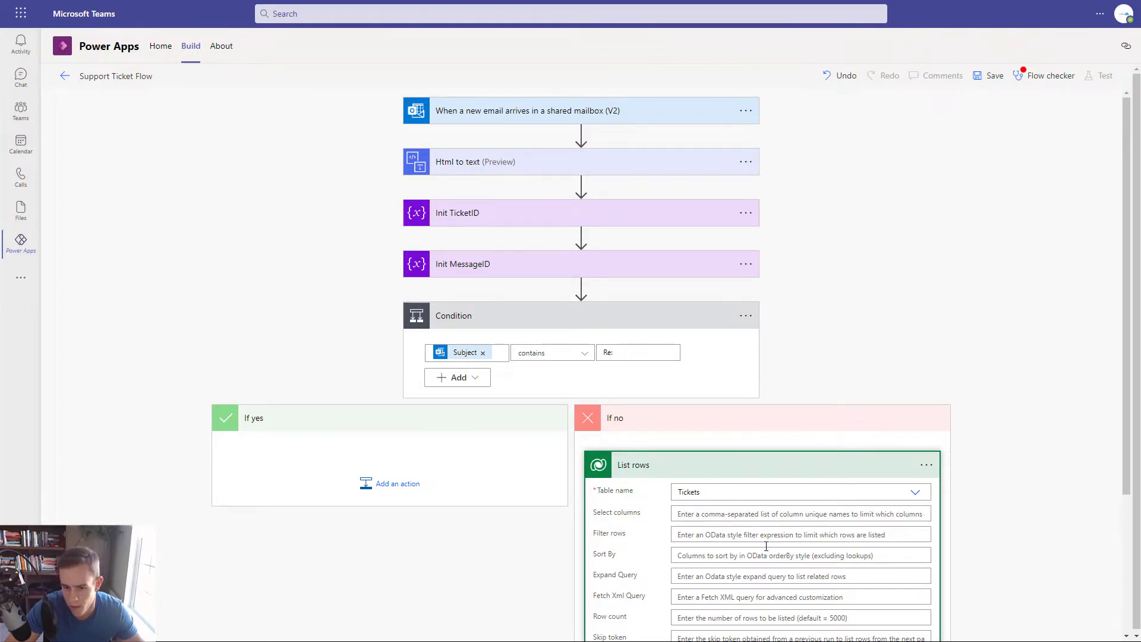
- Enter the filter cr038_name eq '' with the email Subject token between the quotes
click(722, 537)
text(cr038_)
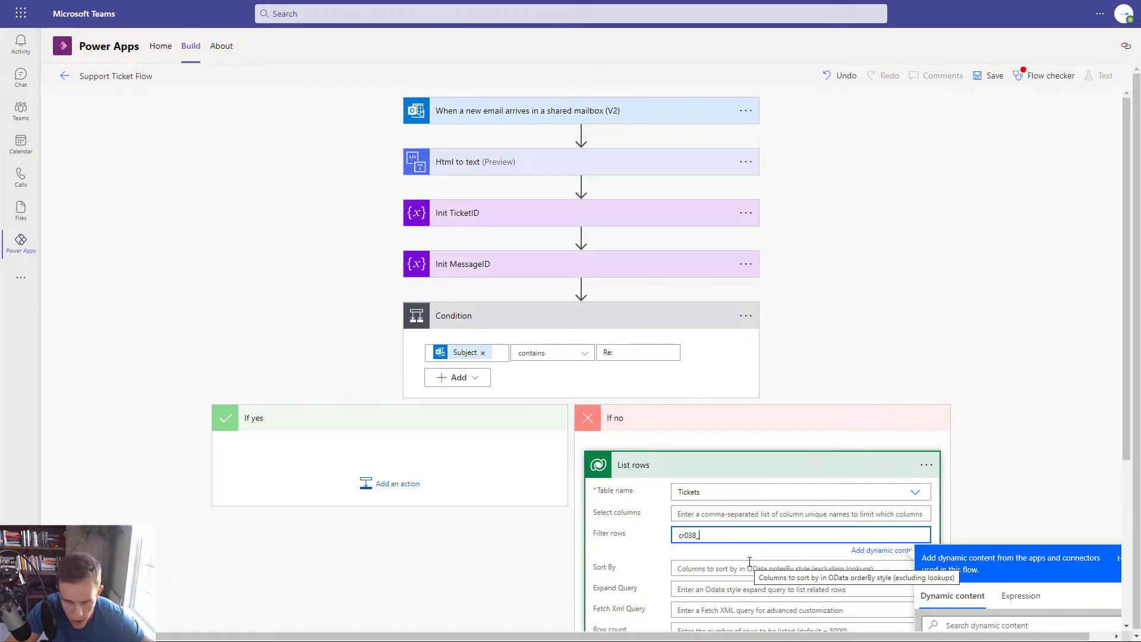
text(name)
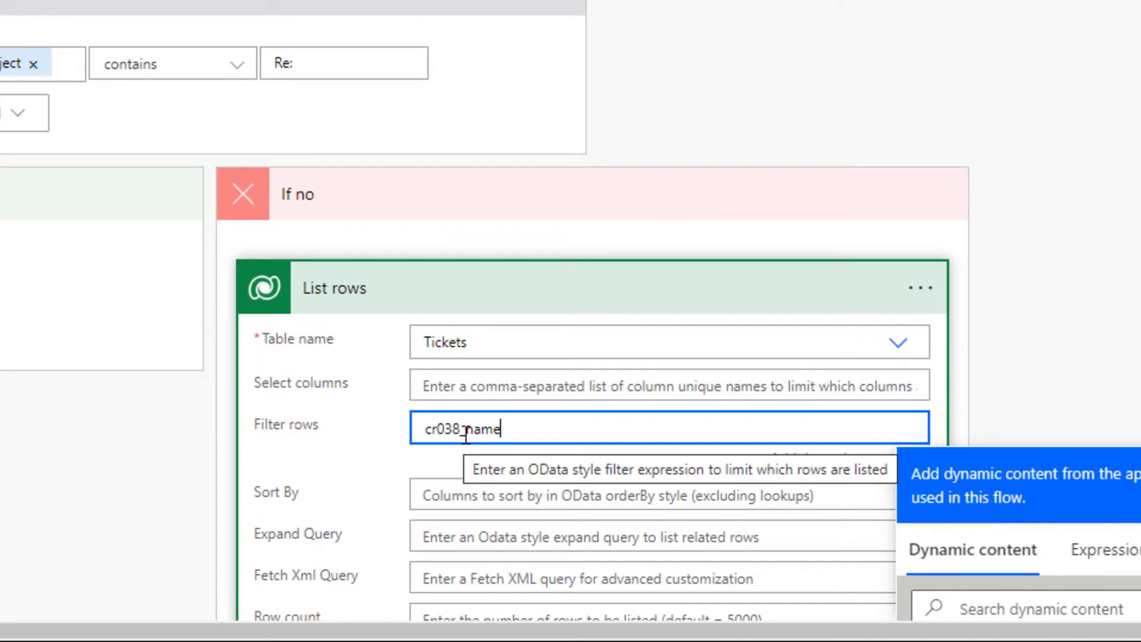
drag(465, 434, 527, 434)
click(527, 434)
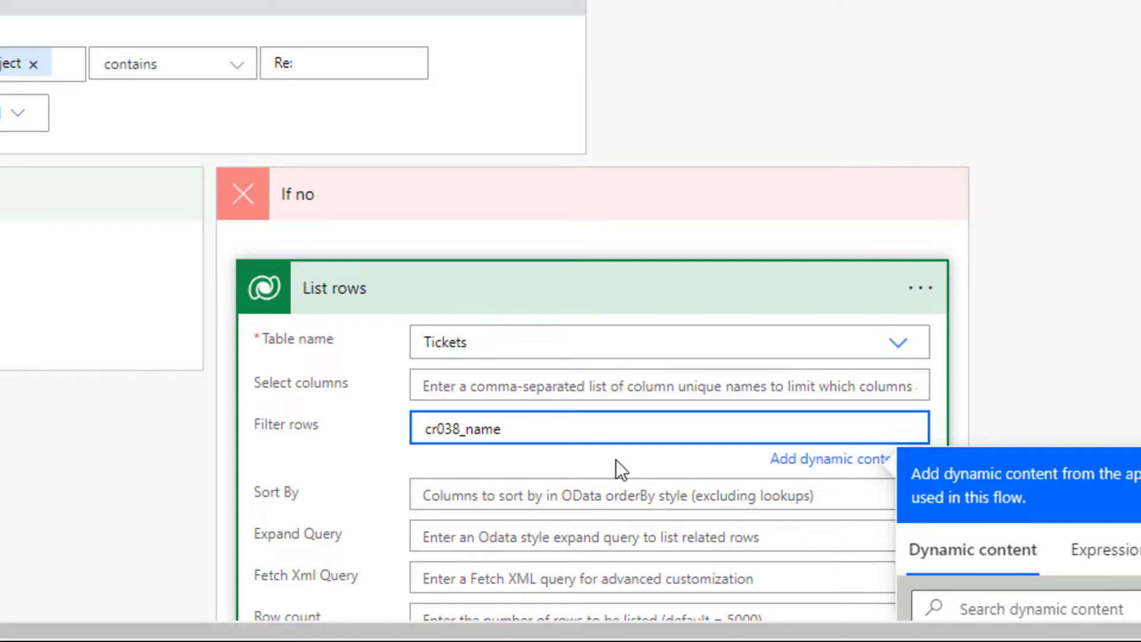
text(eq '')
scroll(834, 476, down, 5)
scroll(1070, 469, down, 5)
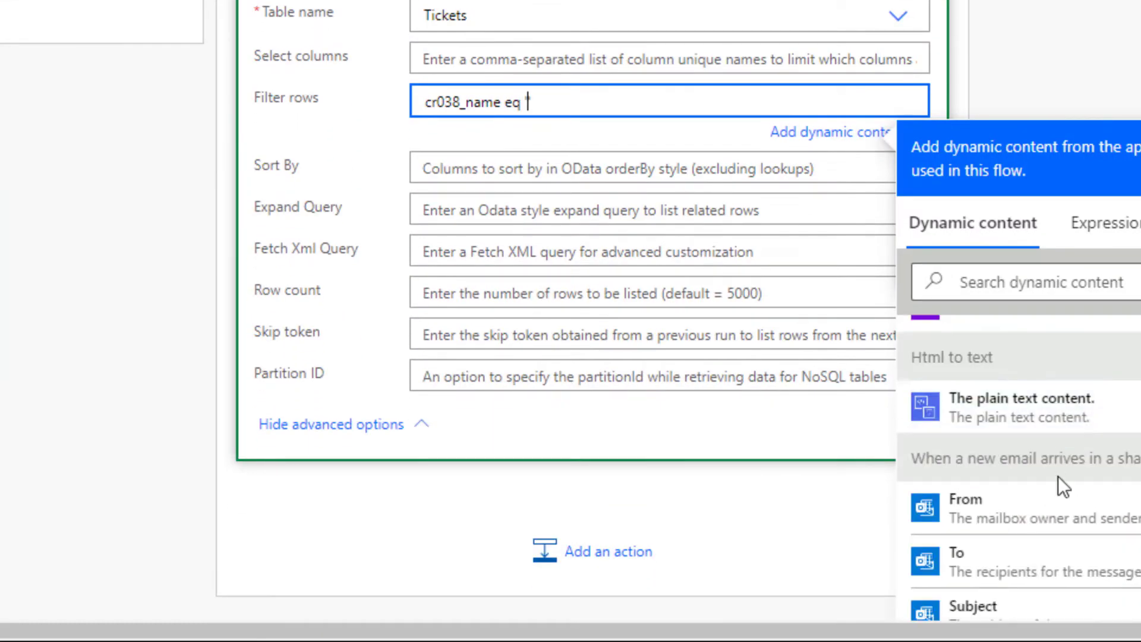
click(1028, 478)
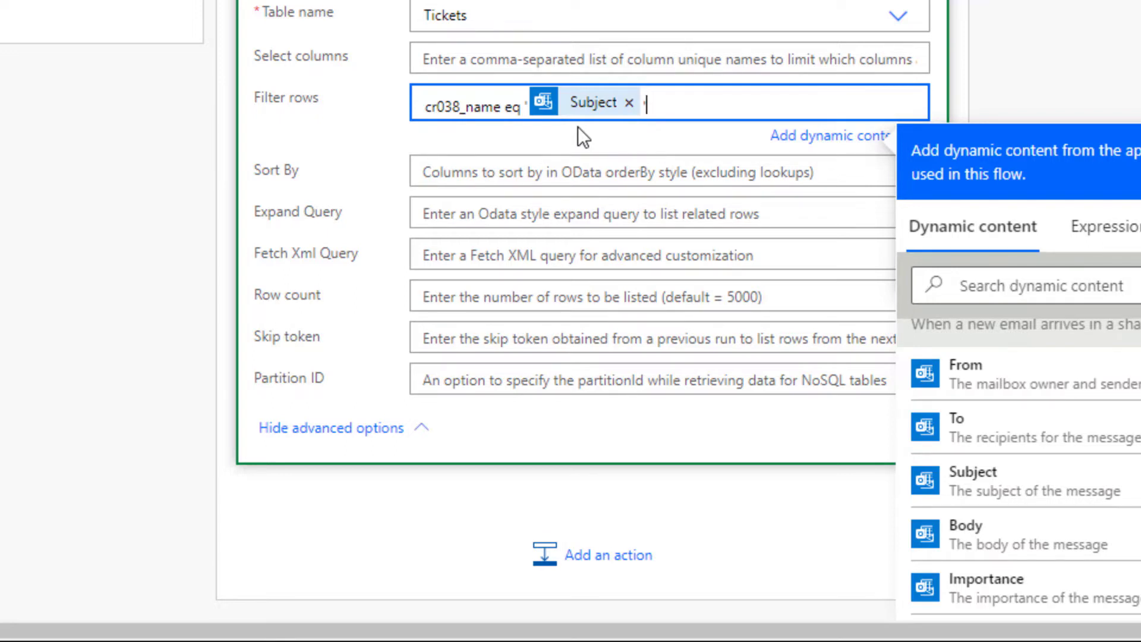
scroll(571, 309, up, 5)
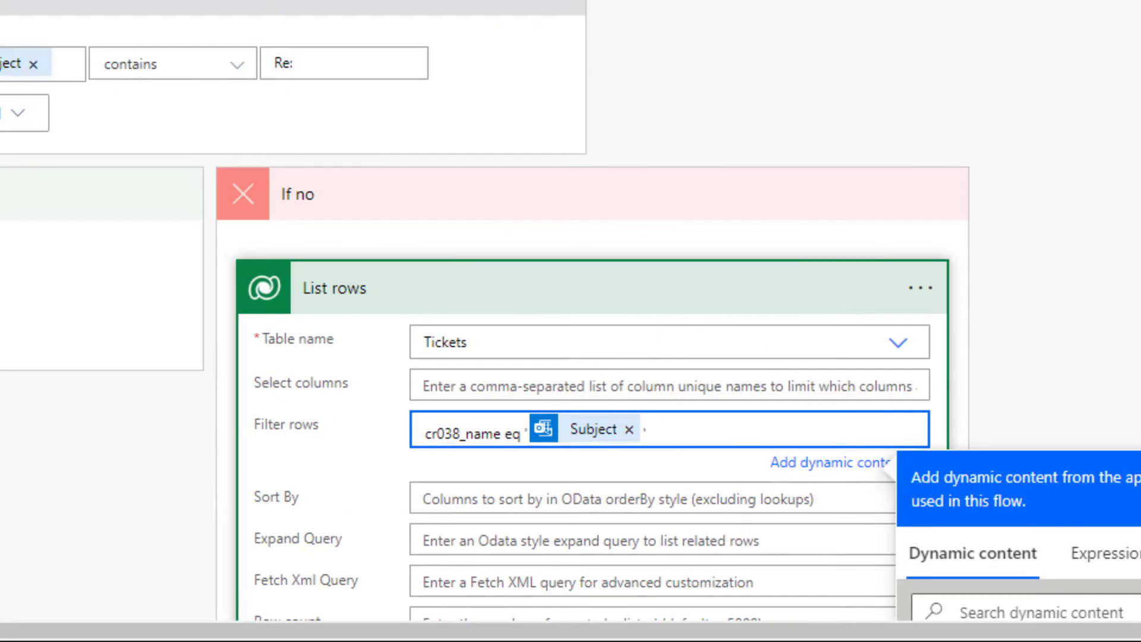
scroll(692, 338, down, 8)
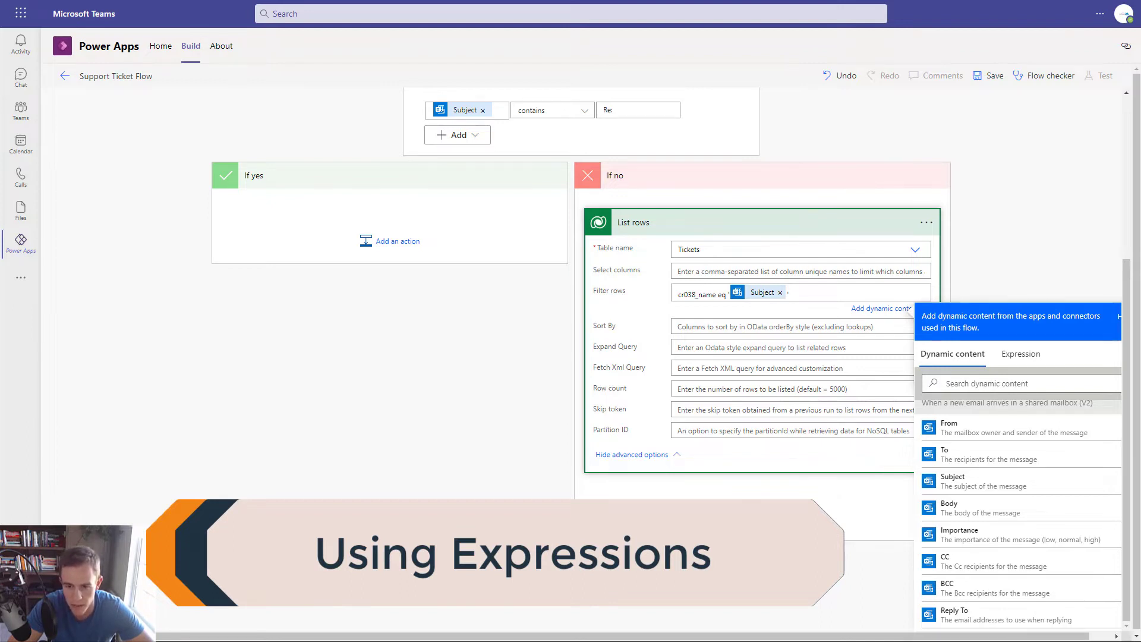
- Add Condition 2 after List rows with first value empty(outputs('List_rows')?['body/value'])
click(762, 499)
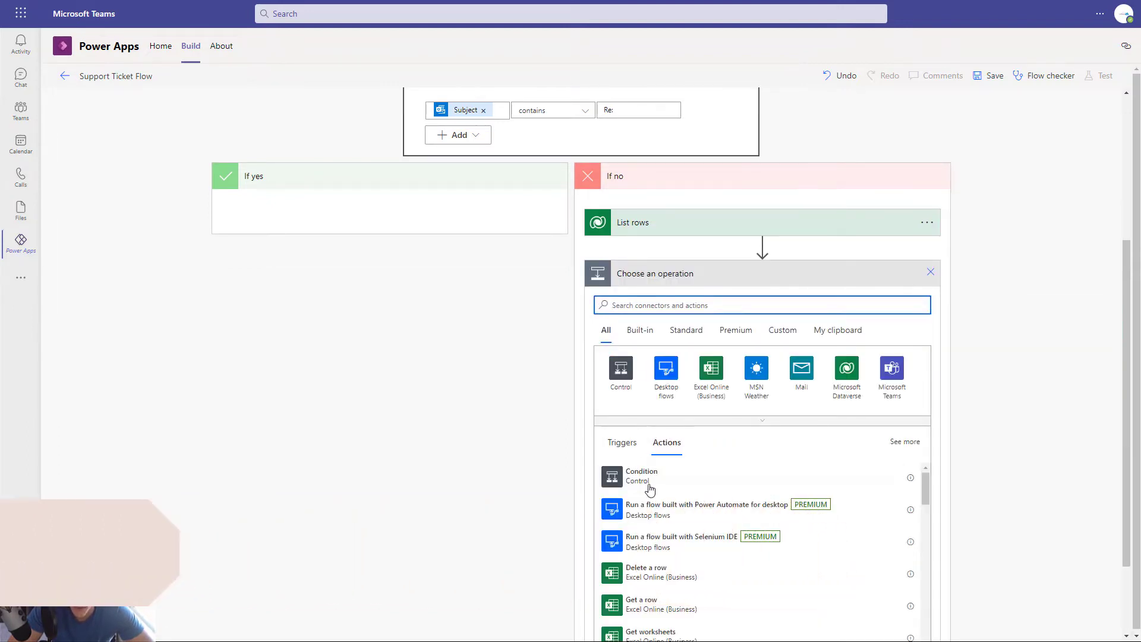
click(636, 480)
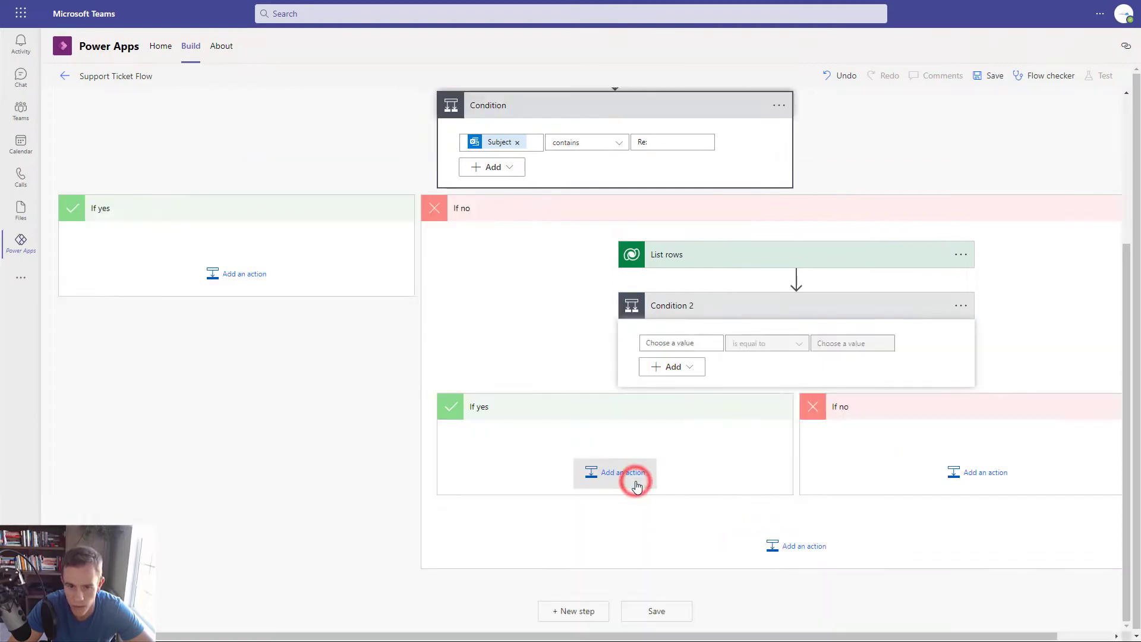
click(671, 344)
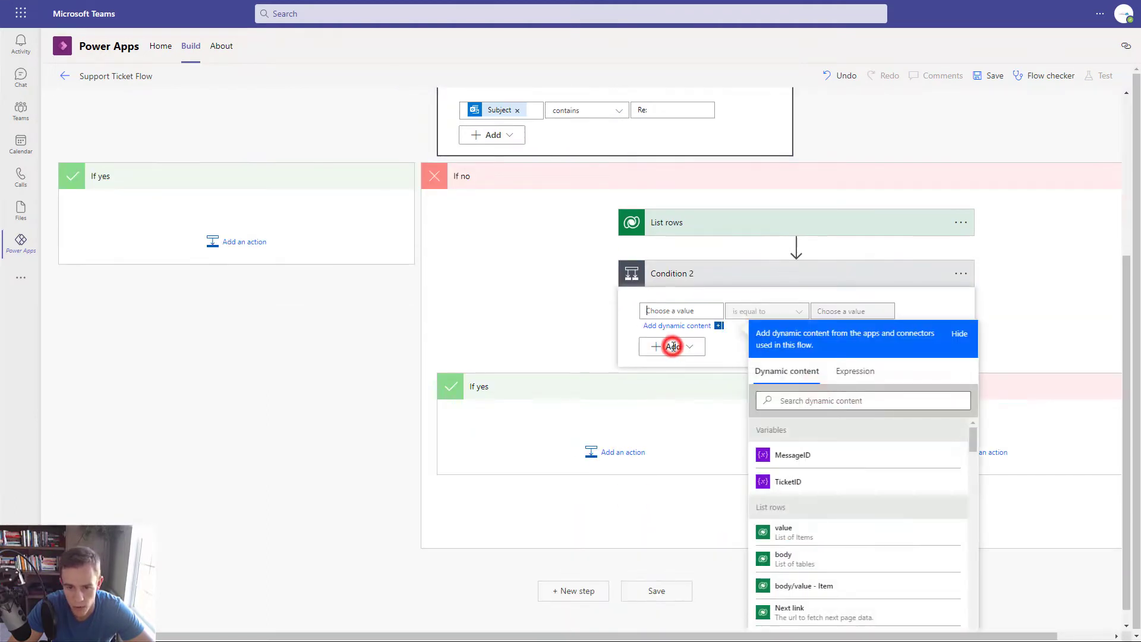
click(864, 372)
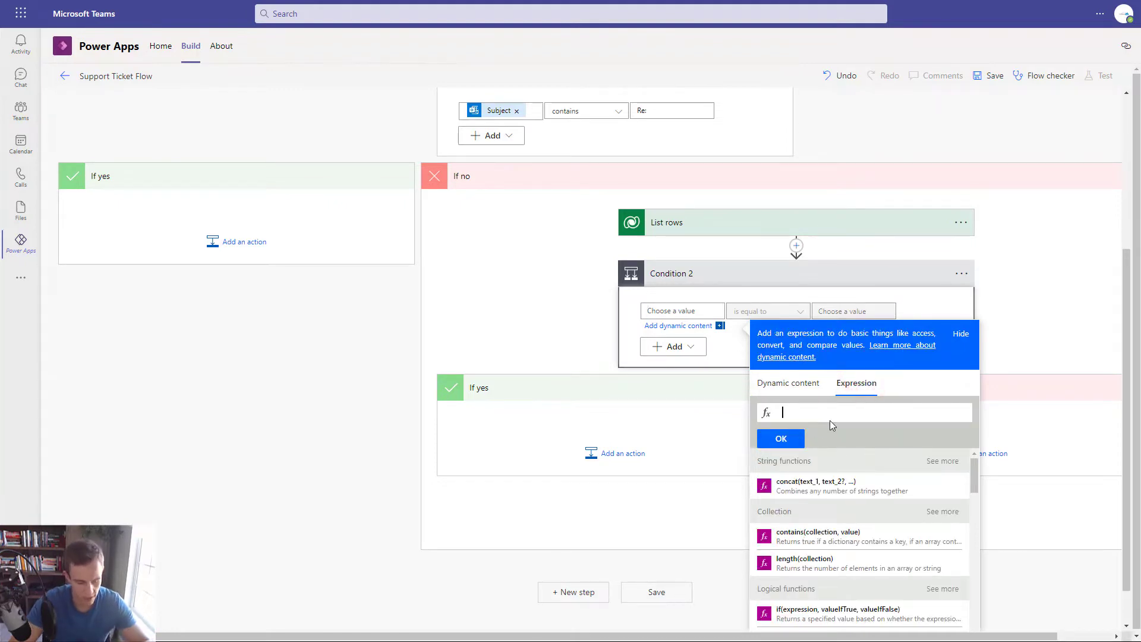
text(empty)
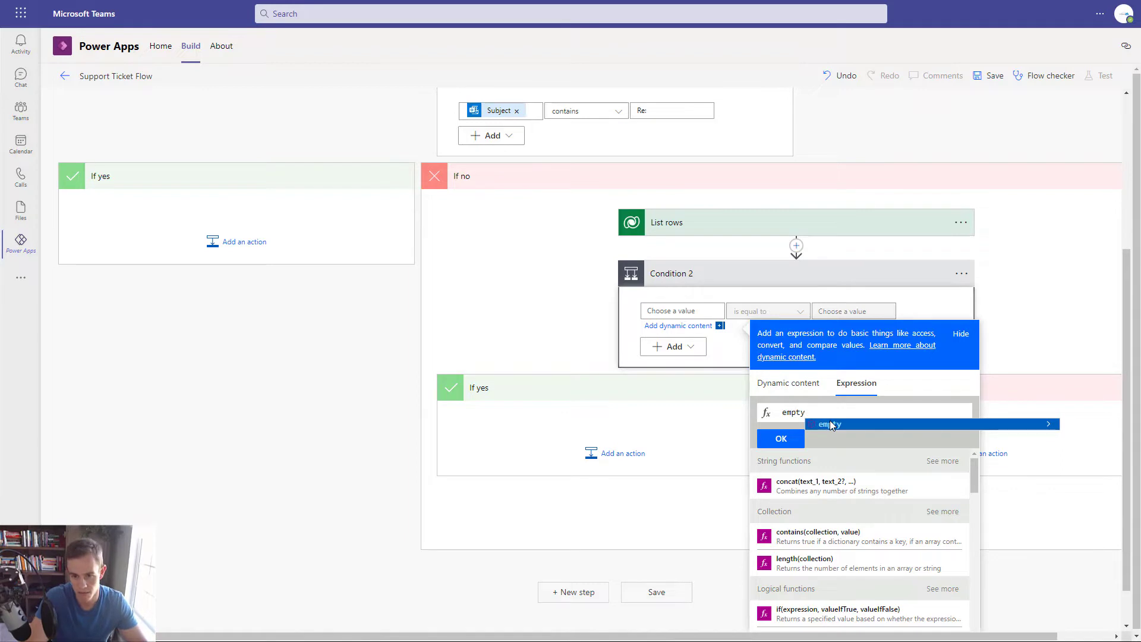
click(830, 424)
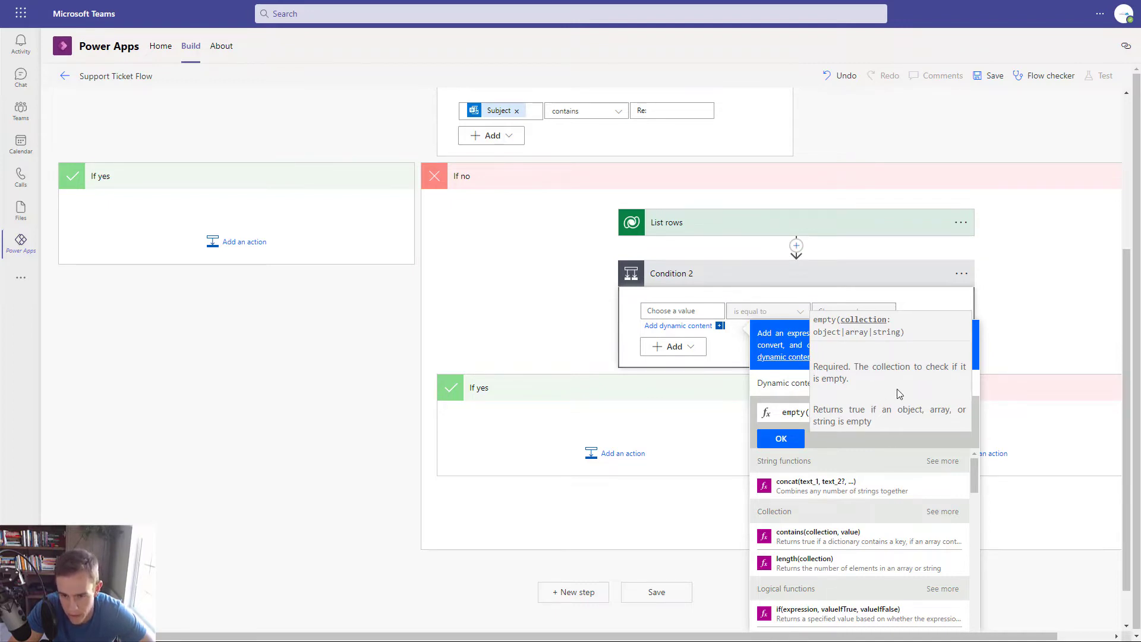
click(791, 389)
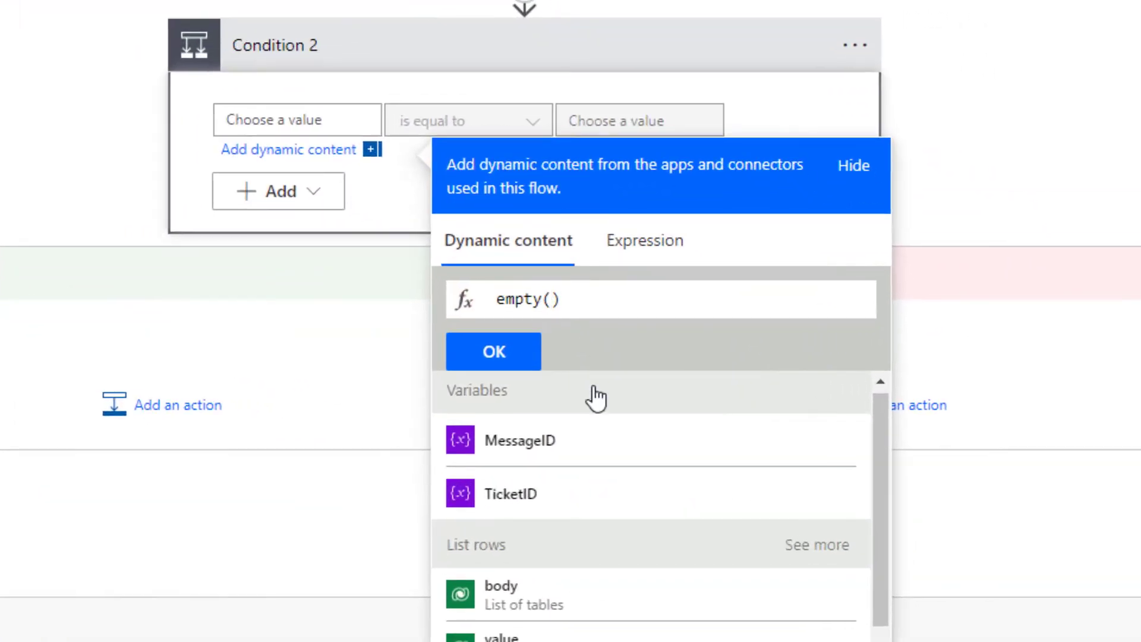
scroll(594, 397, down, 2)
click(574, 510)
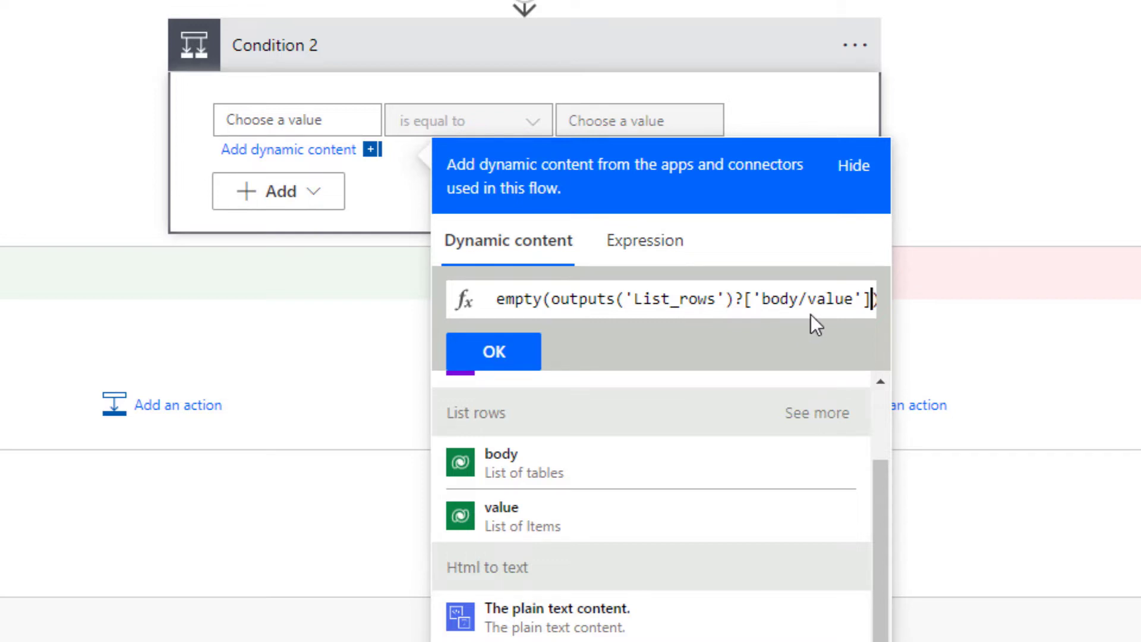
click(498, 350)
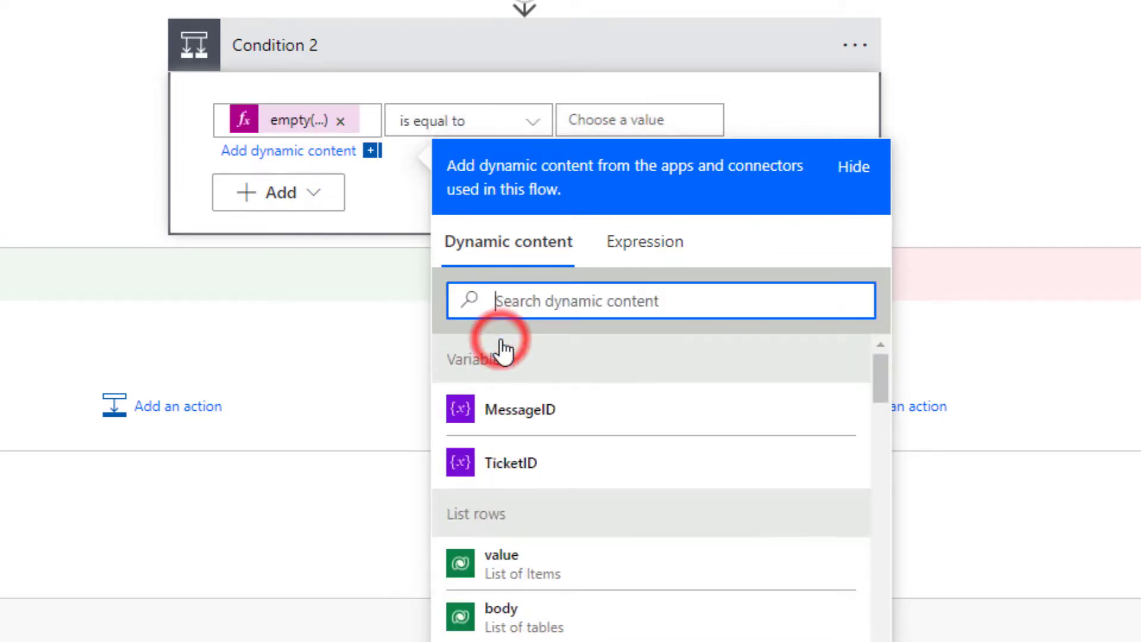
click(400, 205)
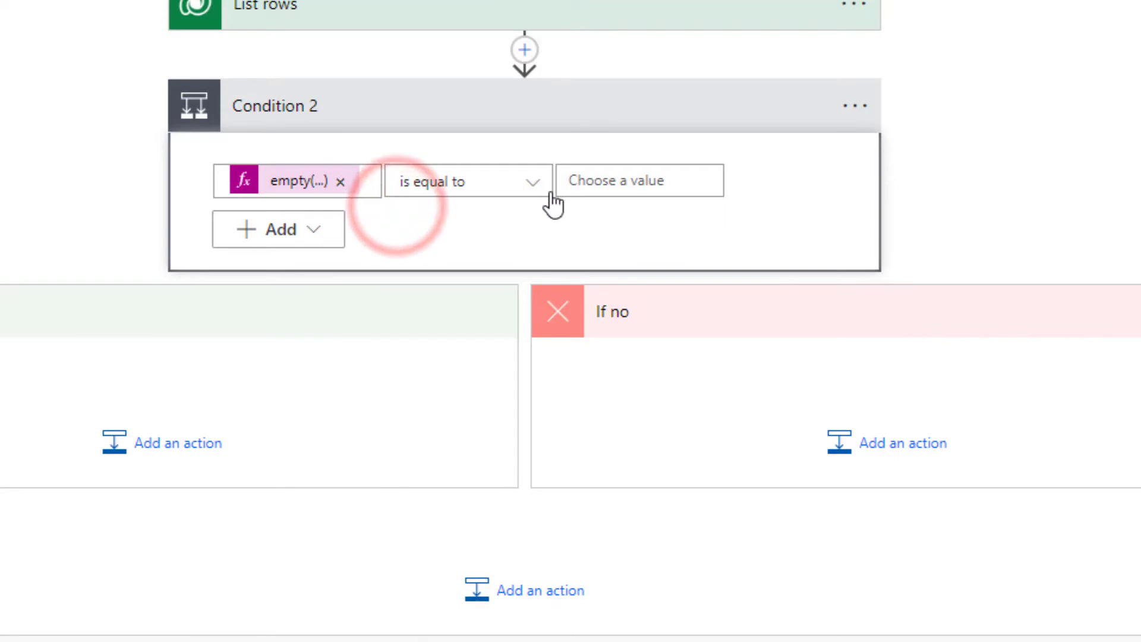
- Set Condition 2's comparison value to false
click(598, 183)
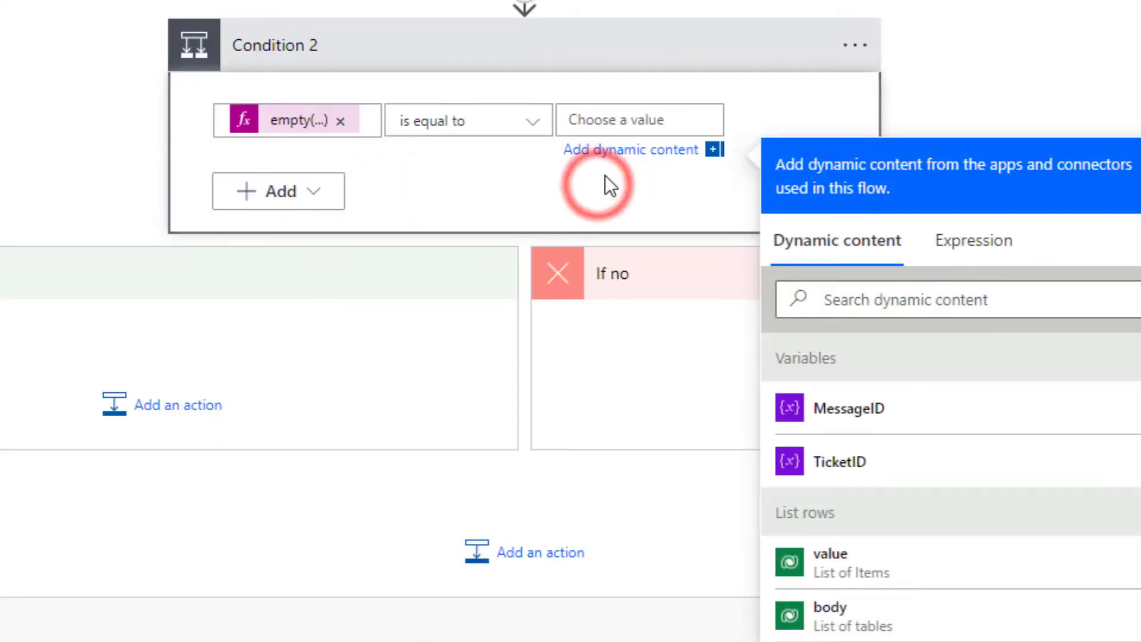
text(false)
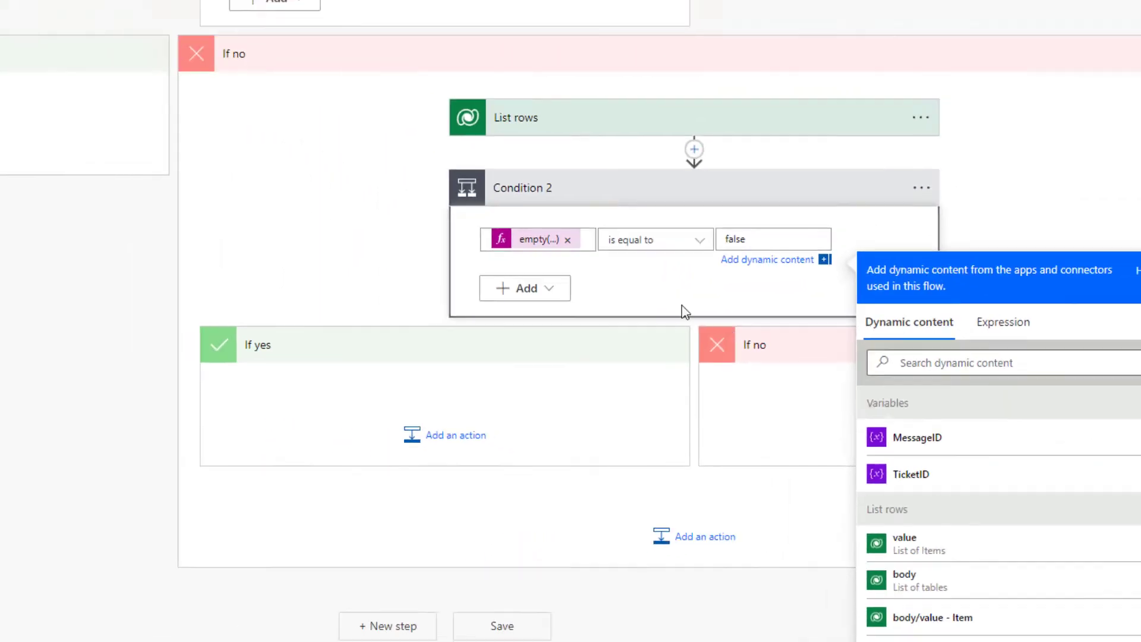
click(743, 174)
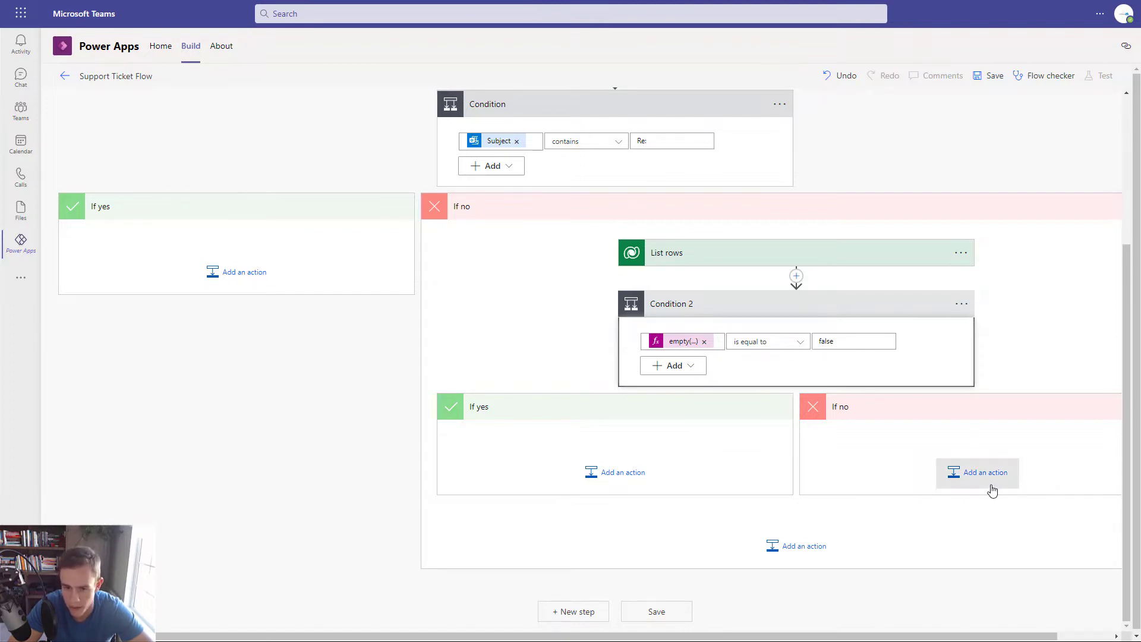
- Add a Parse JSON action to Condition 2's If yes branch
click(619, 470)
click(625, 480)
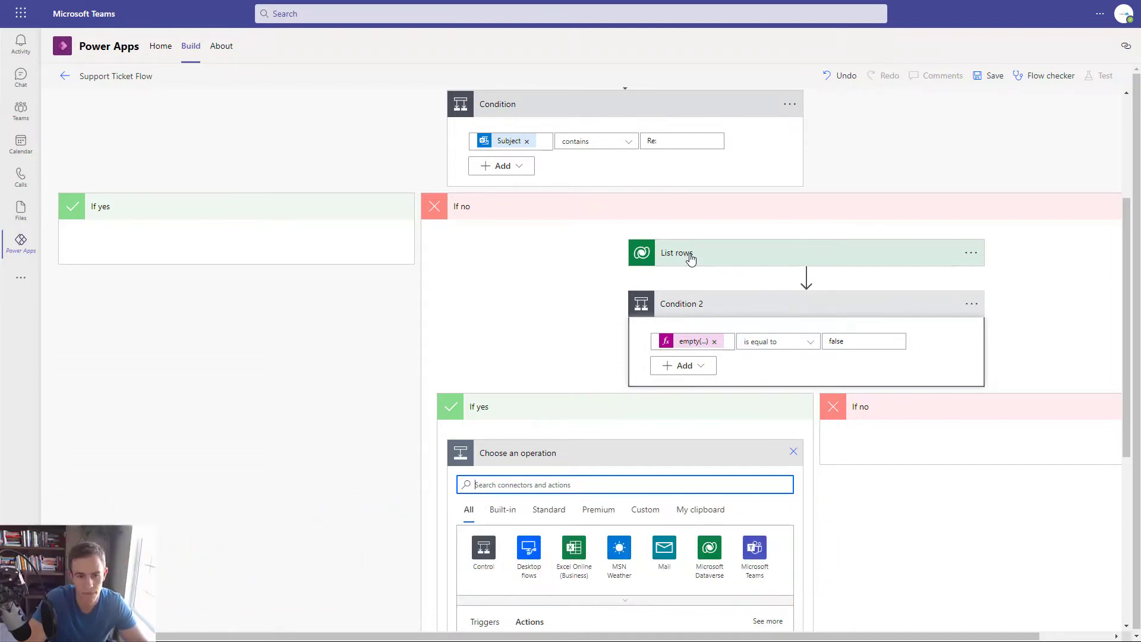
text(Parse)
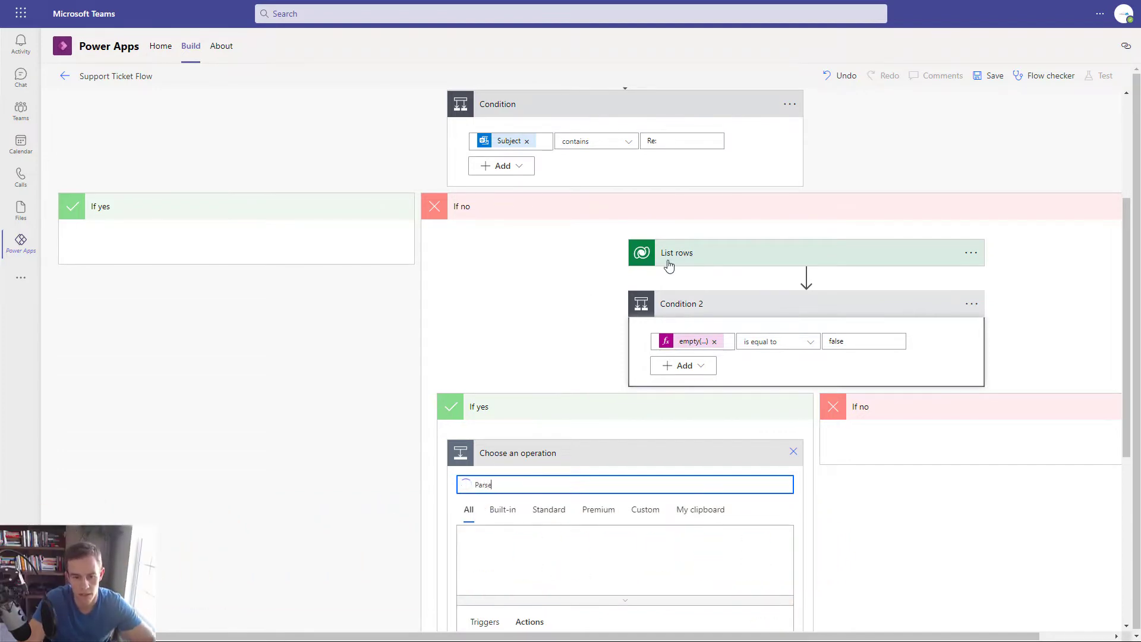
scroll(514, 448, down, 3)
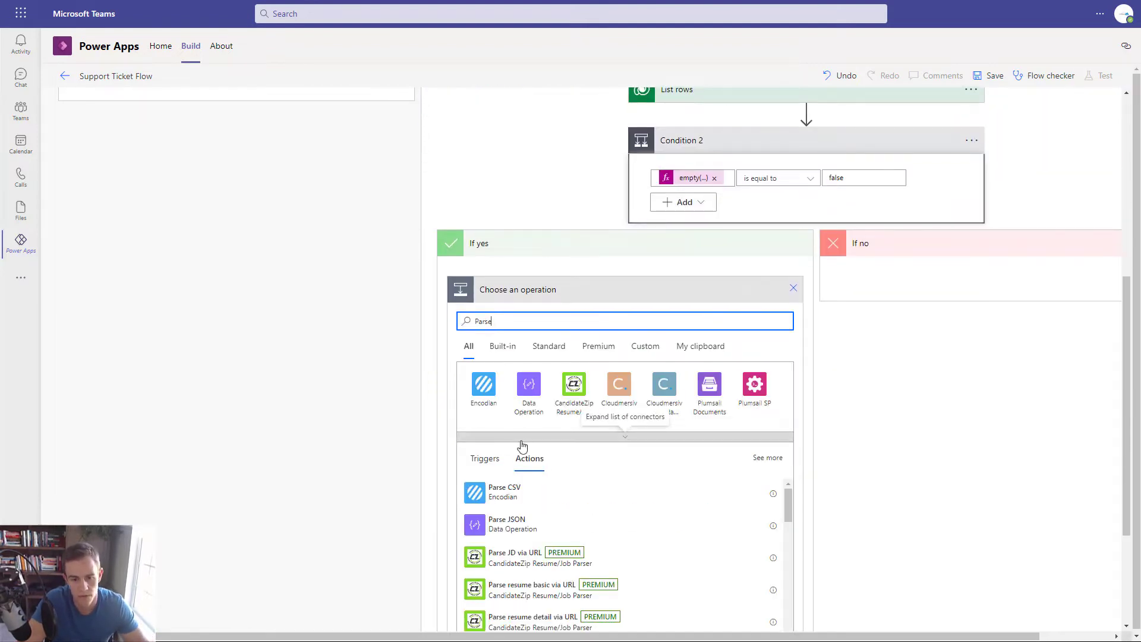
click(517, 523)
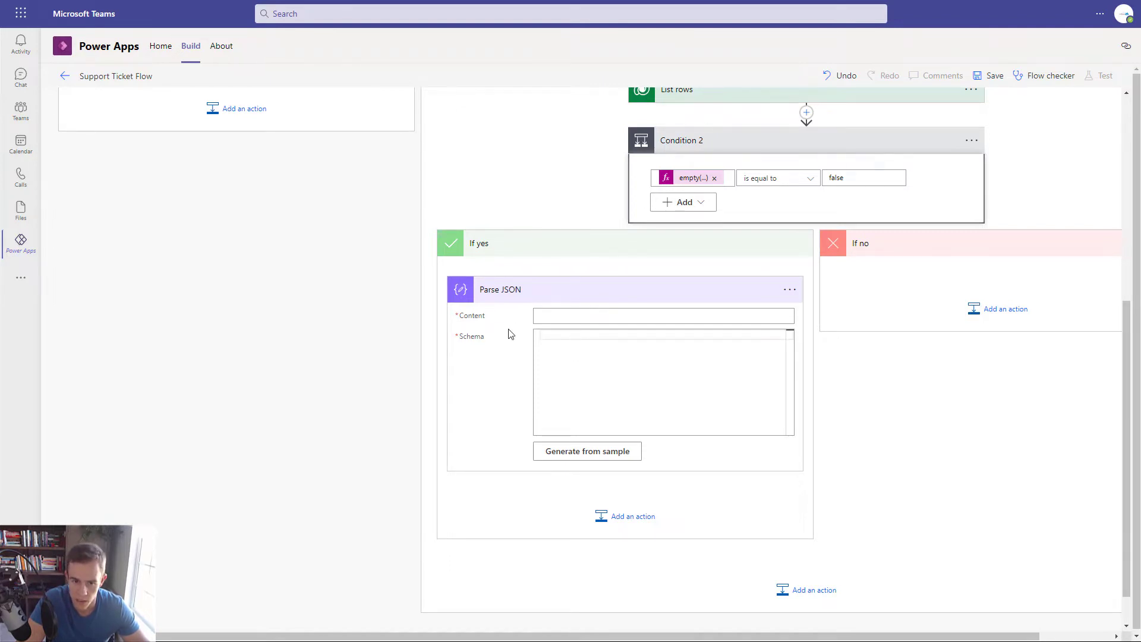
click(598, 370)
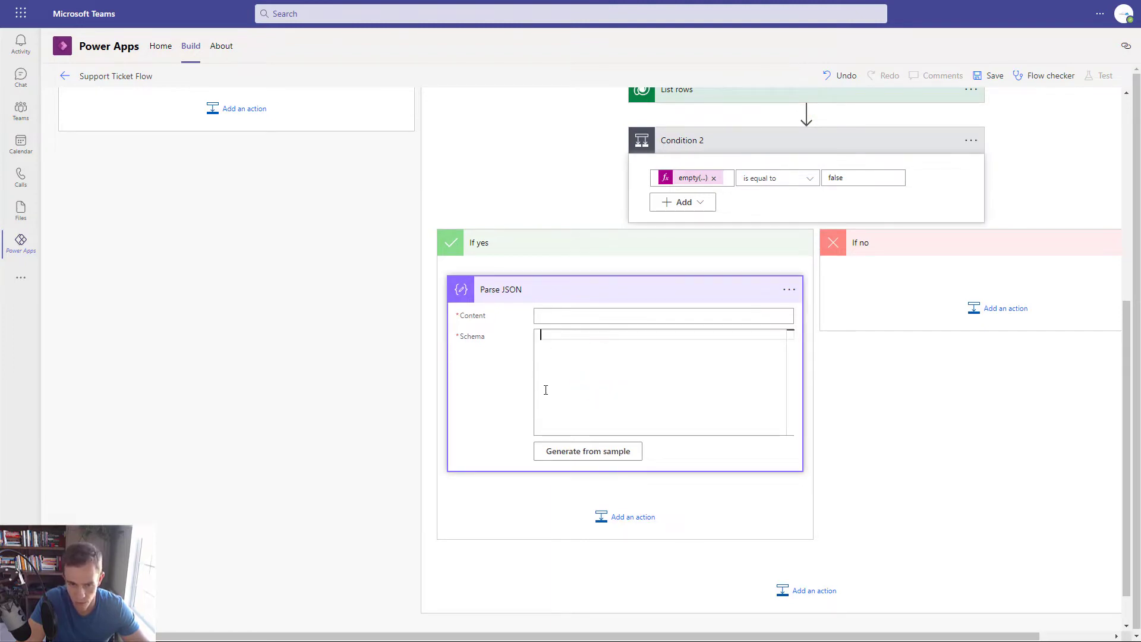
- Delete the Parse JSON step and search the yes-branch operations for 'compose'
click(789, 289)
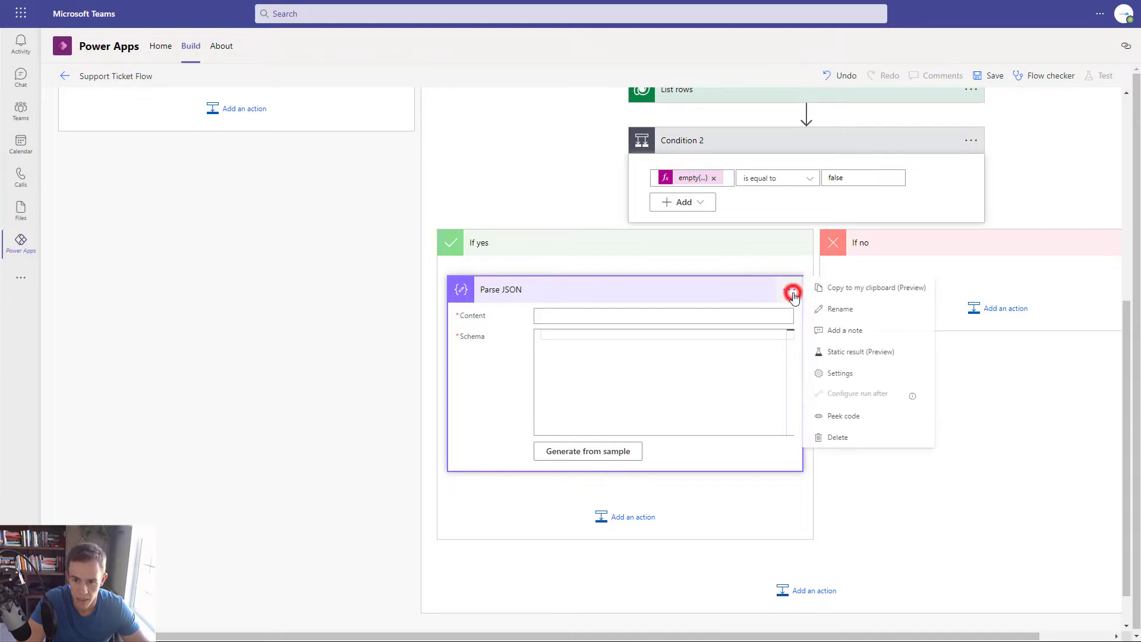
click(861, 440)
click(621, 483)
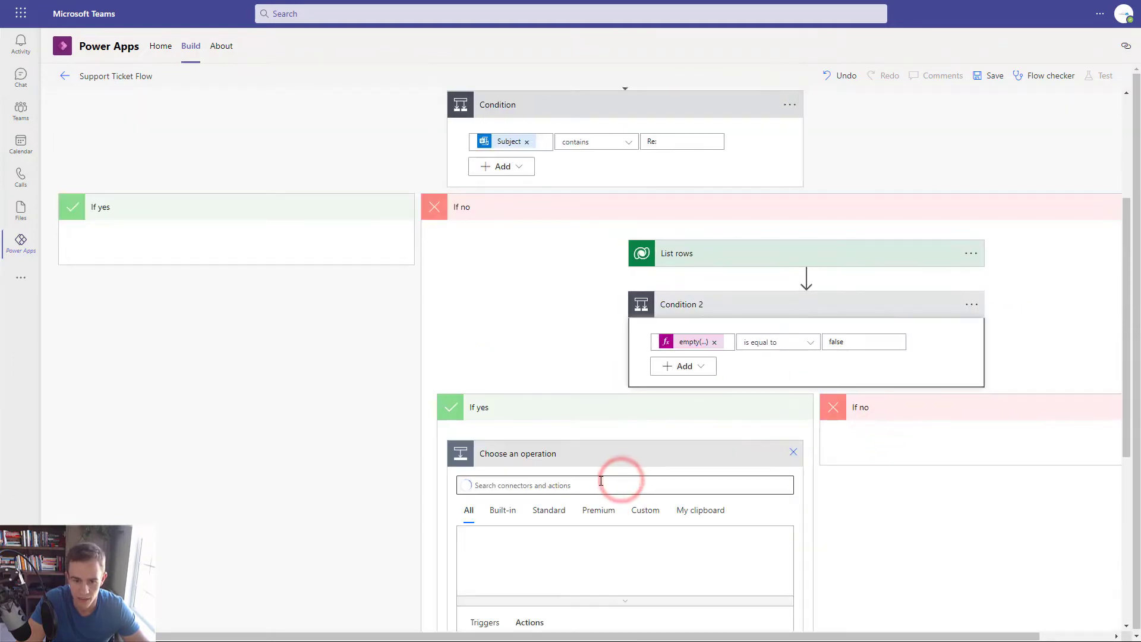
click(594, 482)
text(compose)
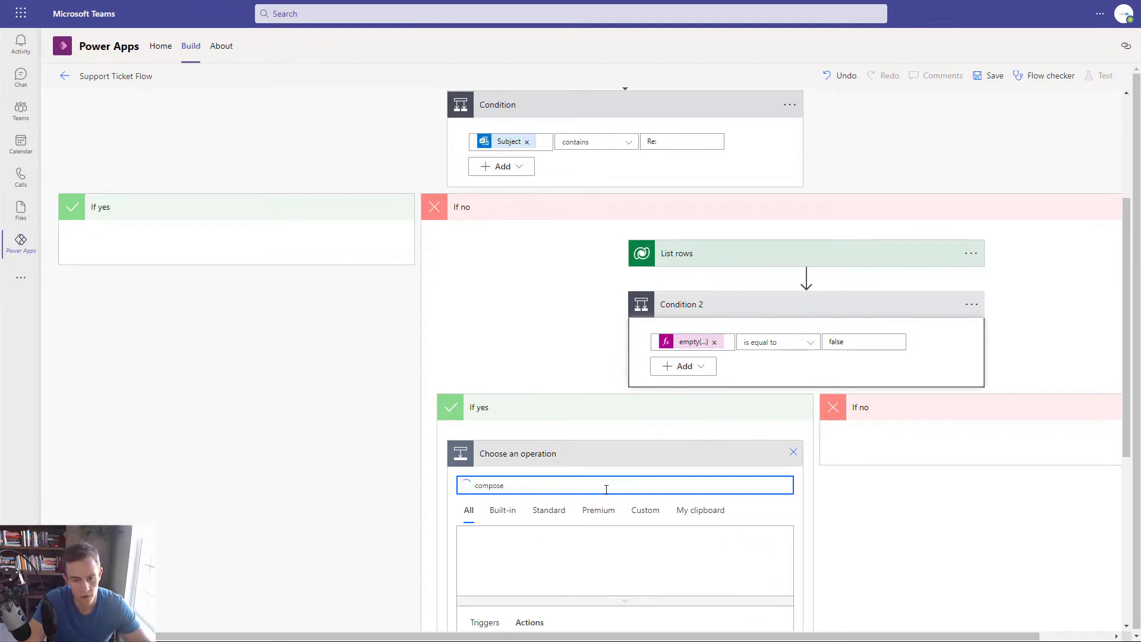
scroll(603, 487, down, 3)
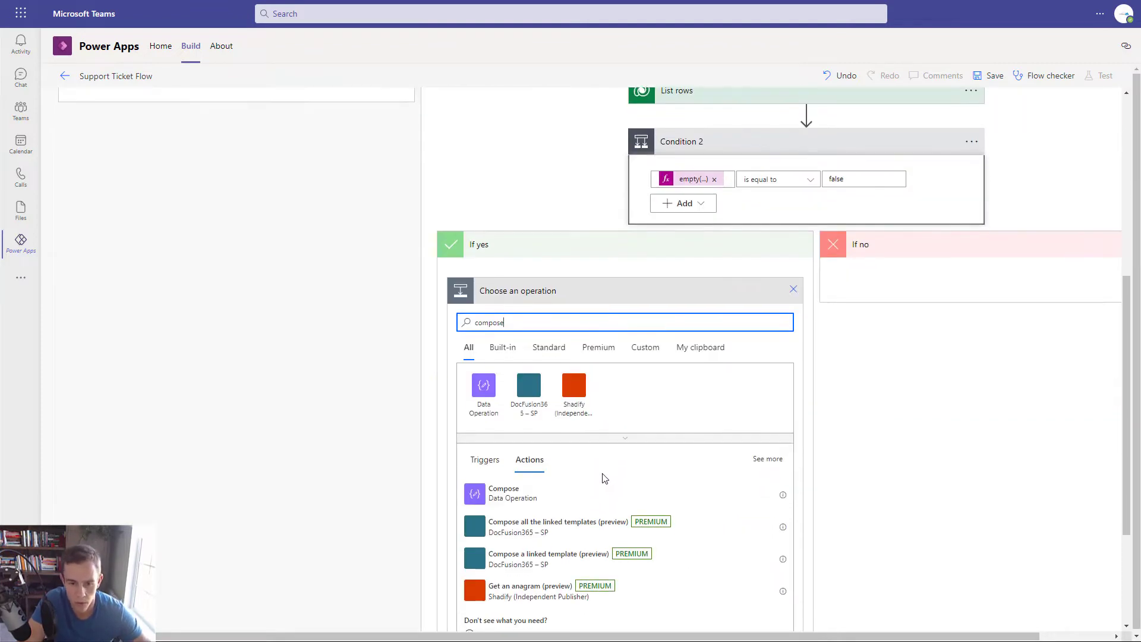
- Add a Compose action whose Inputs is the List rows body dynamic content
click(532, 499)
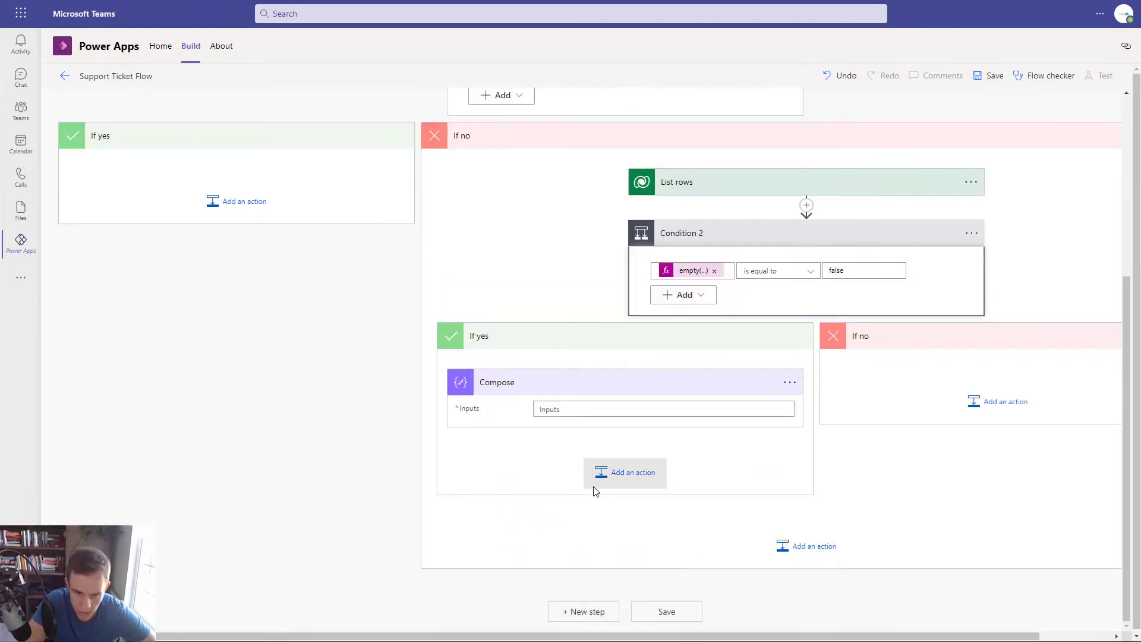
click(557, 408)
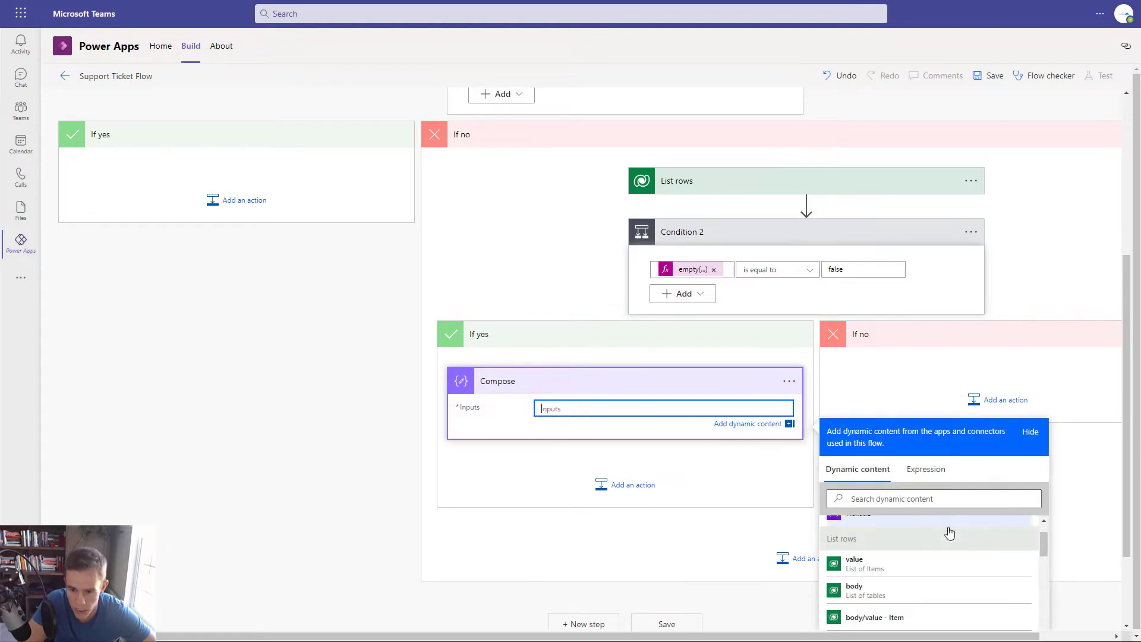
scroll(1063, 522, down, 2)
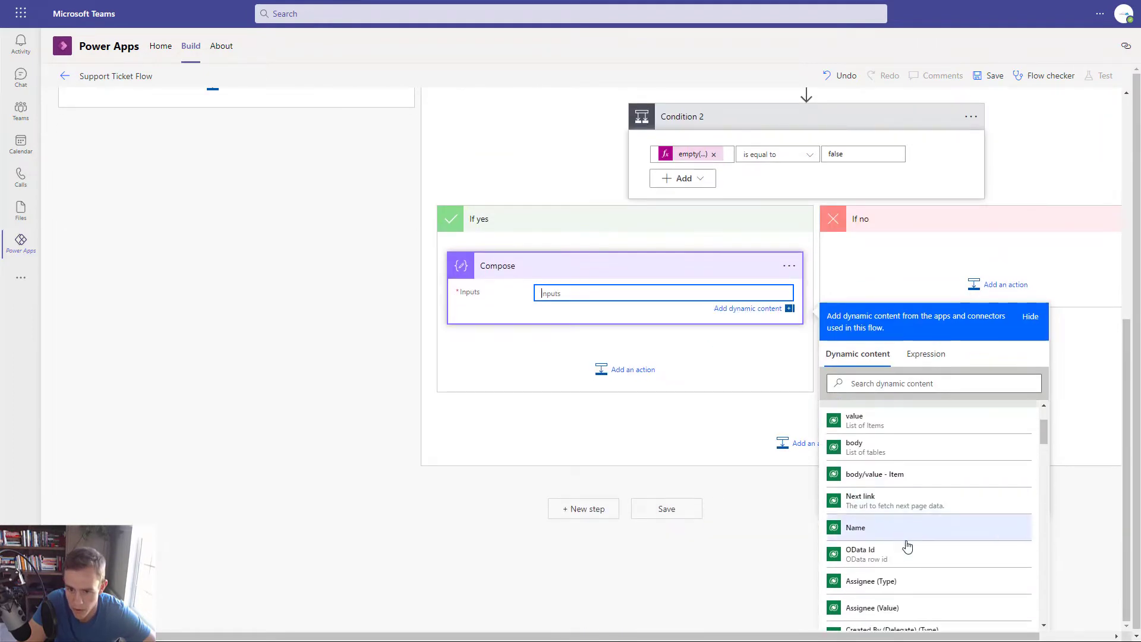
scroll(904, 542, down, 5)
scroll(944, 503, down, 6)
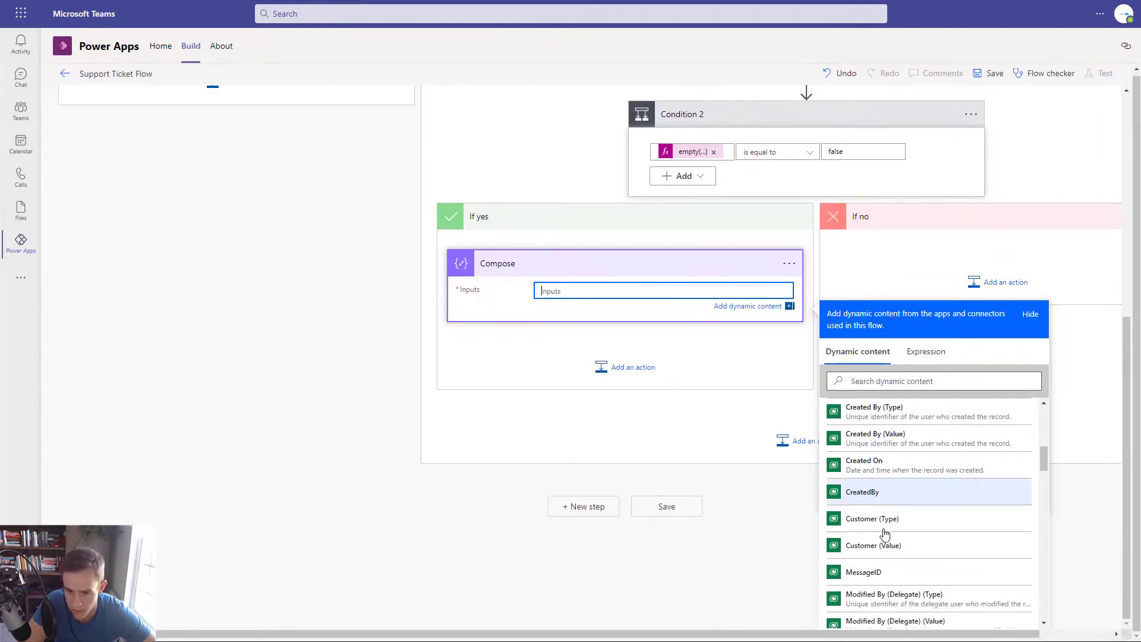
scroll(888, 542, down, 8)
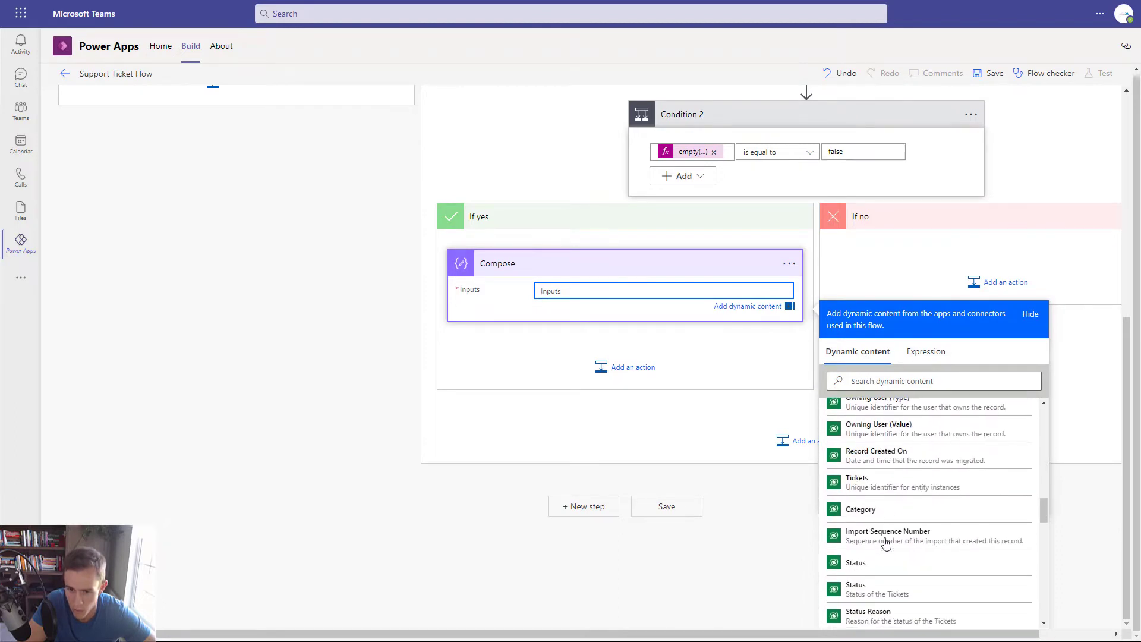
scroll(900, 562, down, 4)
scroll(897, 547, up, 8)
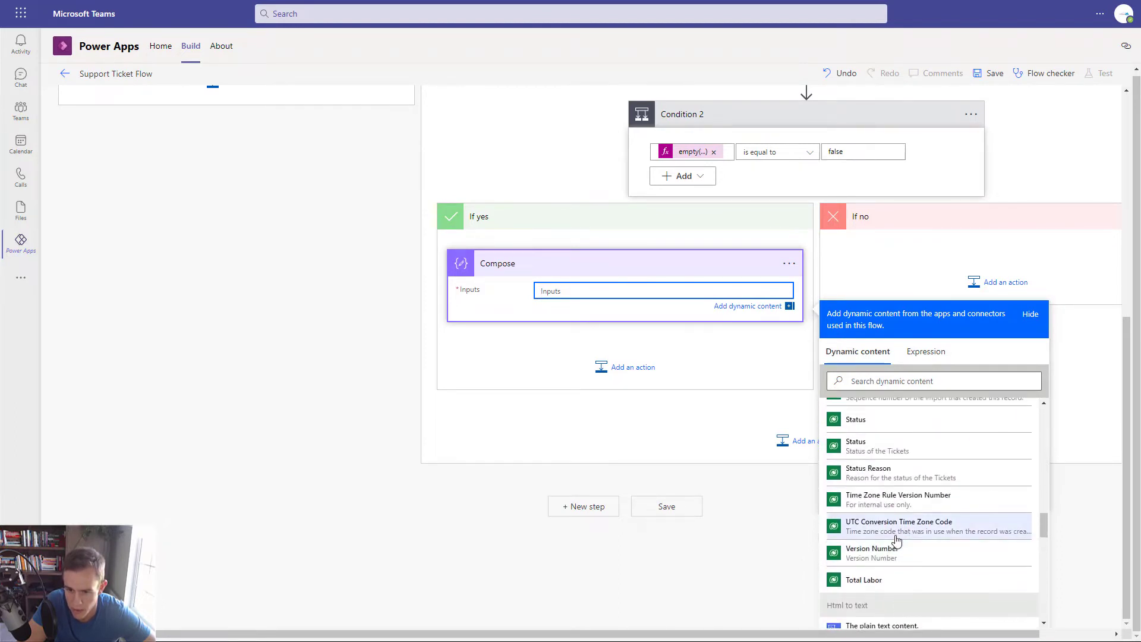
scroll(896, 541, up, 10)
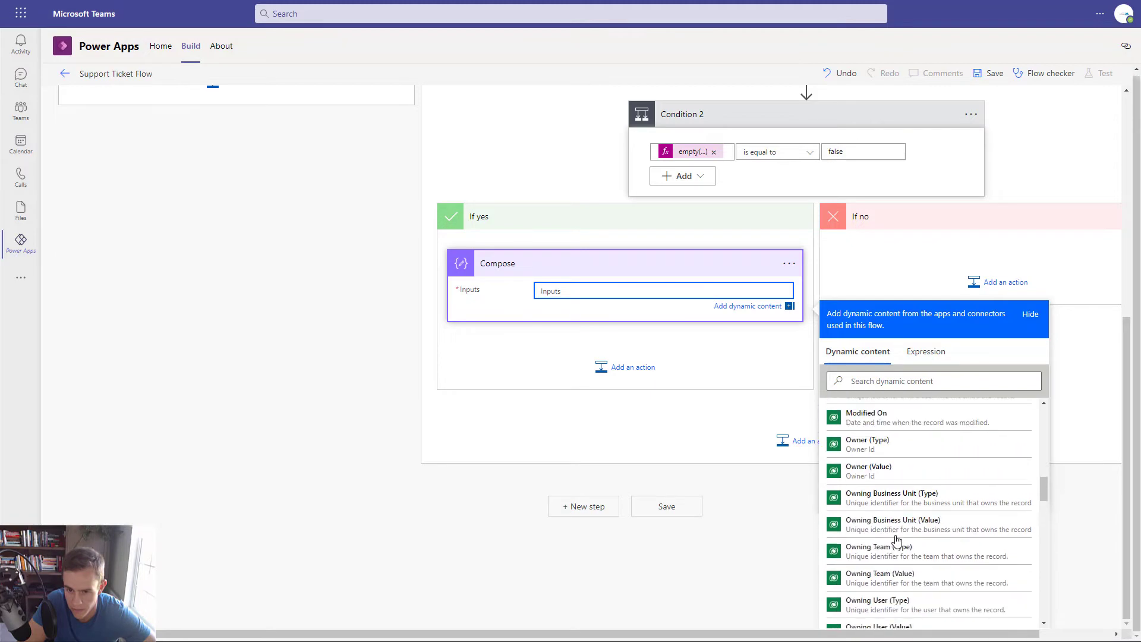
scroll(896, 540, up, 10)
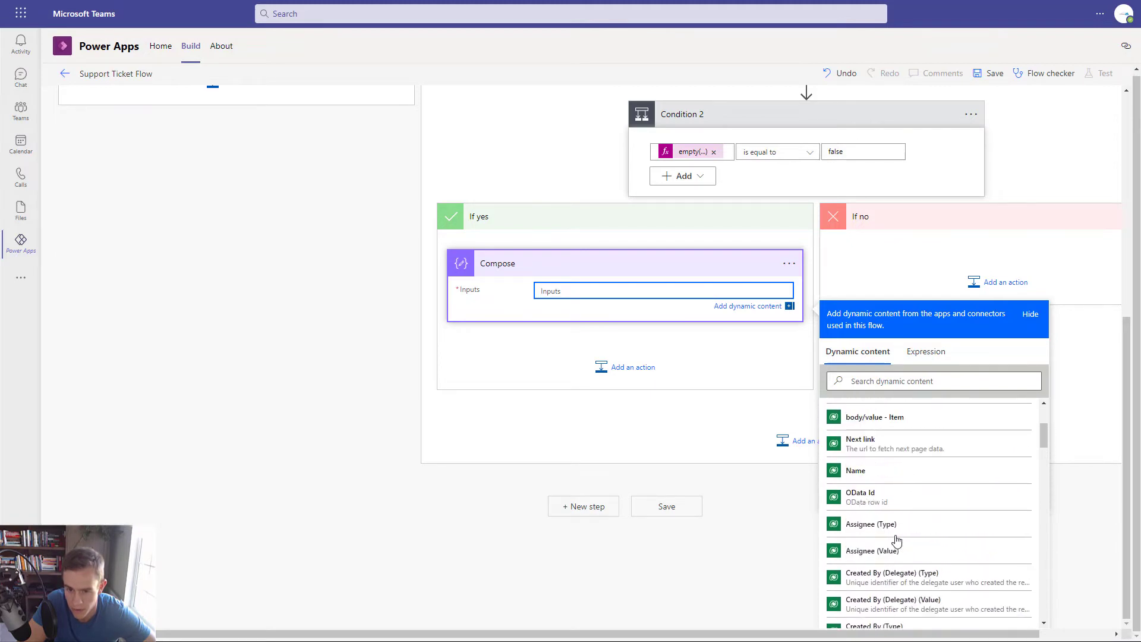
click(869, 470)
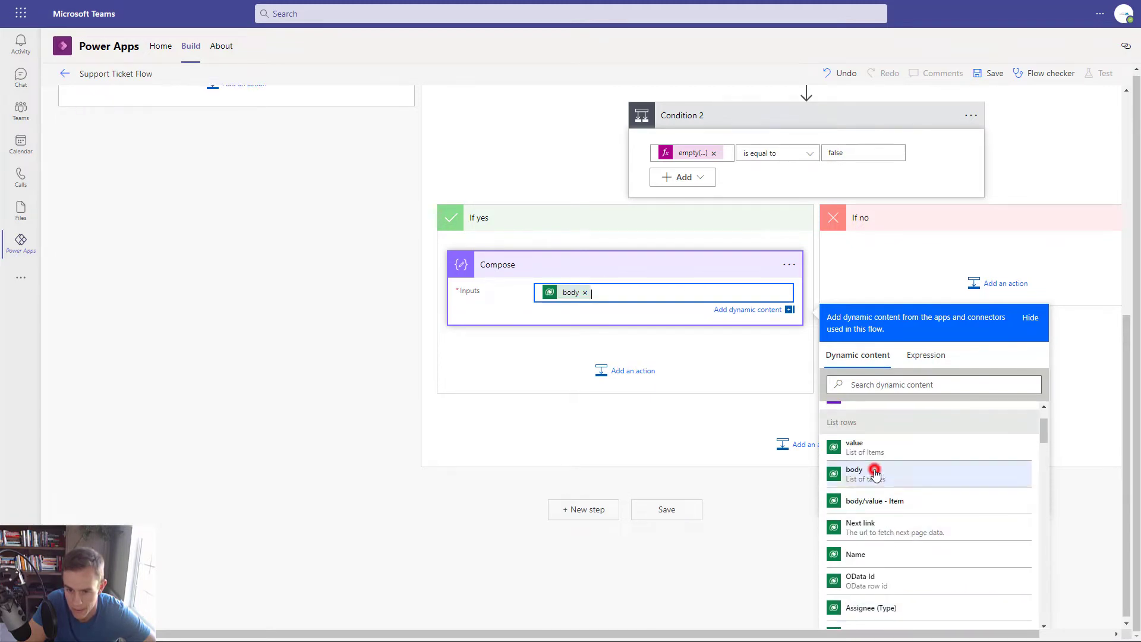
click(720, 353)
scroll(720, 354, up, 6)
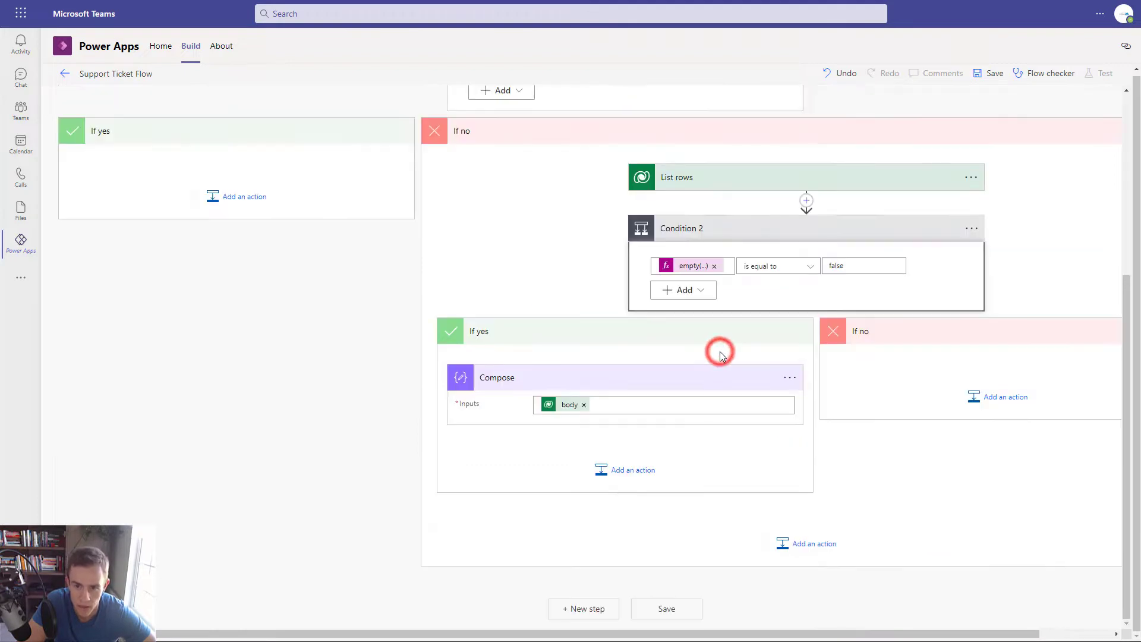
scroll(722, 355, down, 3)
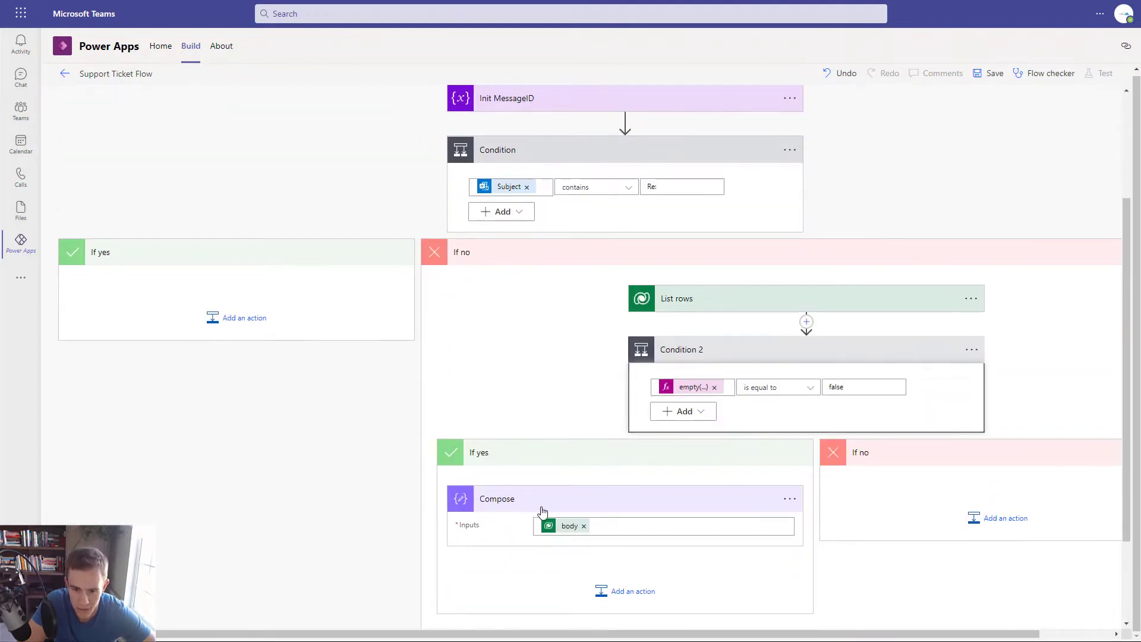
scroll(549, 500, up, 3)
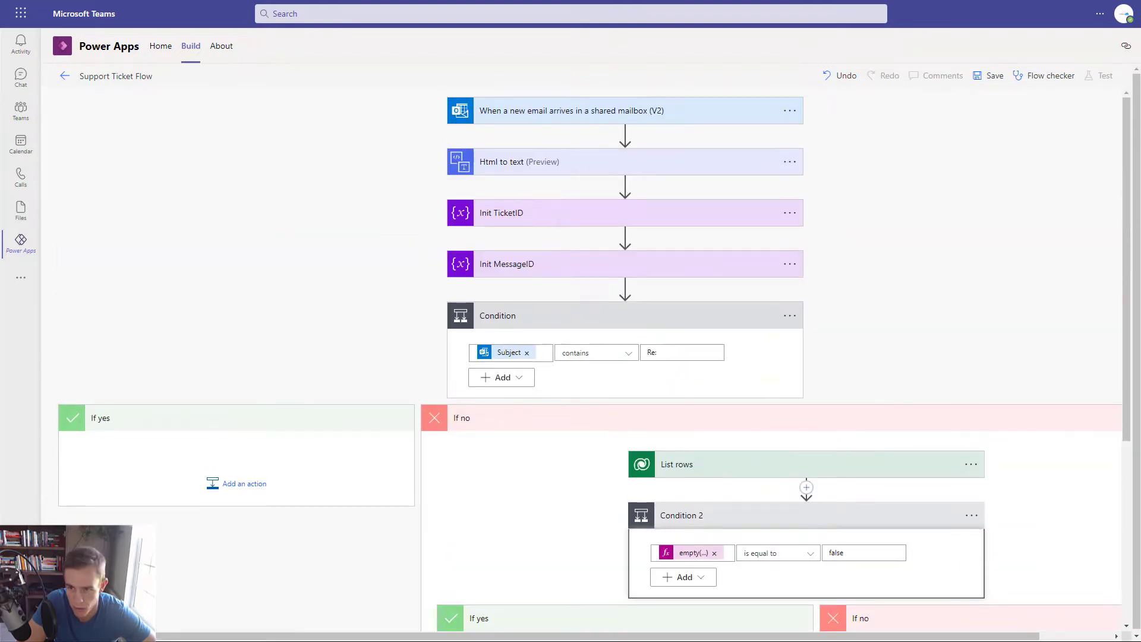
- Save the Support Ticket Flow and run a test using the Manually trigger option
click(989, 75)
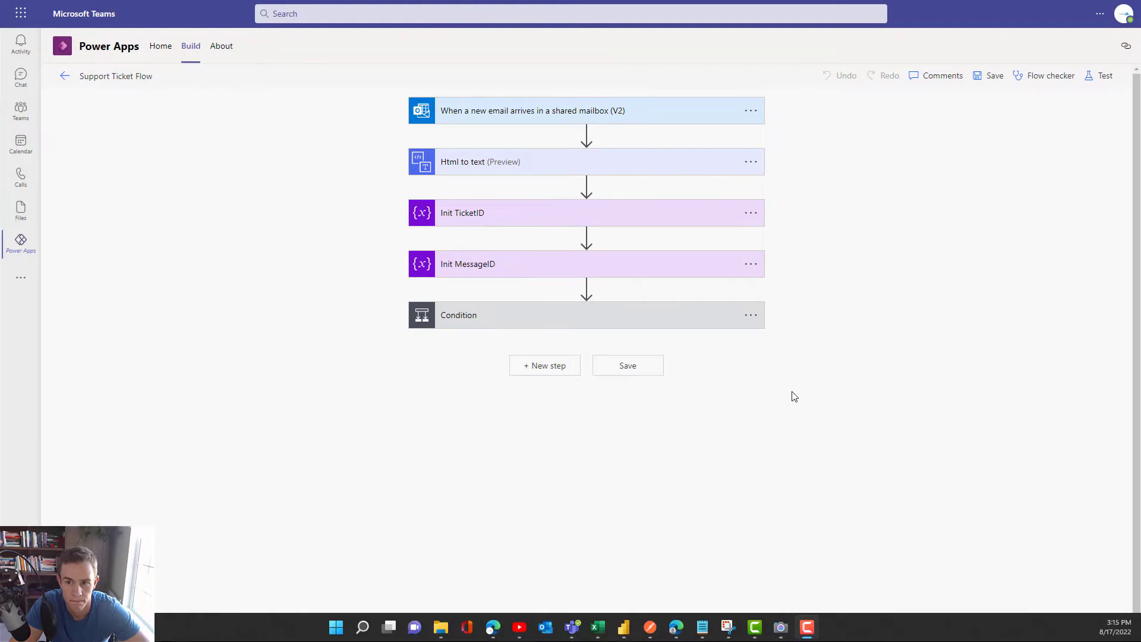
click(1090, 77)
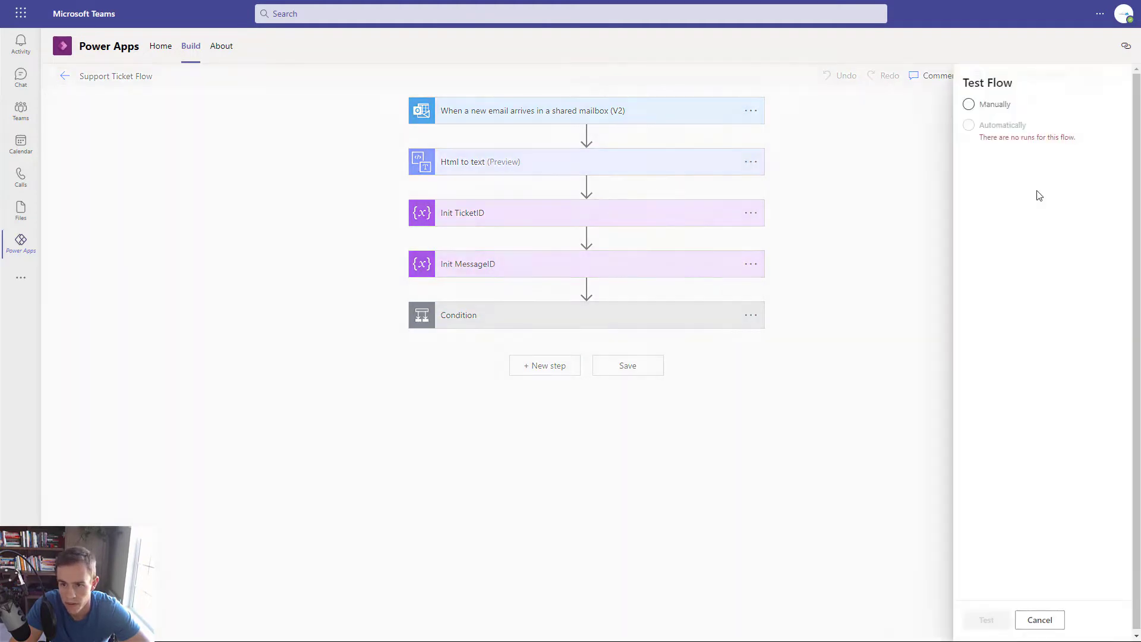
click(972, 106)
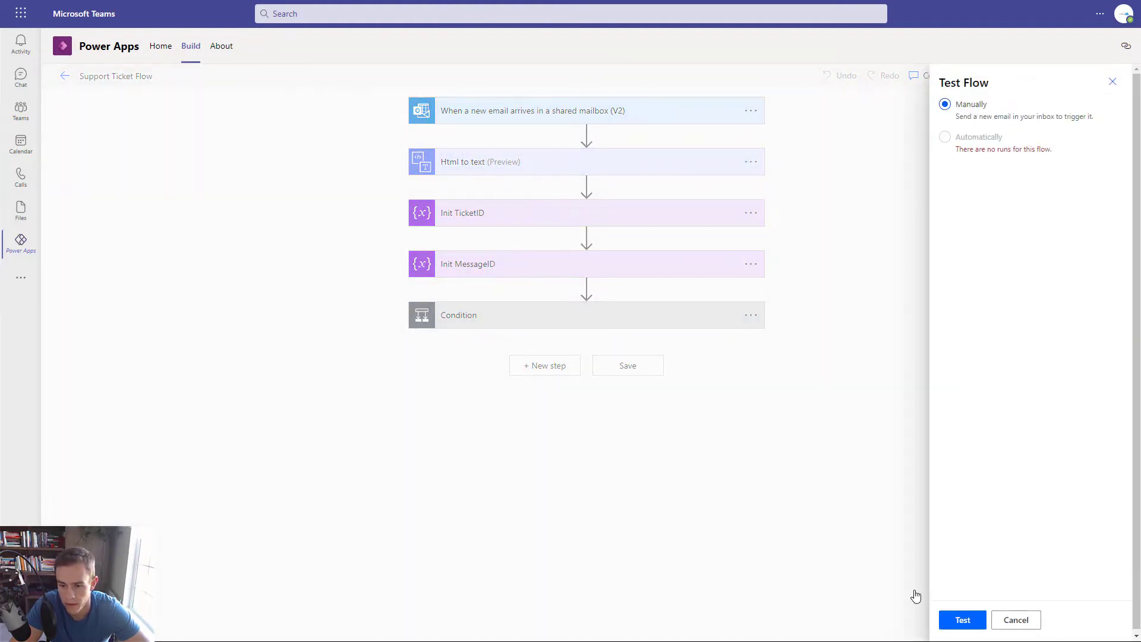
click(962, 620)
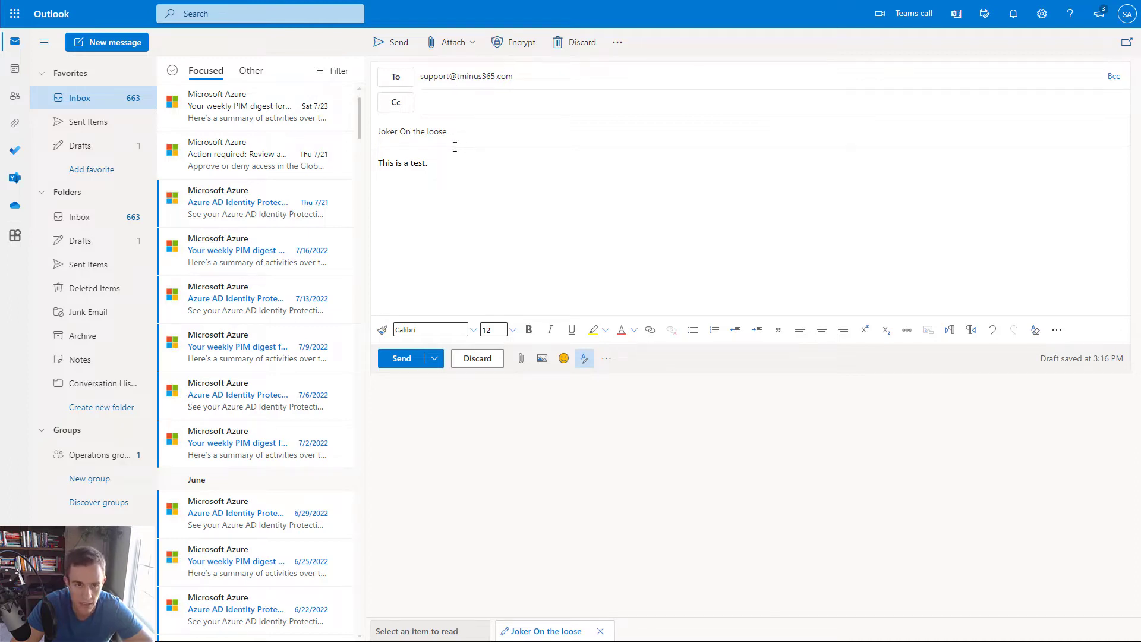
- Review the Outlook draft's subject line 'Joker On the loose'
triple_click(427, 130)
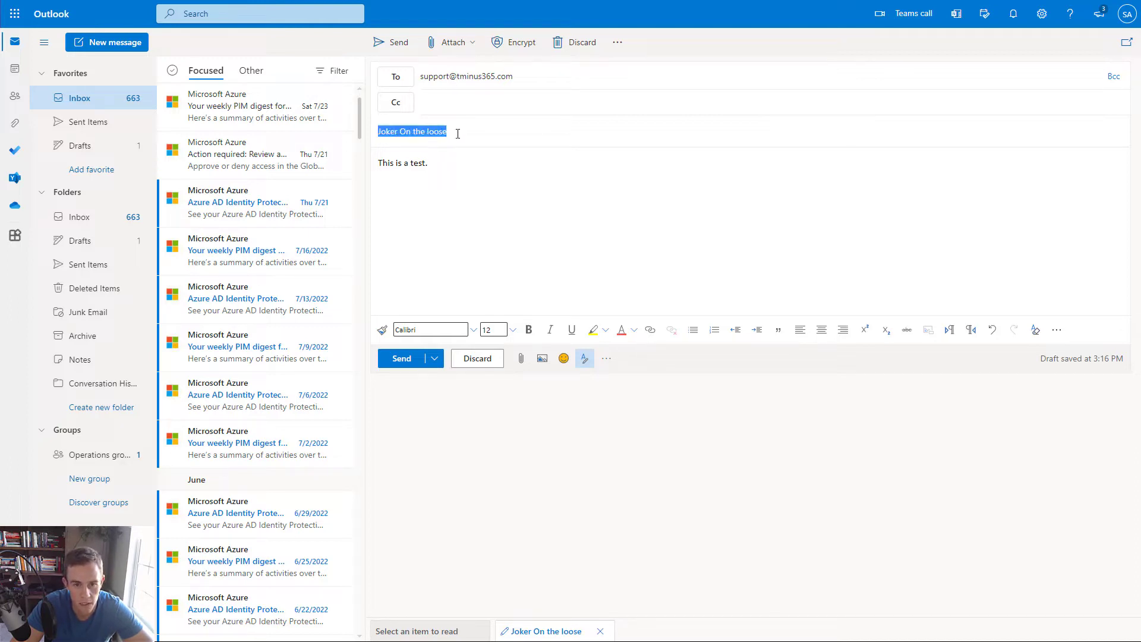
click(531, 228)
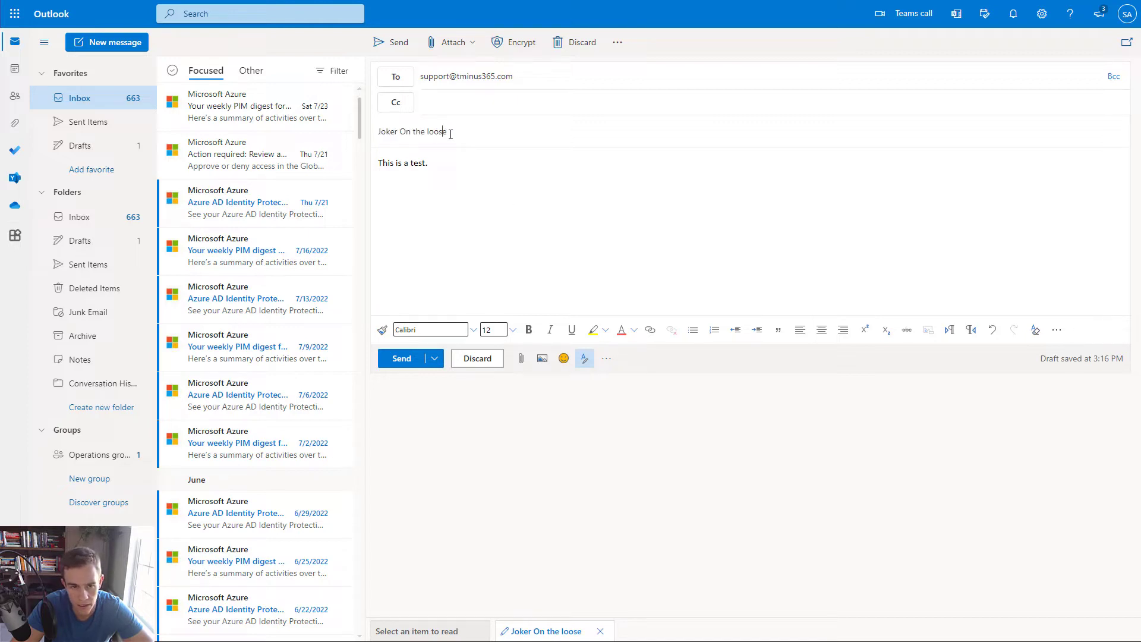
drag(451, 134, 381, 130)
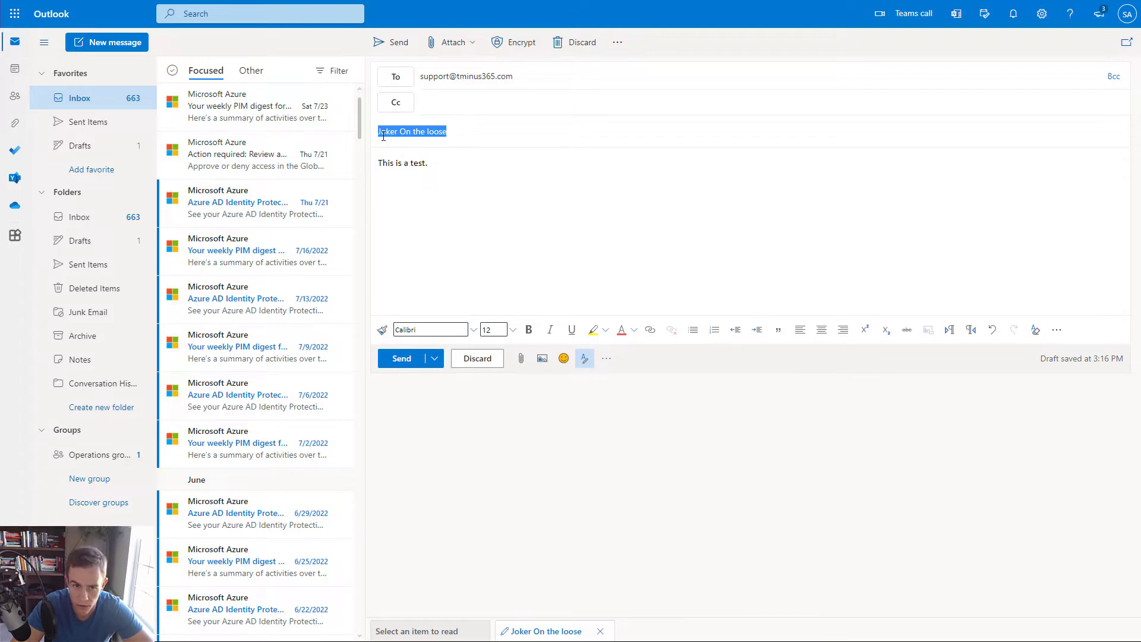
click(416, 135)
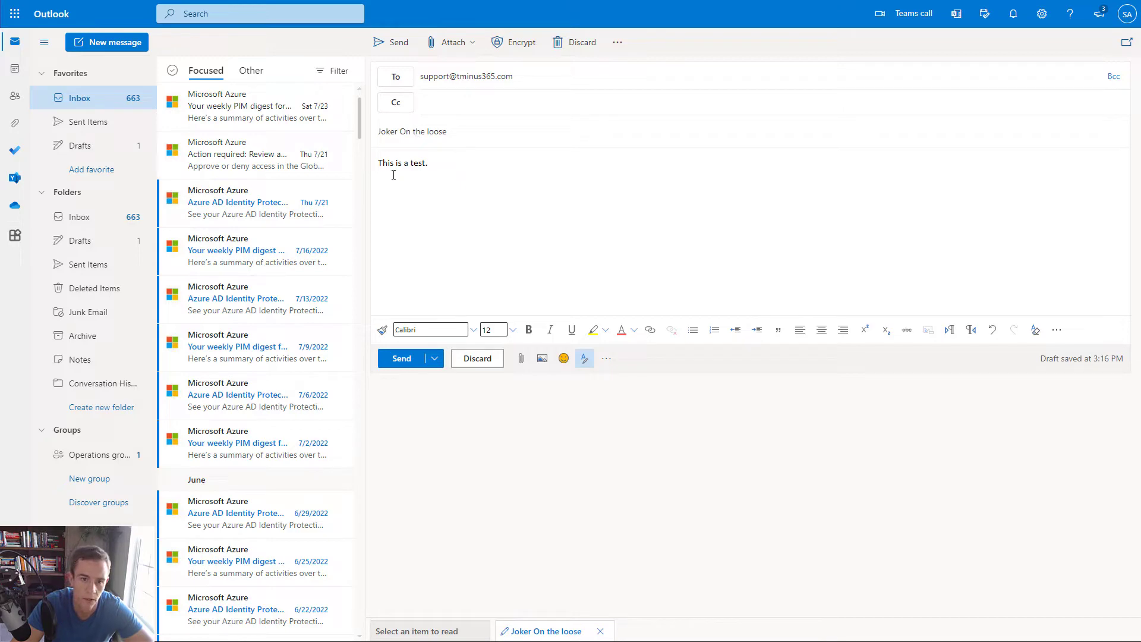
- Send the test email and expand the run's Condition, List rows and Condition 2 results
click(376, 53)
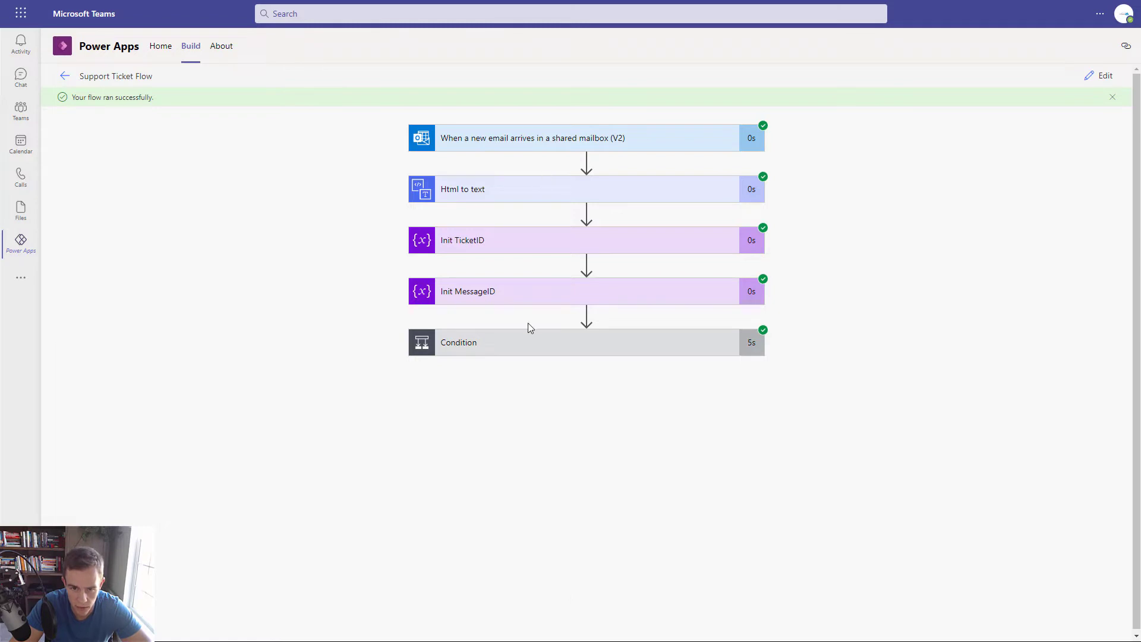
click(536, 356)
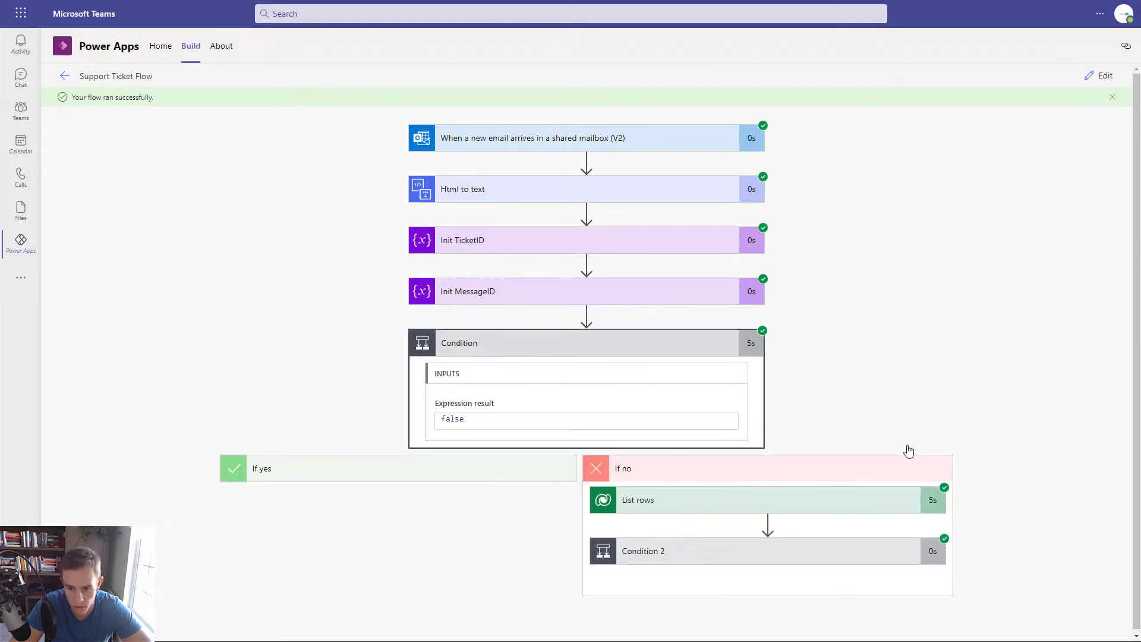
click(720, 504)
scroll(672, 418, down, 3)
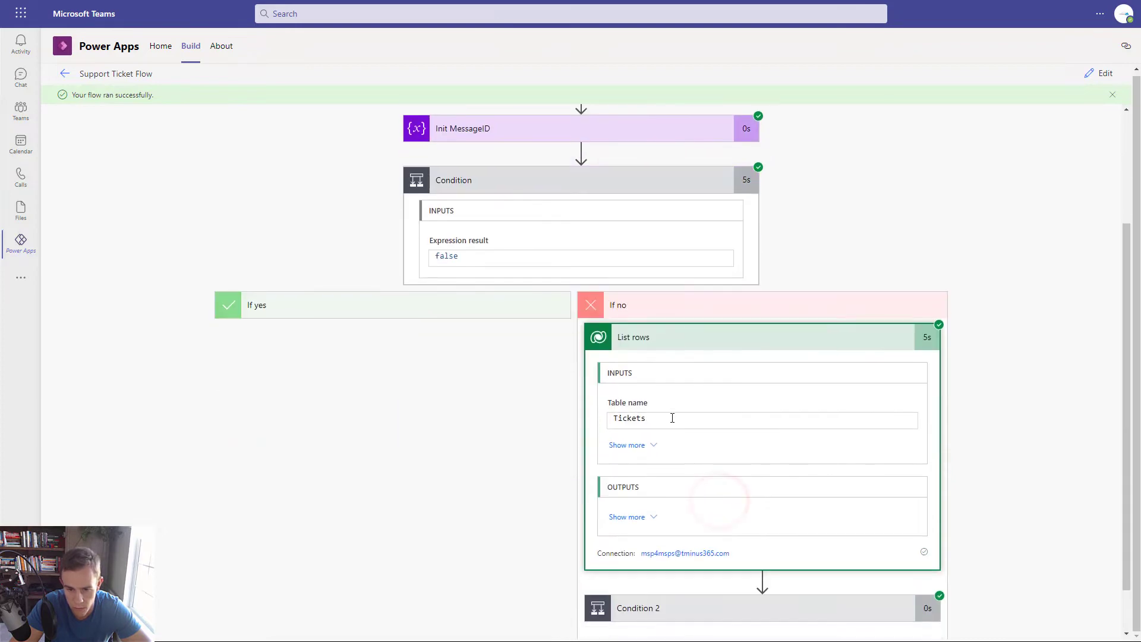
click(721, 618)
scroll(713, 594, down, 4)
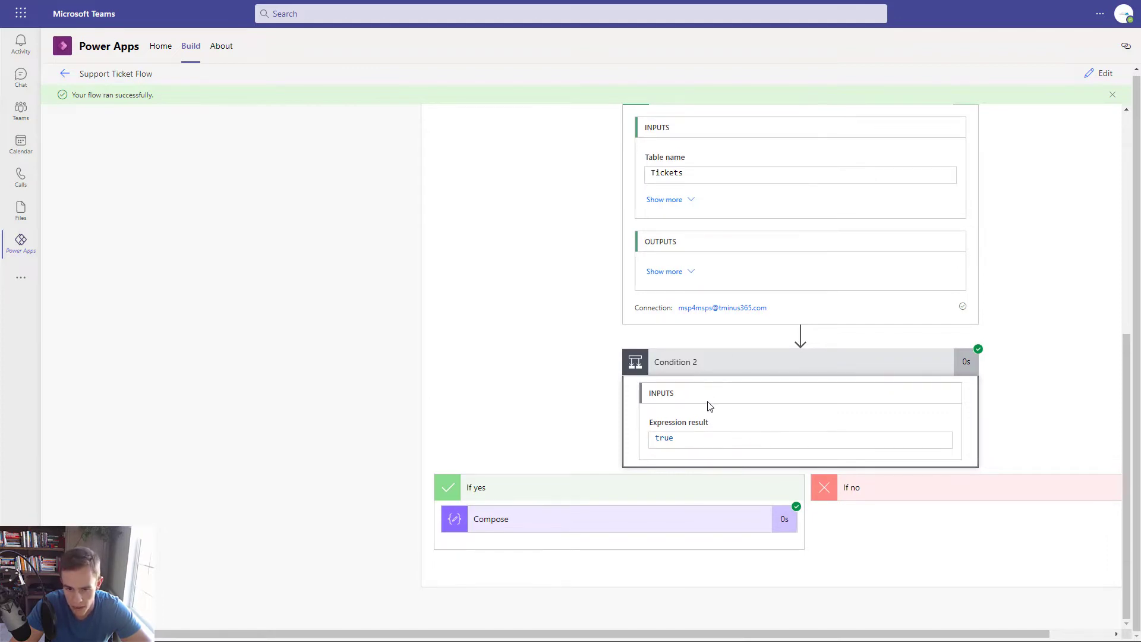
scroll(778, 441, up, 3)
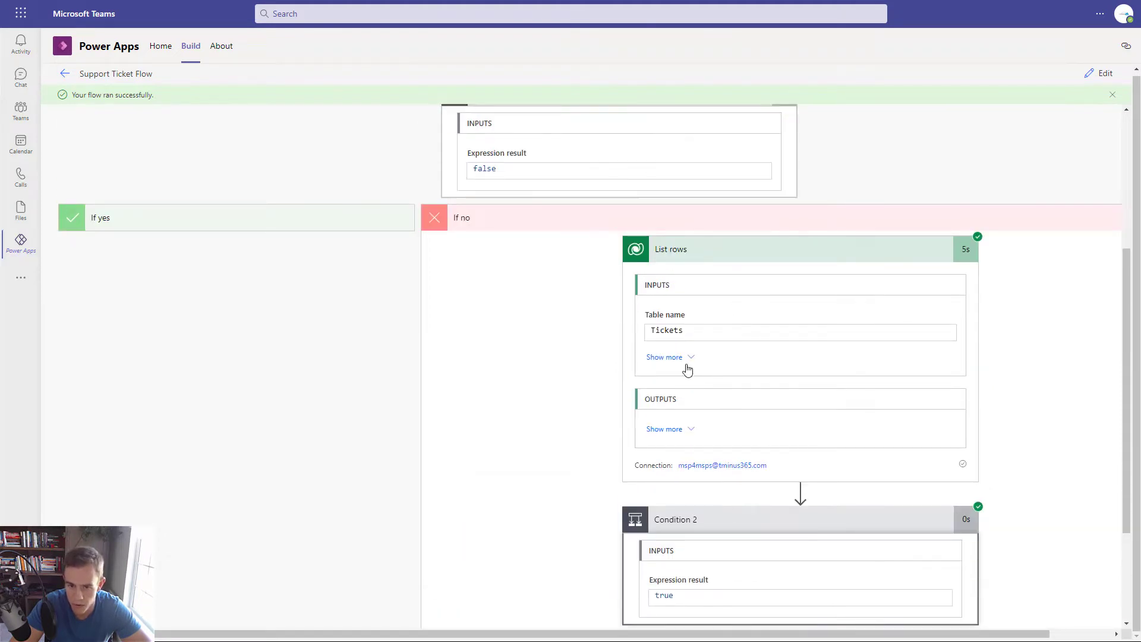
scroll(705, 507, down, 3)
- Expand the Compose step in the run and select its entire output JSON
click(608, 534)
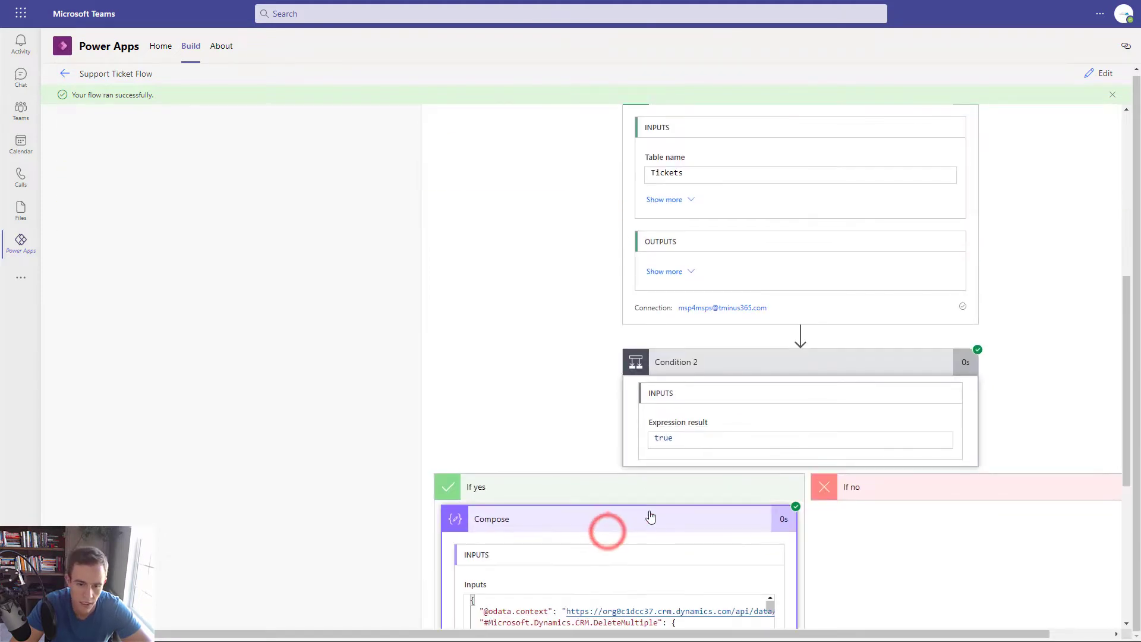
scroll(654, 511, down, 4)
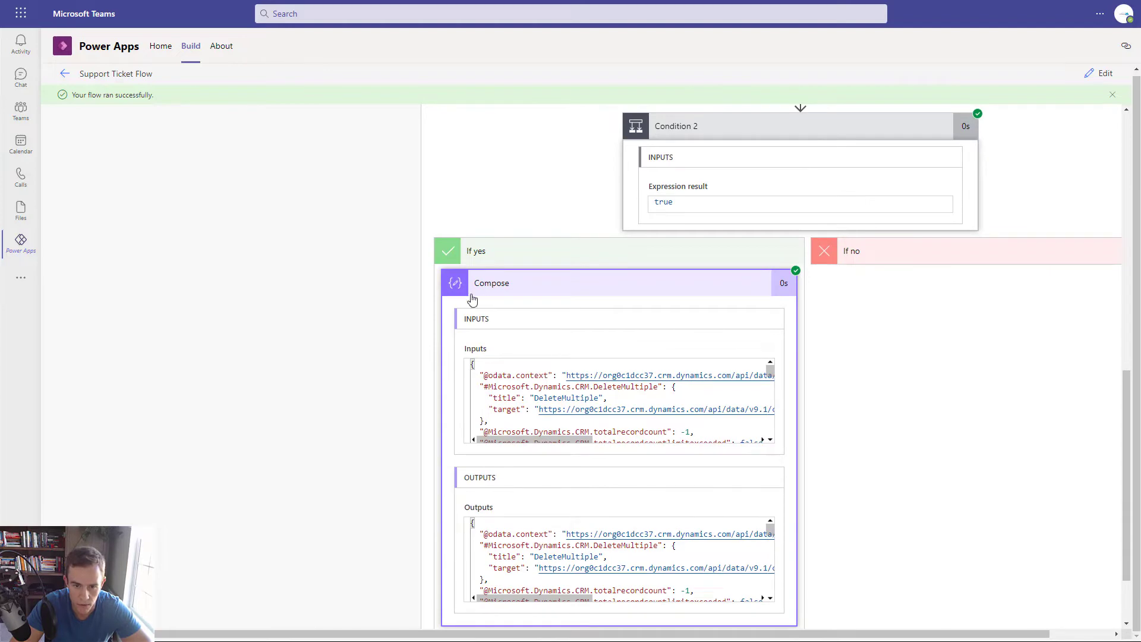
scroll(570, 409, down, 10)
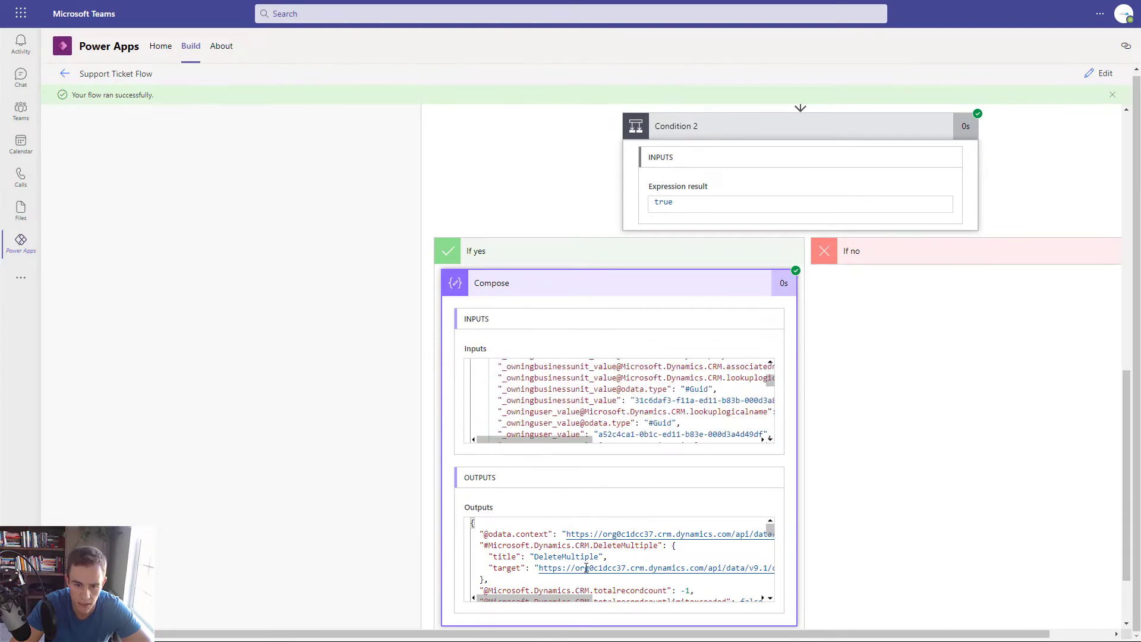
scroll(587, 565, down, 10)
scroll(587, 565, down, 15)
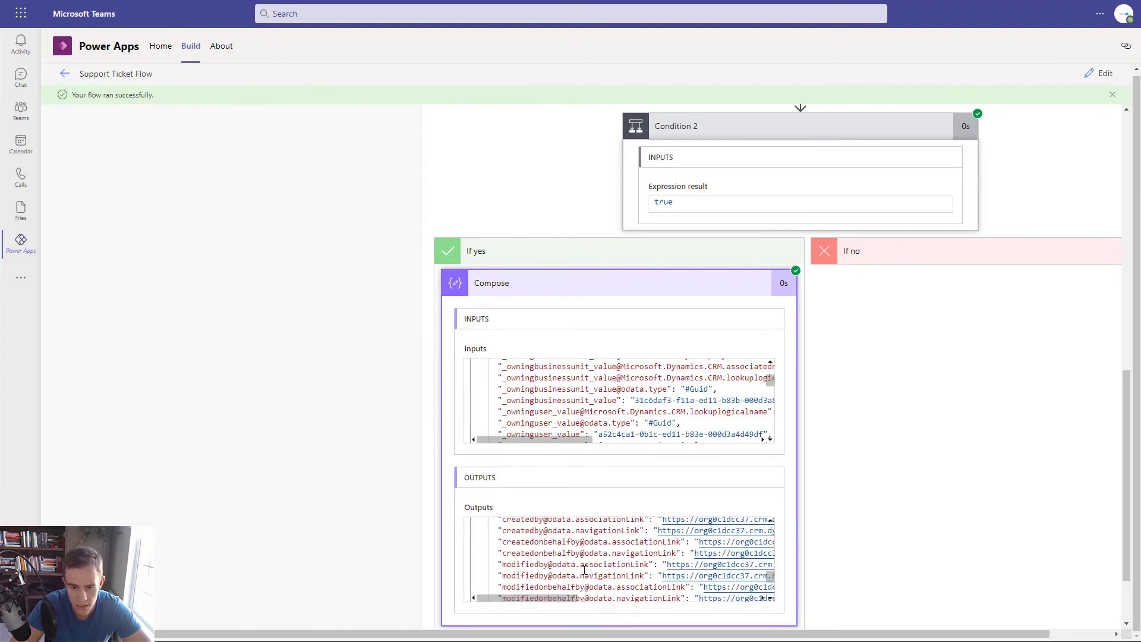
drag(494, 586, 461, 495)
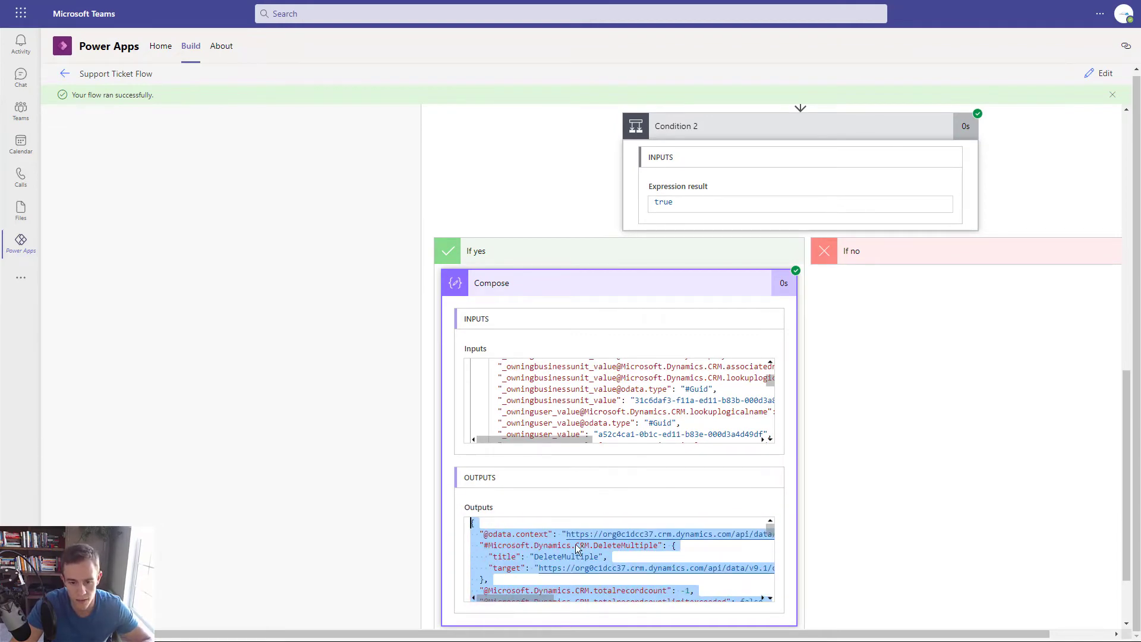
scroll(576, 550, down, 10)
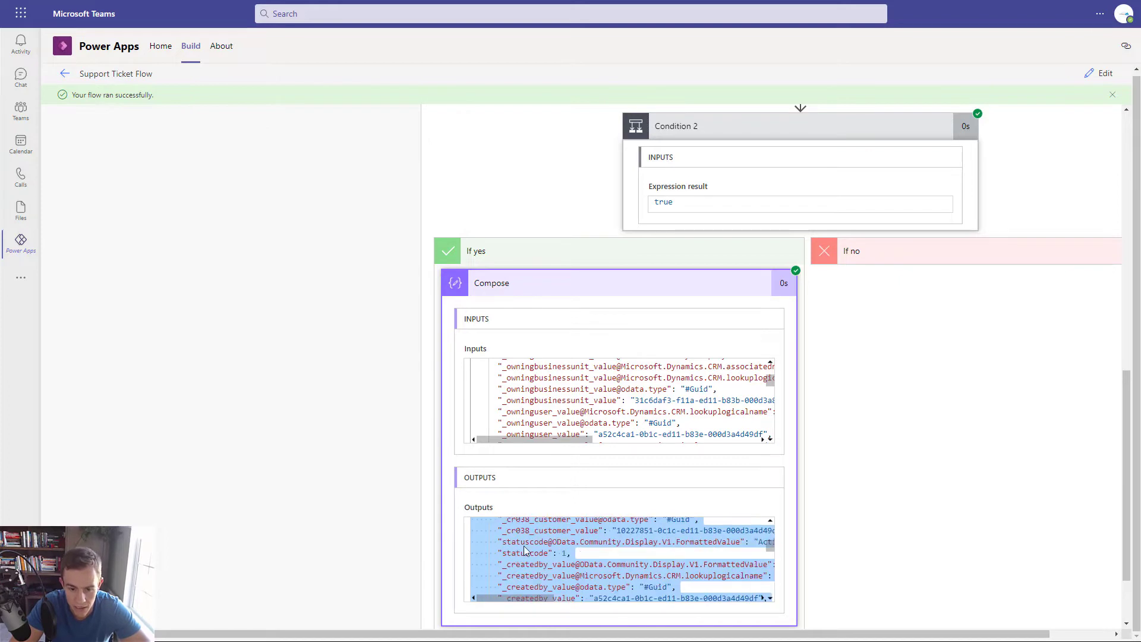
scroll(571, 567, down, 5)
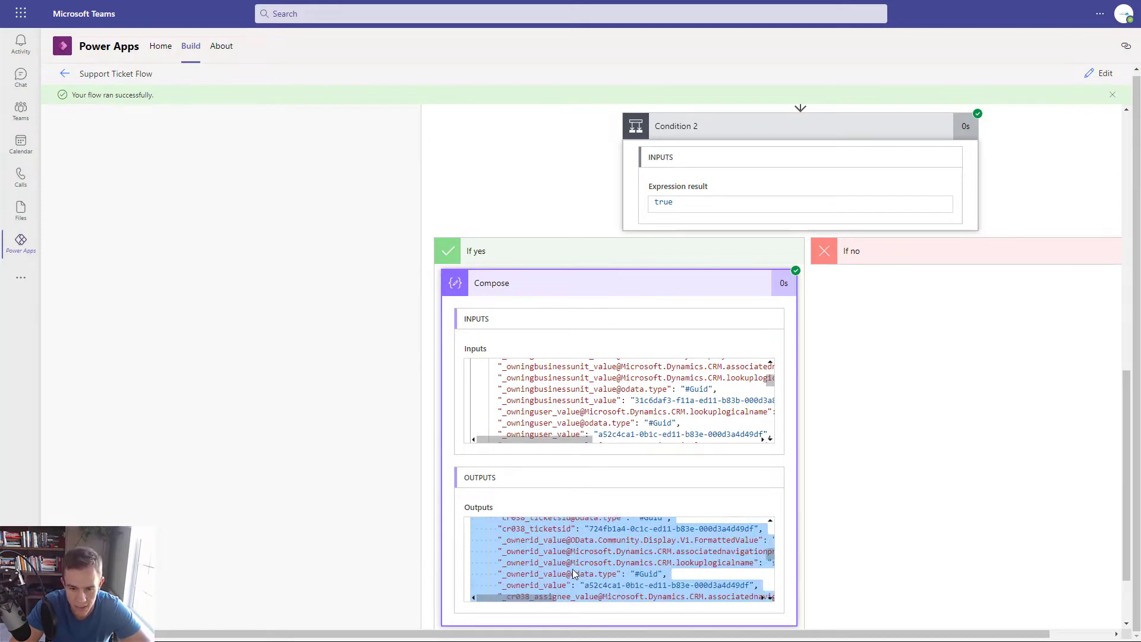
scroll(609, 582, down, 3)
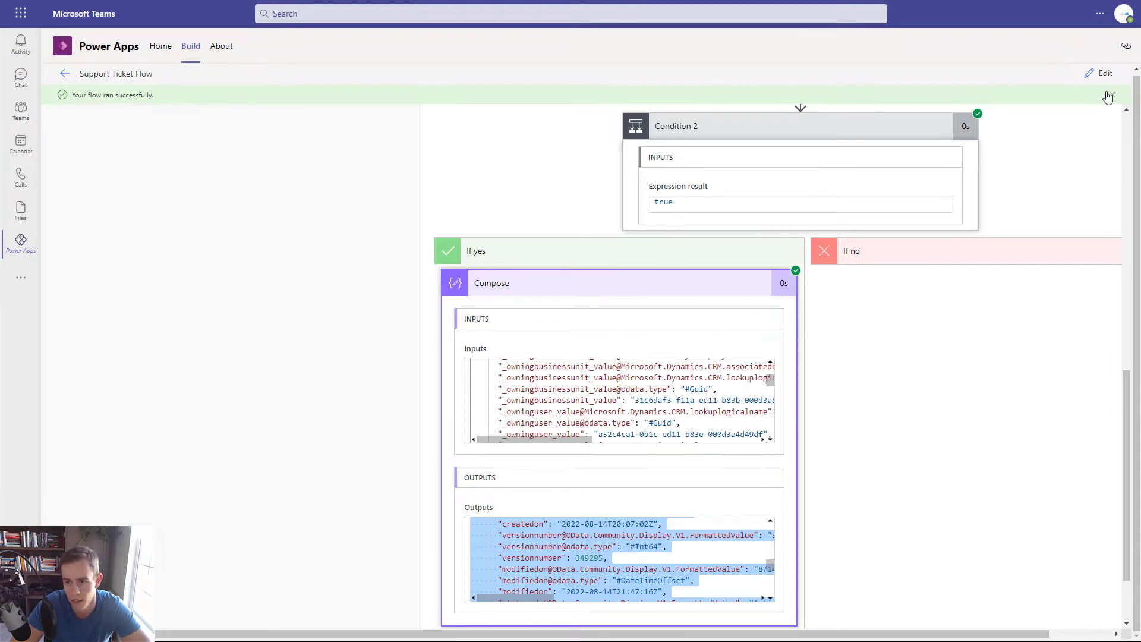
click(1102, 73)
- Add a Parse JSON step after Compose with the List rows body as Content
click(520, 301)
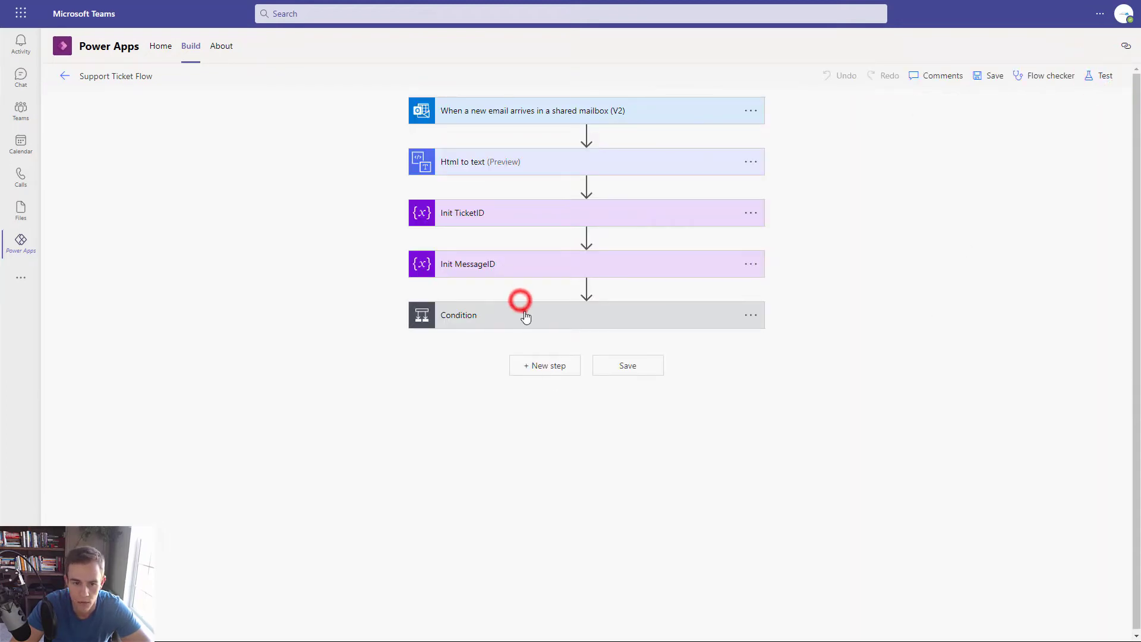
click(677, 519)
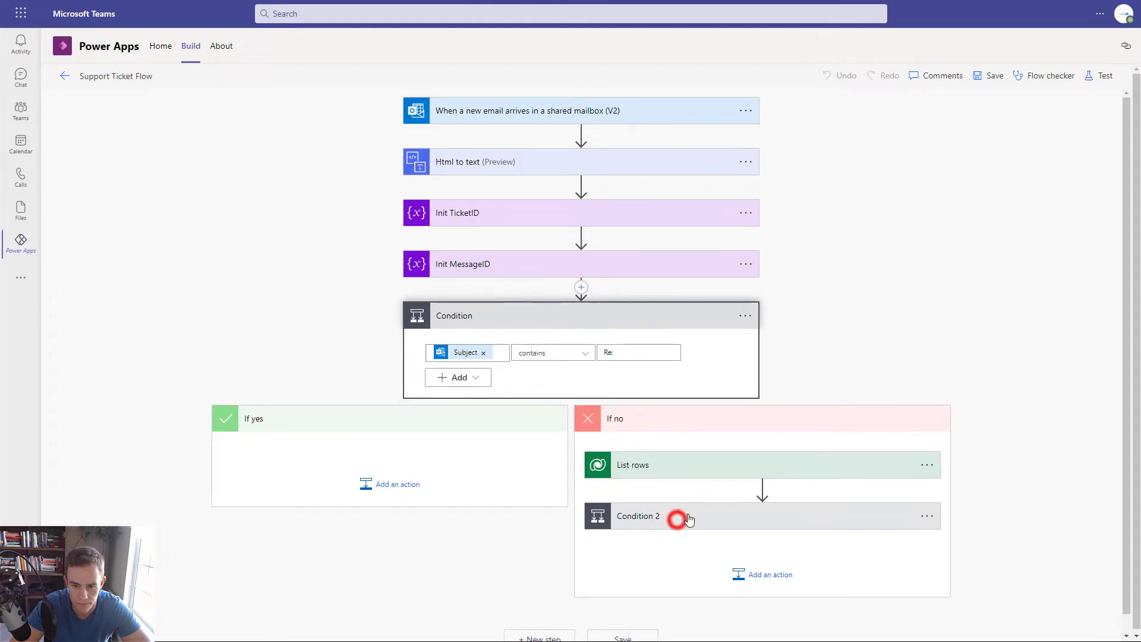
scroll(688, 520, down, 4)
click(603, 475)
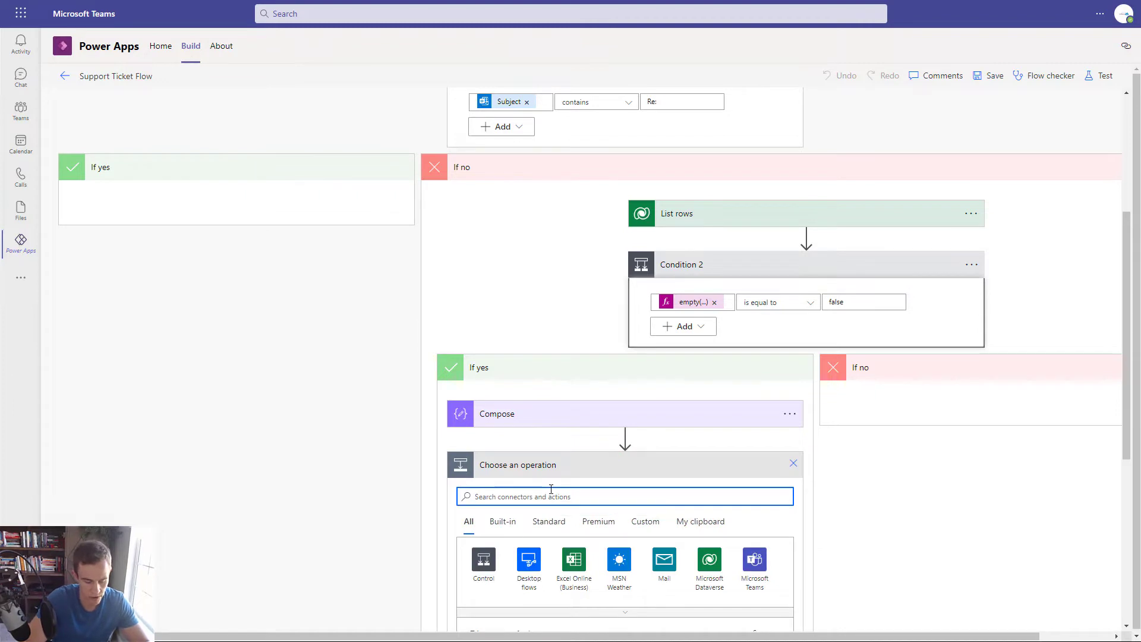
text(Parse Json)
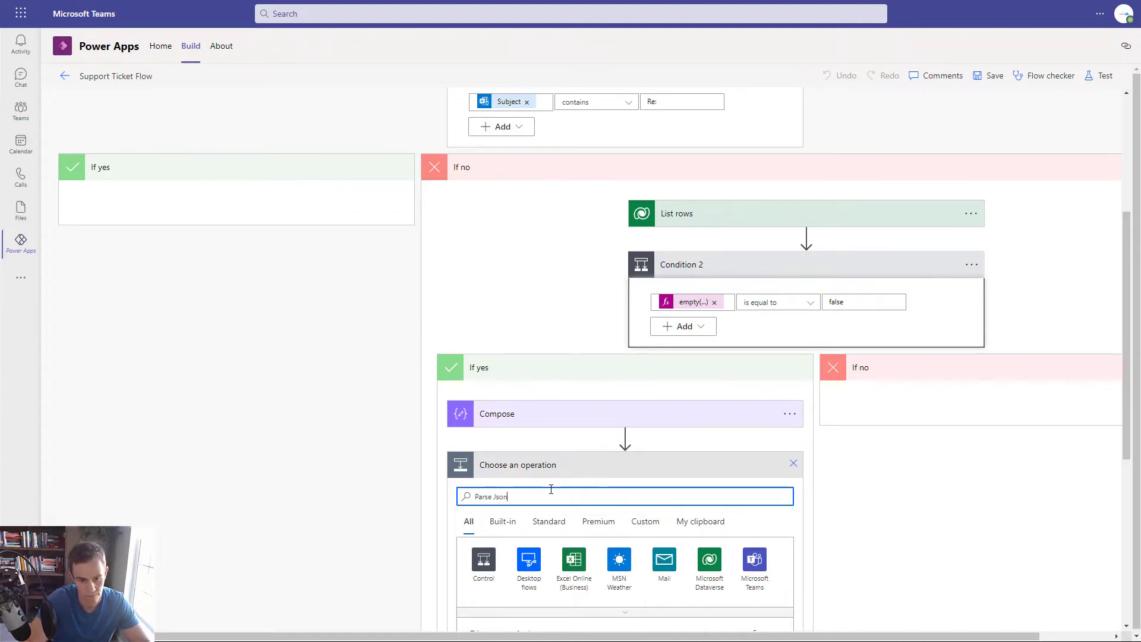
scroll(499, 490, down, 4)
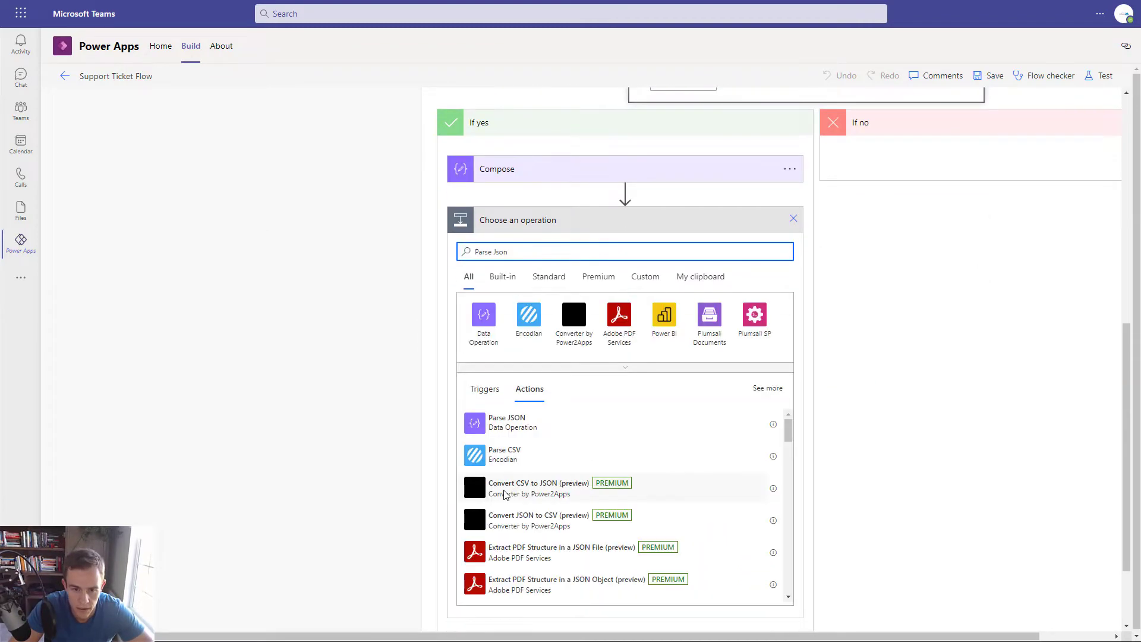
click(500, 417)
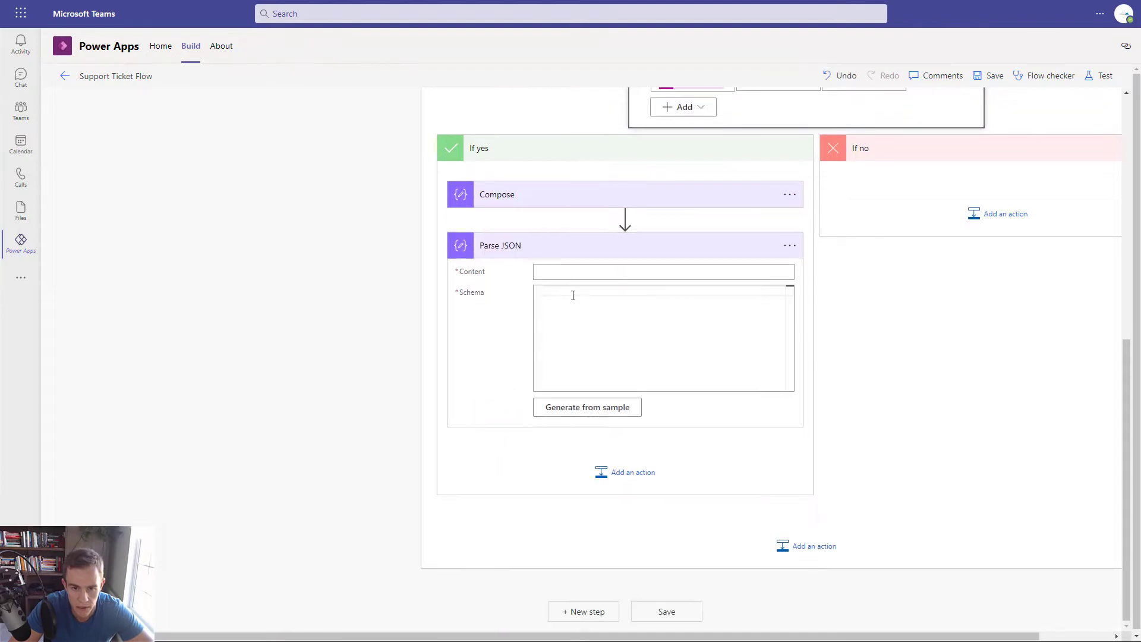
click(565, 273)
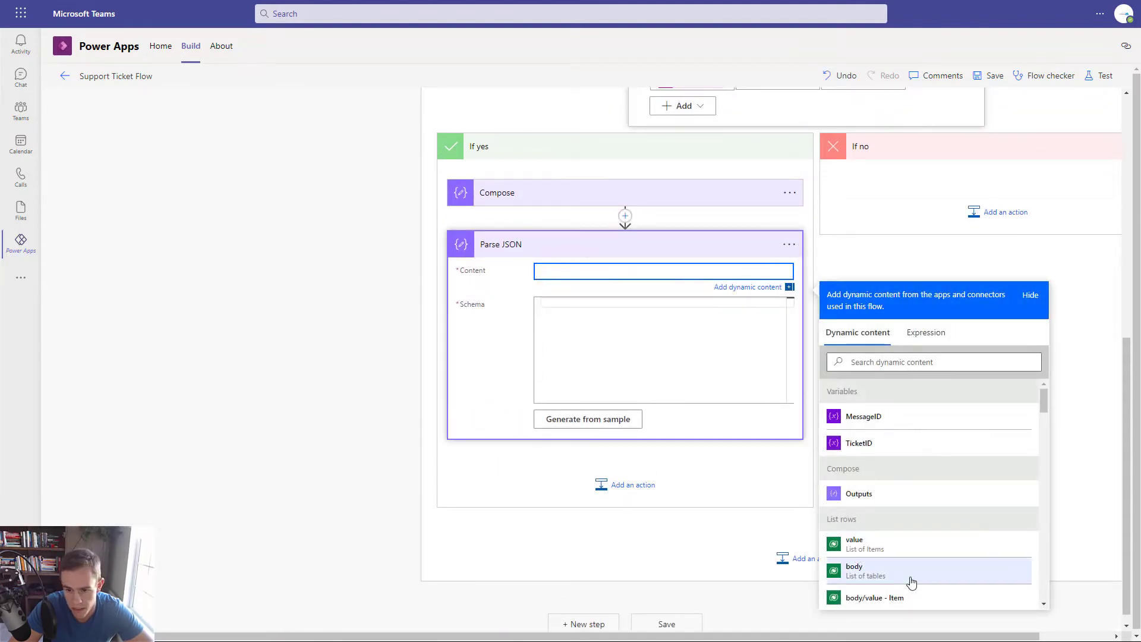
click(911, 580)
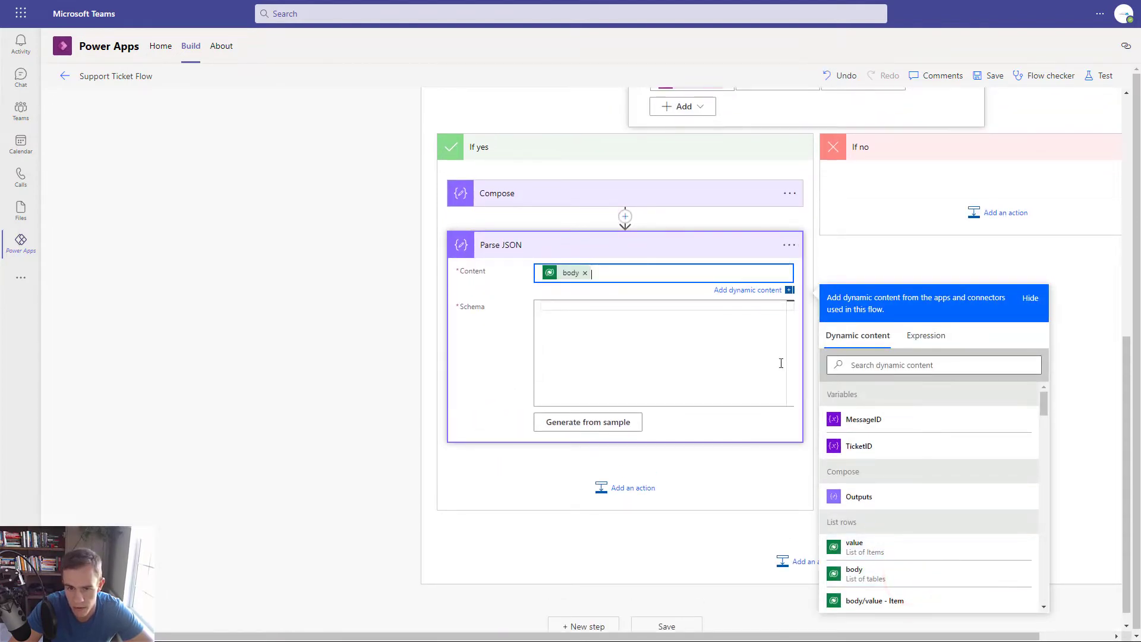
- Generate the Parse JSON schema from the pasted Compose output sample
scroll(769, 304, up, 4)
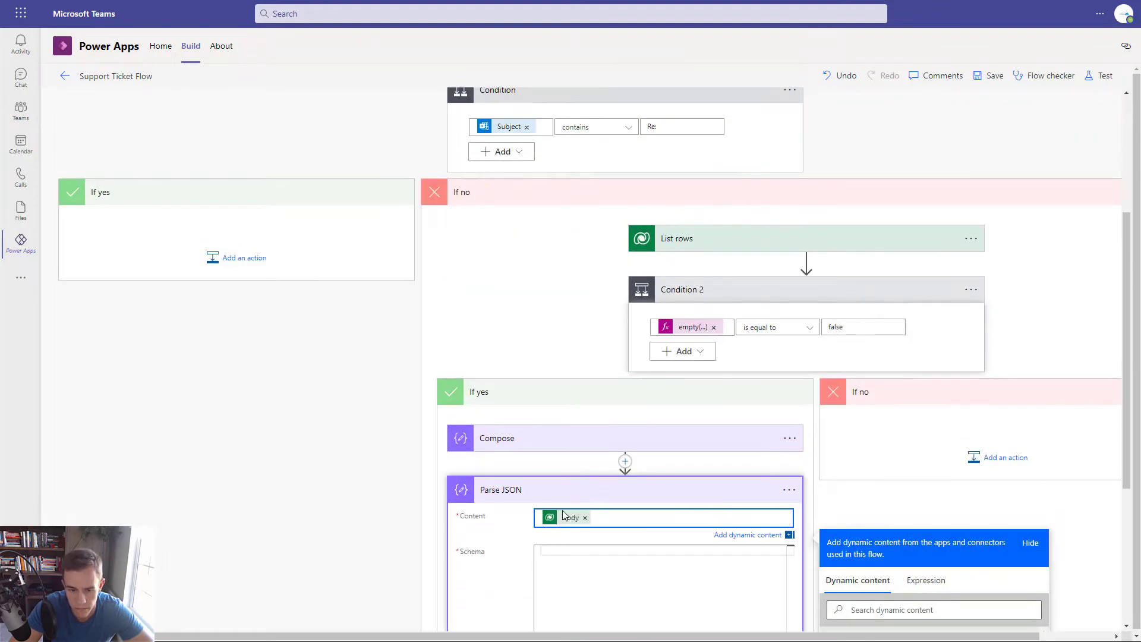
scroll(648, 440, down, 3)
click(646, 420)
click(570, 499)
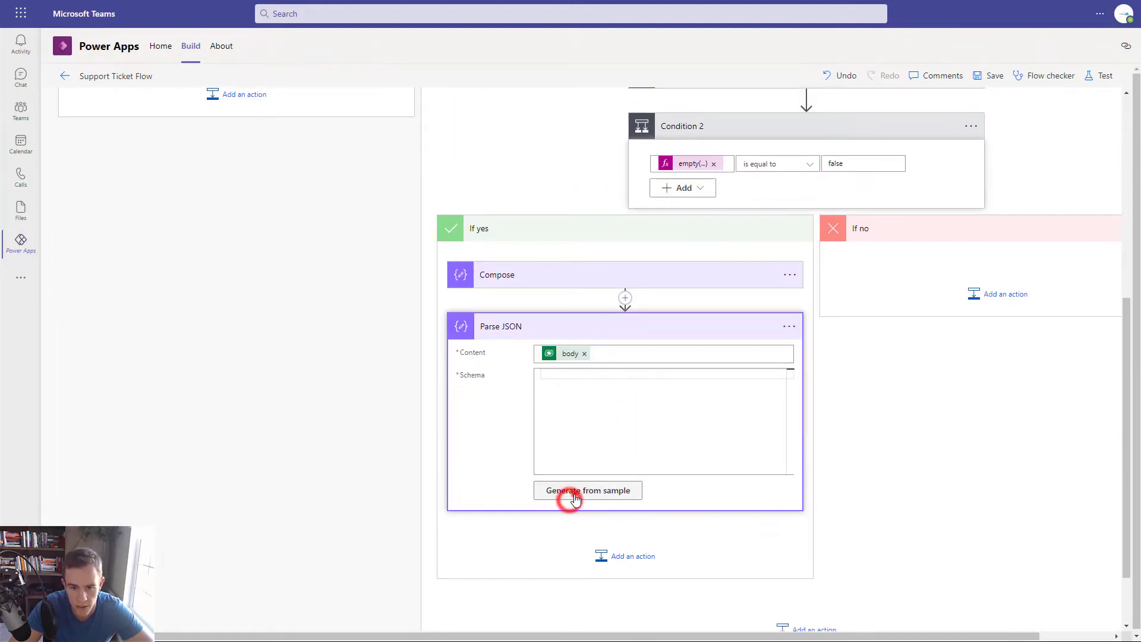
click(491, 319)
key(ctrl+v)
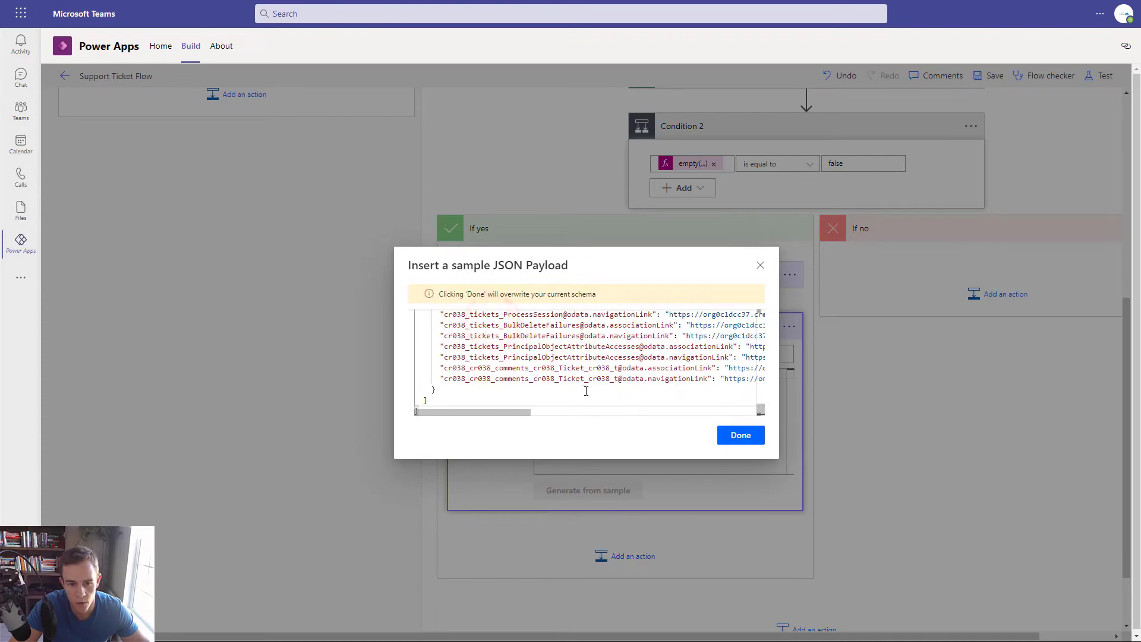
scroll(586, 391, up, 5)
click(740, 435)
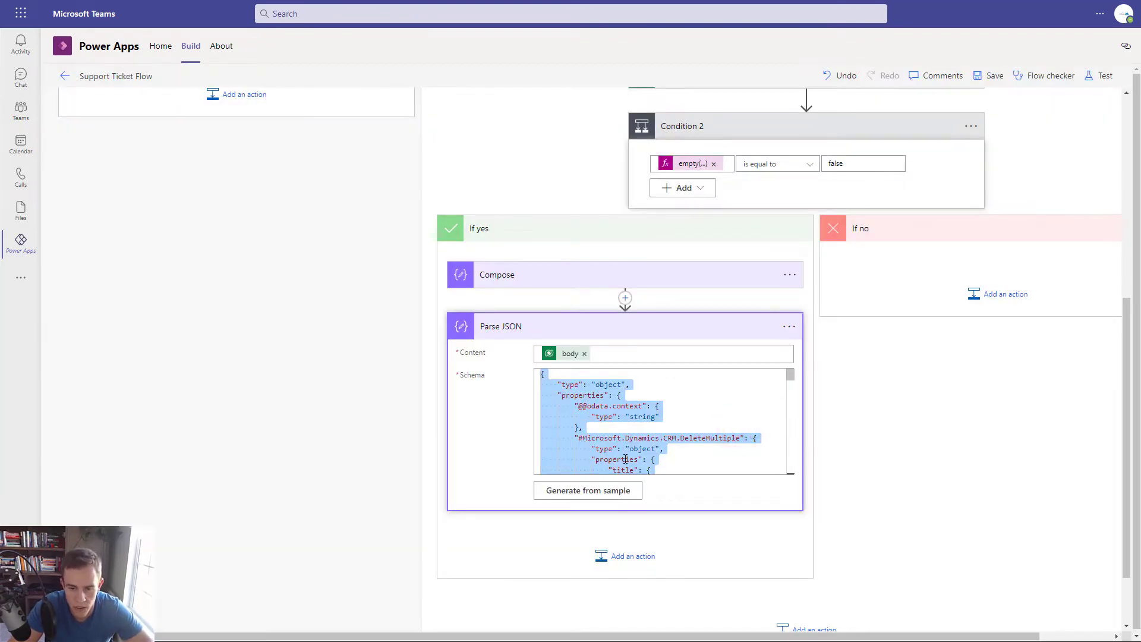
click(621, 558)
- Add a Set variable action inside the loop that sets TicketID to cr038_ticketsid
scroll(653, 530, up, 4)
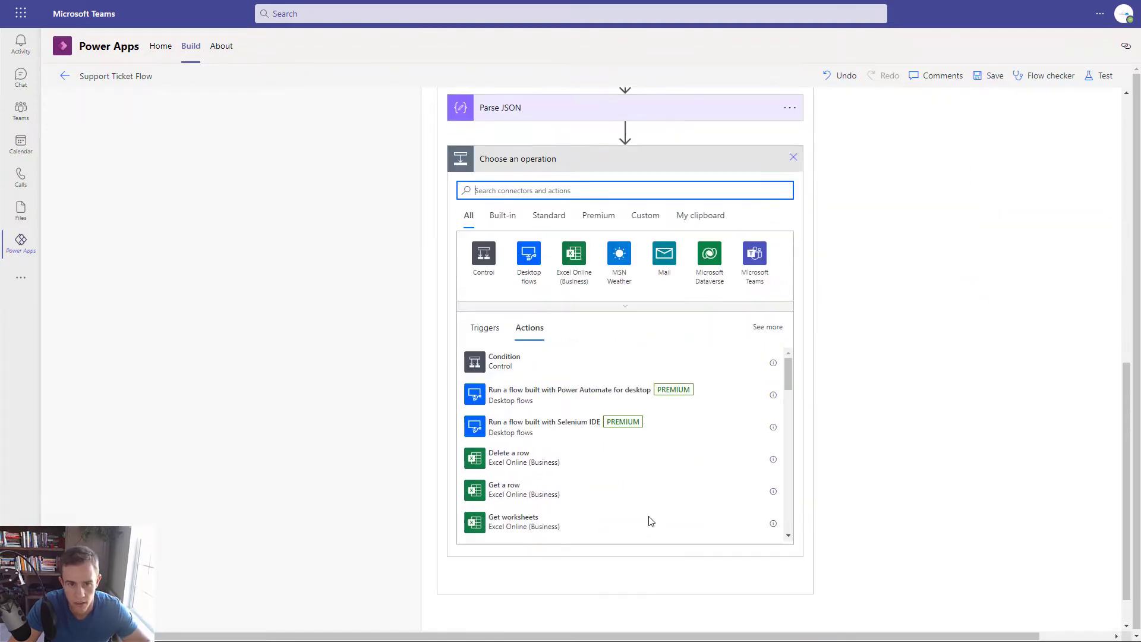
text(Set Var)
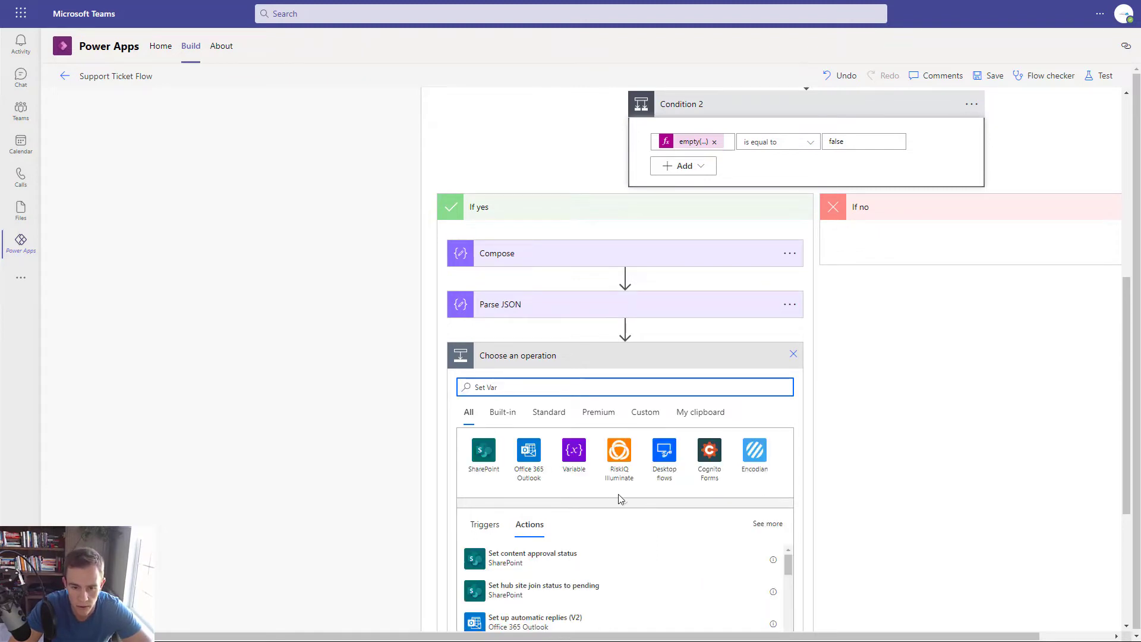
scroll(620, 498, down, 4)
click(515, 409)
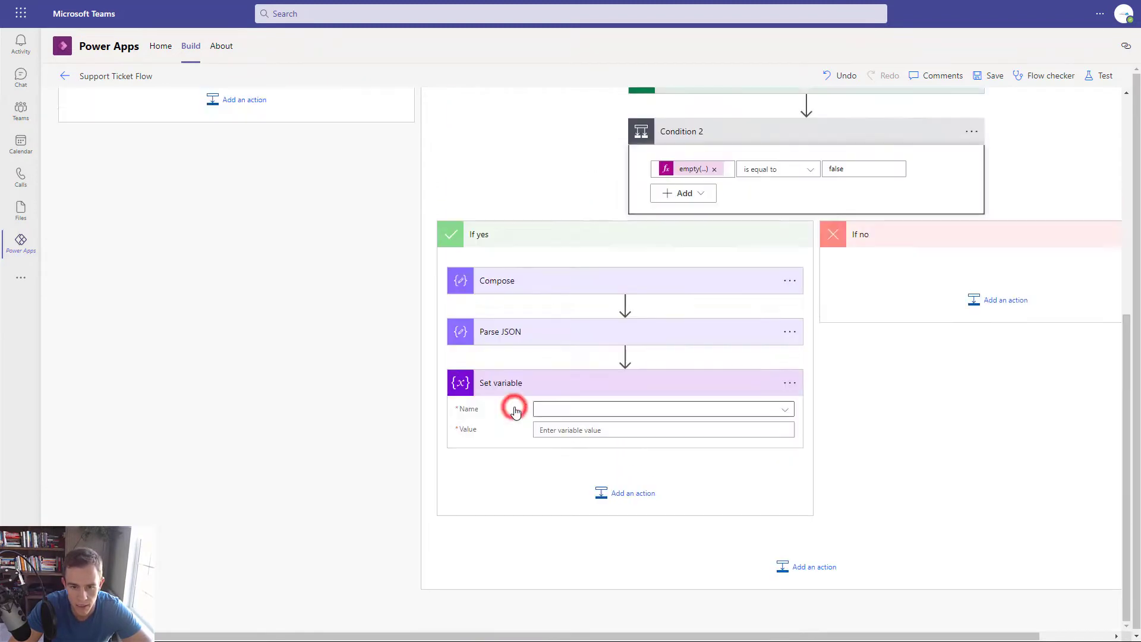
click(569, 388)
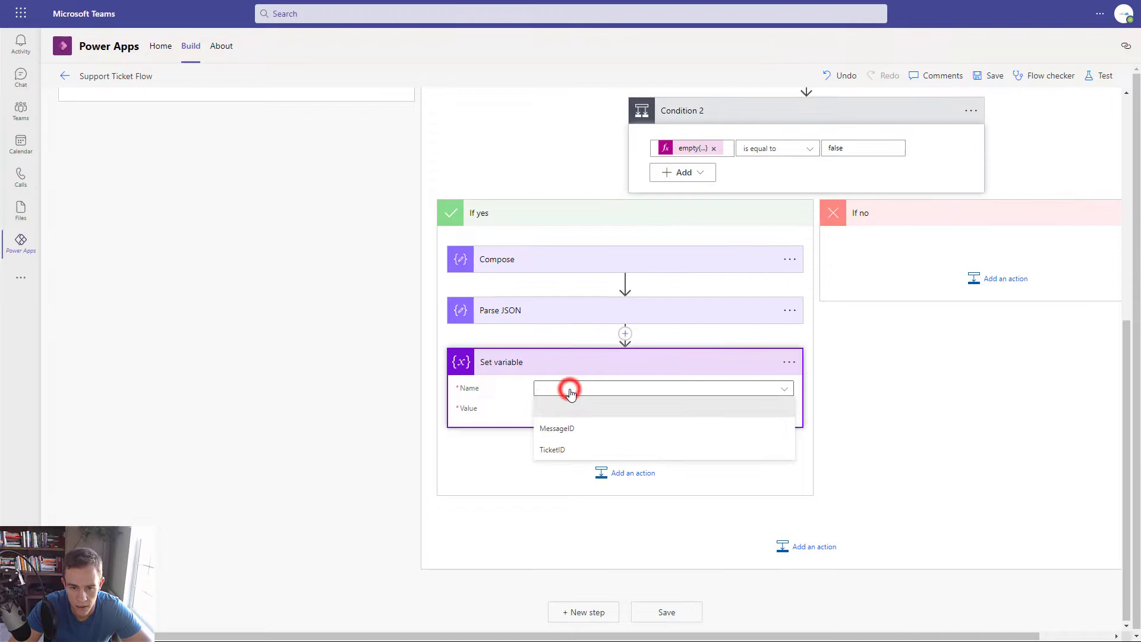
click(558, 452)
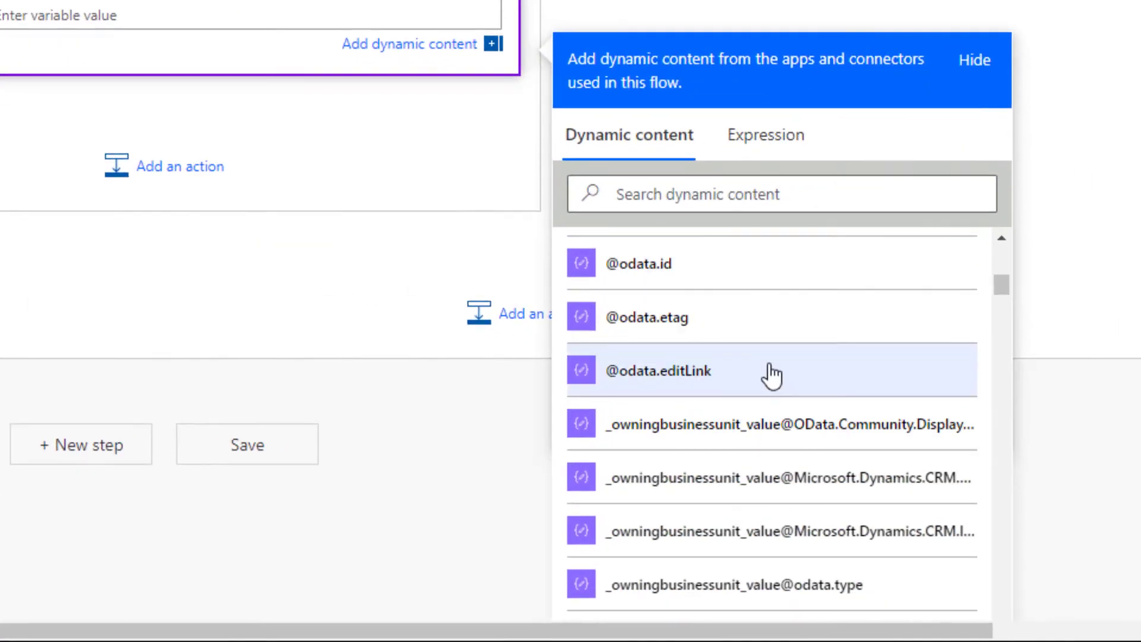
scroll(772, 375, down, 10)
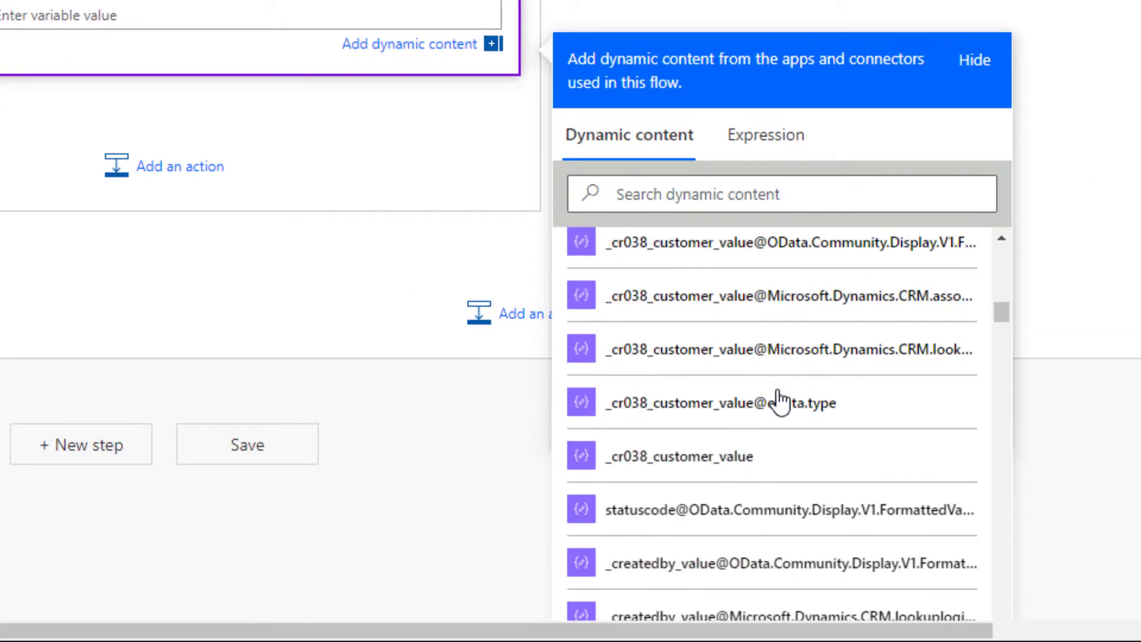
scroll(779, 401, down, 2)
scroll(779, 401, down, 3)
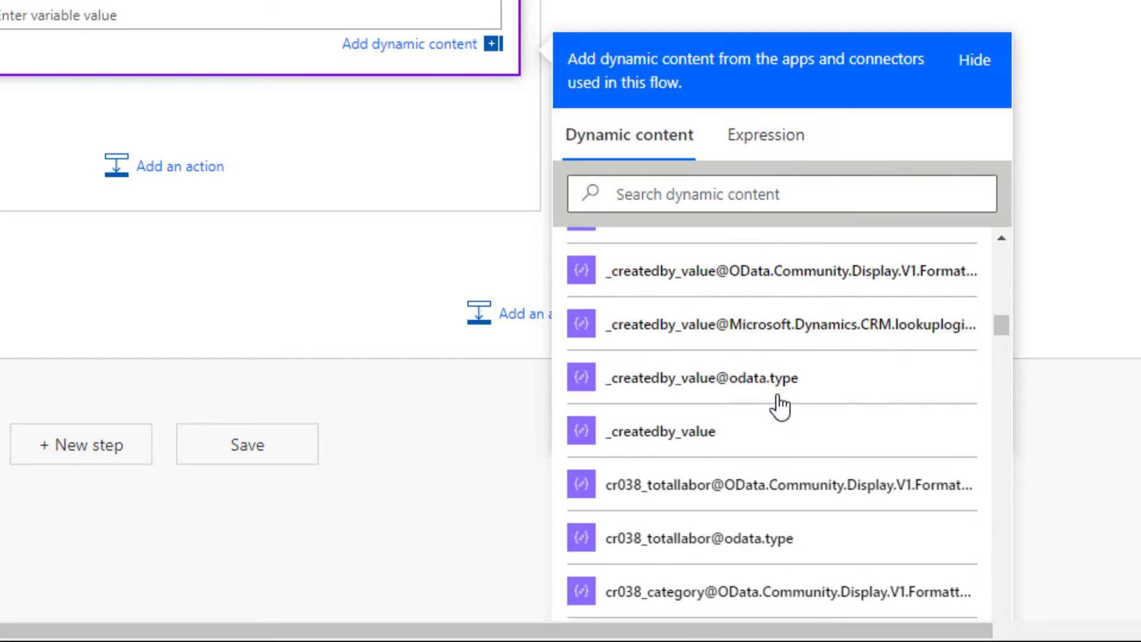
scroll(779, 404, down, 5)
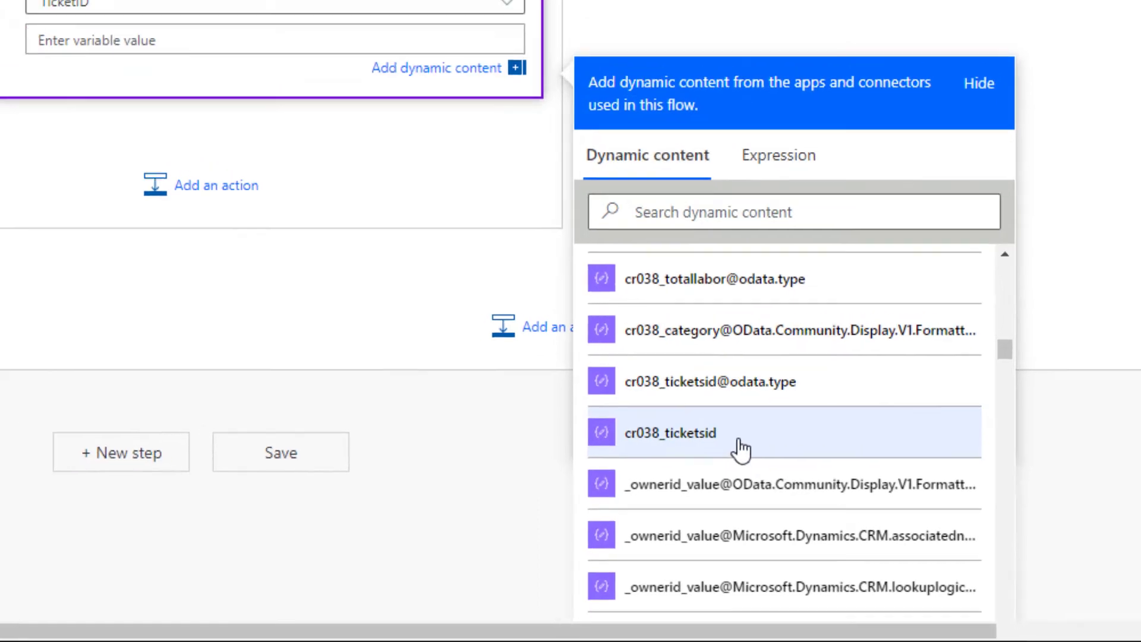
click(740, 448)
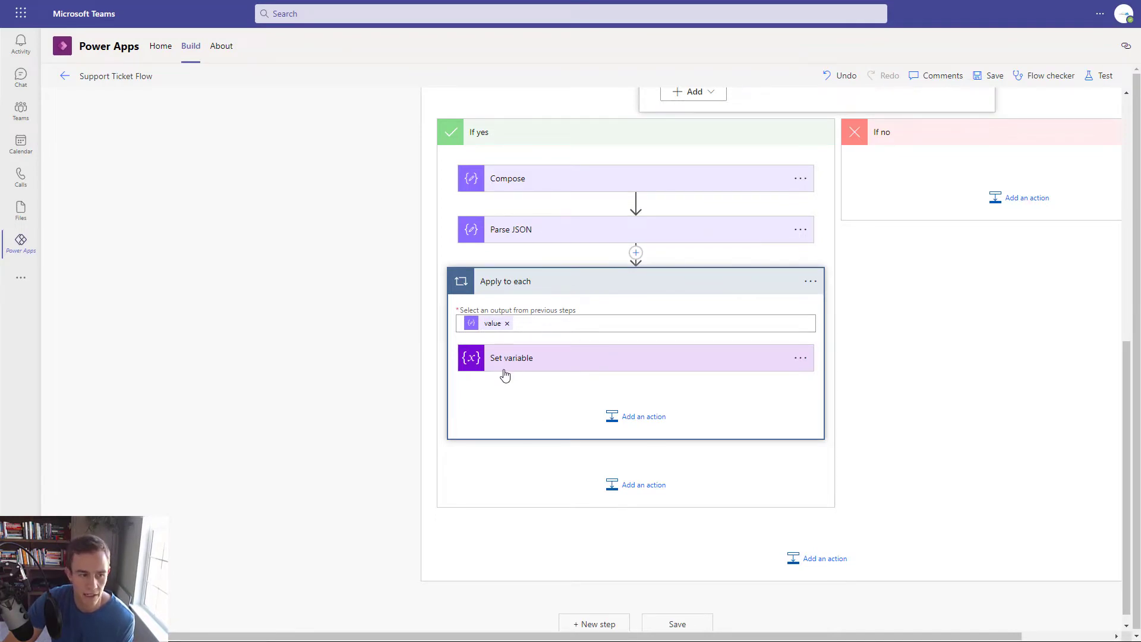
- After the Apply to each loop, add Set variable 2 storing the email's Message Id in MessageID
click(649, 487)
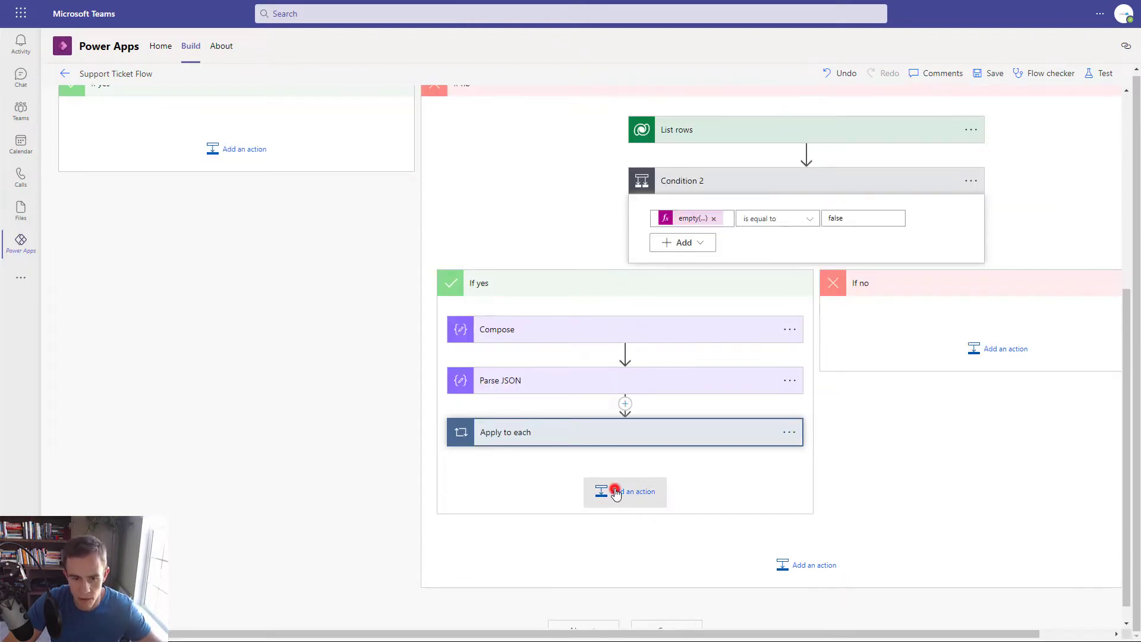
click(615, 493)
text(set)
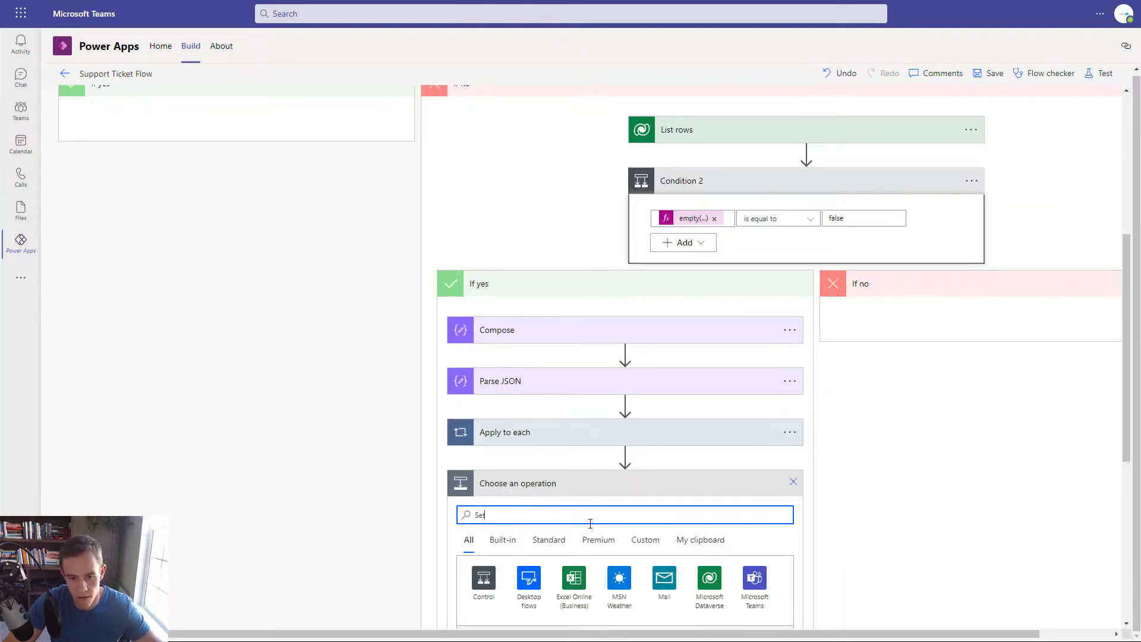
text( Var)
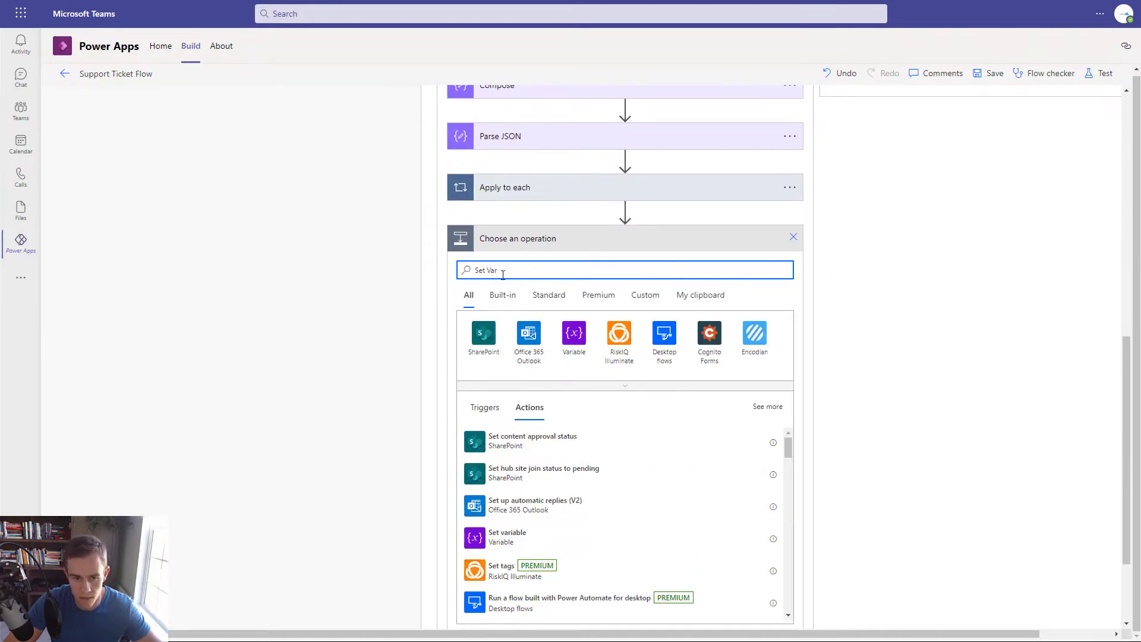
click(523, 537)
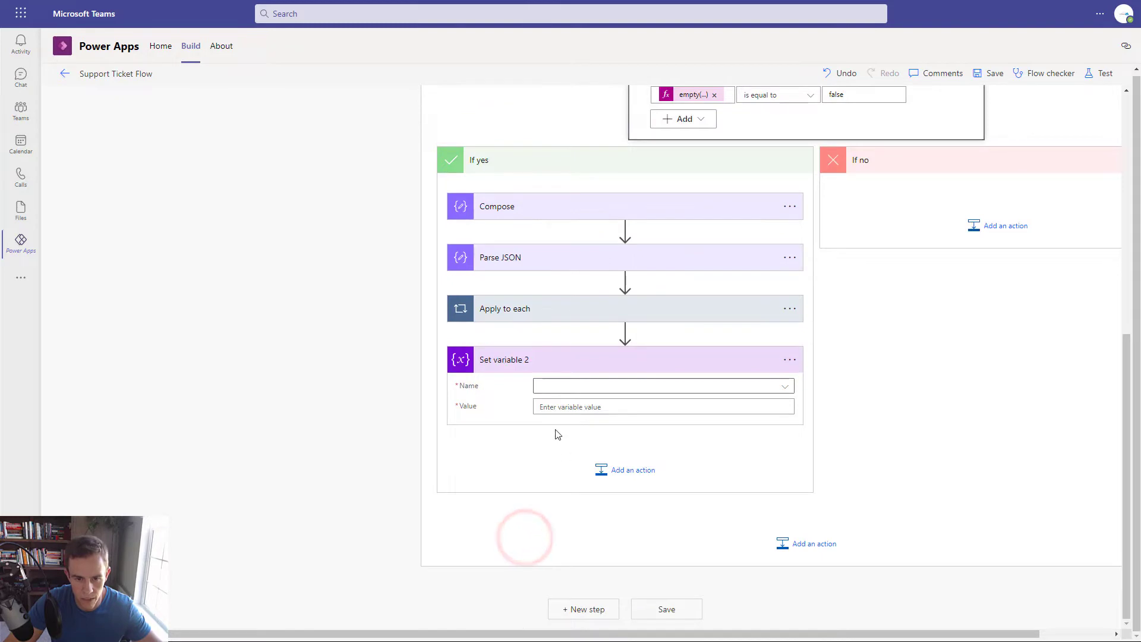
click(550, 387)
click(570, 426)
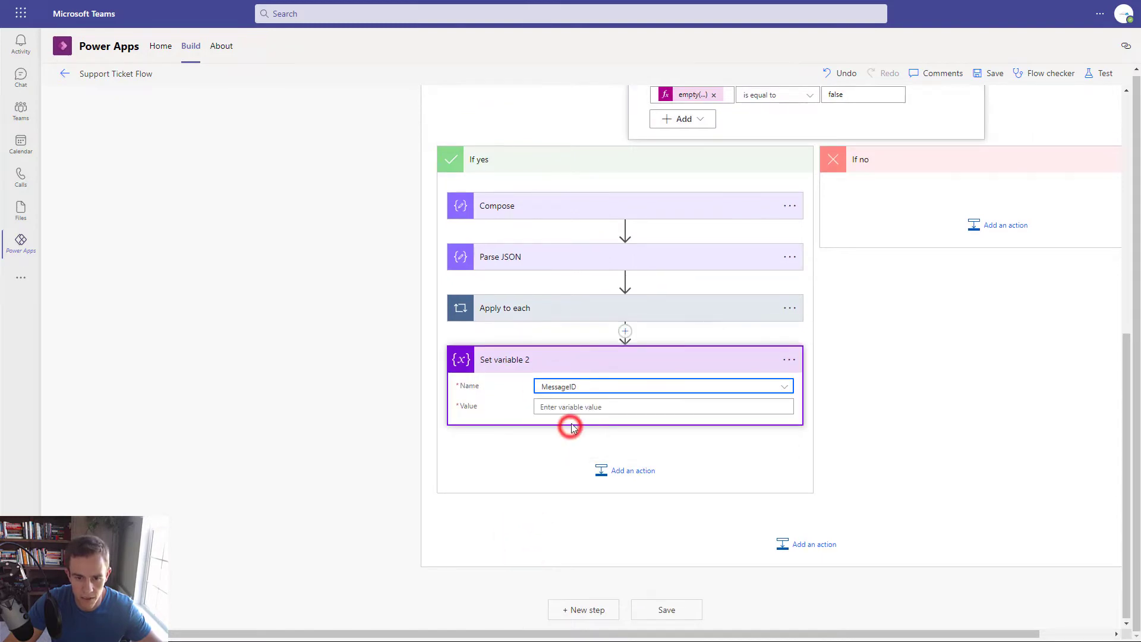
click(572, 407)
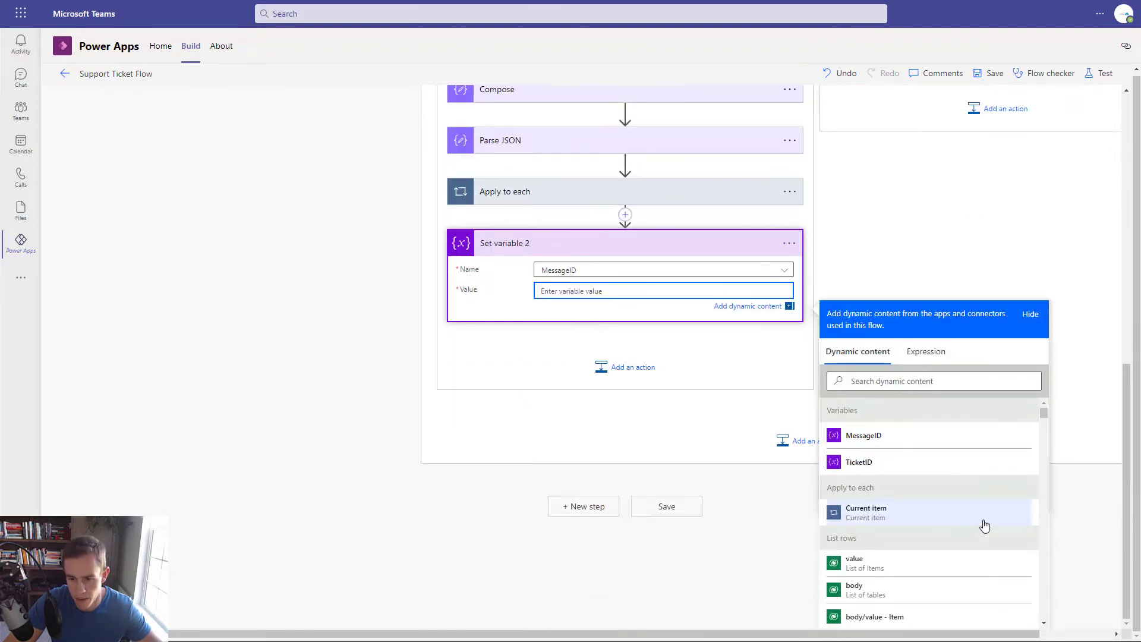
click(944, 379)
text(M)
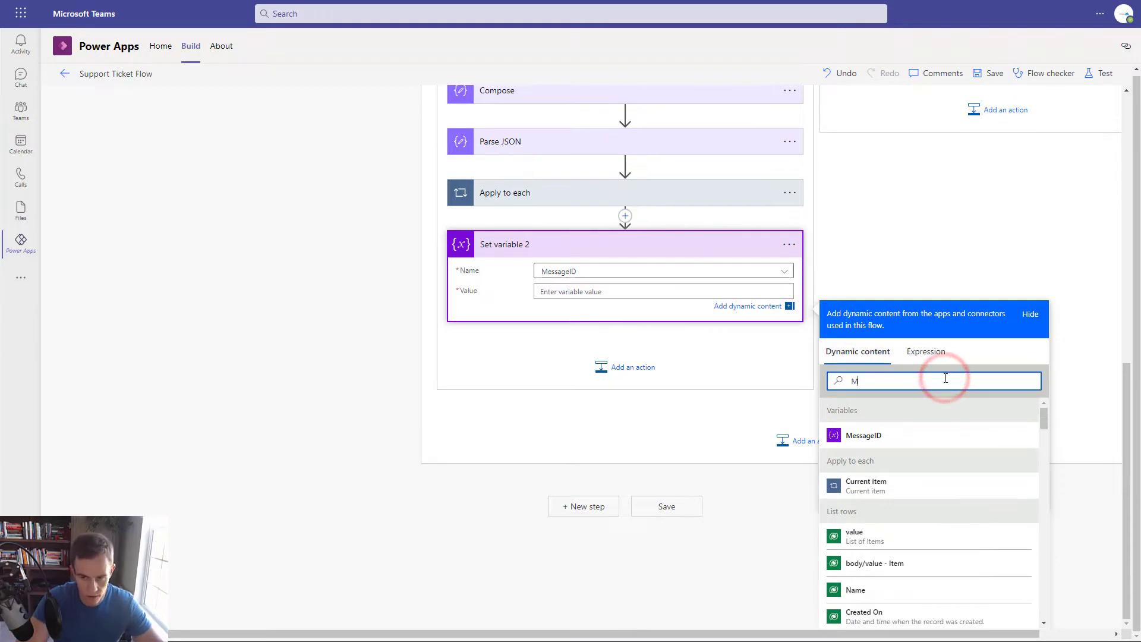
text(essageID)
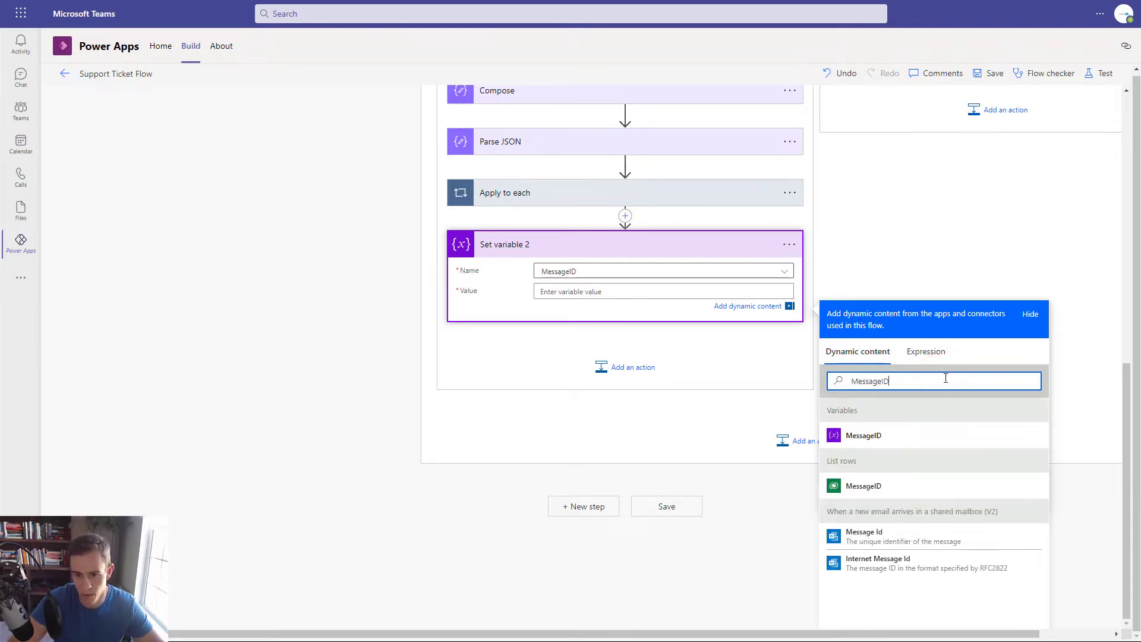
click(880, 538)
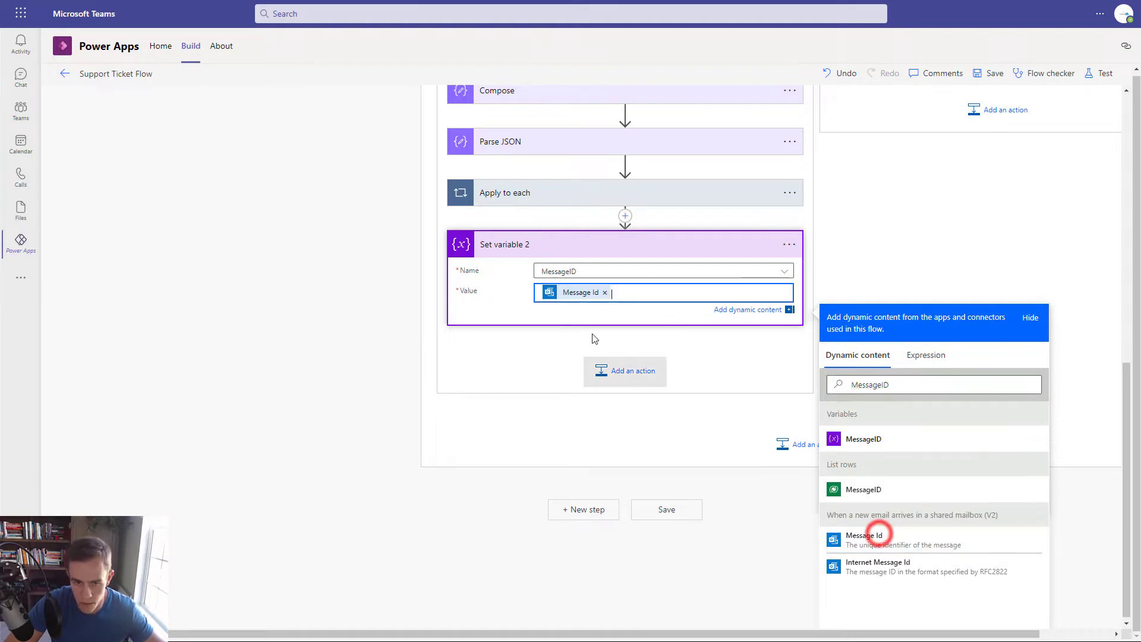
scroll(638, 342, up, 3)
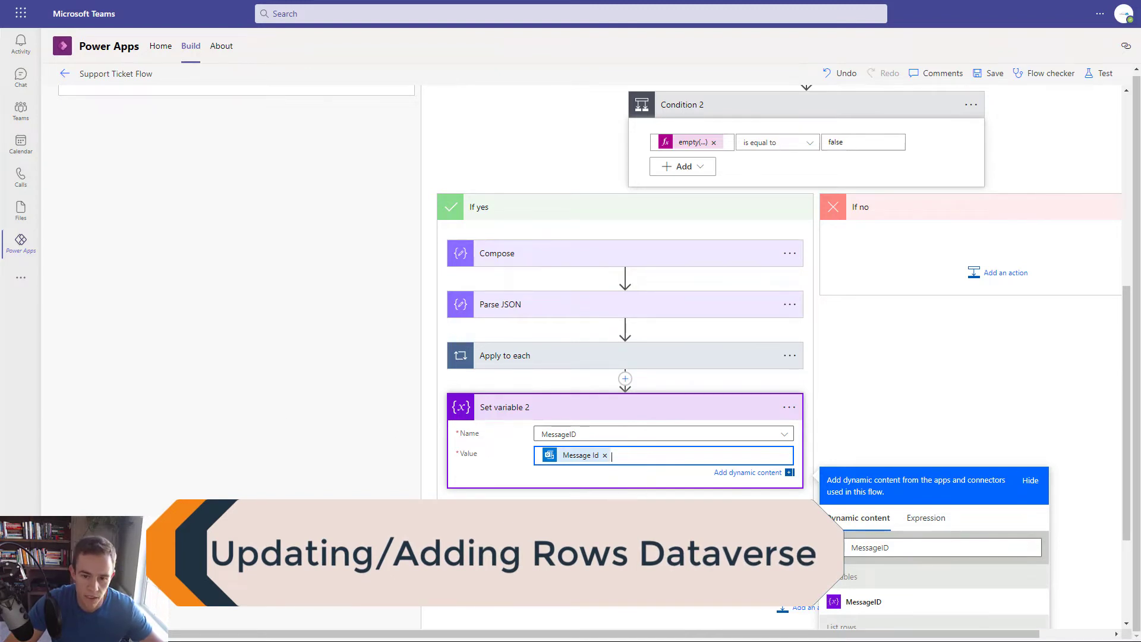
click(636, 529)
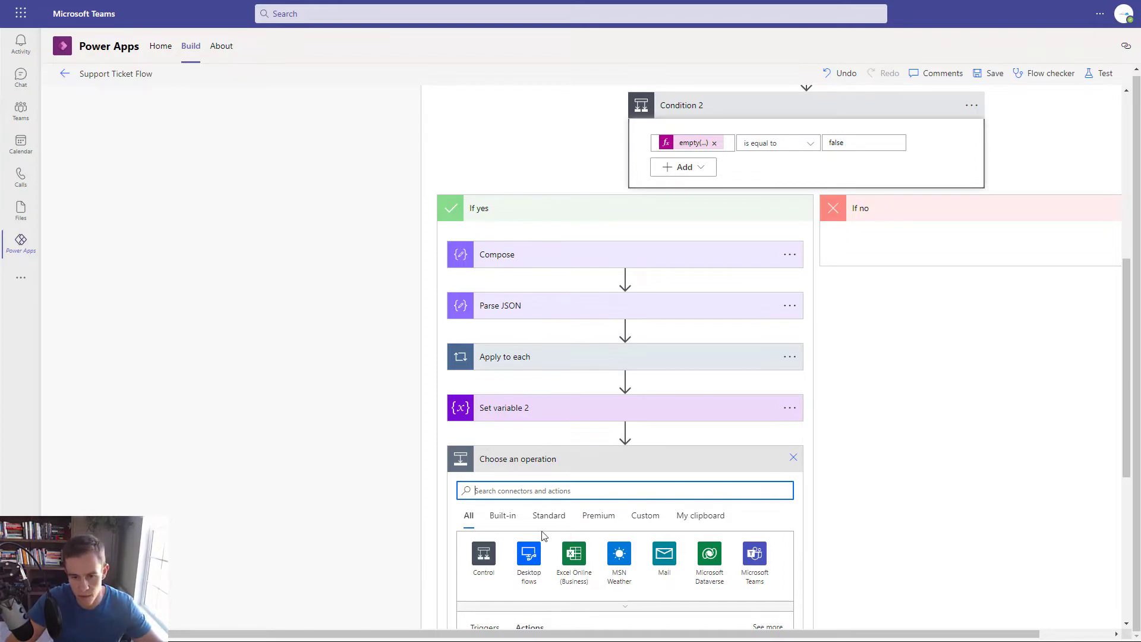
- Add a Dataverse Update a row step on Tickets with TicketID as Row ID
click(703, 568)
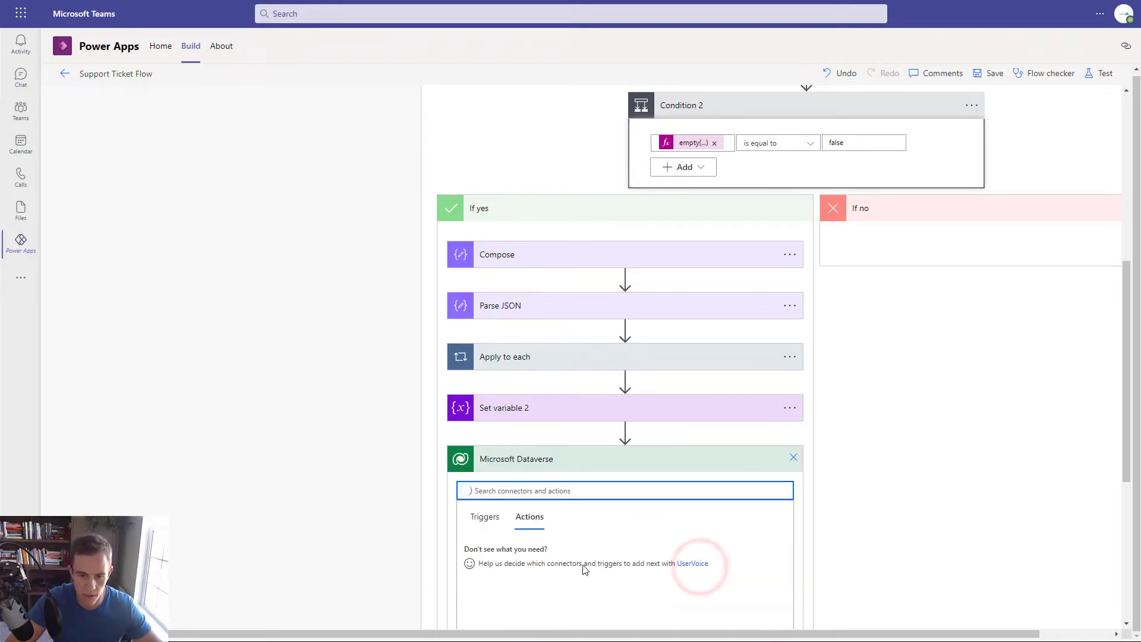
scroll(621, 511, down, 3)
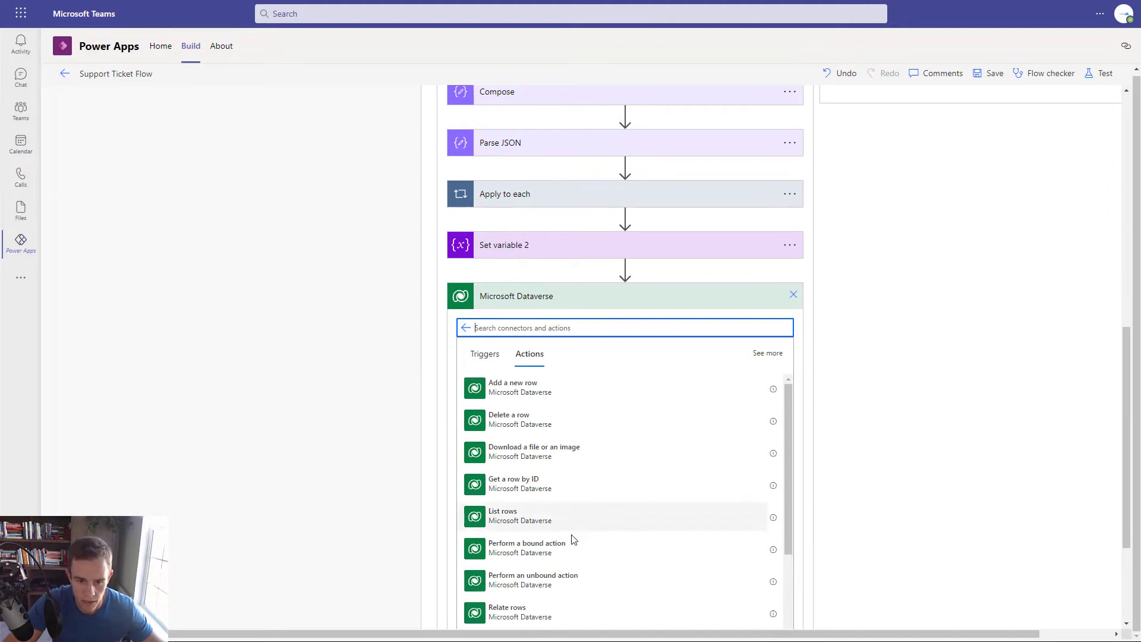
scroll(572, 552, down, 3)
click(559, 581)
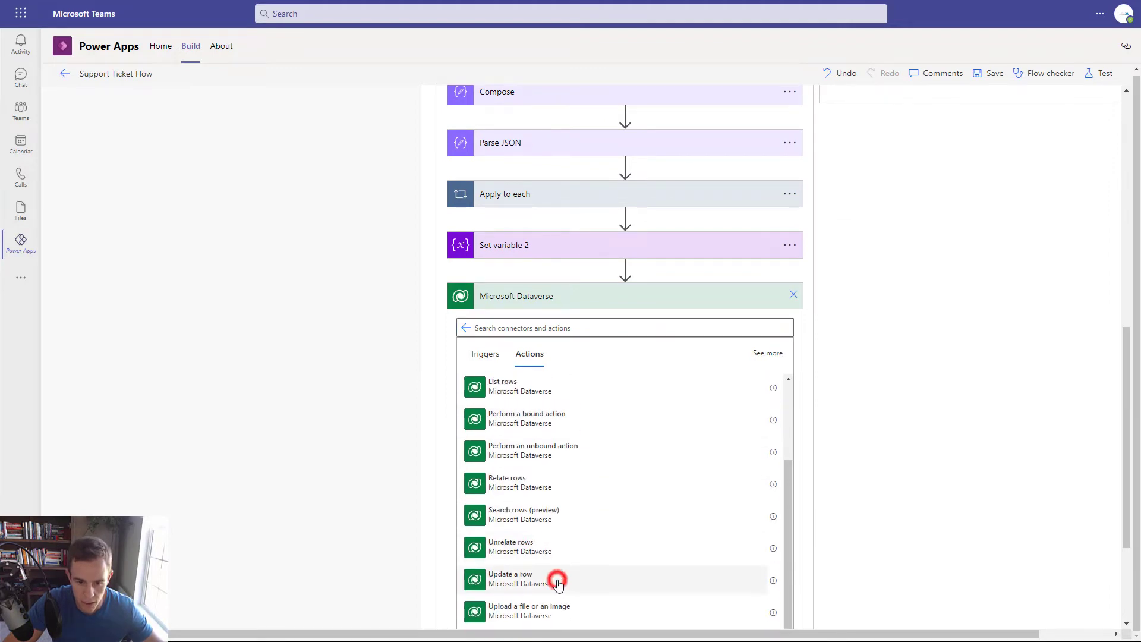
click(584, 383)
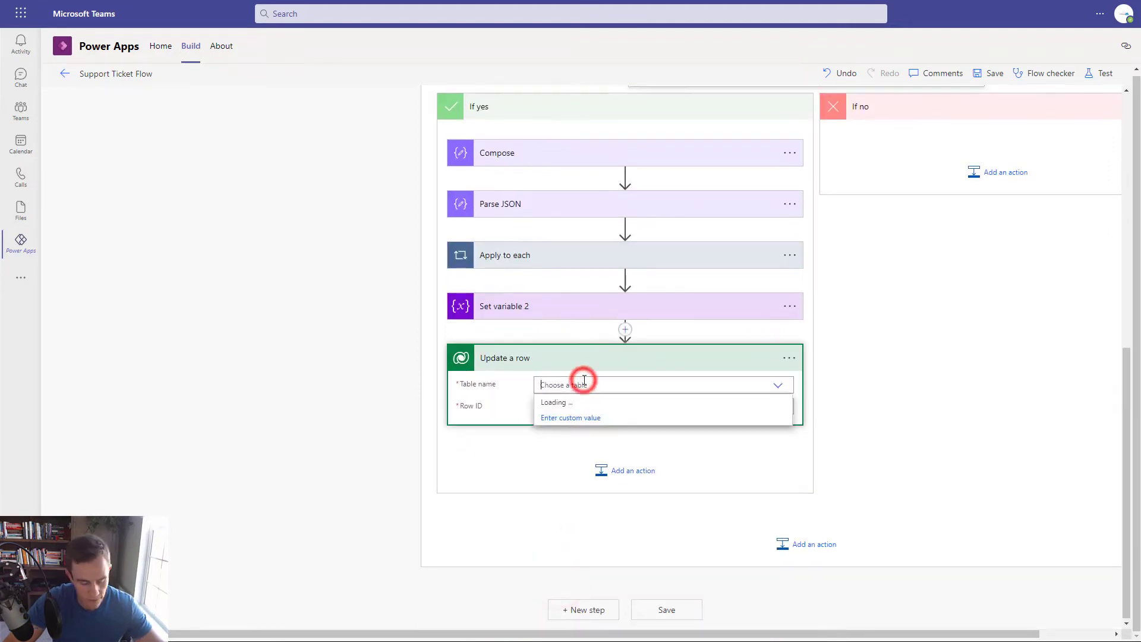
text(Ticket)
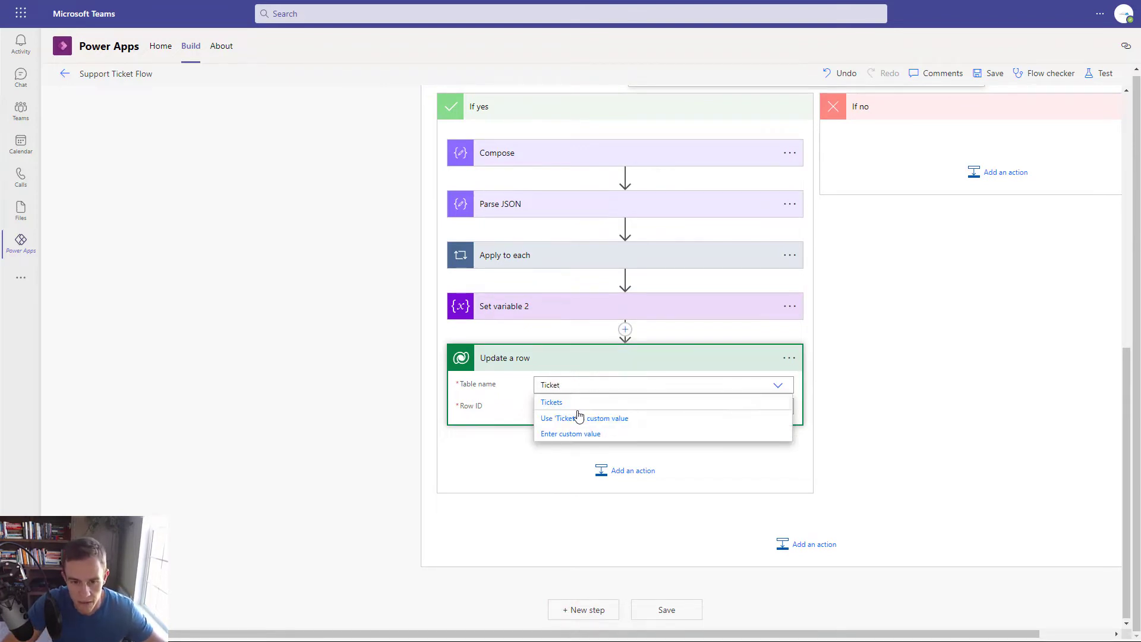
click(576, 402)
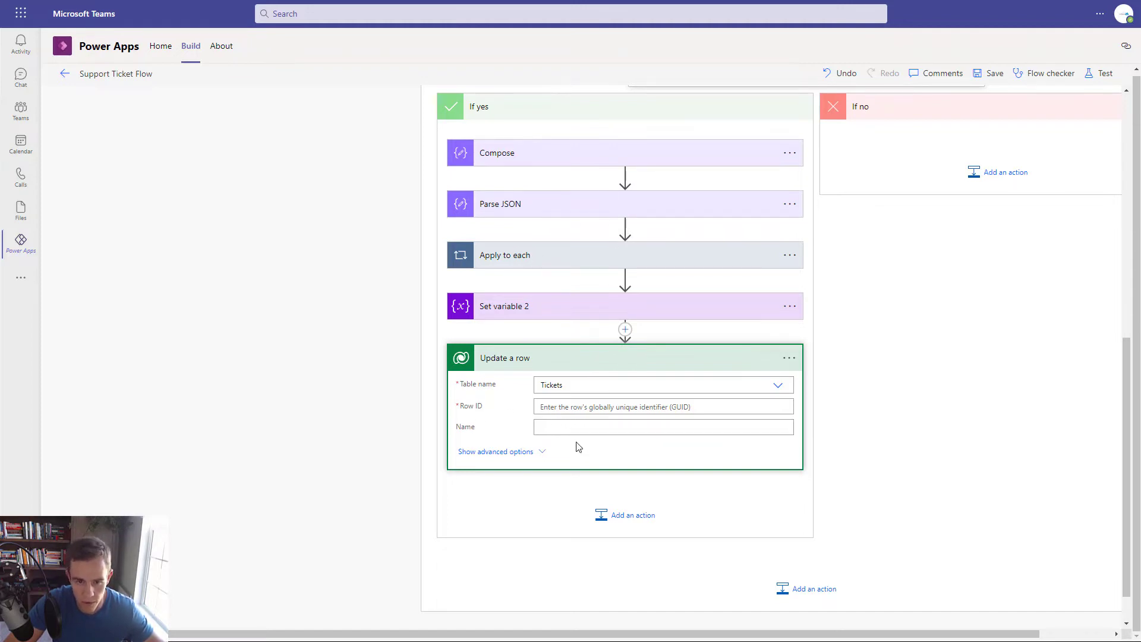
click(582, 410)
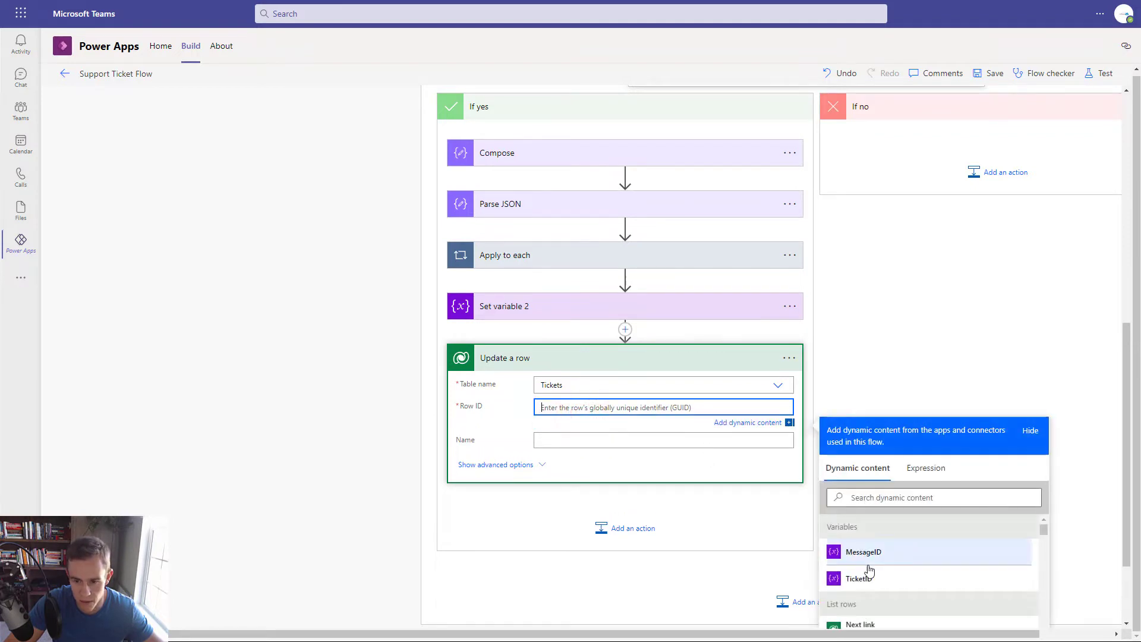
click(875, 578)
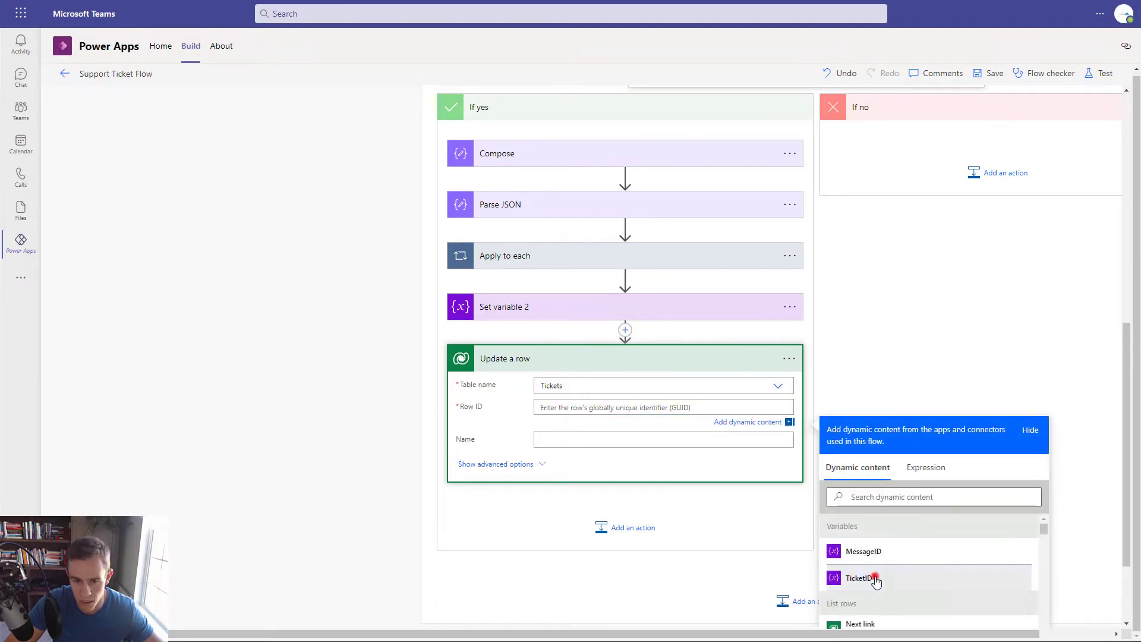
- Write the MessageID variable into the row's MessageID column
click(486, 475)
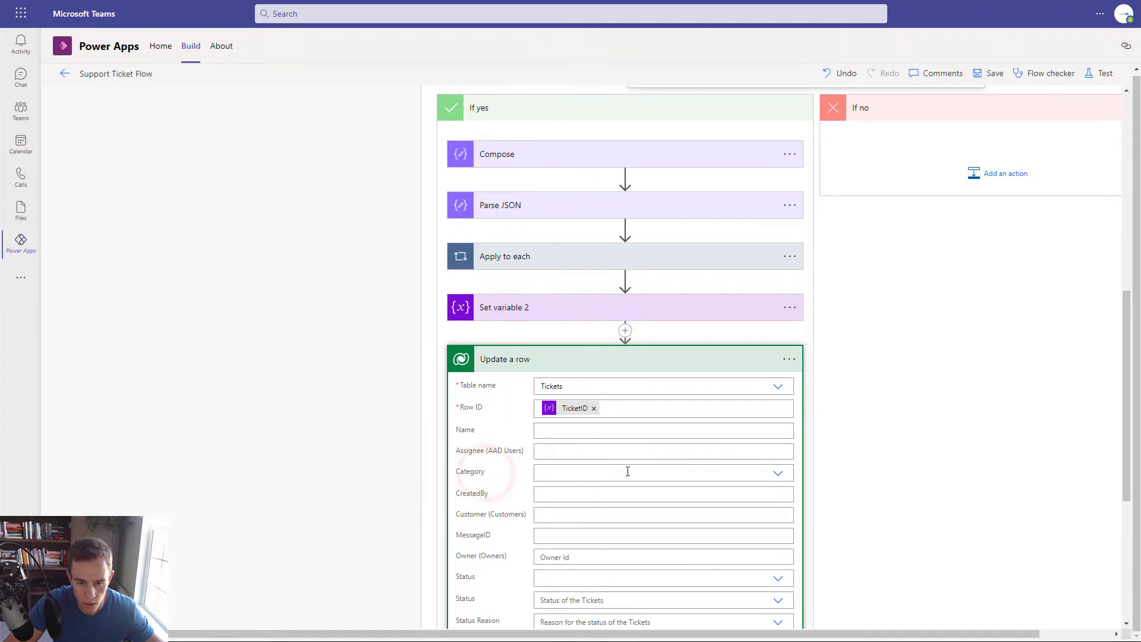
scroll(633, 470, down, 4)
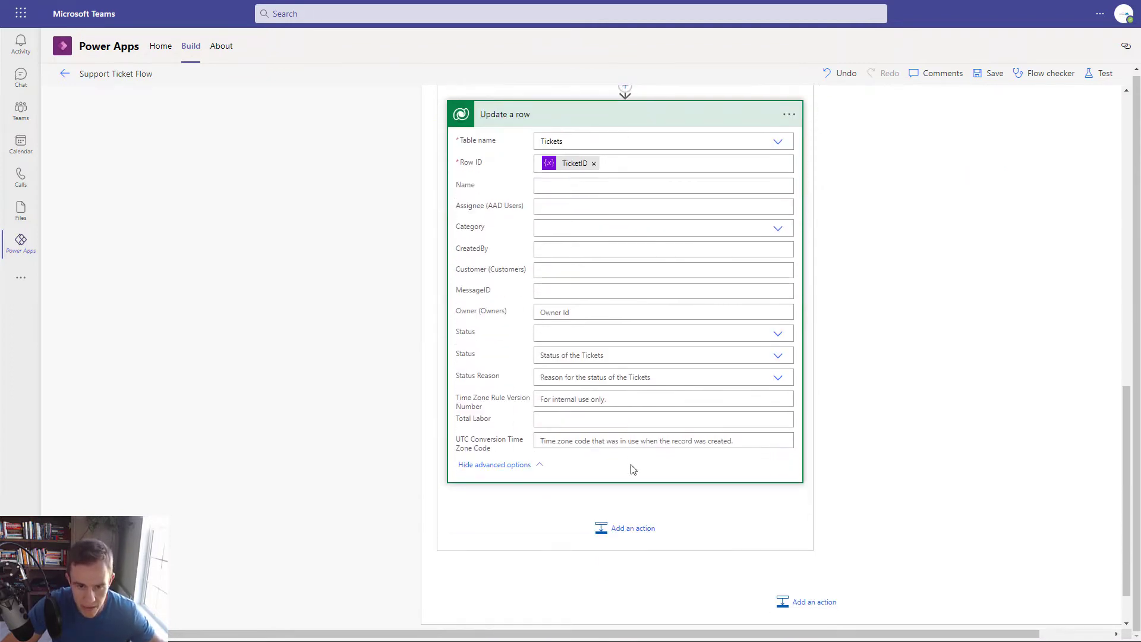
click(564, 291)
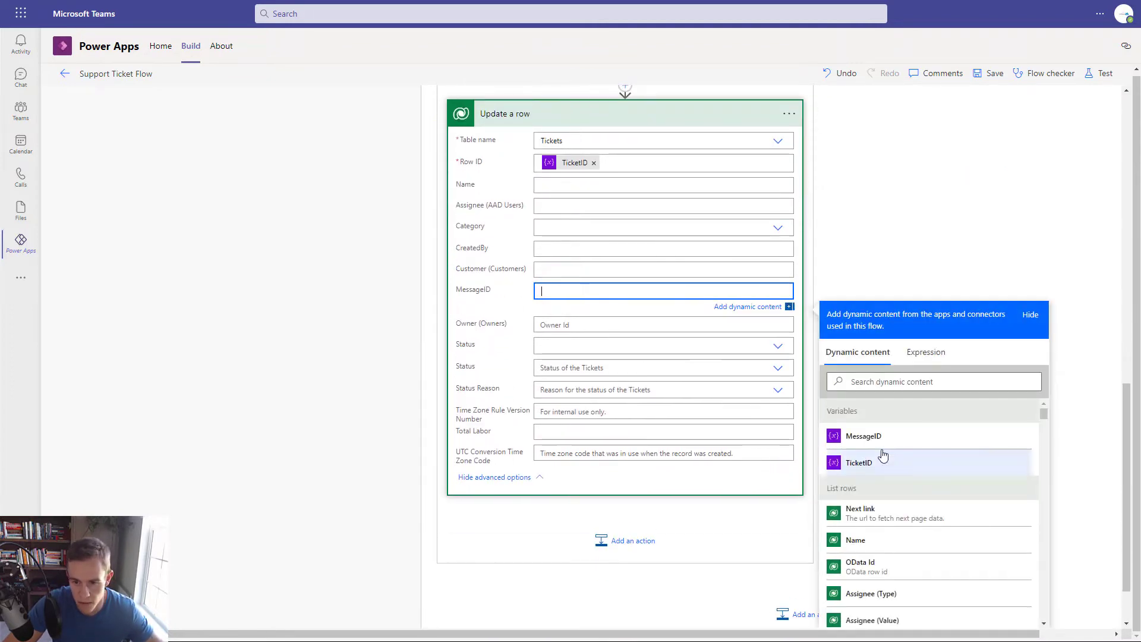
click(881, 440)
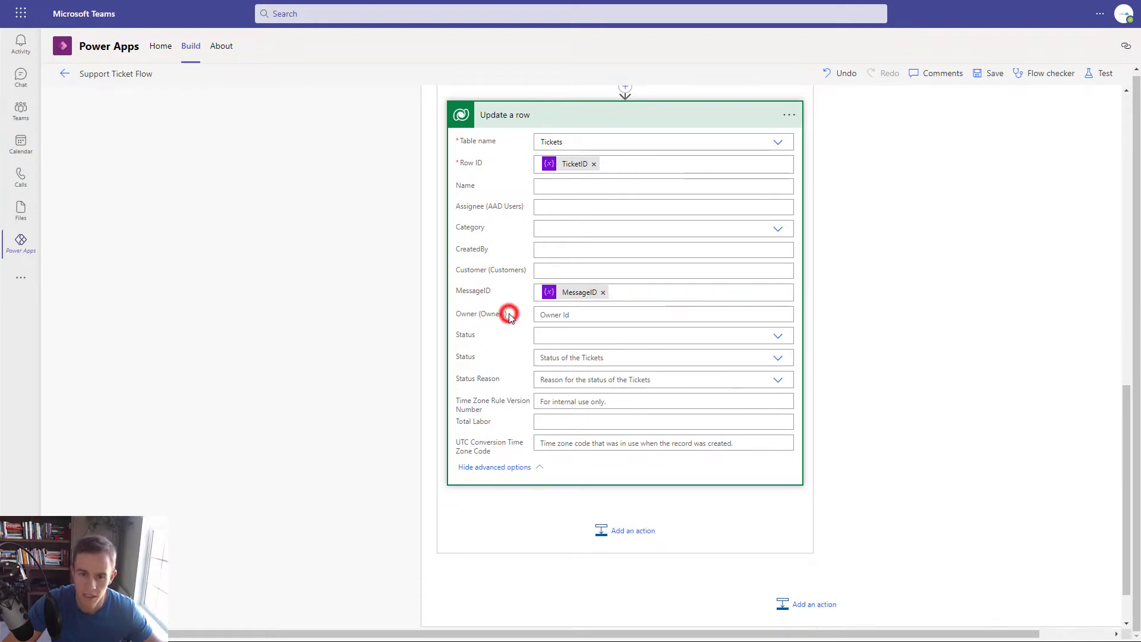
click(509, 314)
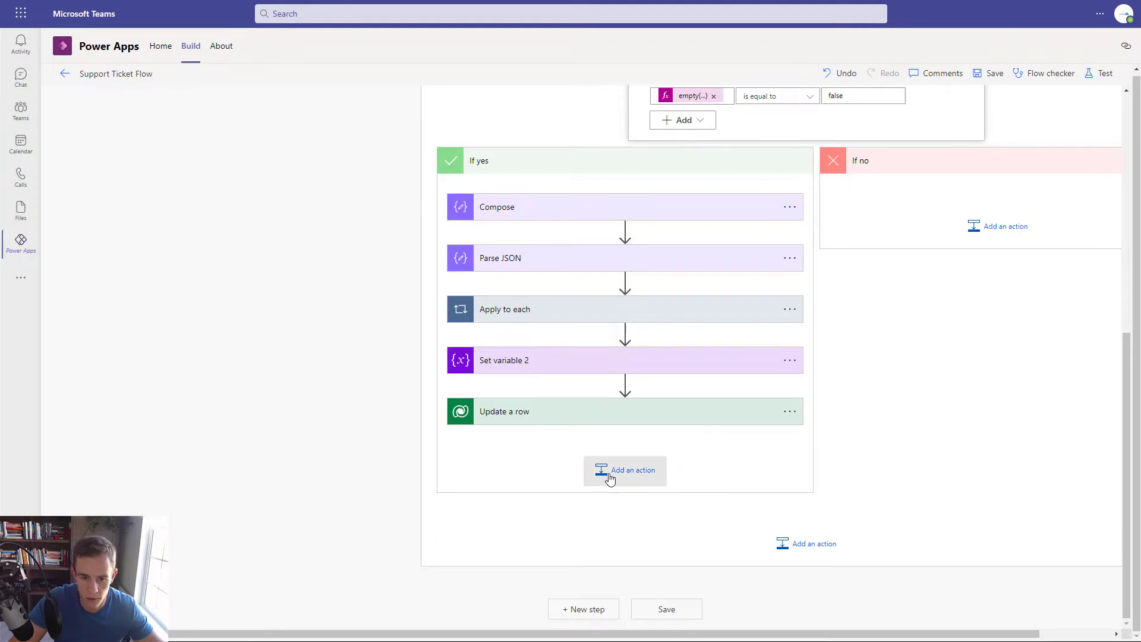
- Add a Dataverse Add a new row step on the Comments table
click(617, 474)
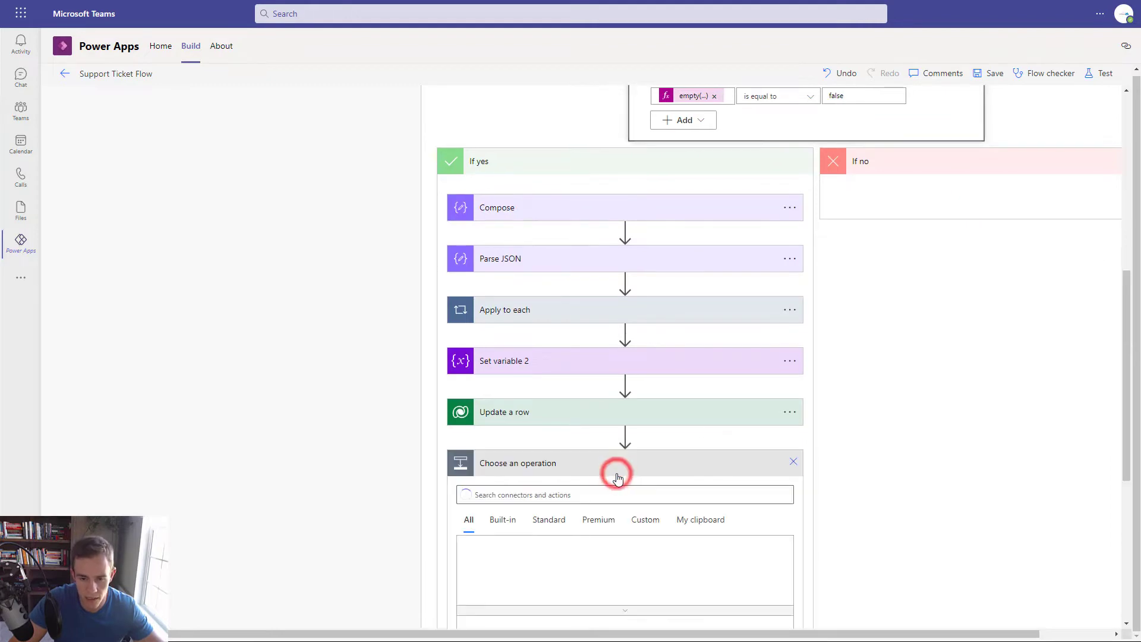
click(726, 493)
click(709, 559)
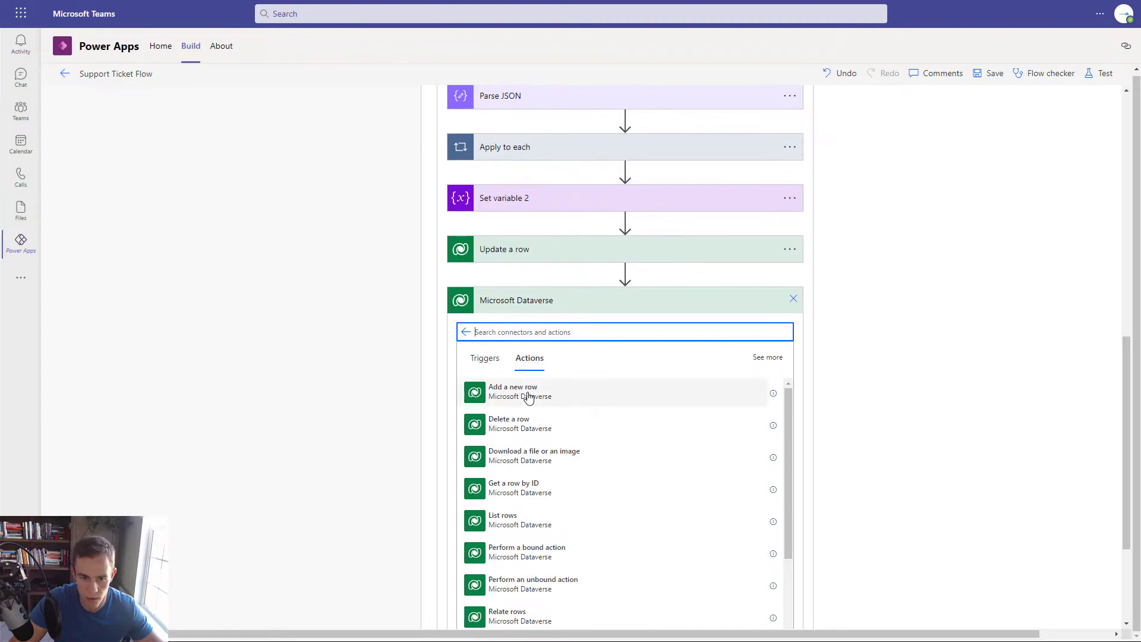
click(526, 394)
click(571, 409)
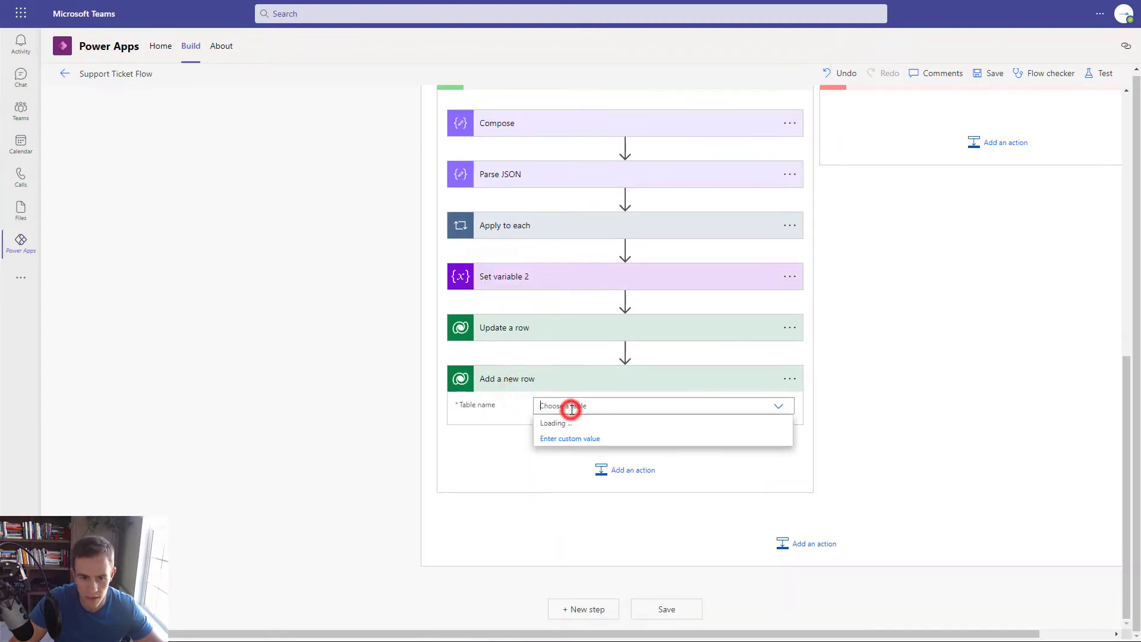
text(Comments)
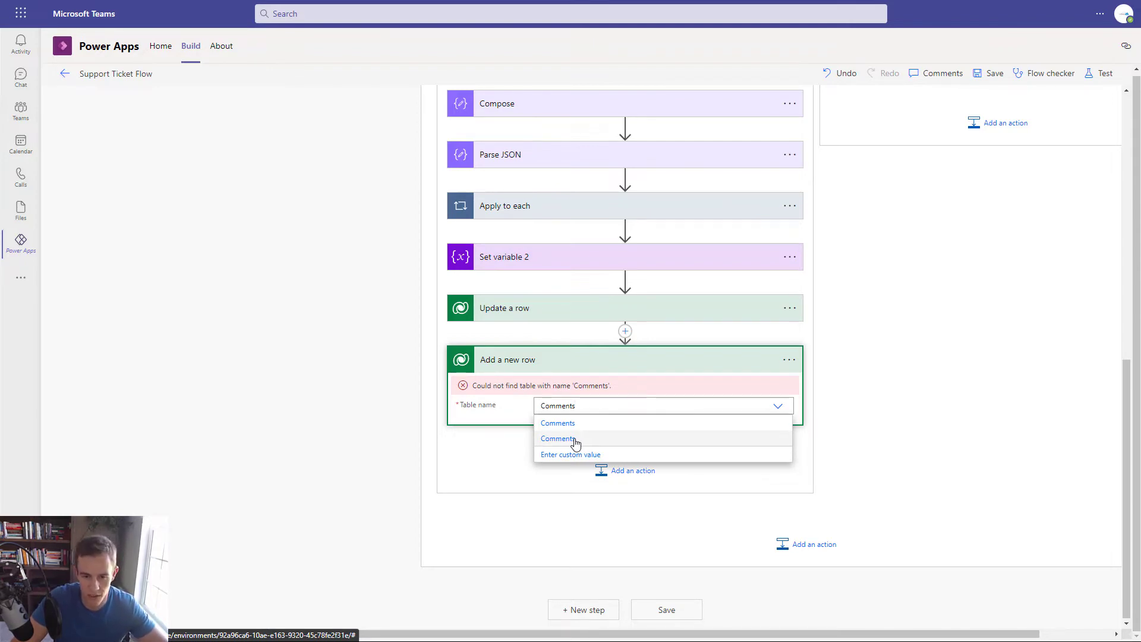
click(575, 443)
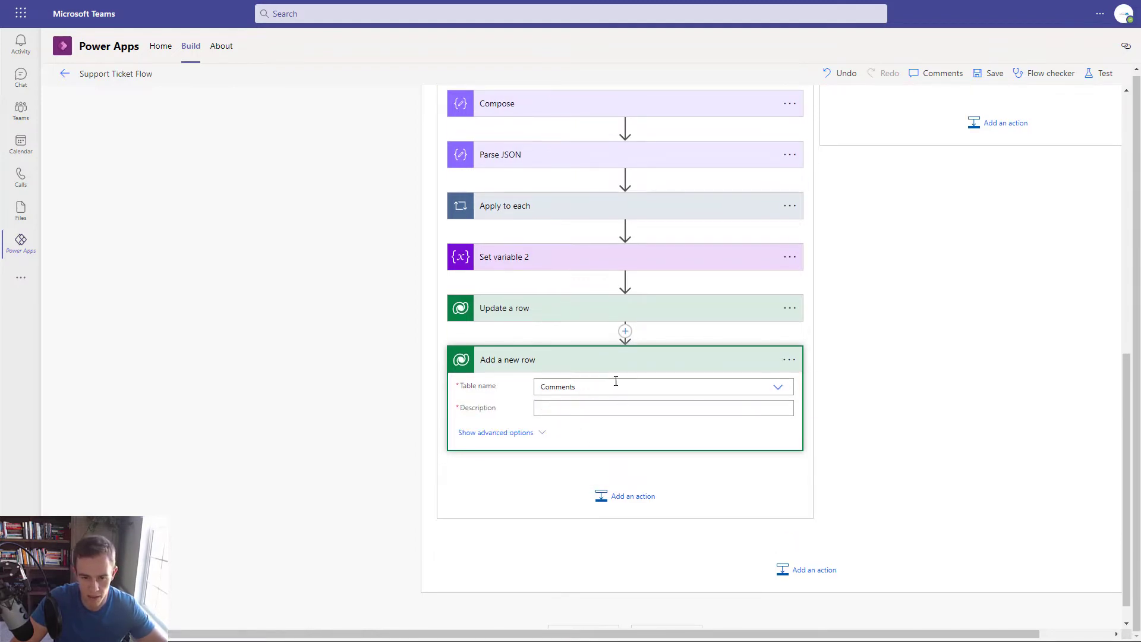
- Set the new row's Description to the email's plain text content
click(515, 433)
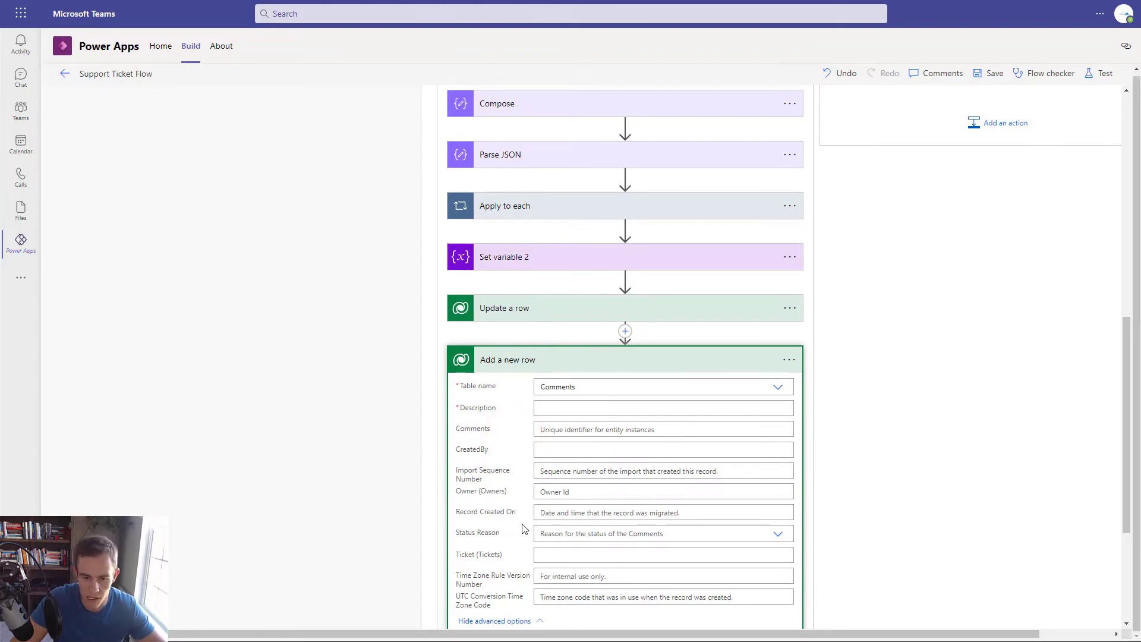
click(551, 411)
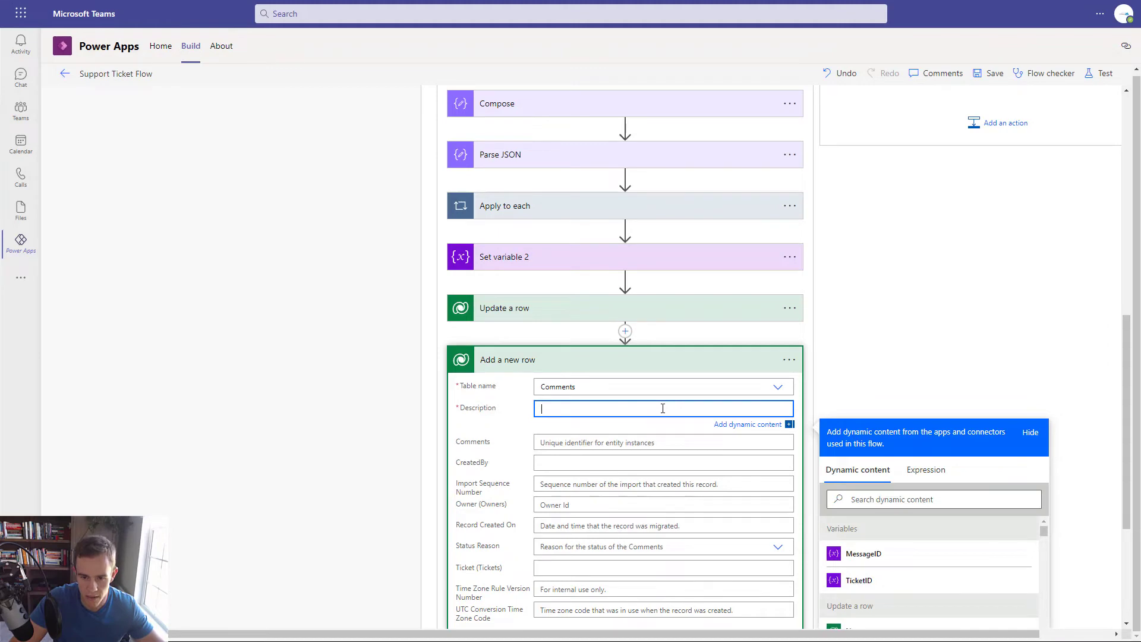
scroll(893, 494, down, 4)
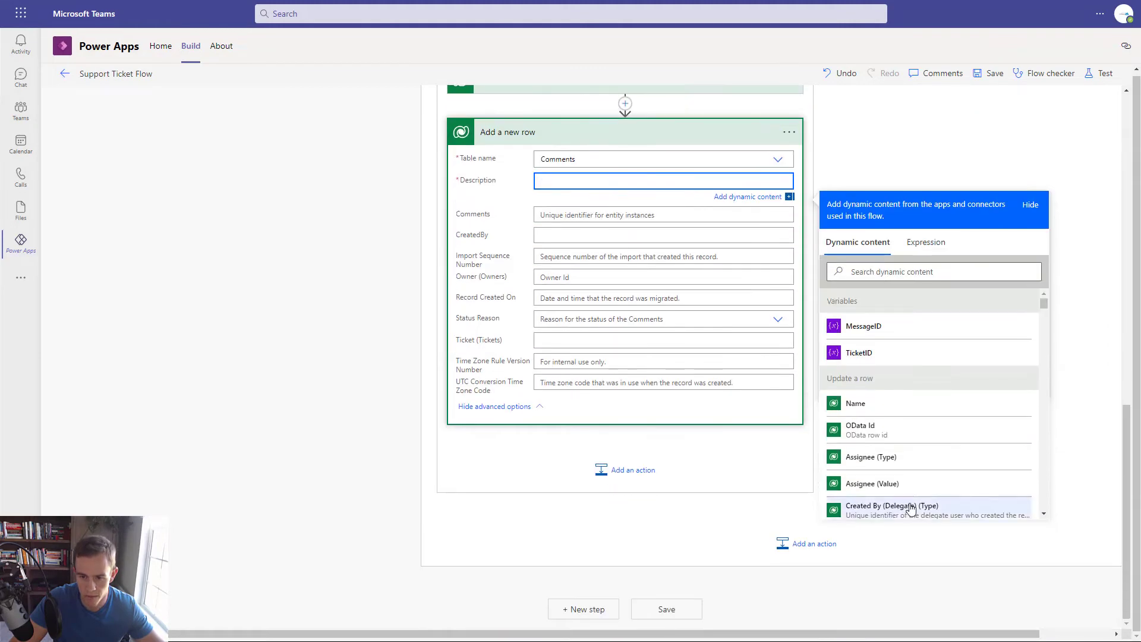
click(933, 269)
text(p)
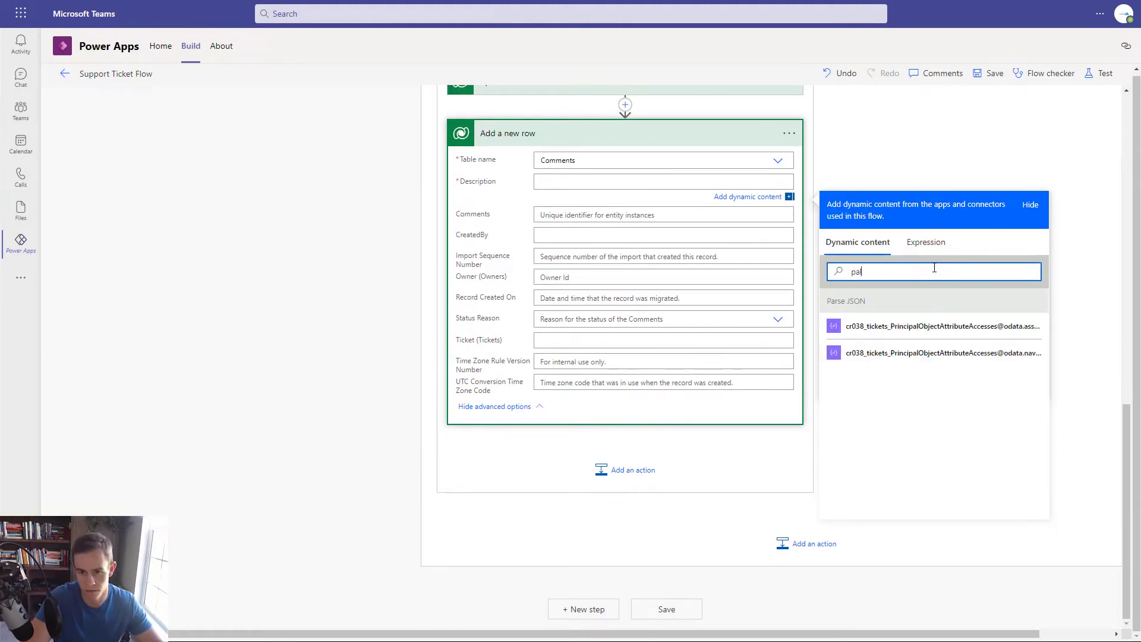
text(la)
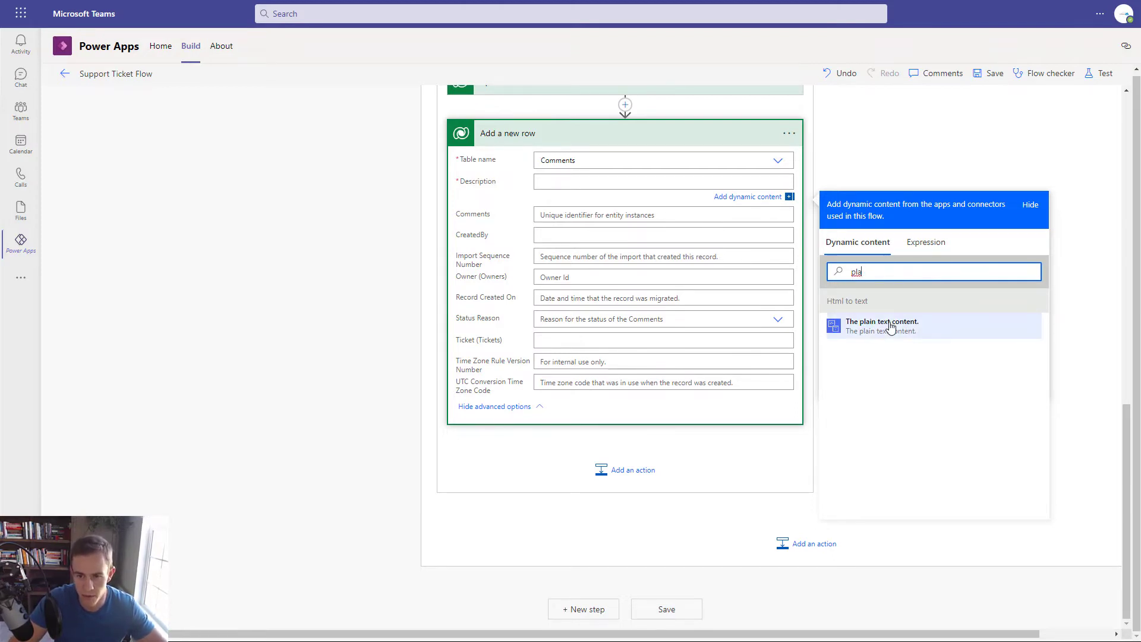
click(890, 326)
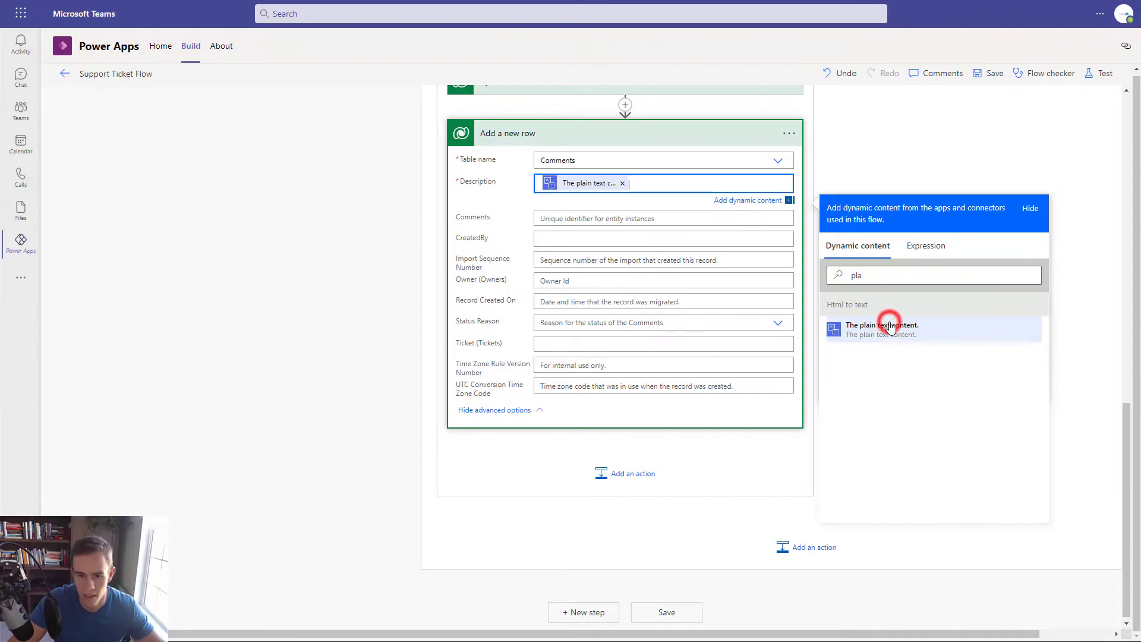
- Set the new row's CreatedBy to the email's From sender
click(579, 237)
click(922, 329)
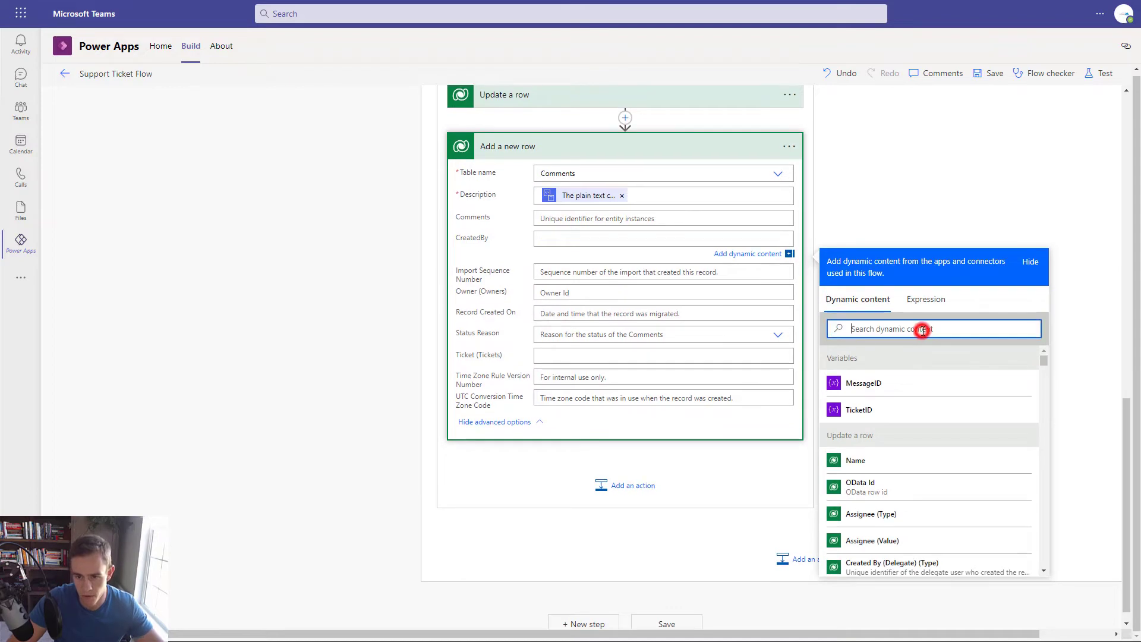
text(From)
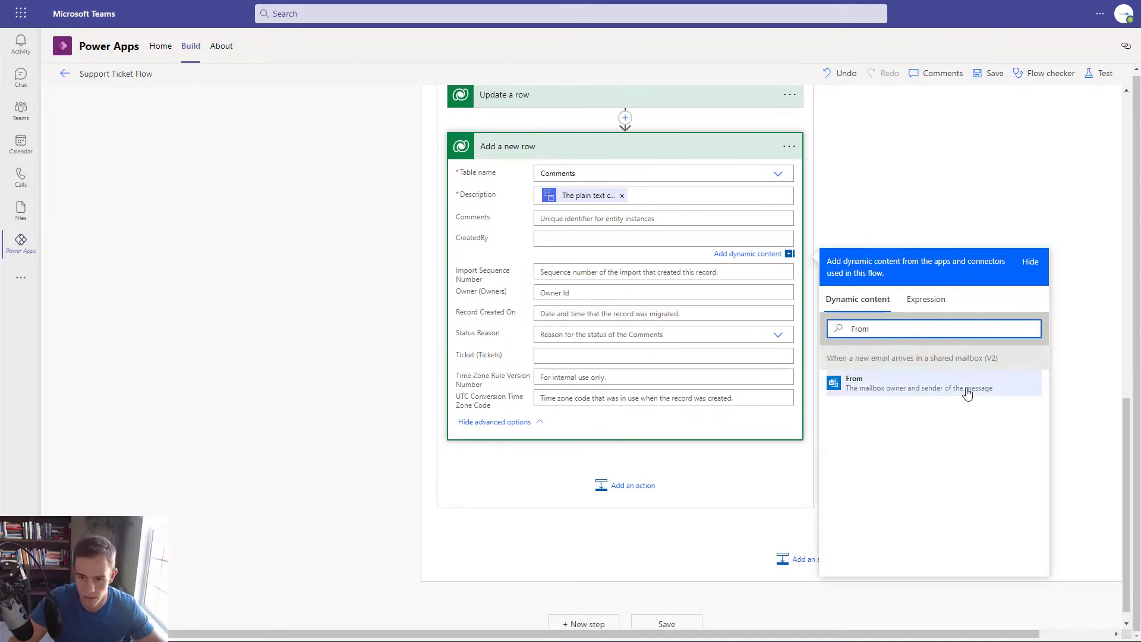
click(967, 387)
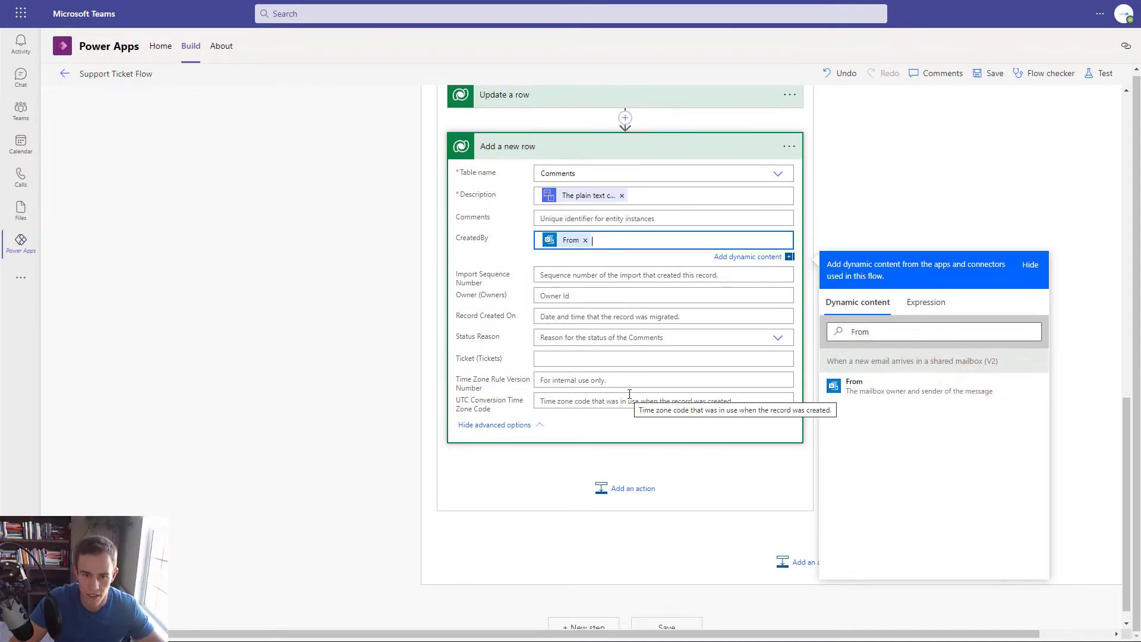
click(571, 359)
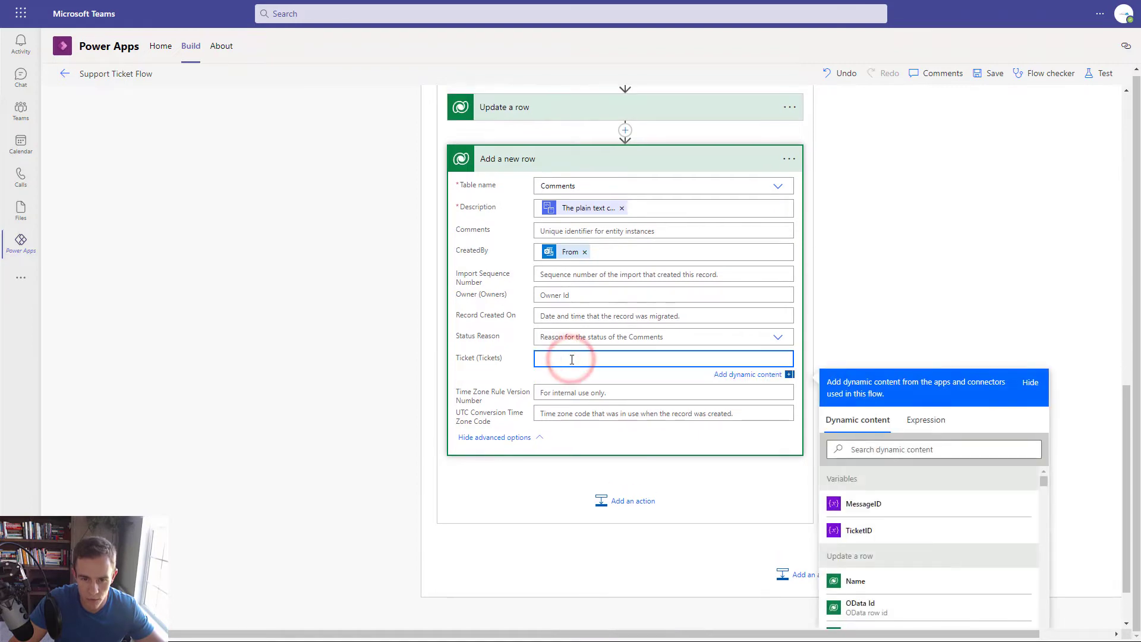
- Enter /cr038_ticketses/ plus the TicketID variable in the comment's Ticket (Tickets) lookup
text(/)
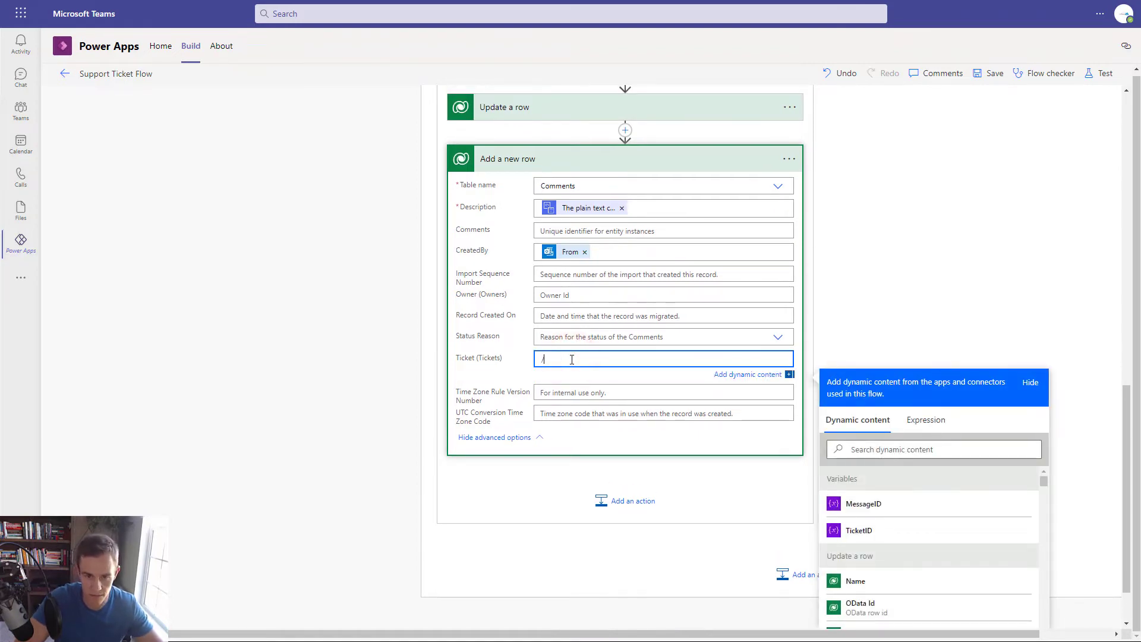
click(956, 419)
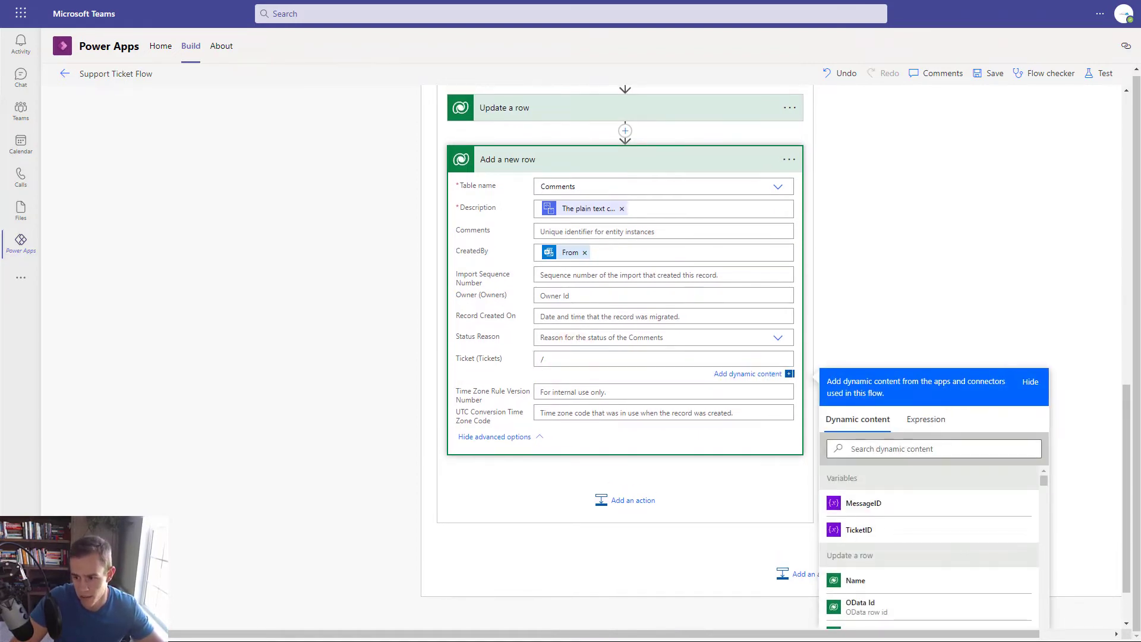
click(588, 359)
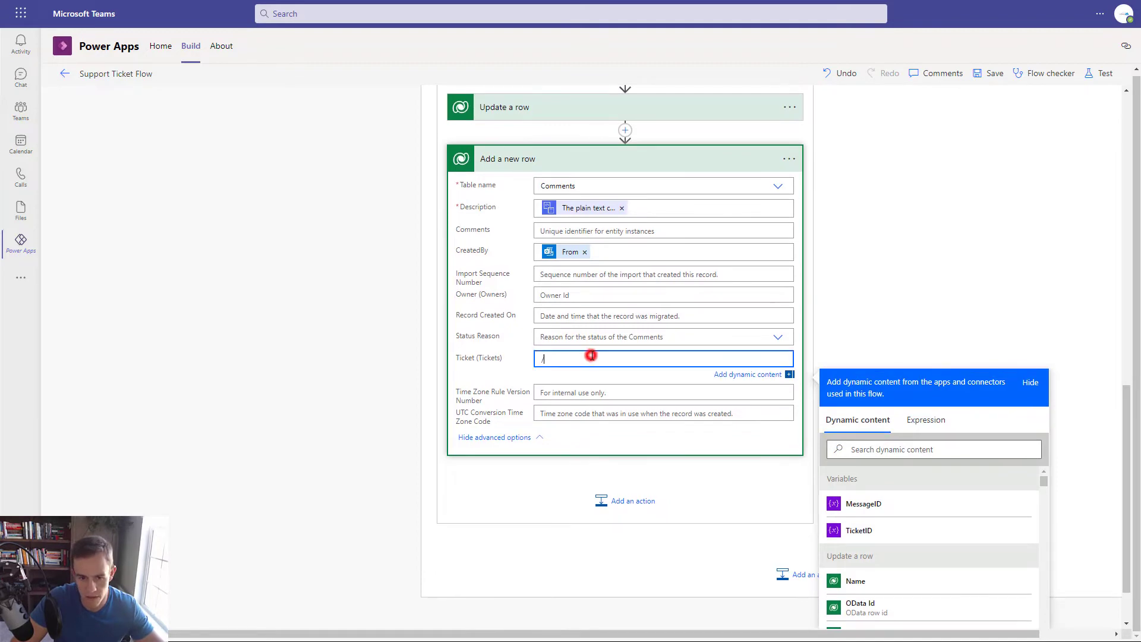
key(ctrl+v)
key(ctrl+z)
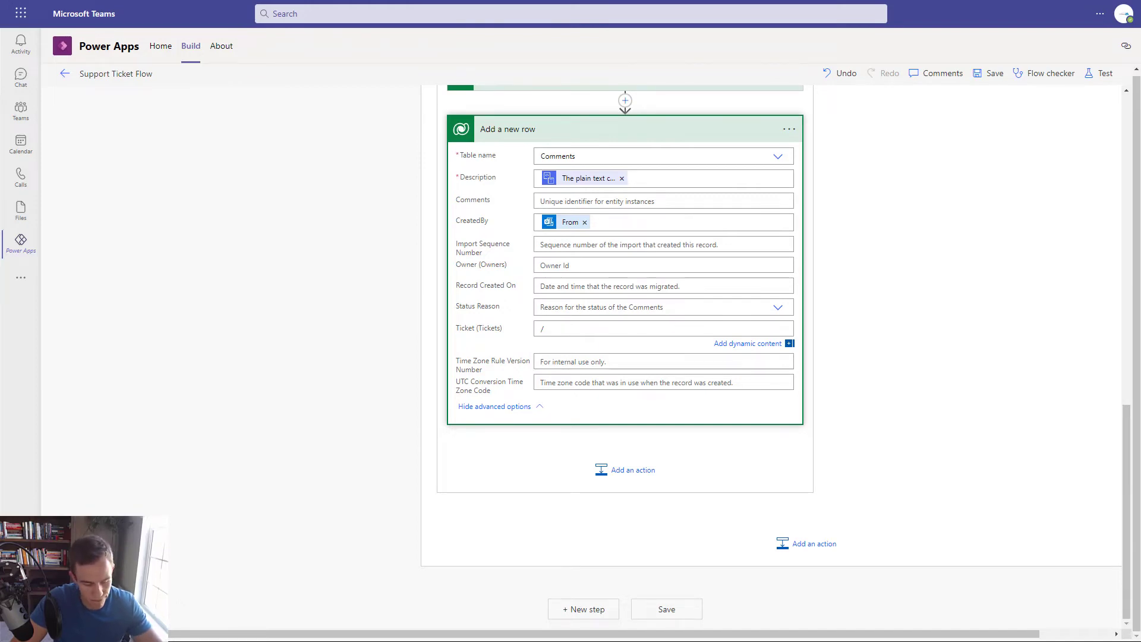
scroll(623, 357, up, 3)
click(565, 542)
text(/cr038_tickets)
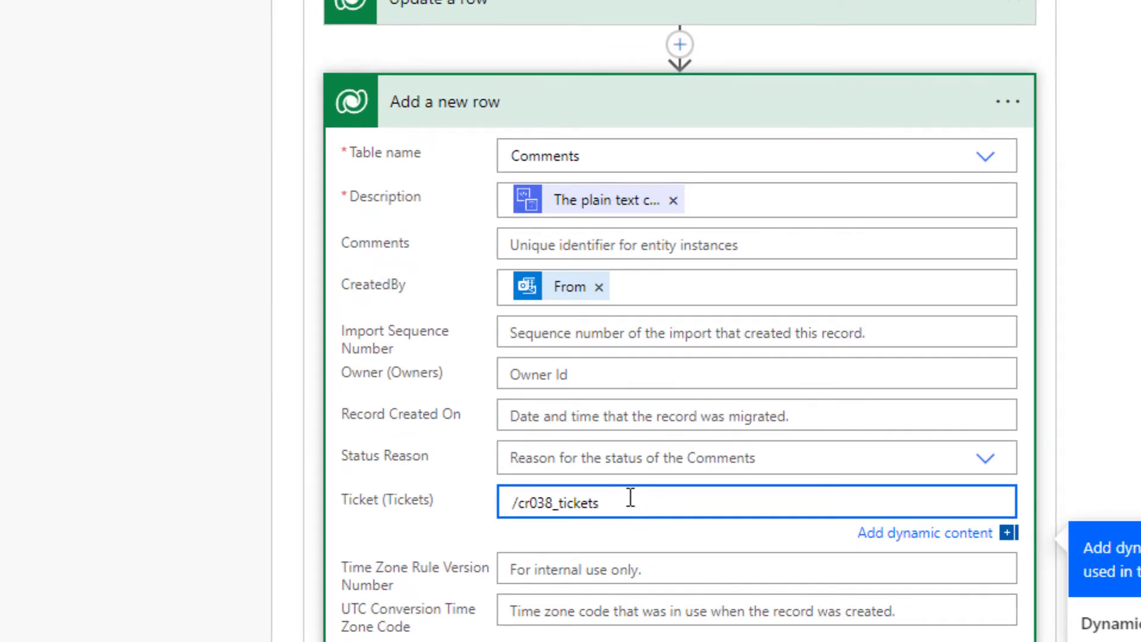
text(es/)
scroll(355, 465, down, 5)
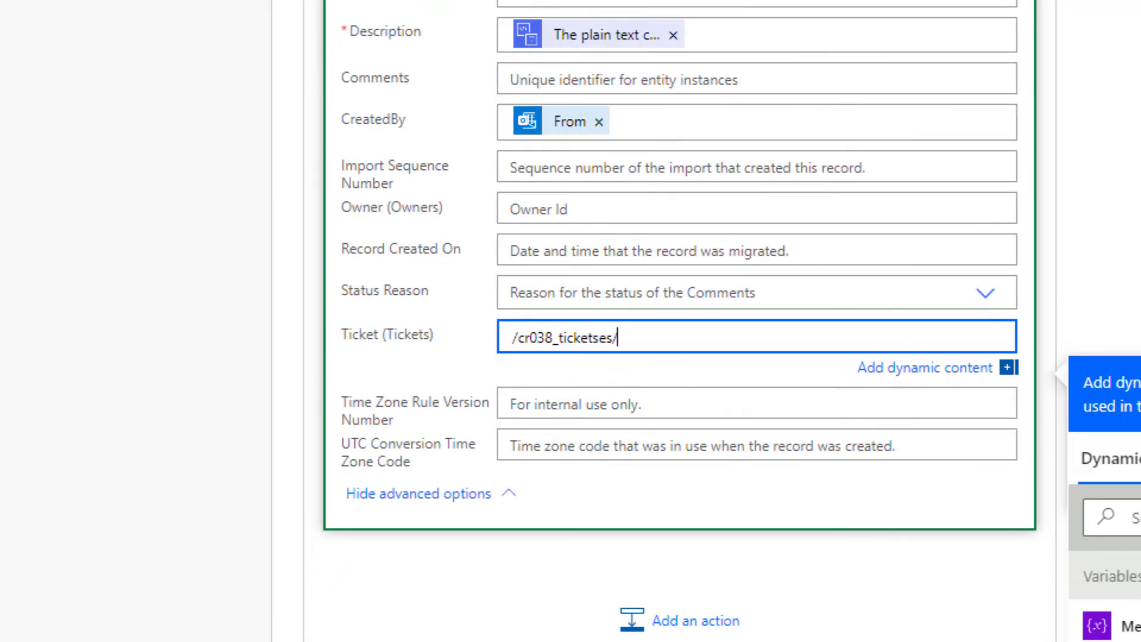
click(1122, 522)
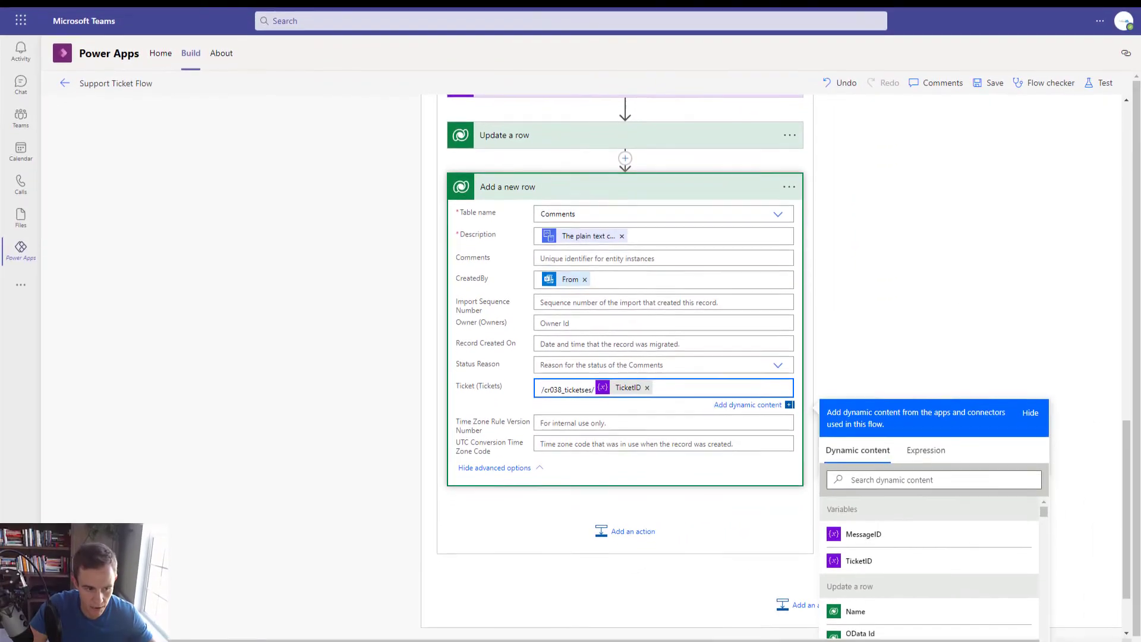
scroll(805, 319, up, 5)
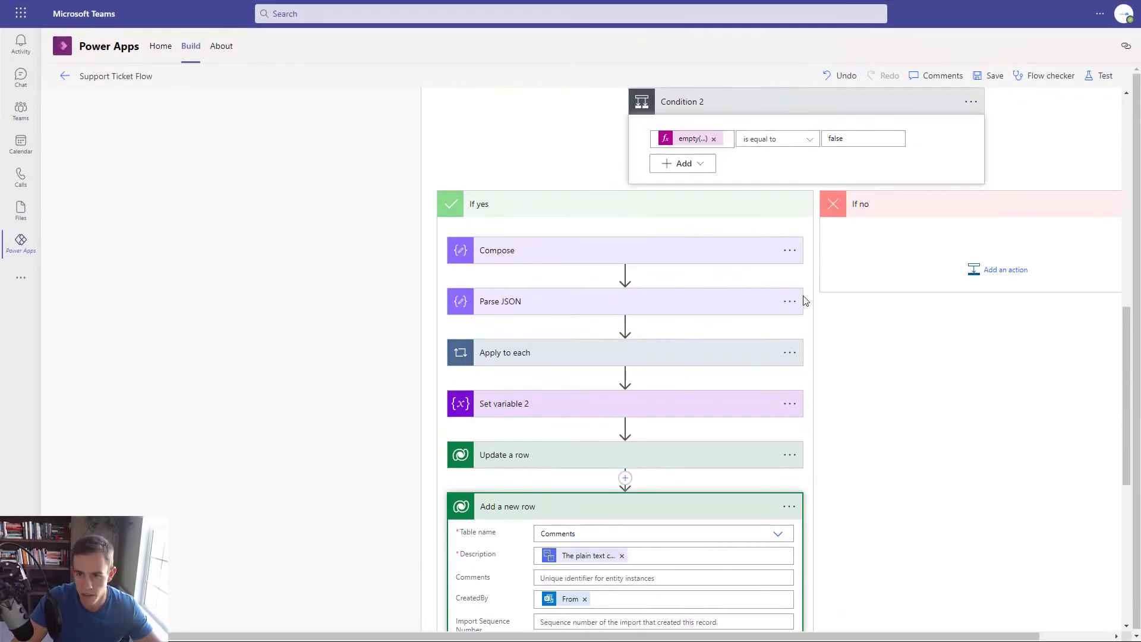
- Save the flow and test it automatically with the earlier succeeded run's trigger
click(990, 75)
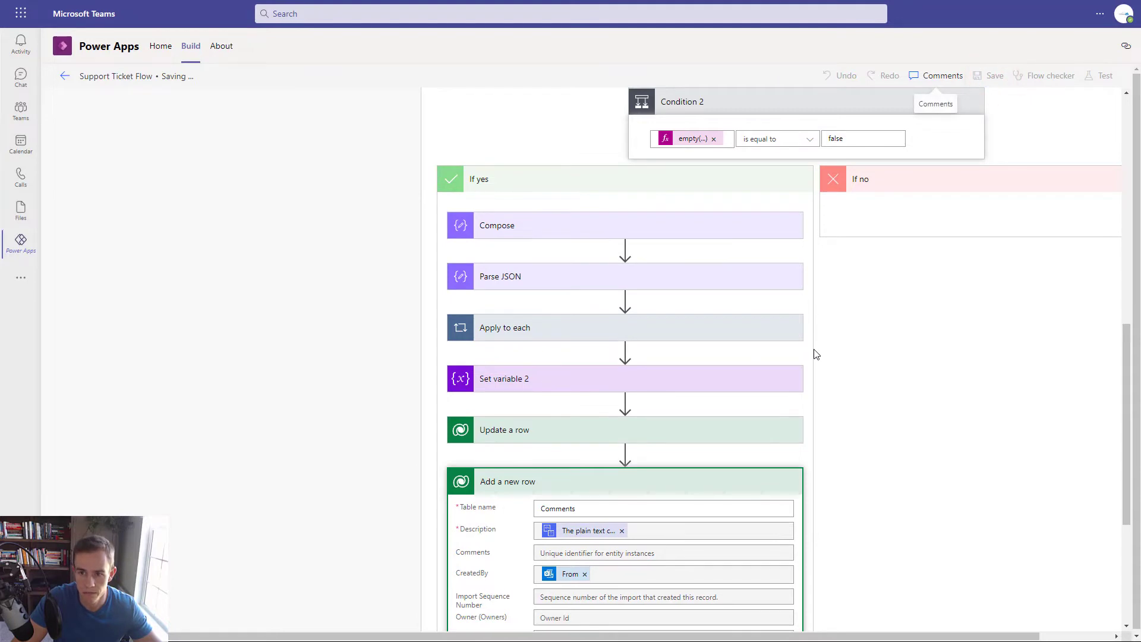
click(1099, 75)
click(979, 136)
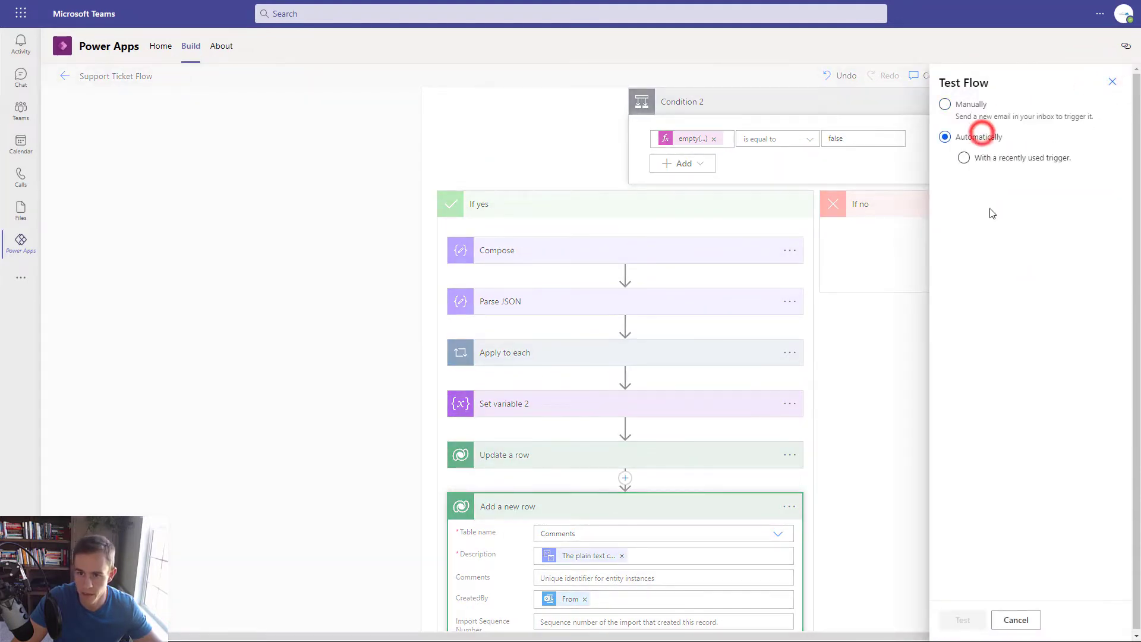
click(991, 159)
click(988, 179)
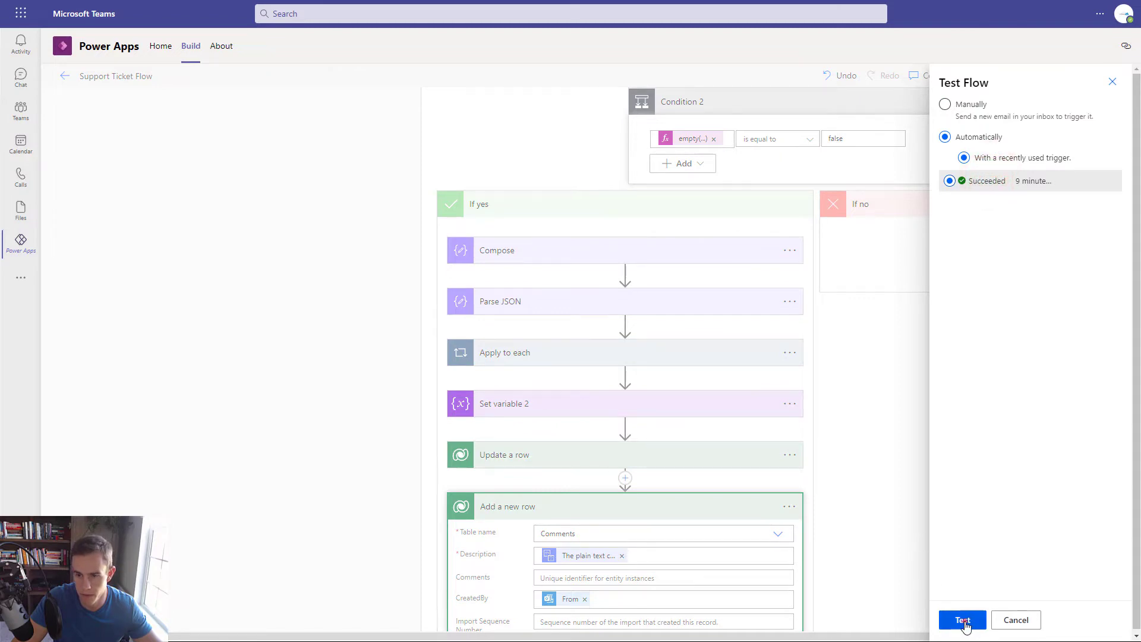
click(962, 620)
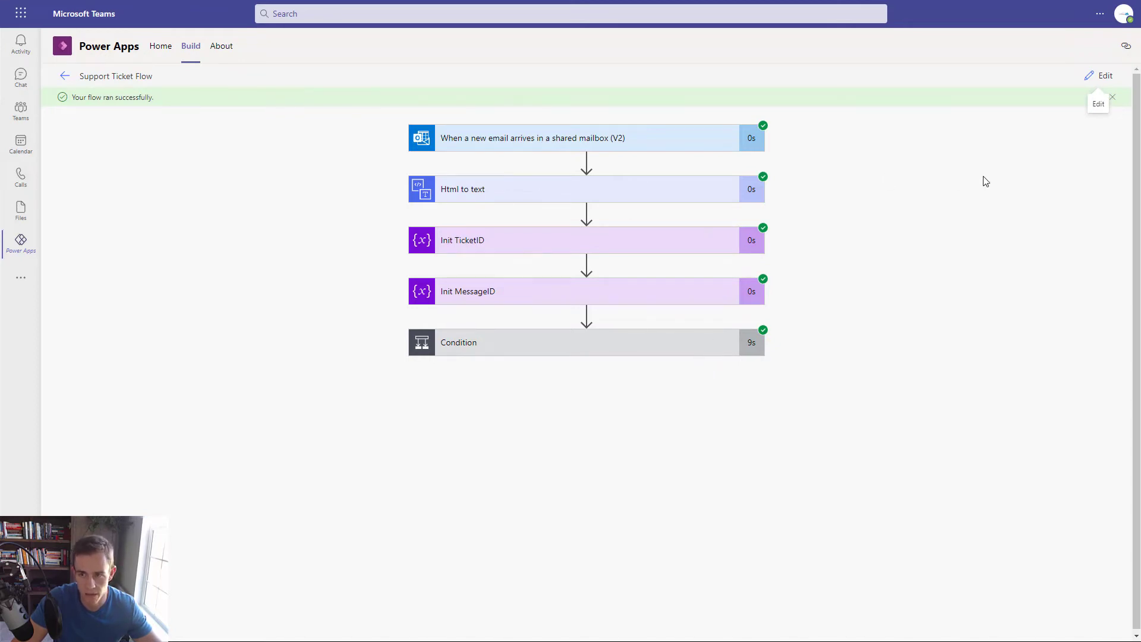
- Expand Condition, Condition 2 and Add a new row to confirm the 'This is a test.' description
click(706, 332)
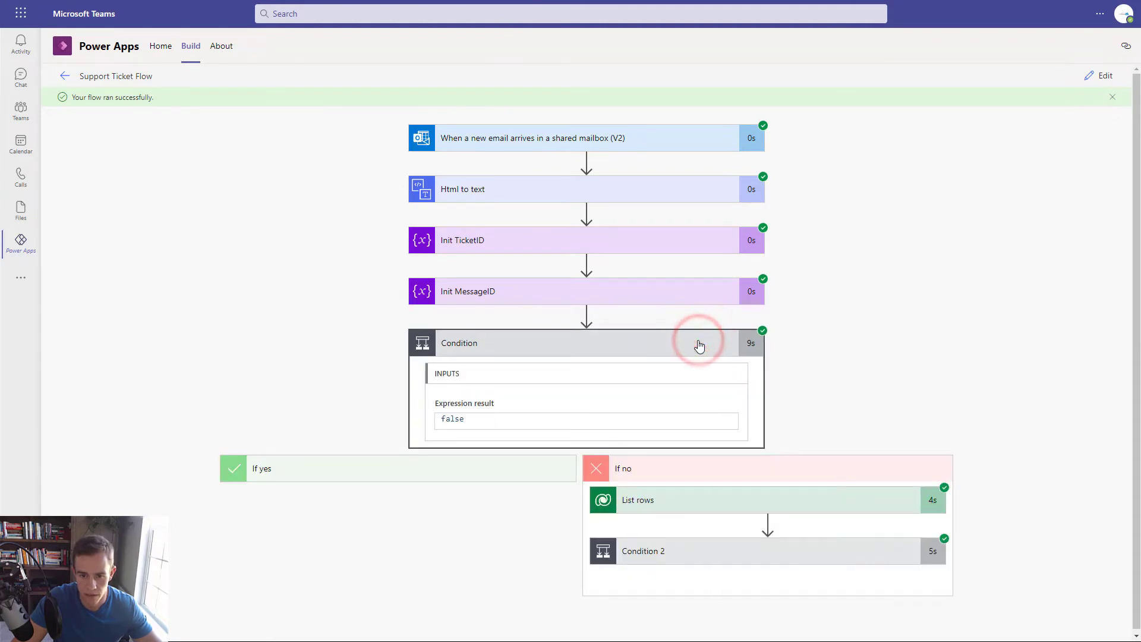
click(670, 550)
scroll(747, 430, down, 5)
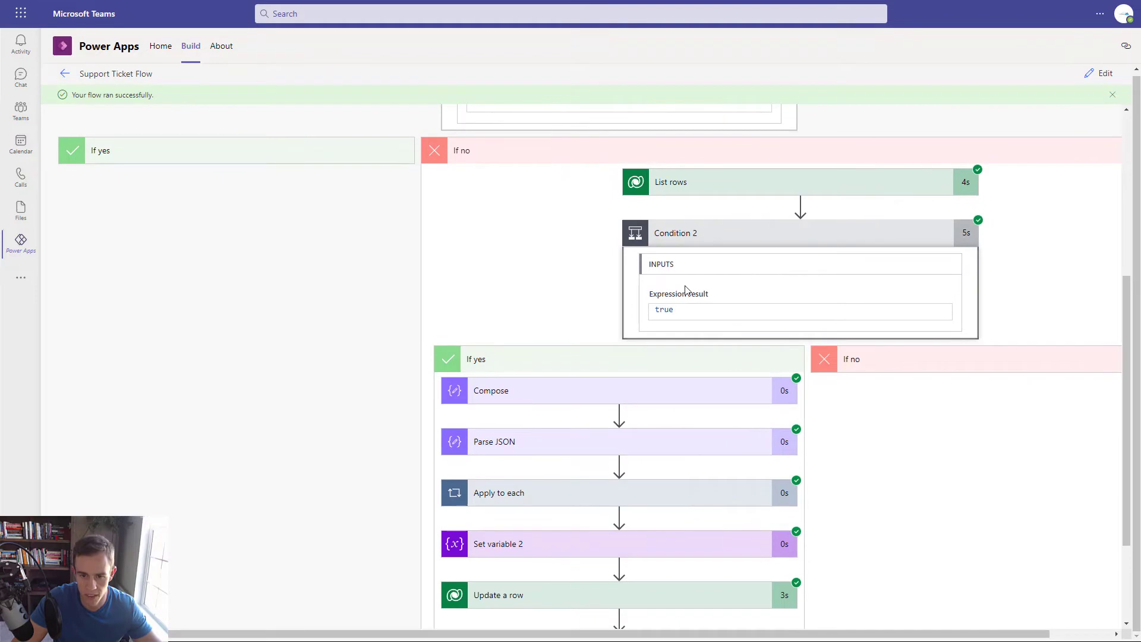
scroll(634, 356, down, 2)
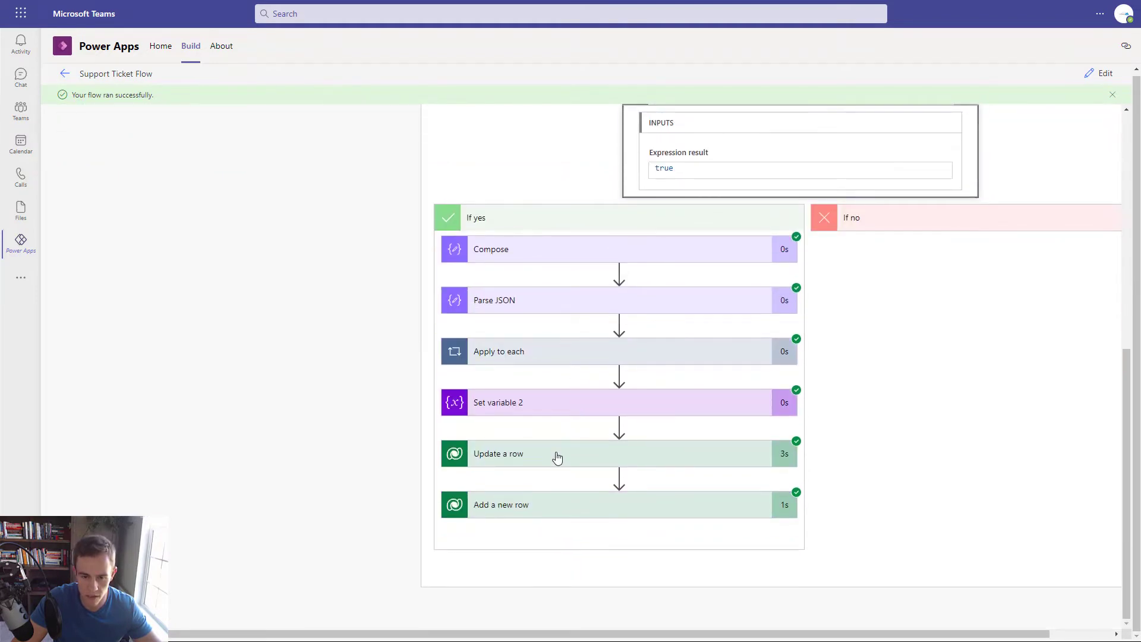
click(577, 510)
scroll(586, 455, down, 5)
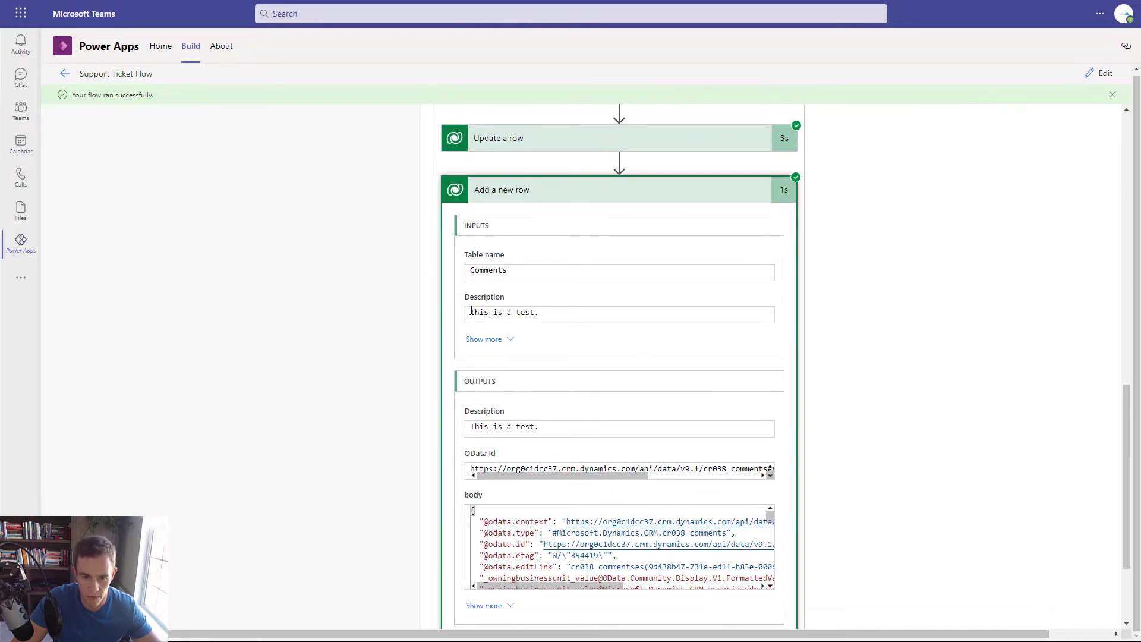
drag(471, 310, 535, 313)
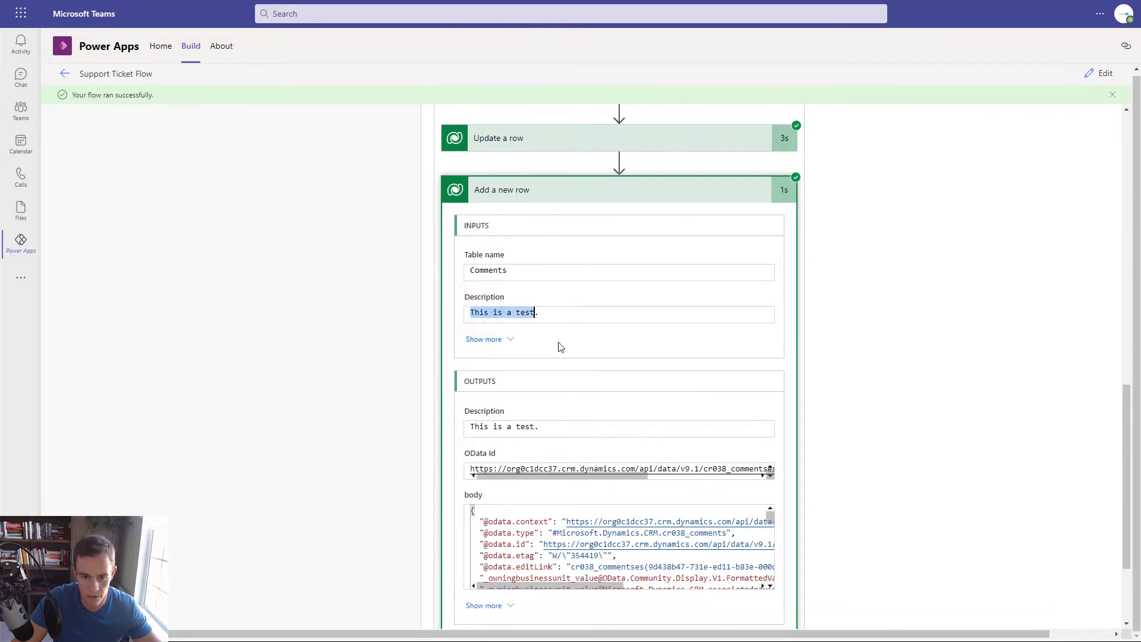
scroll(561, 347, down, 2)
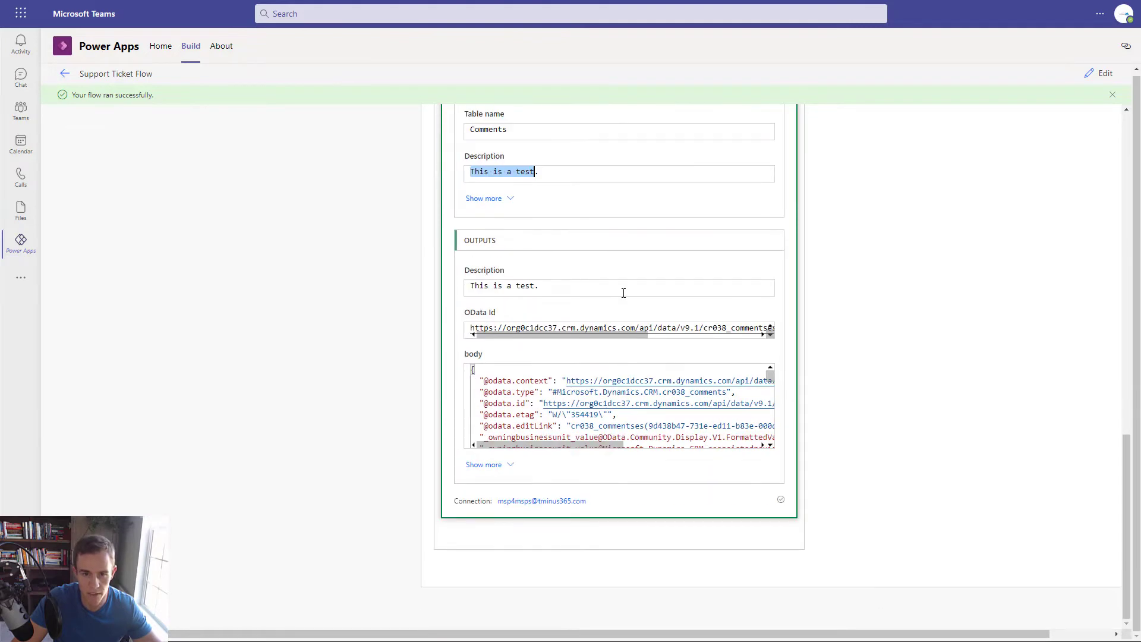
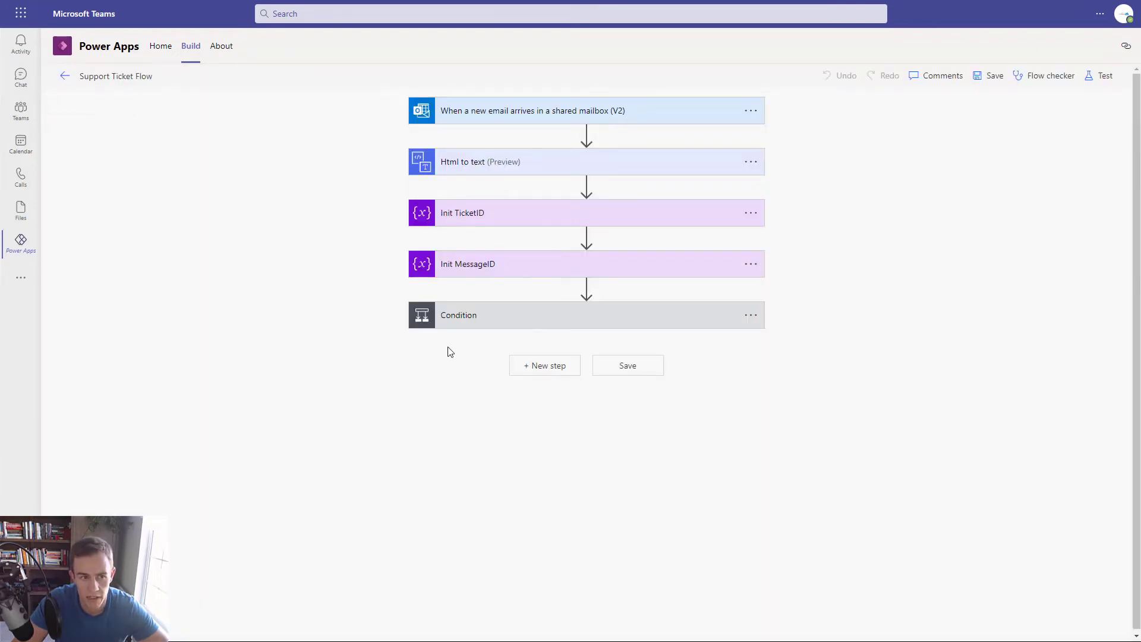
- Expand Condition and Condition 2 to inspect the Subject-contains-'Re:' rule and its yes/no branches
click(560, 314)
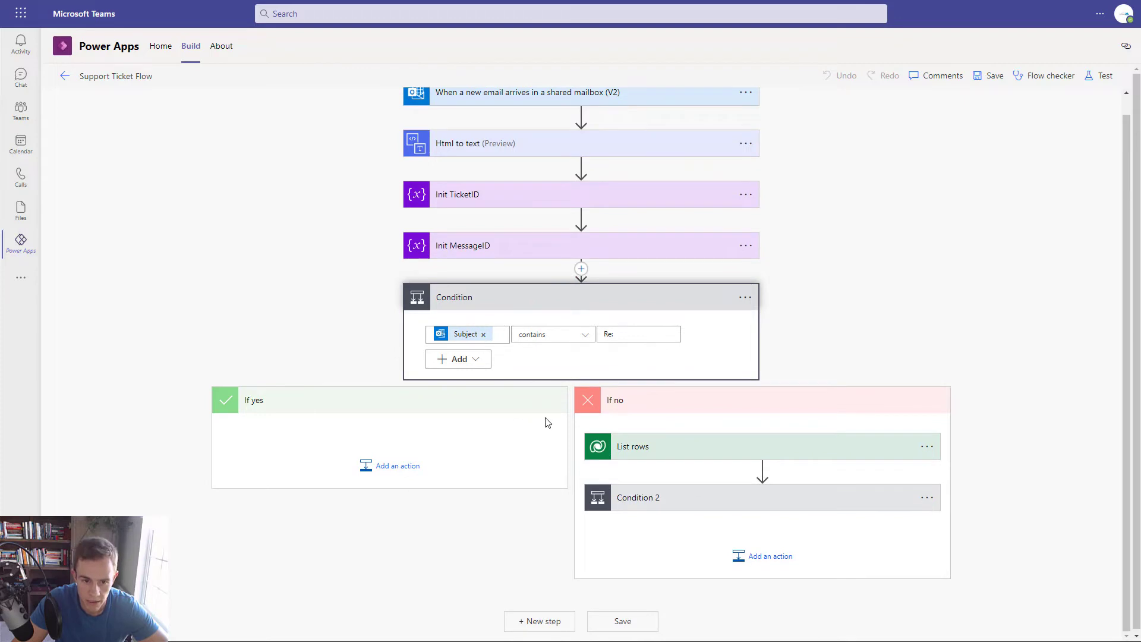
click(675, 507)
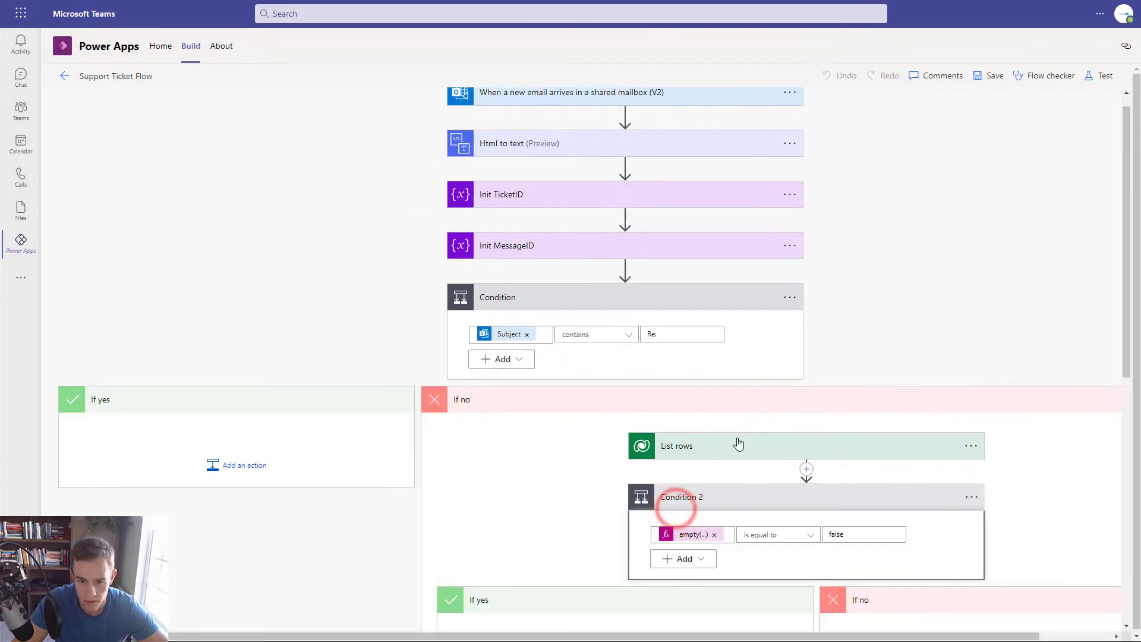
scroll(738, 445, down, 5)
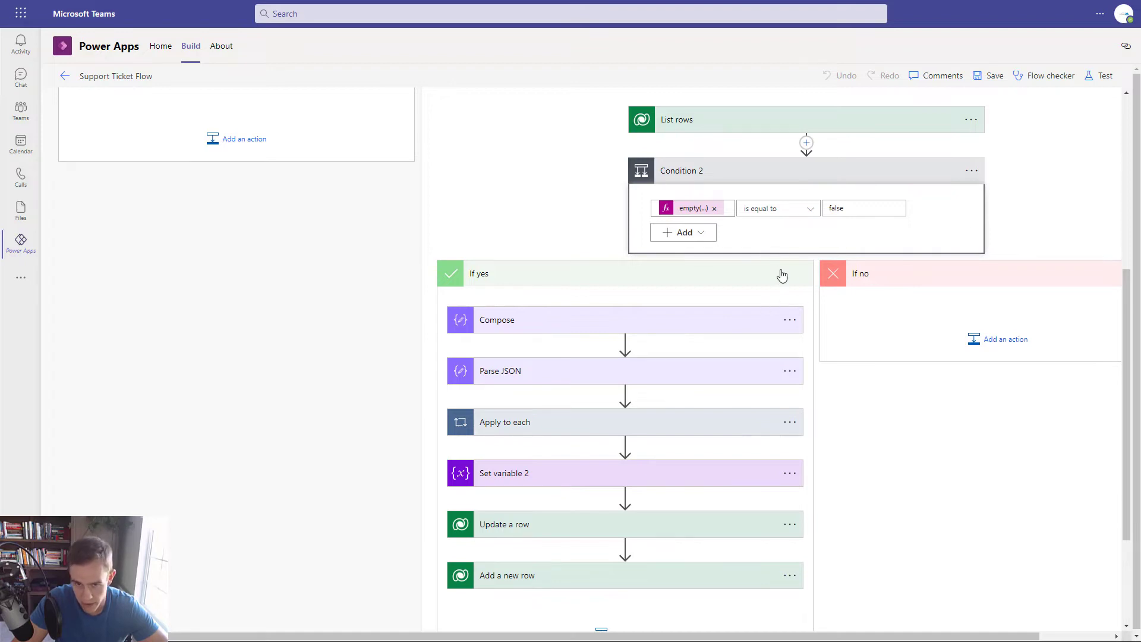
scroll(782, 275, up, 3)
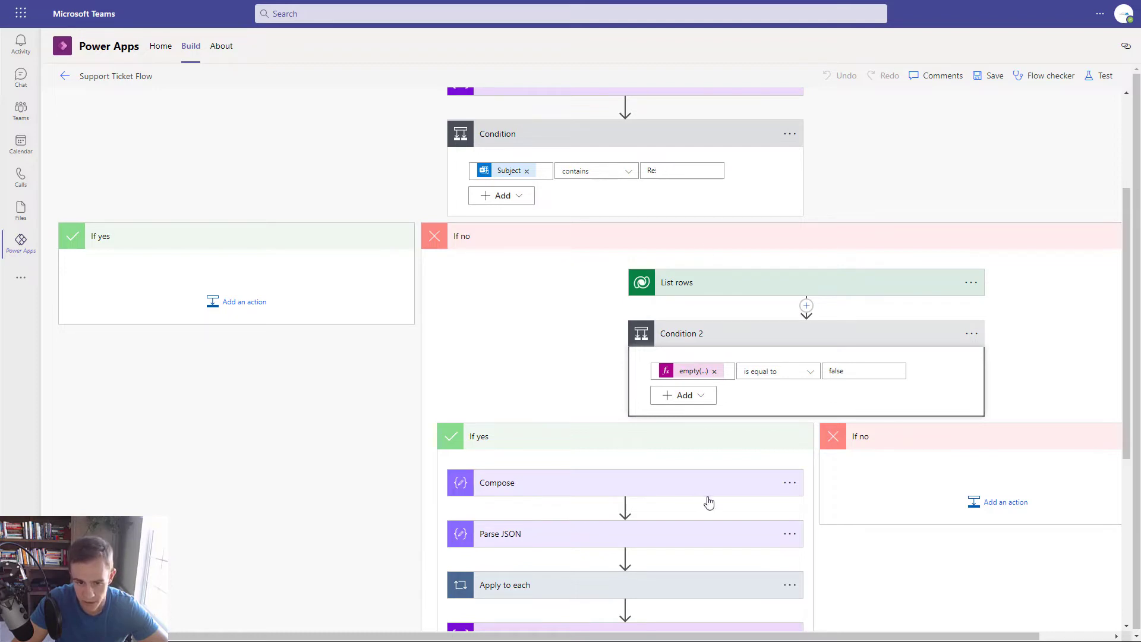
scroll(766, 509, down, 3)
scroll(776, 516, up, 3)
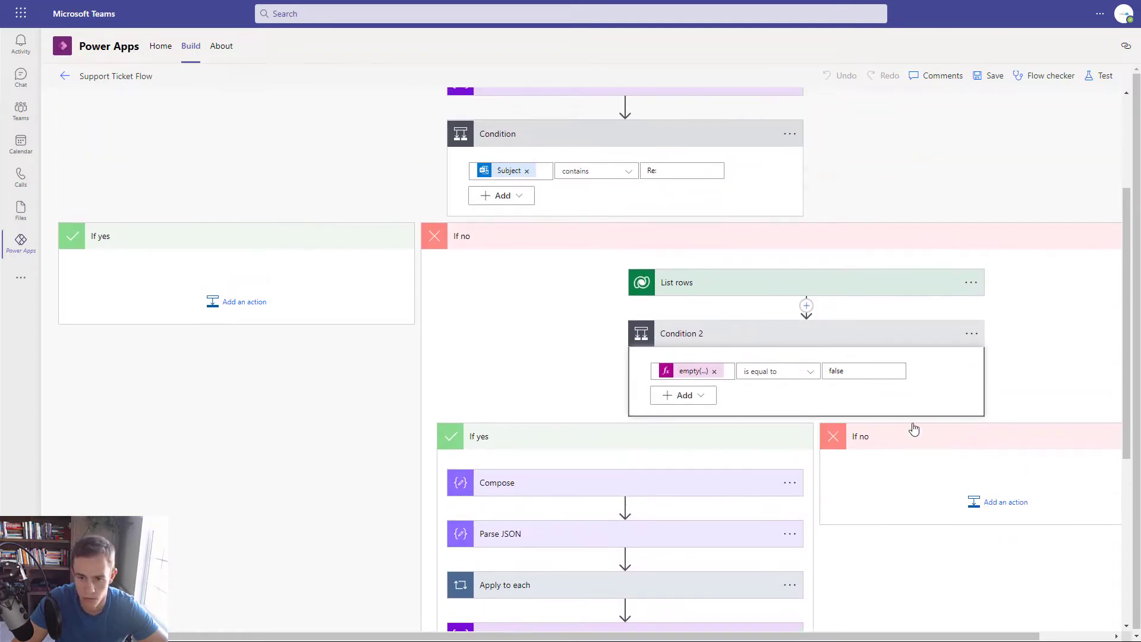
- Add a Dataverse 'Add a new row' action for the Tickets table under Condition 2's If no branch
click(987, 512)
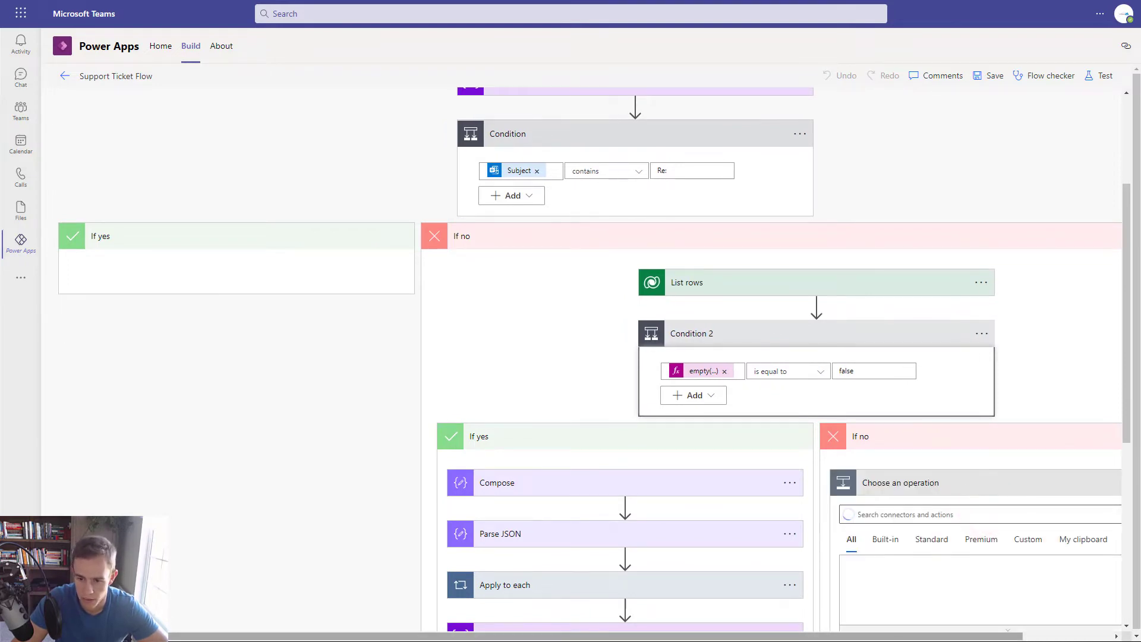
drag(905, 634, 983, 633)
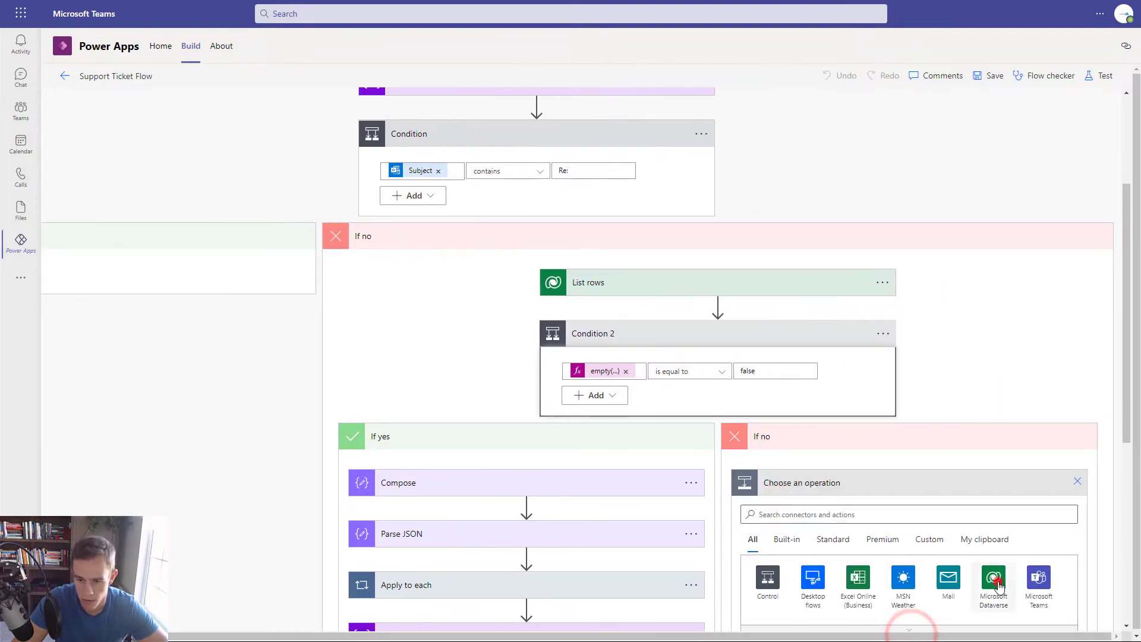
click(997, 581)
scroll(839, 510, down, 3)
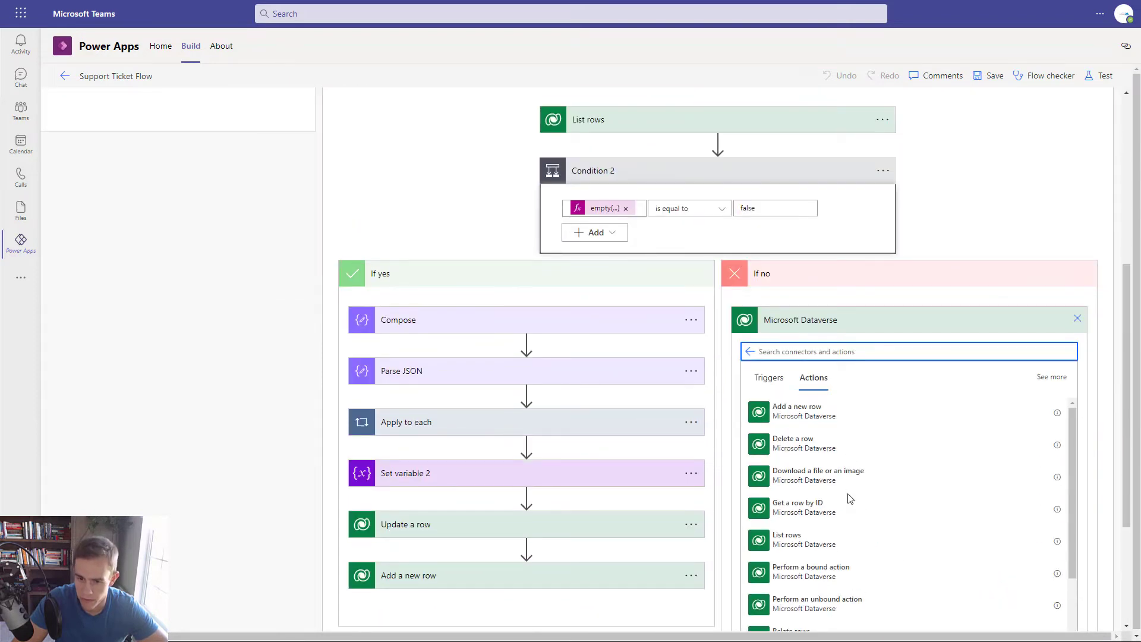
click(841, 412)
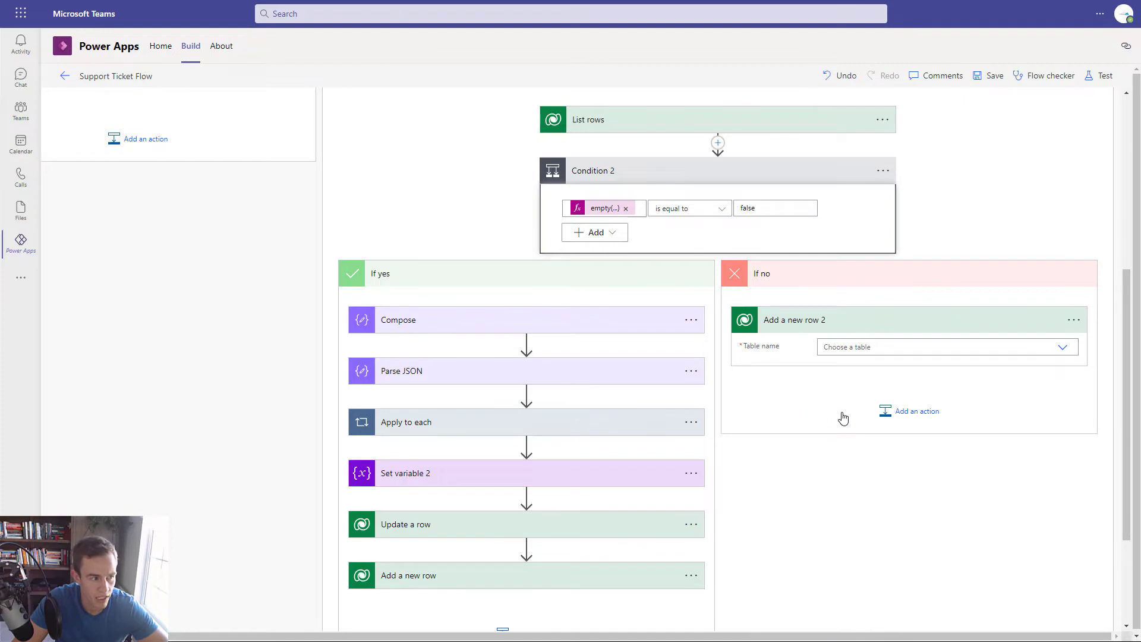
click(857, 345)
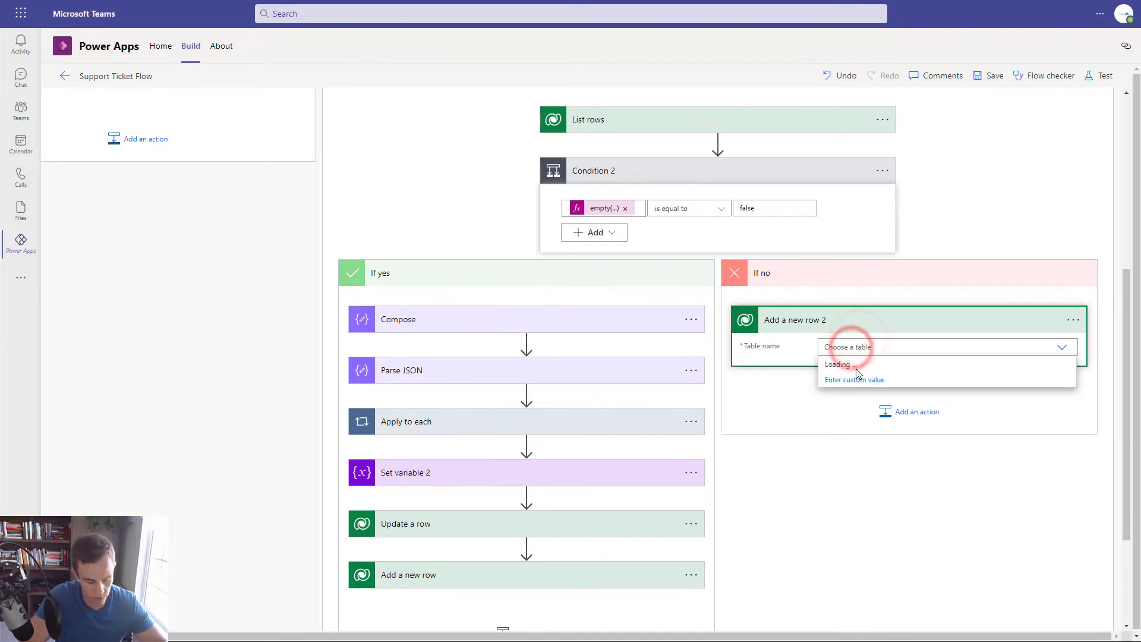
text(Tickets)
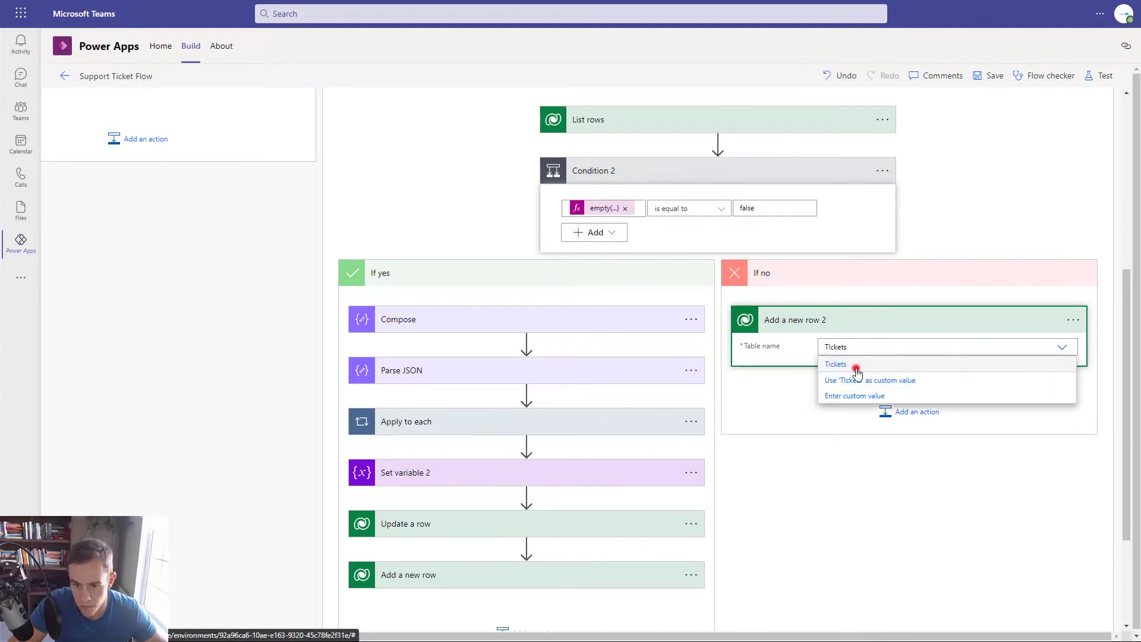
click(855, 364)
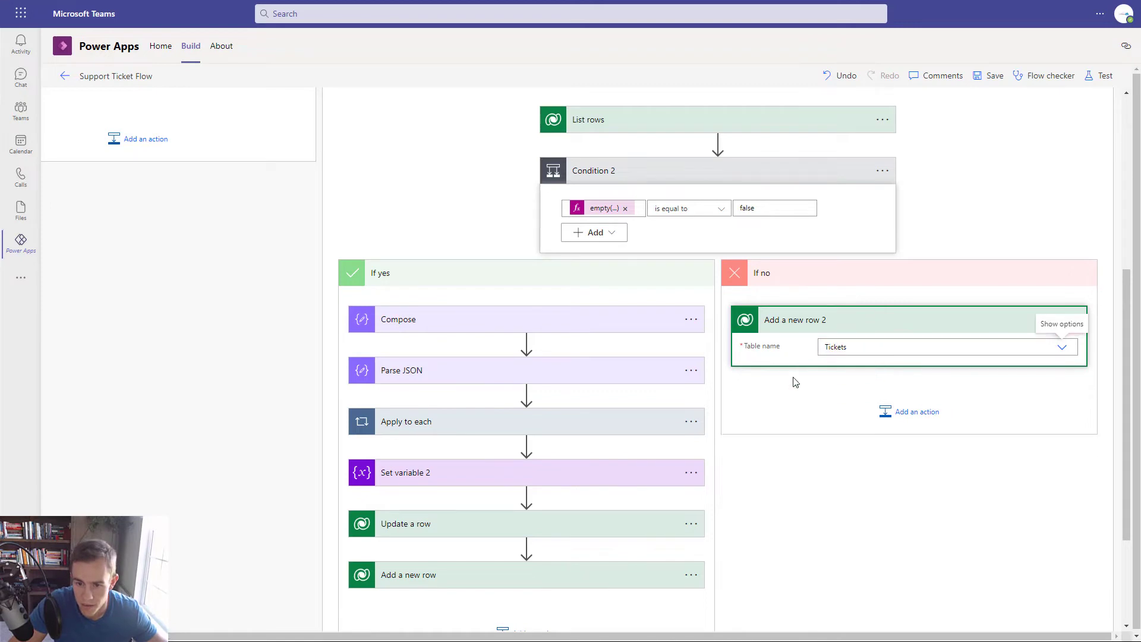
- Map the new row's Name to the email Subject and set its Status to New
click(867, 371)
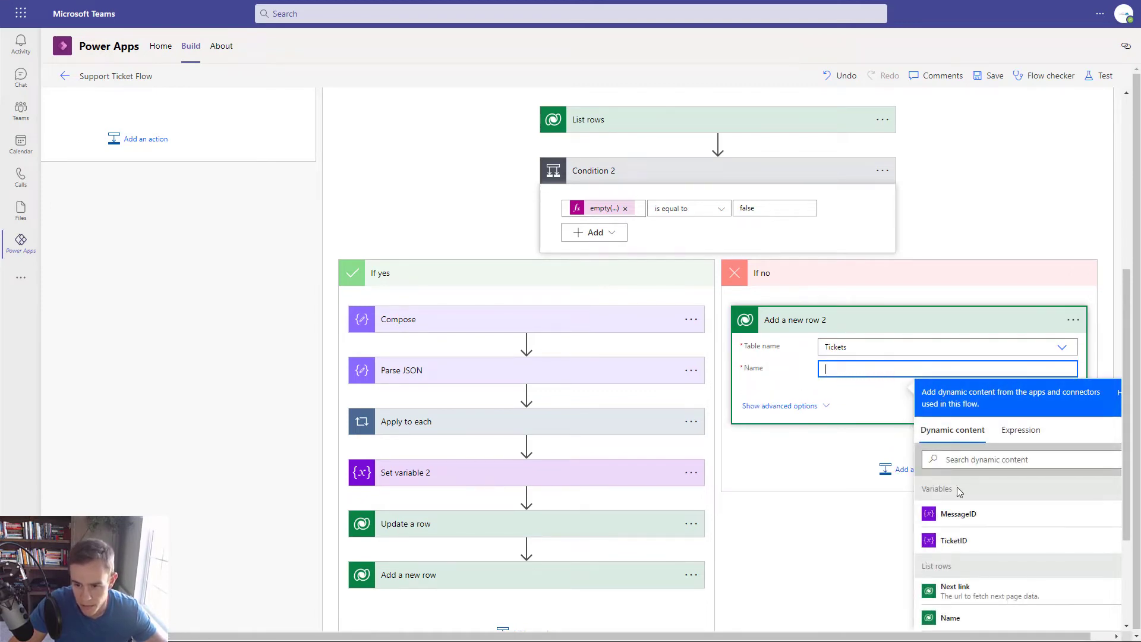
click(972, 458)
text(Subjec)
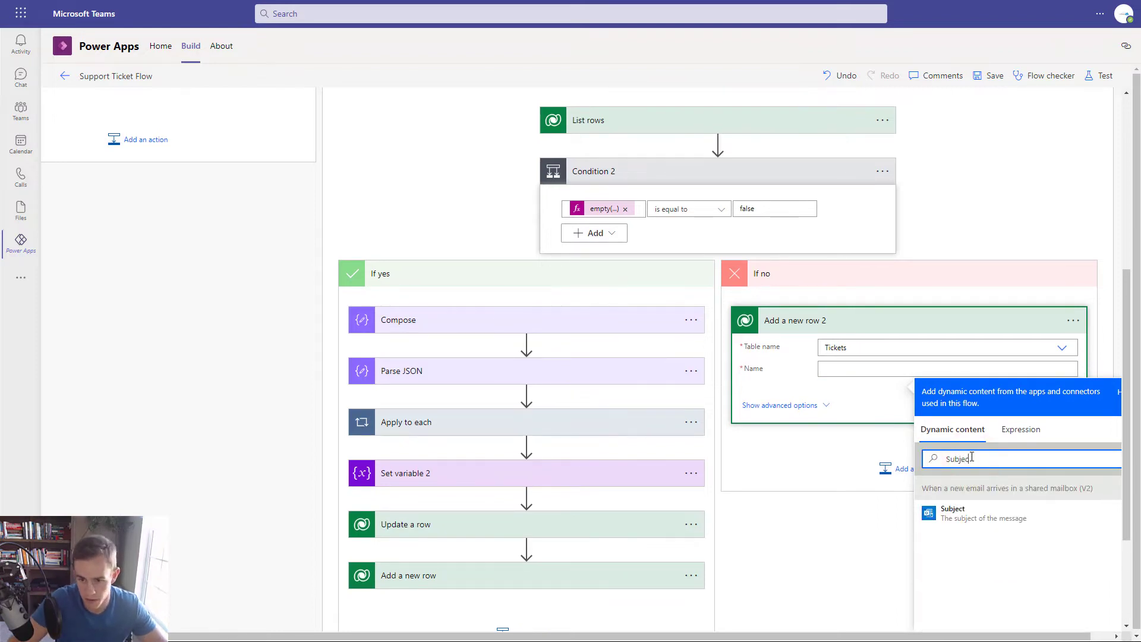
click(965, 514)
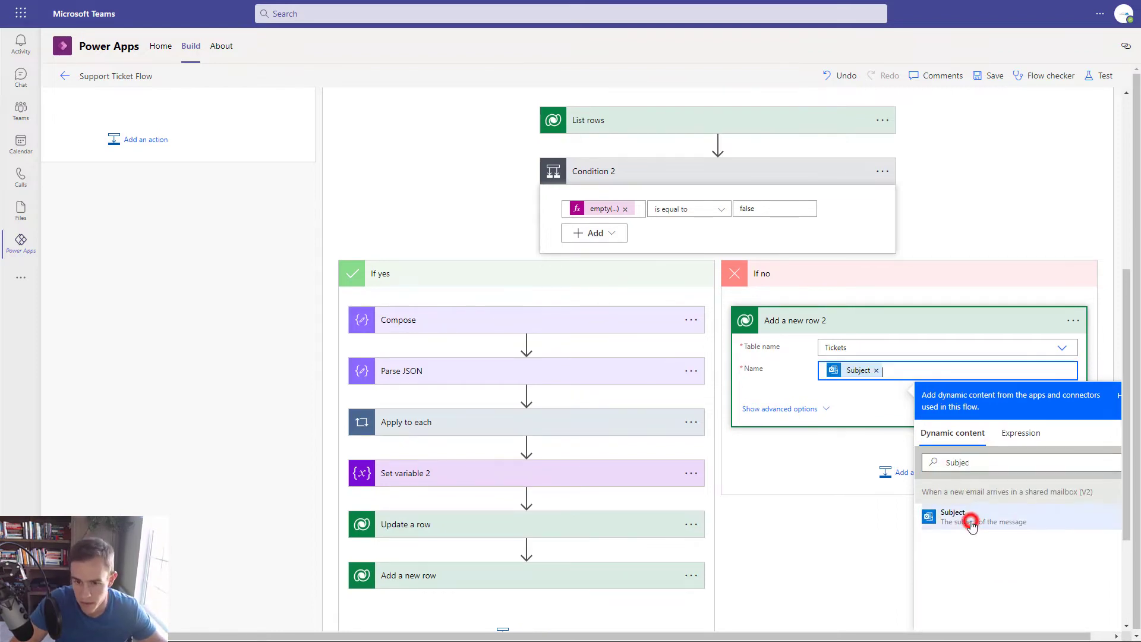
click(790, 404)
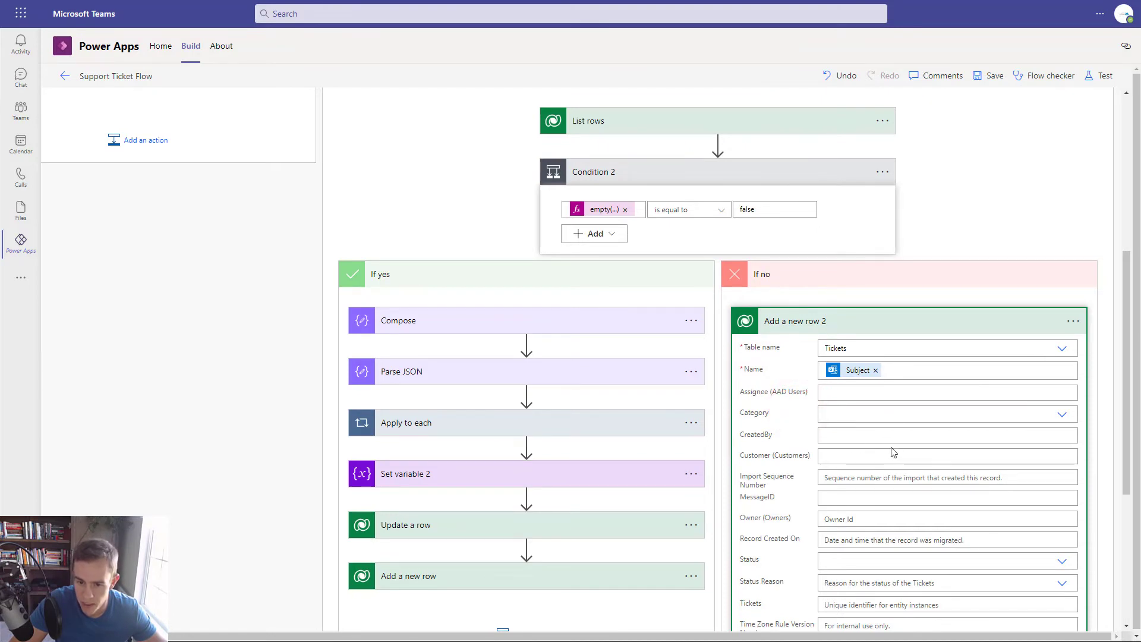
scroll(886, 464, down, 2)
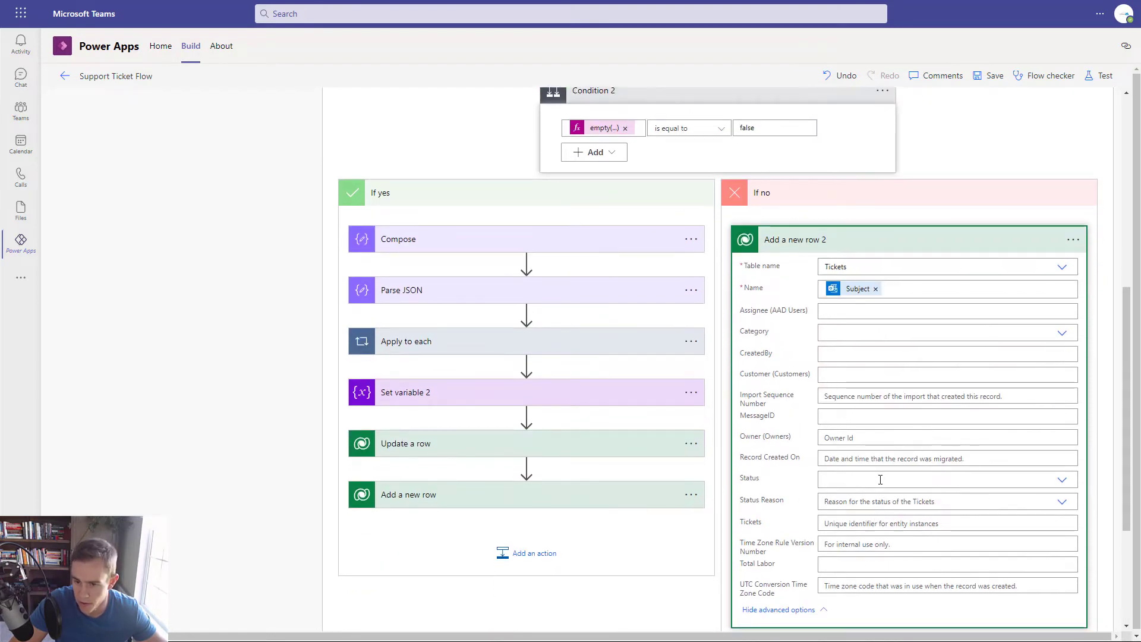
click(879, 478)
click(847, 515)
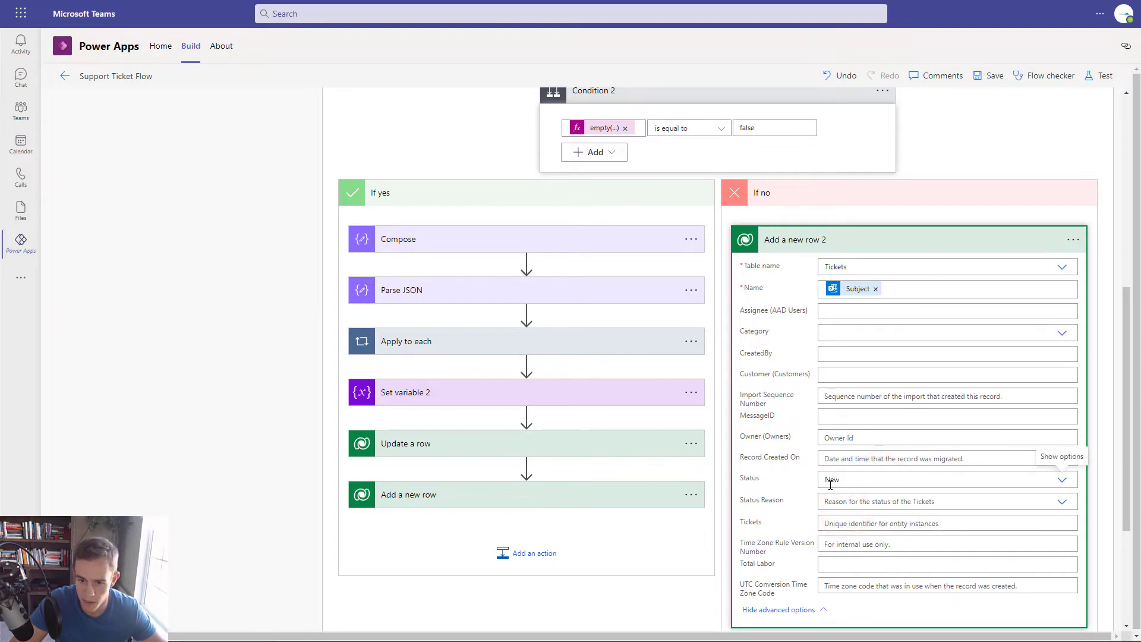
- Fill CreatedBy with the email's From and MessageID with the MessageID variable
click(839, 349)
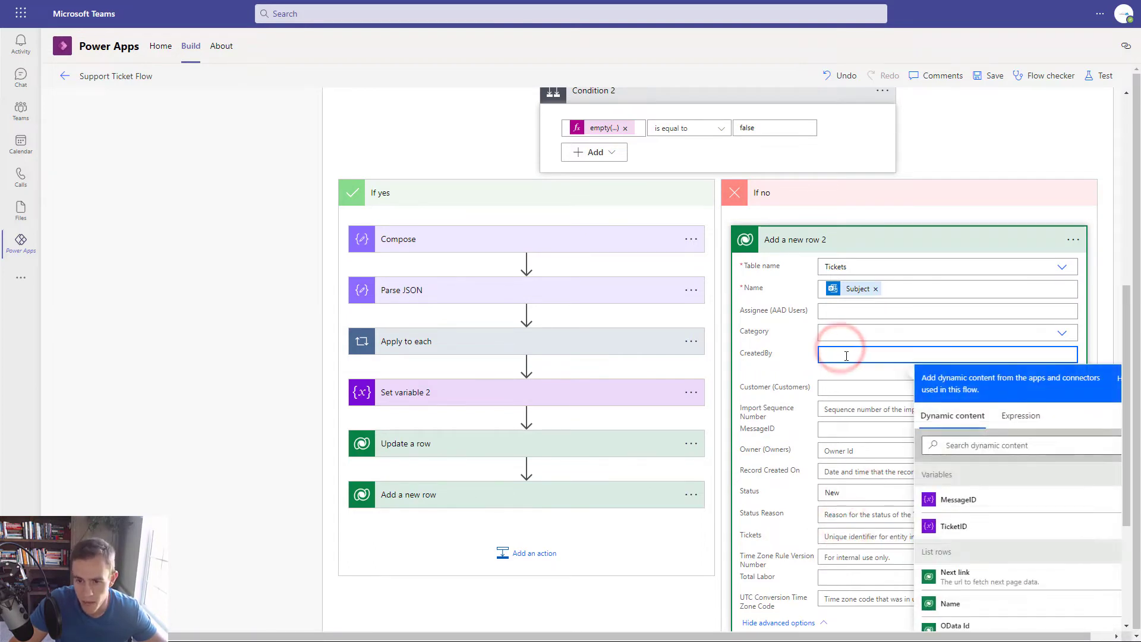
click(967, 442)
text(From)
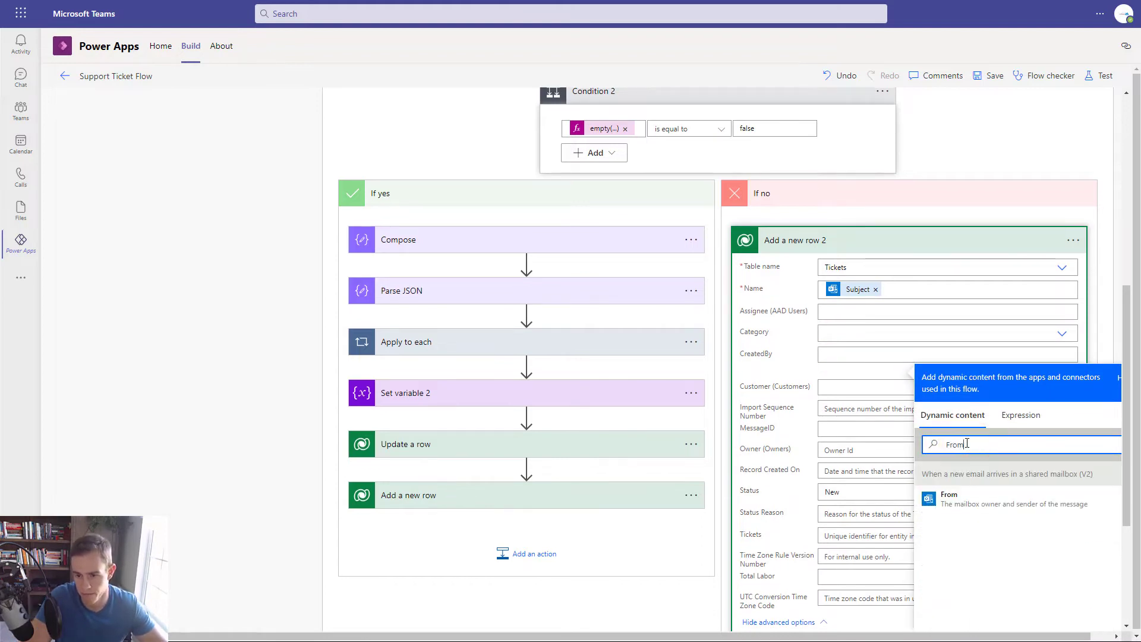
click(951, 494)
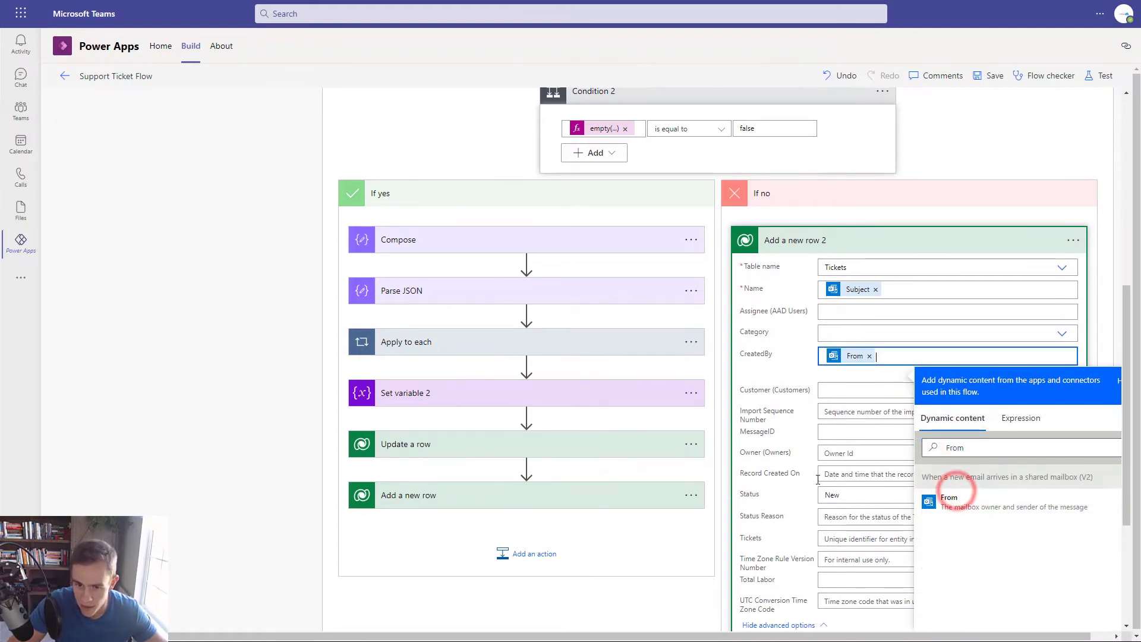
click(917, 371)
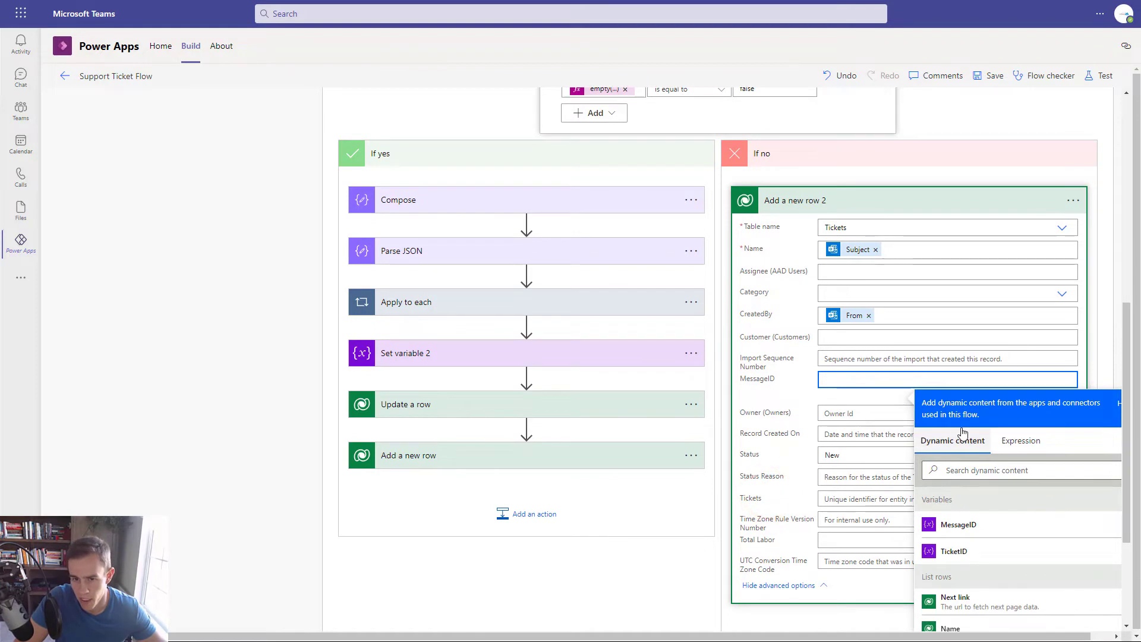
click(979, 471)
text(message)
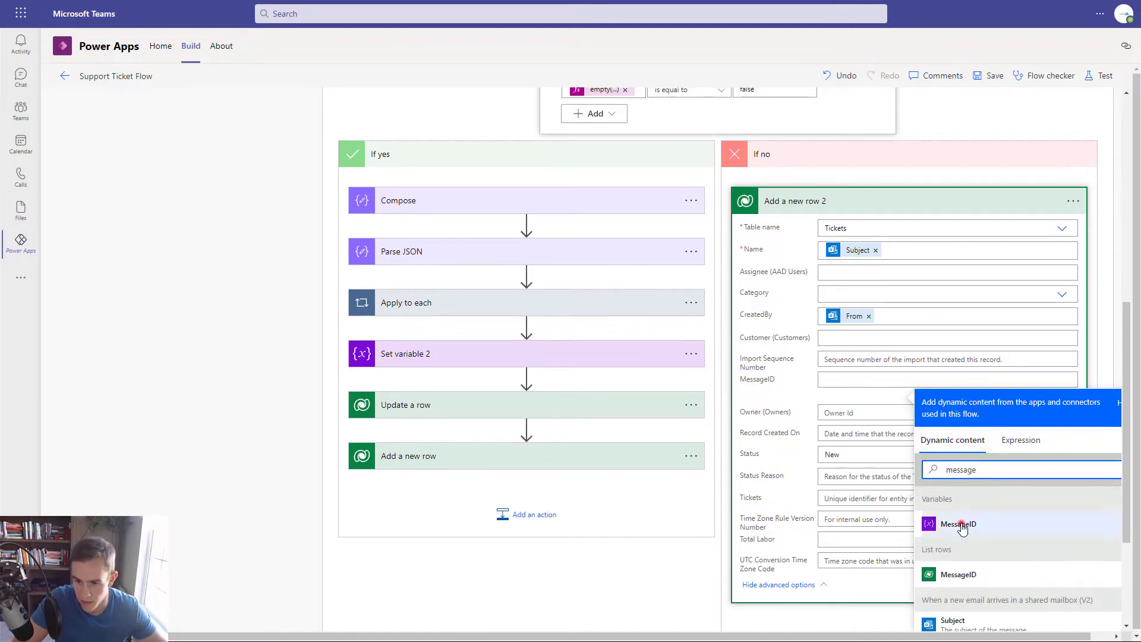
click(955, 523)
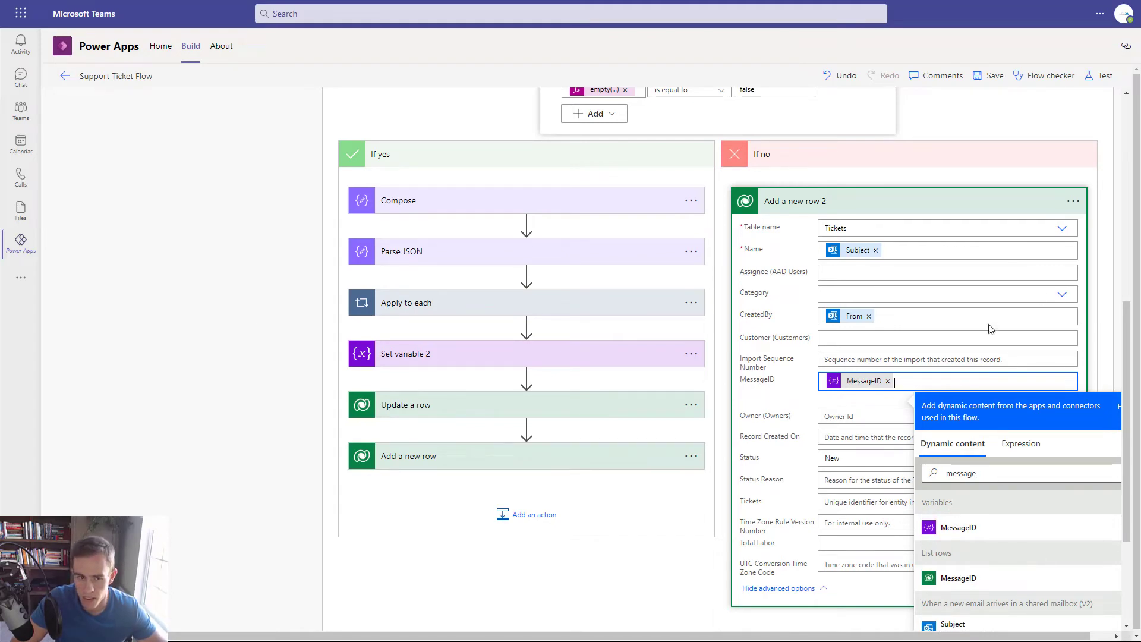
click(884, 211)
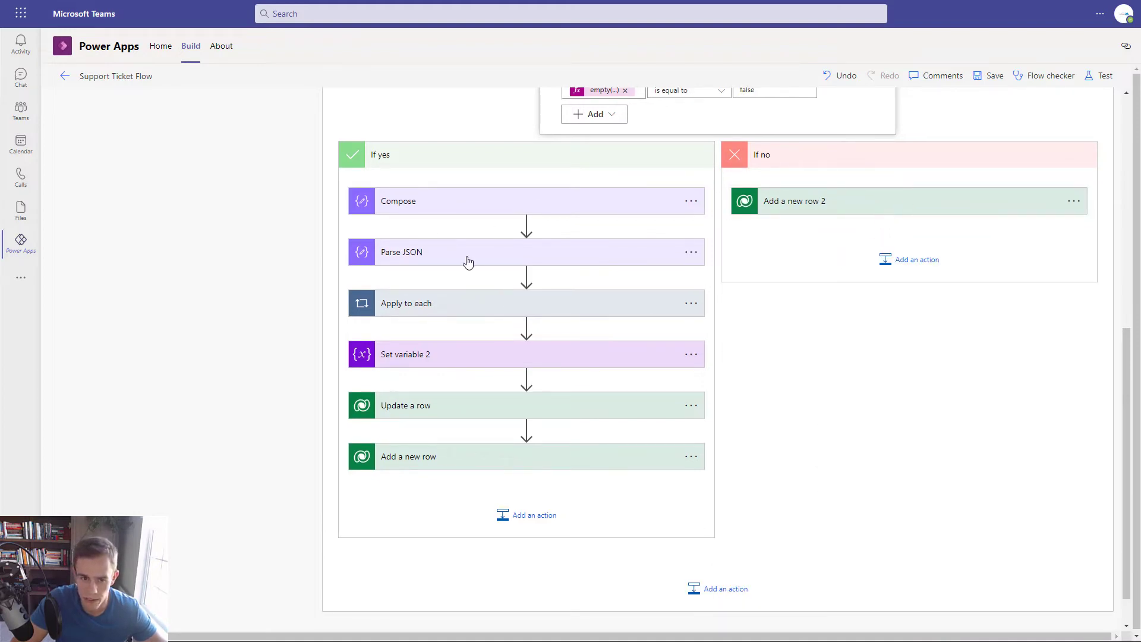
- Add a Compose 2 step outputting body after the new row, then save the flow
scroll(709, 428, up, 4)
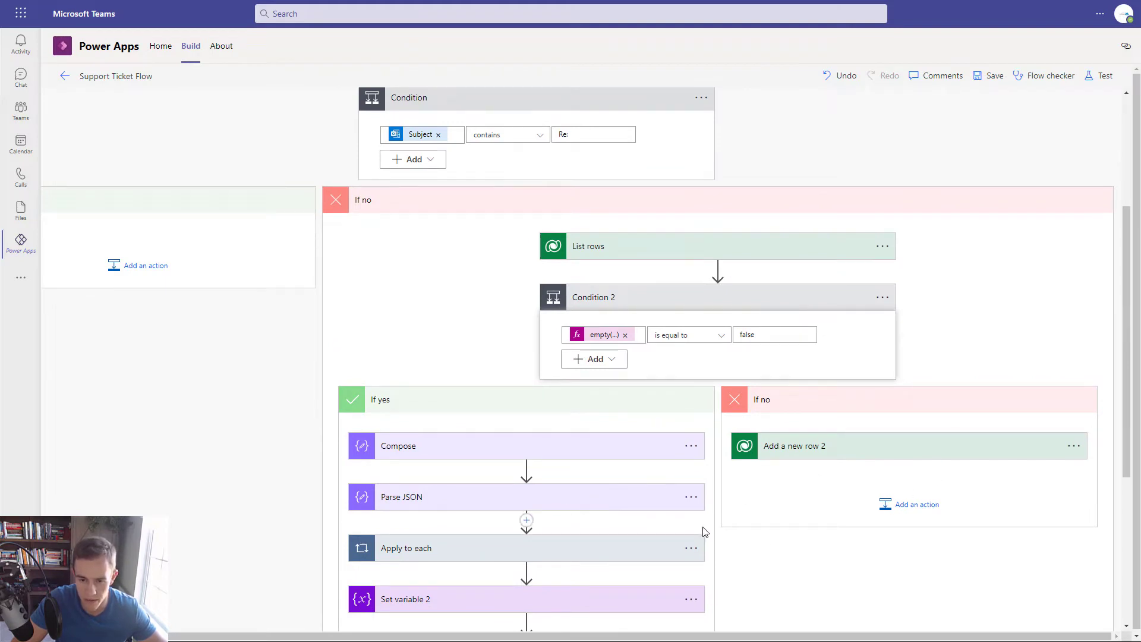
click(911, 511)
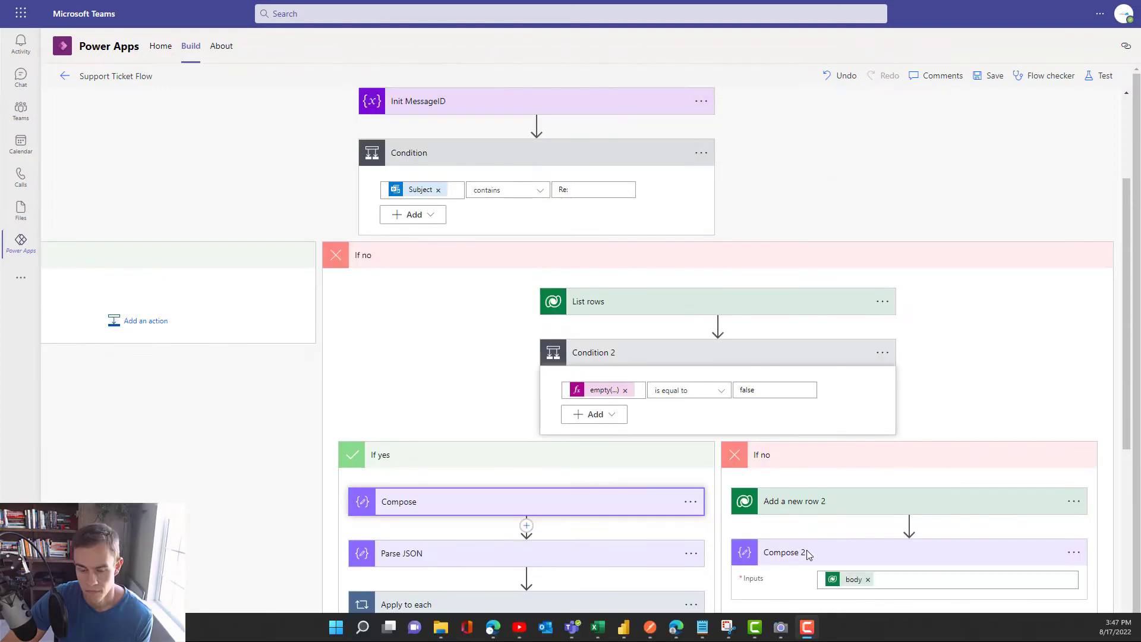
scroll(841, 528, down, 2)
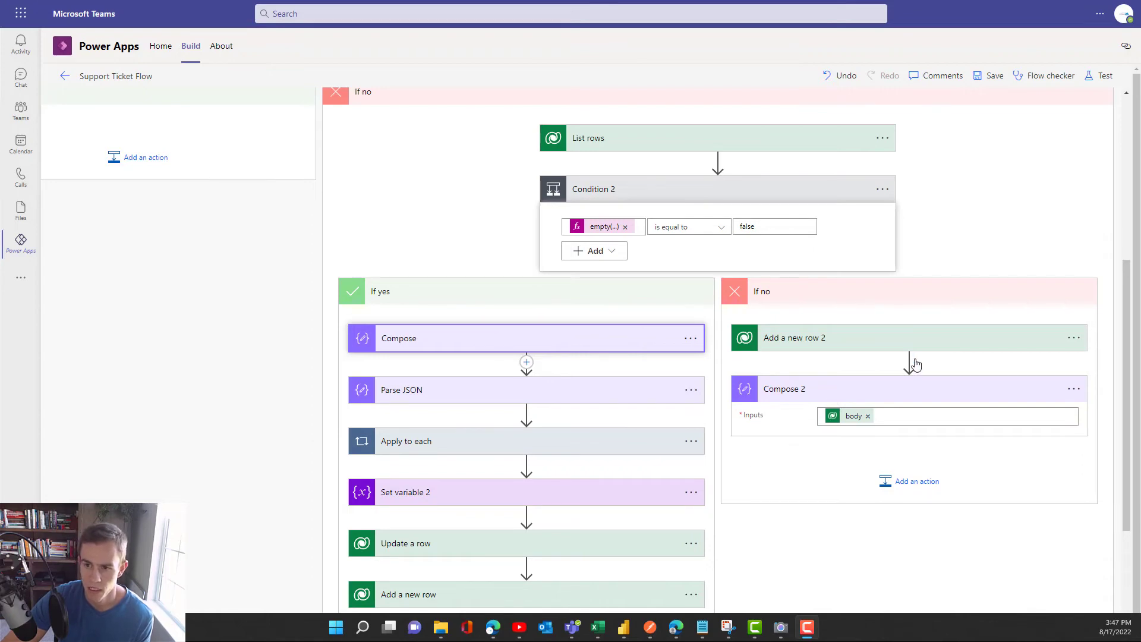
click(979, 87)
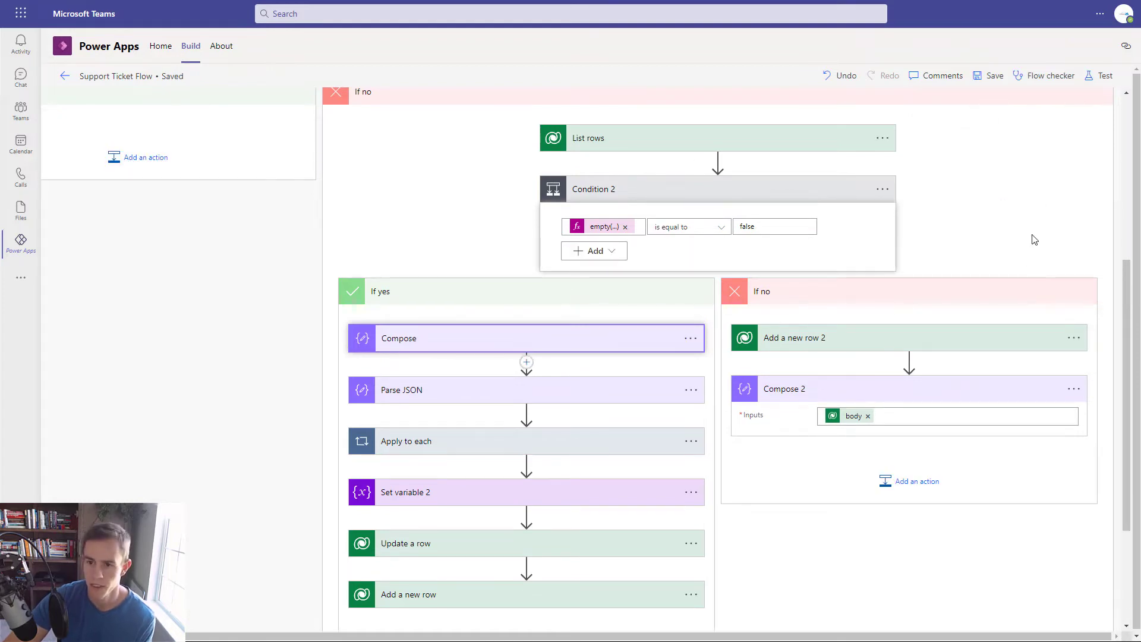
- Start a manual test run of the flow
click(1094, 89)
click(1017, 112)
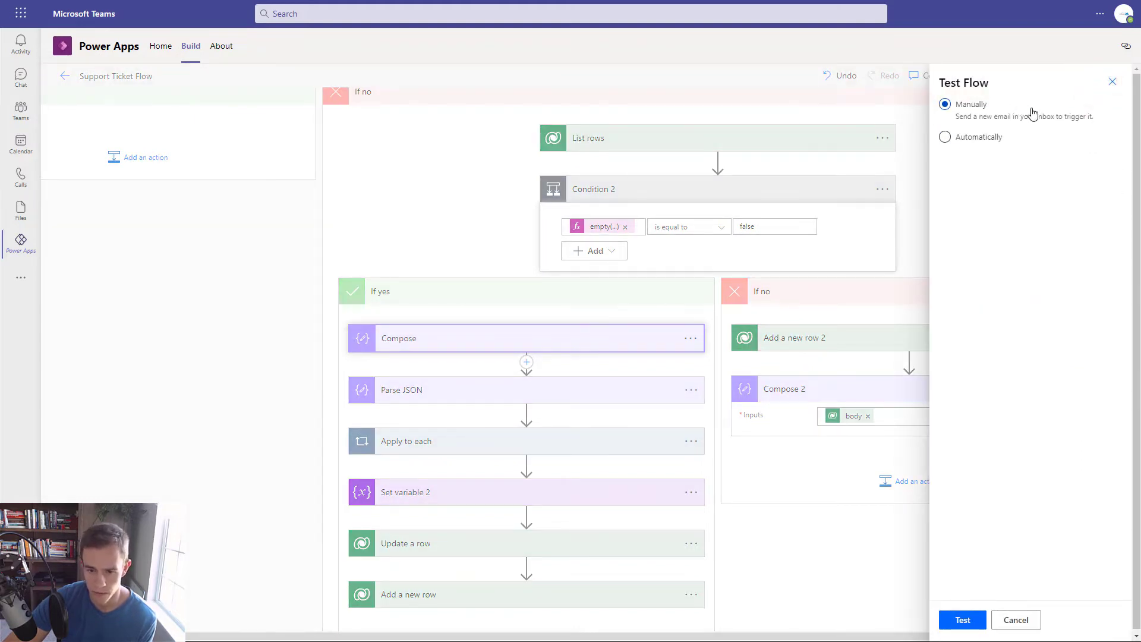
click(964, 618)
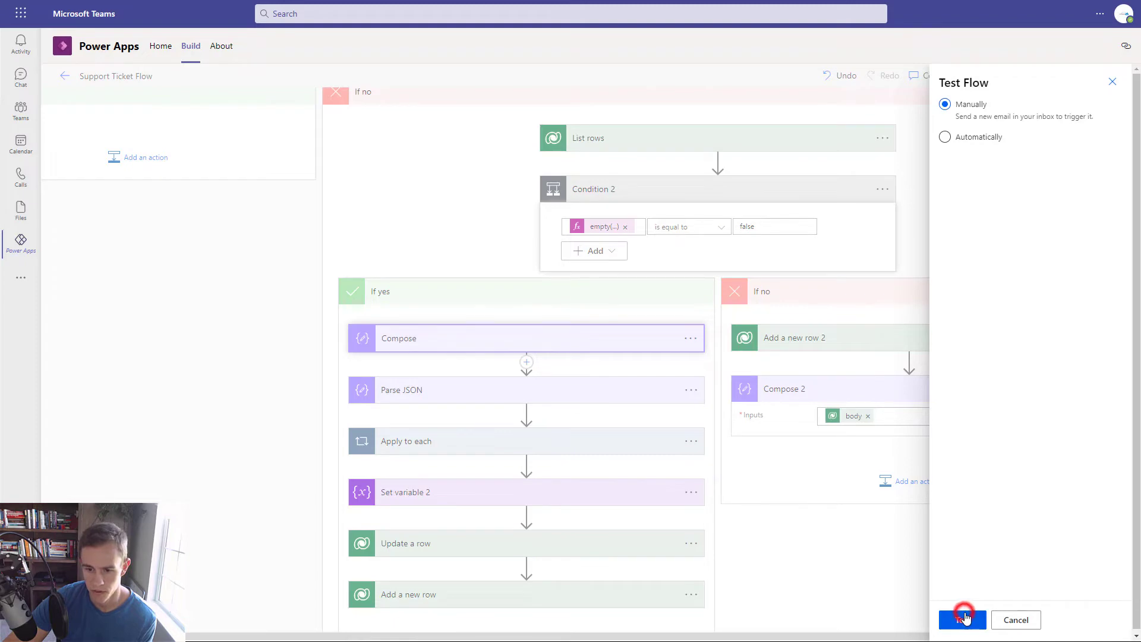
- Send an Outlook test email 'This is NEW' with body 'This is a new test' to the support mailbox
key(alt+Tab)
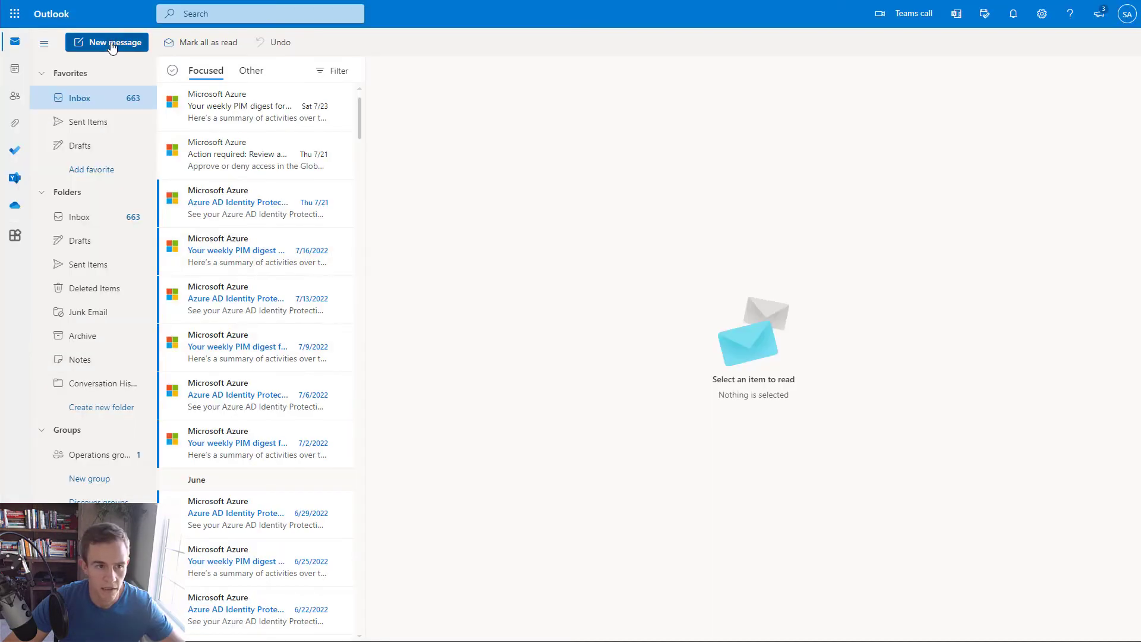
click(110, 41)
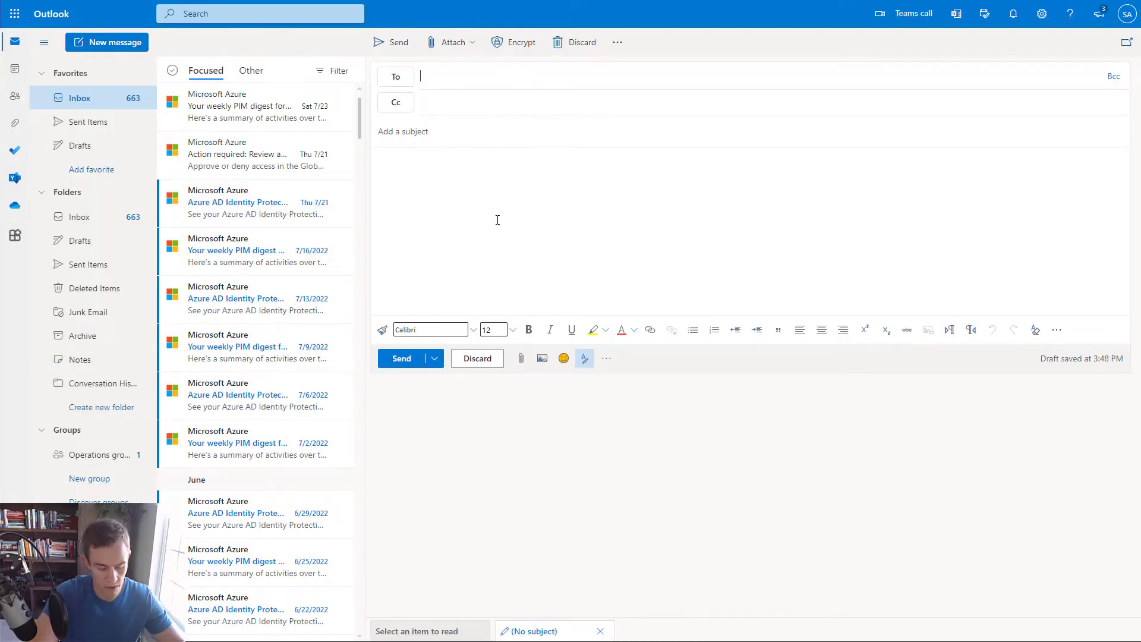
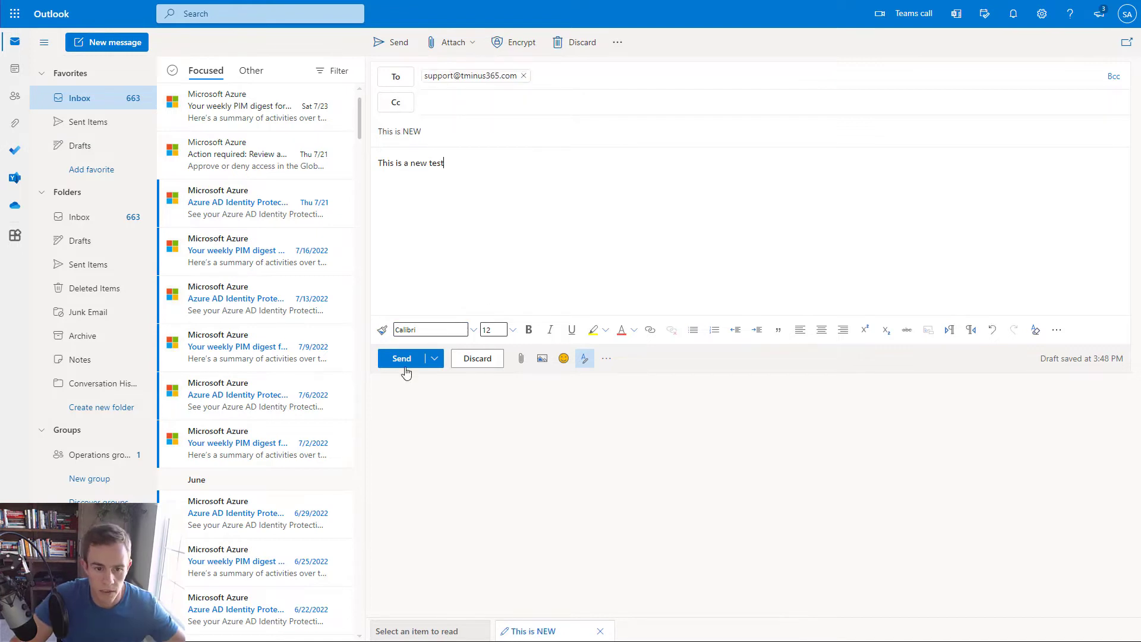
click(402, 360)
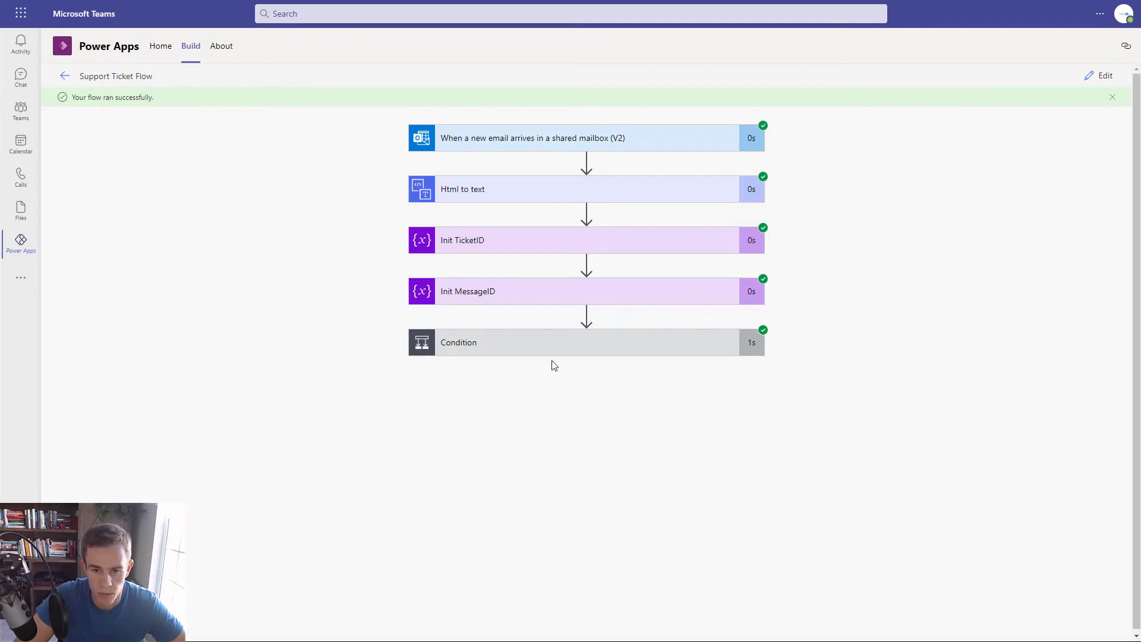
- Expand the run's Condition, List rows and Condition 2 details to check the results
click(568, 350)
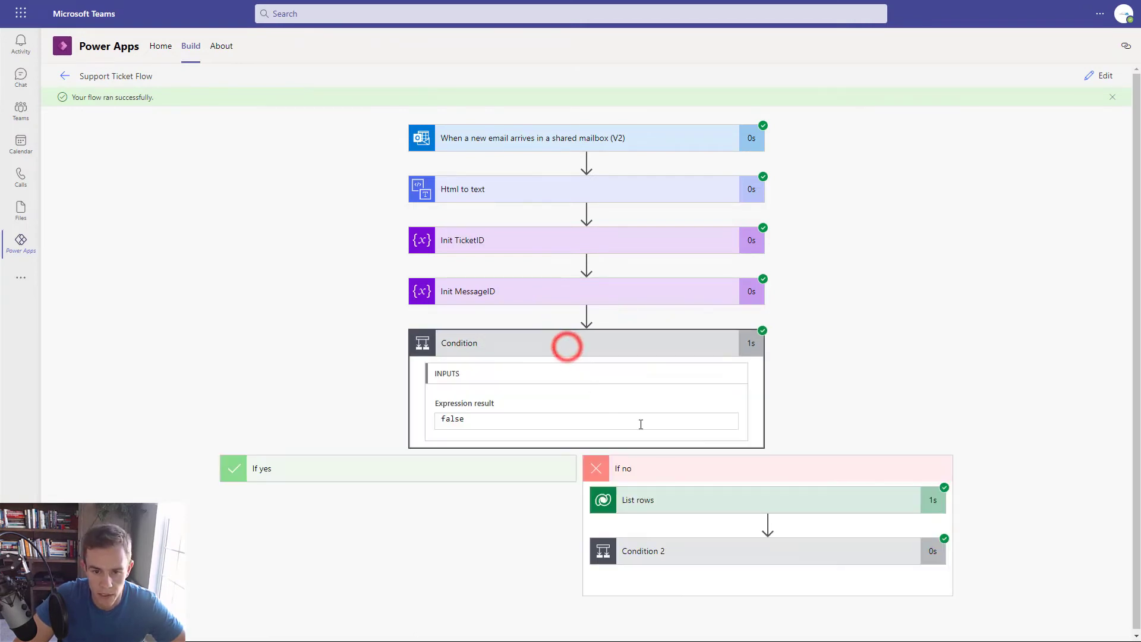
click(697, 501)
scroll(701, 500, down, 3)
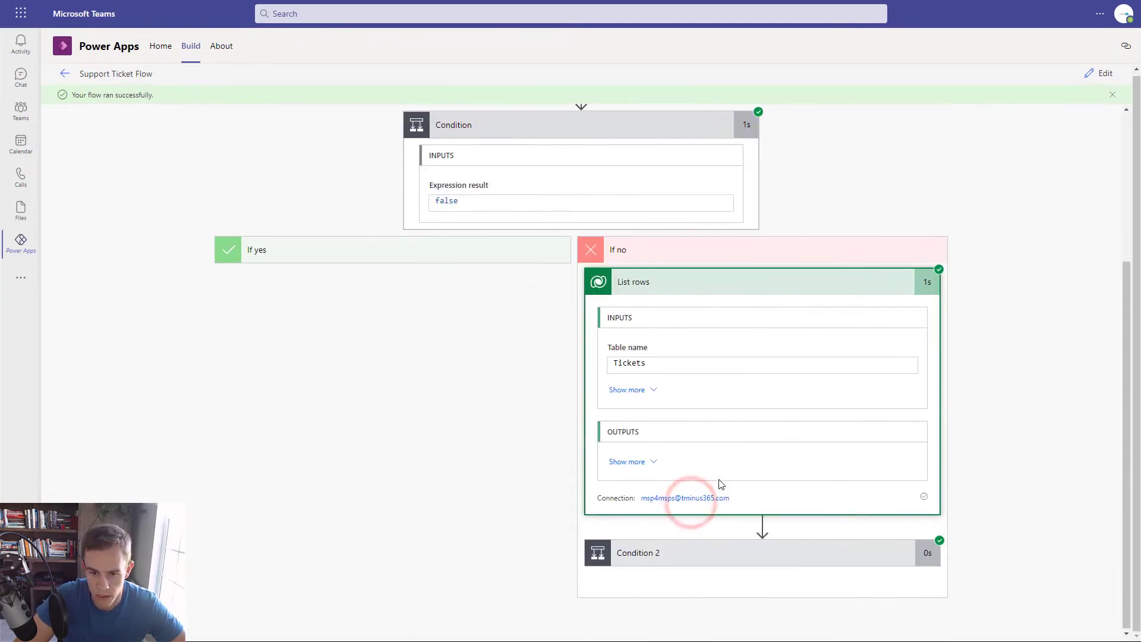
click(665, 546)
scroll(900, 462, down, 4)
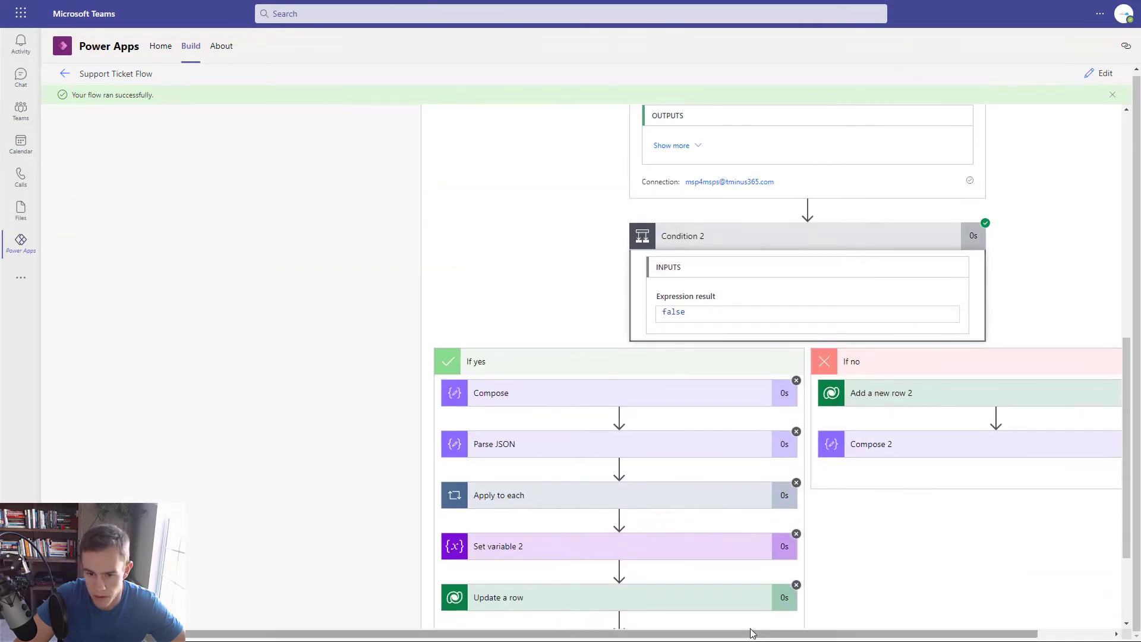
drag(765, 633, 839, 633)
- Select Compose 2's output JSON and switch the flow back into edit mode
click(909, 446)
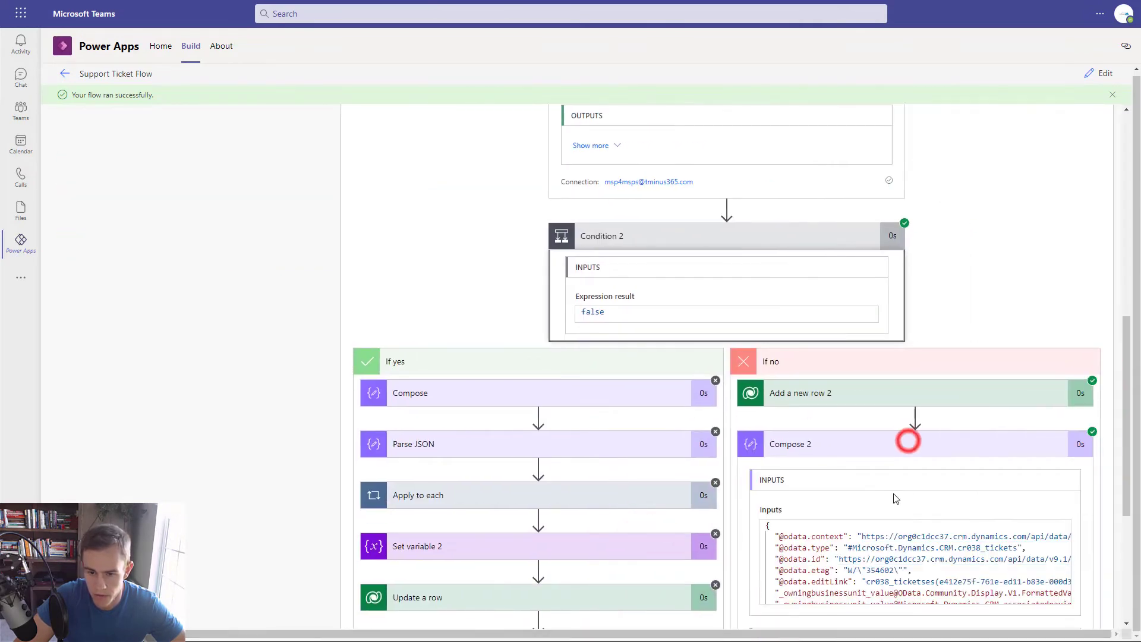
scroll(892, 439, down, 4)
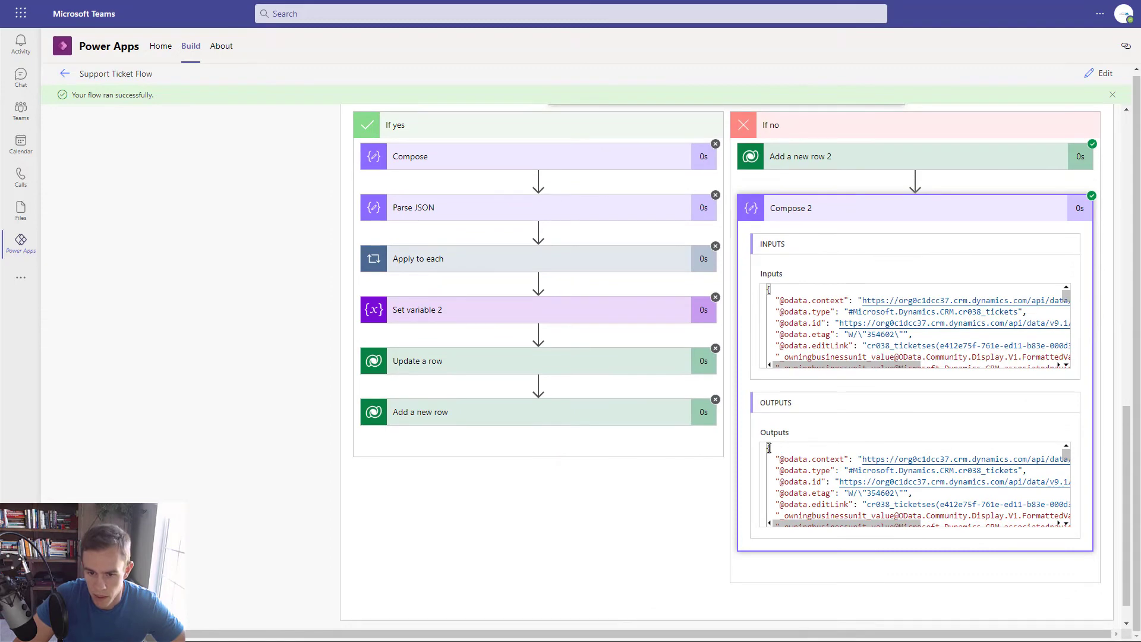
drag(768, 449, 881, 533)
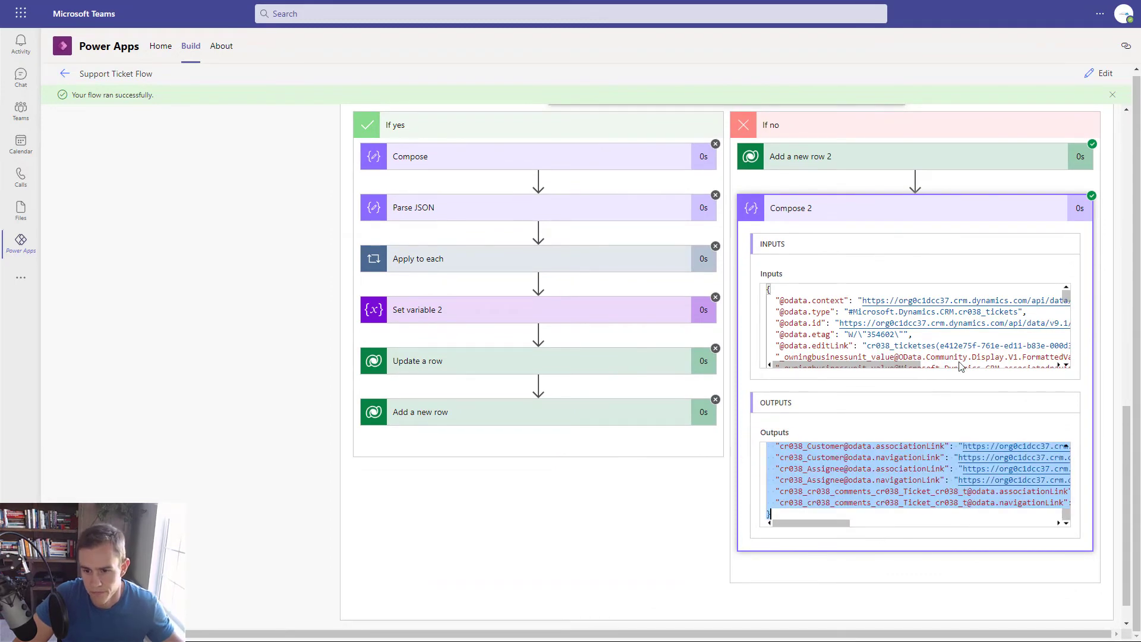
click(1100, 73)
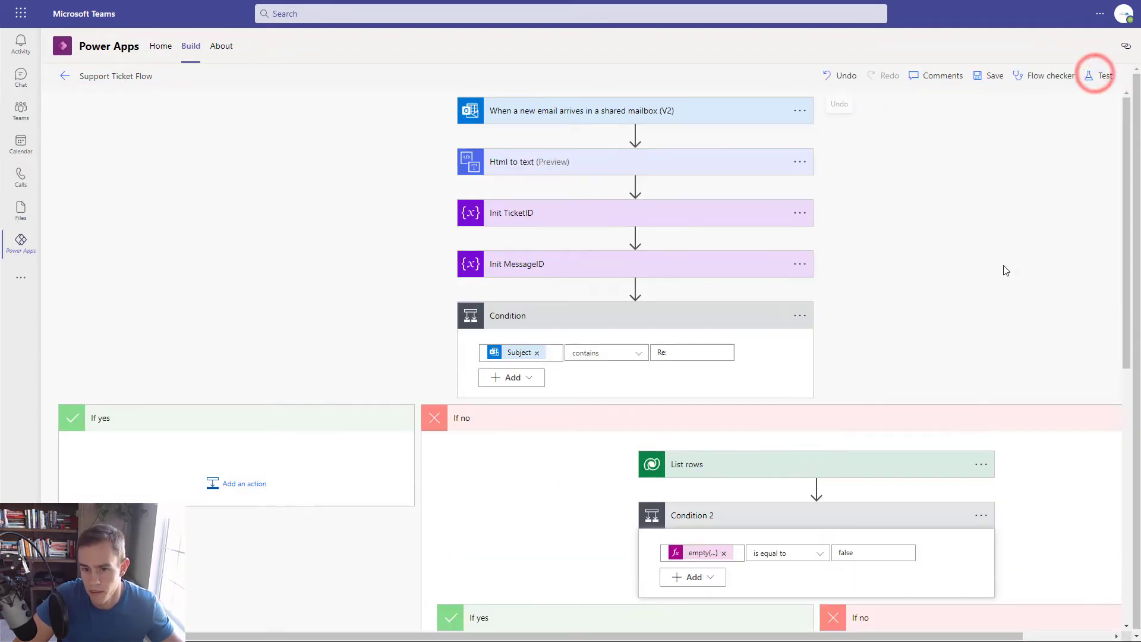
- Add a Parse JSON step after Compose 2 in the If no branch
scroll(1000, 404, down, 7)
click(999, 400)
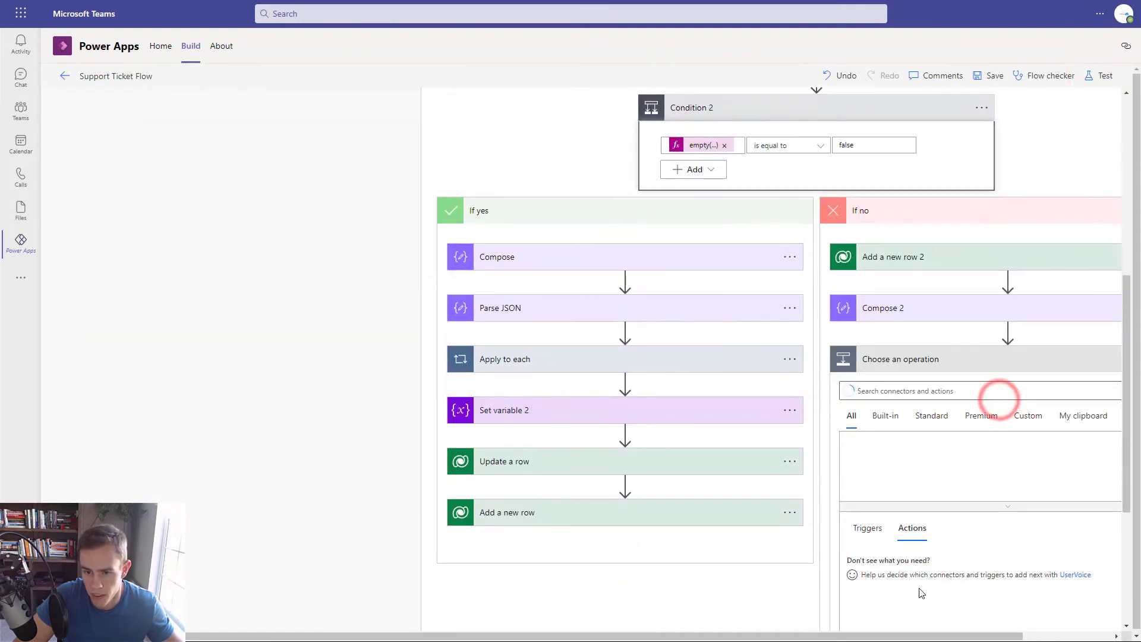
drag(846, 634, 913, 637)
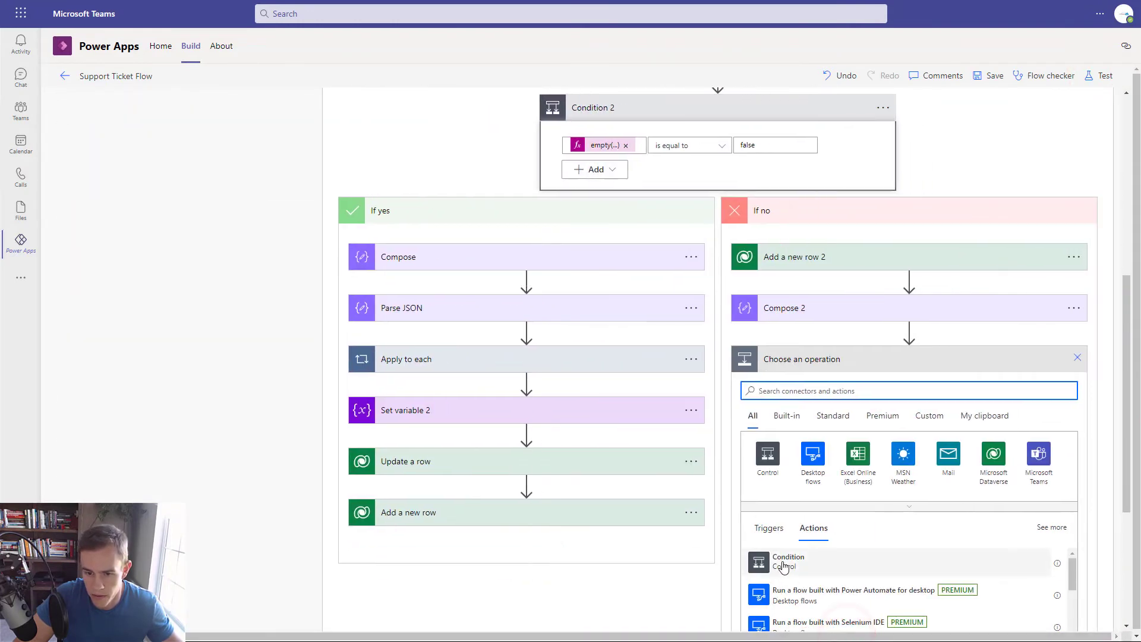
text(pars)
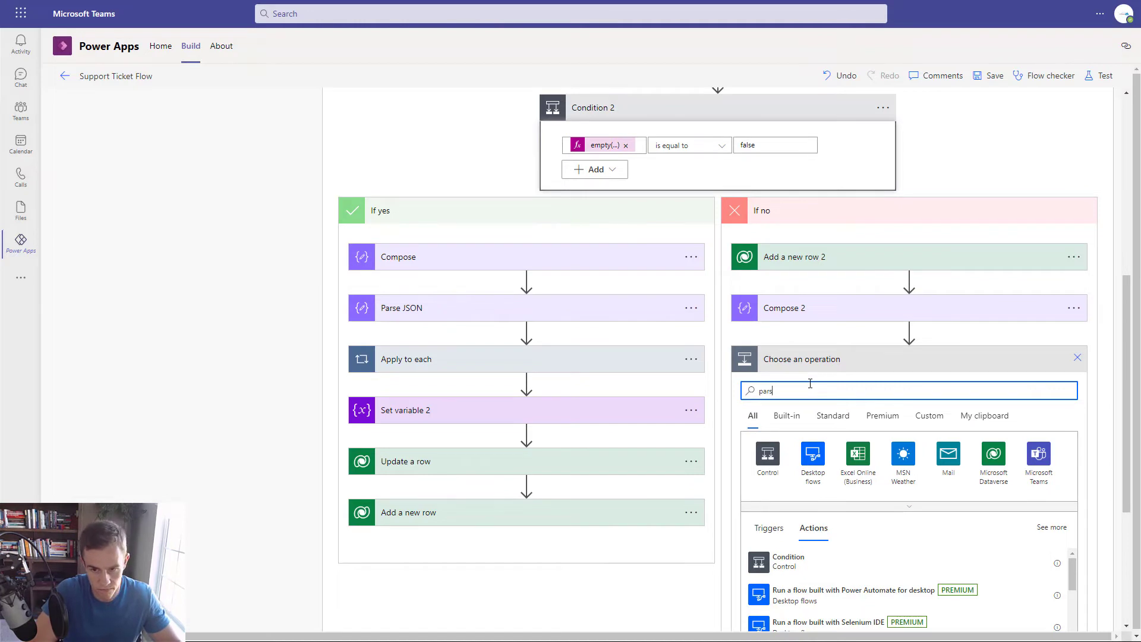
text(e json)
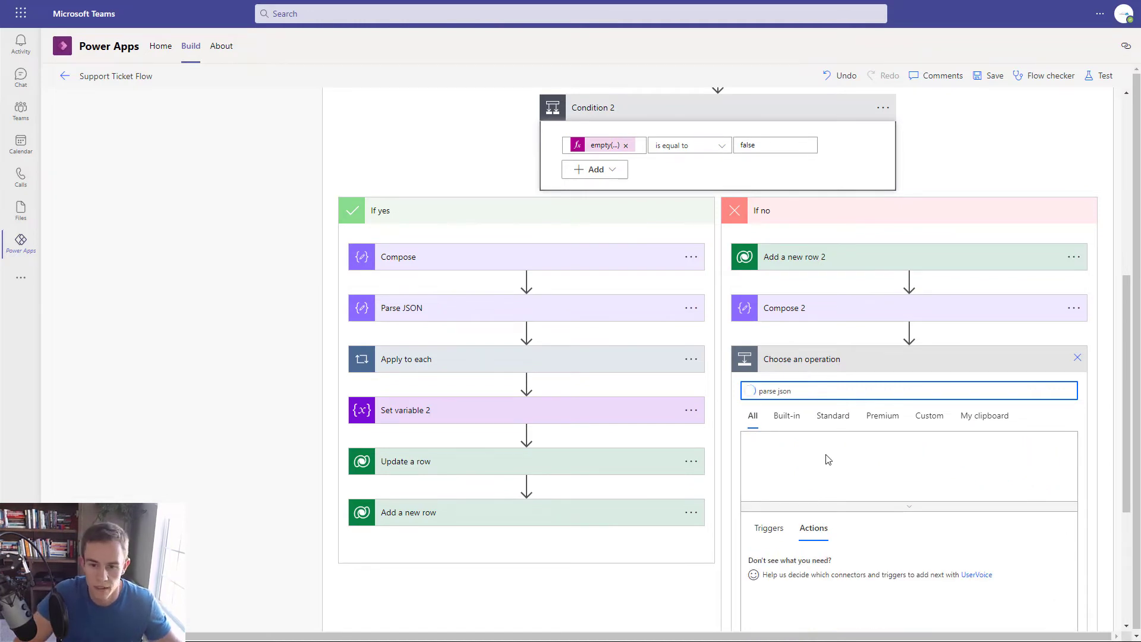
click(760, 559)
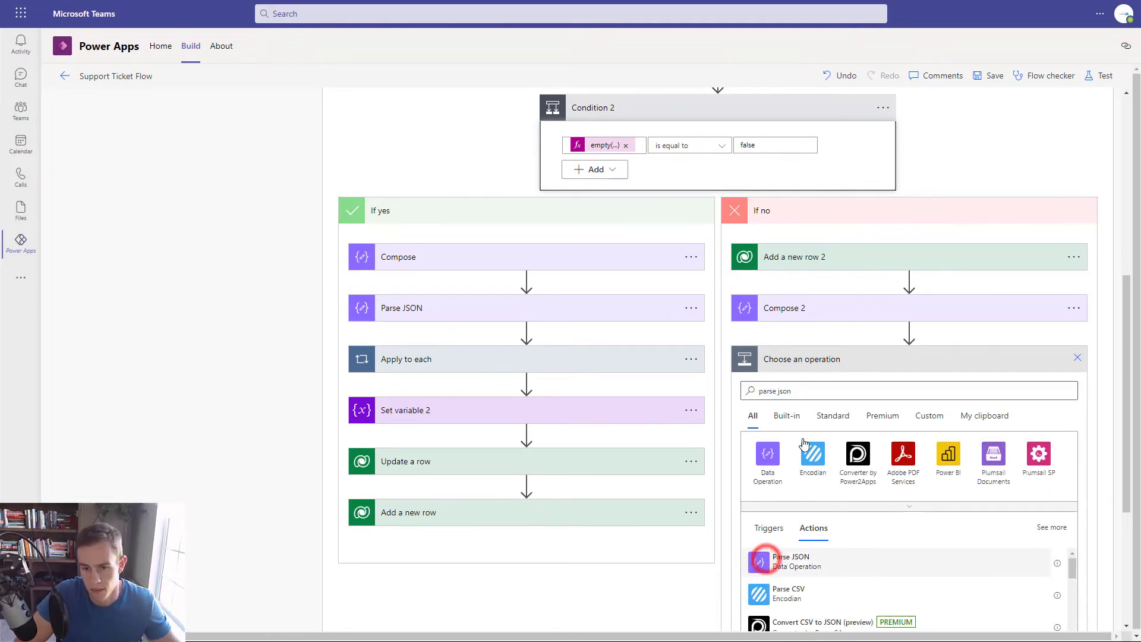
- Set Parse JSON 2's Content to the List rows body and generate its schema from the pasted sample
click(838, 388)
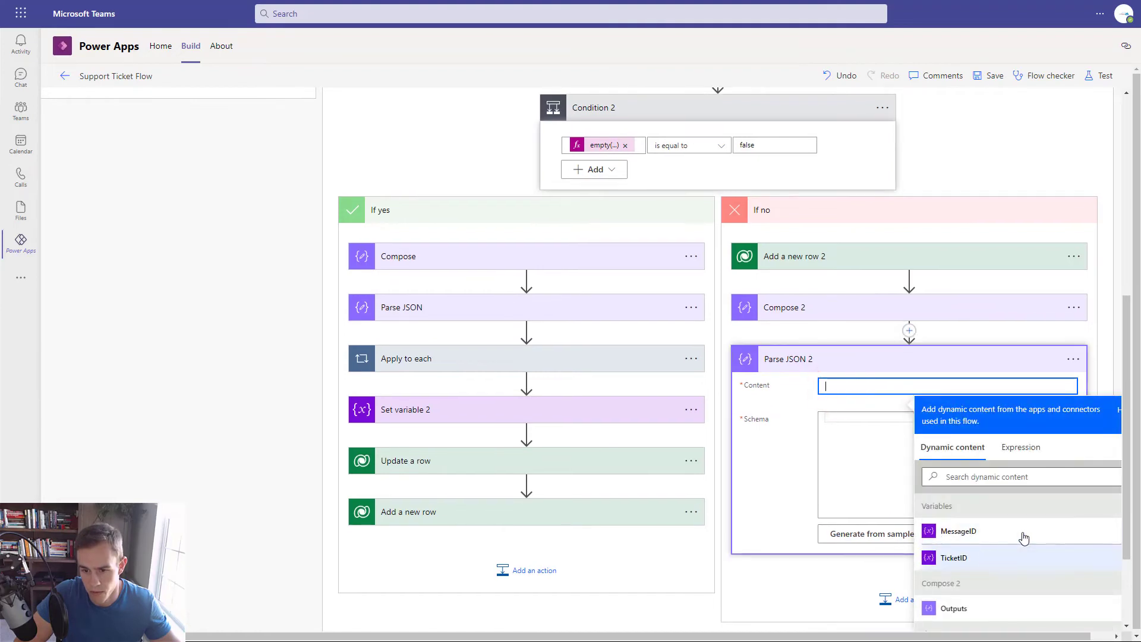
scroll(1004, 568, down, 1)
scroll(1004, 571, down, 2)
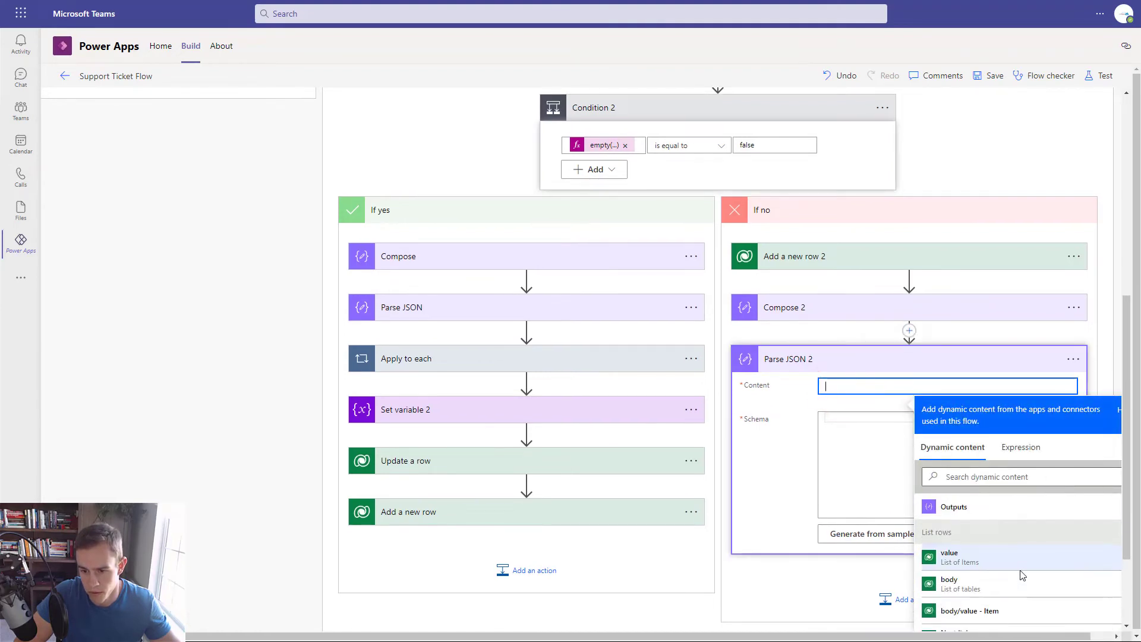
click(983, 587)
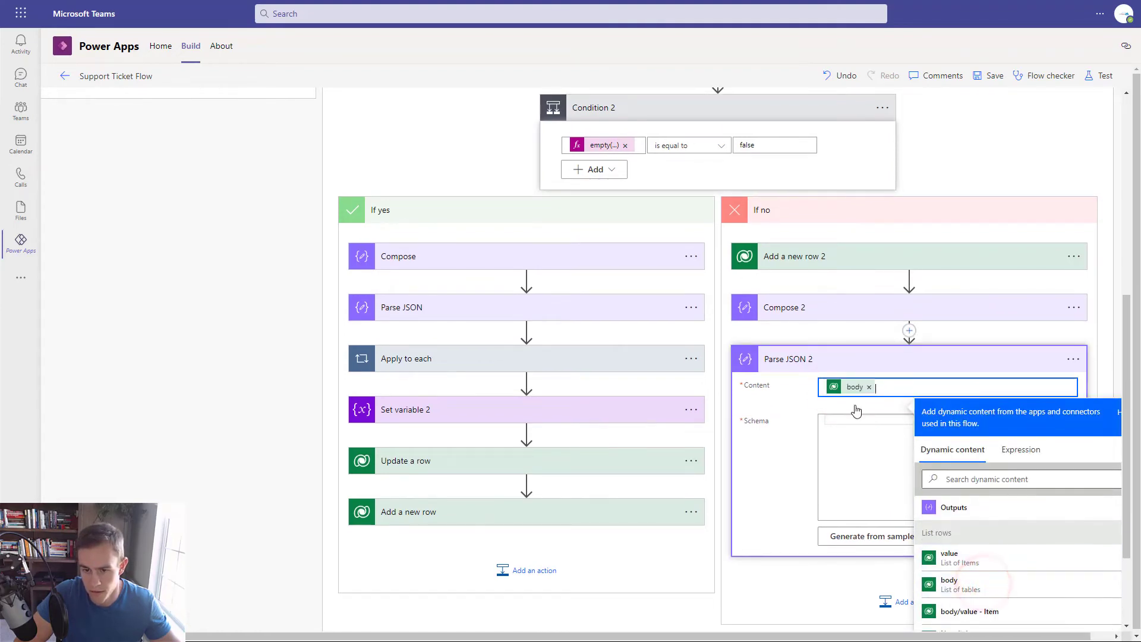
click(862, 426)
click(846, 527)
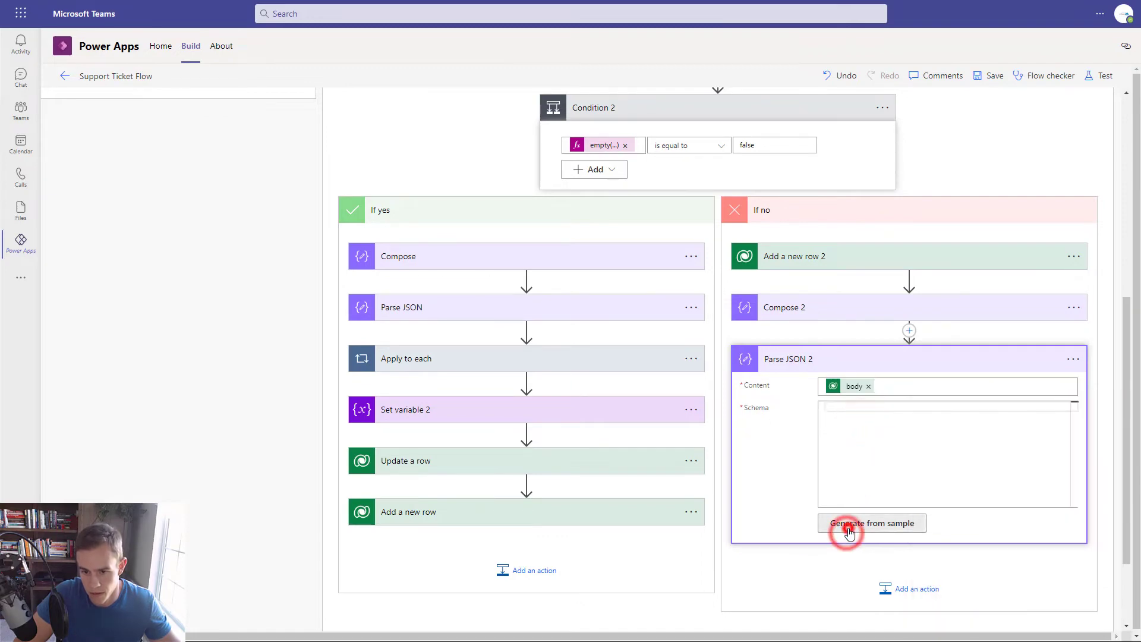
key(ctrl+v)
click(739, 433)
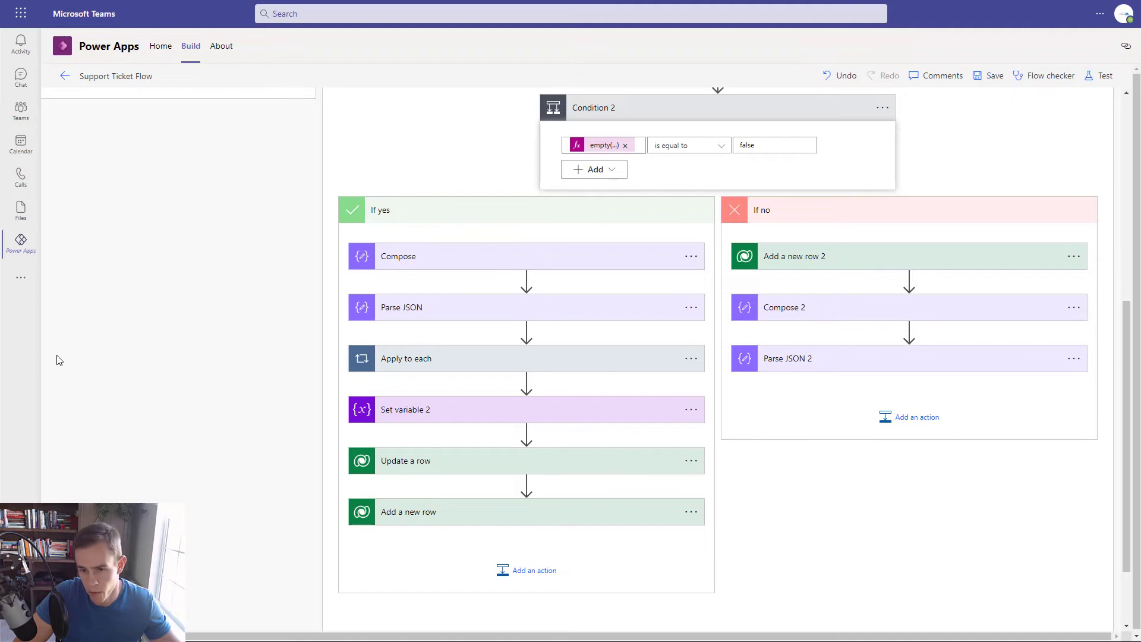
- Add a Set variable step after Parse JSON 2 targeting the TicketID variable
click(915, 415)
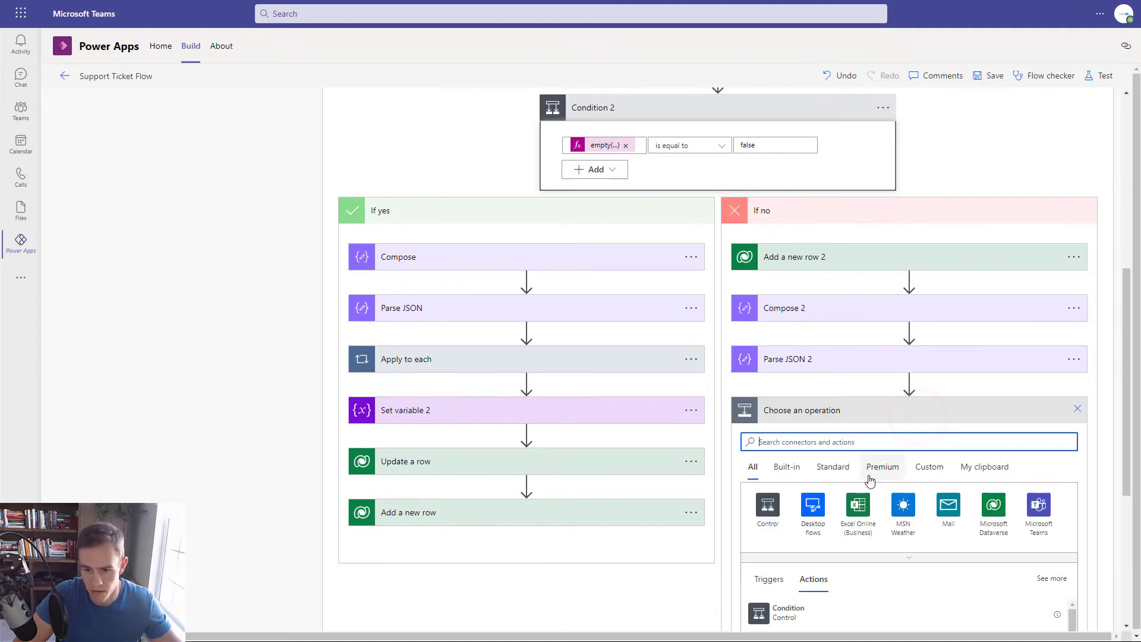
text(set var)
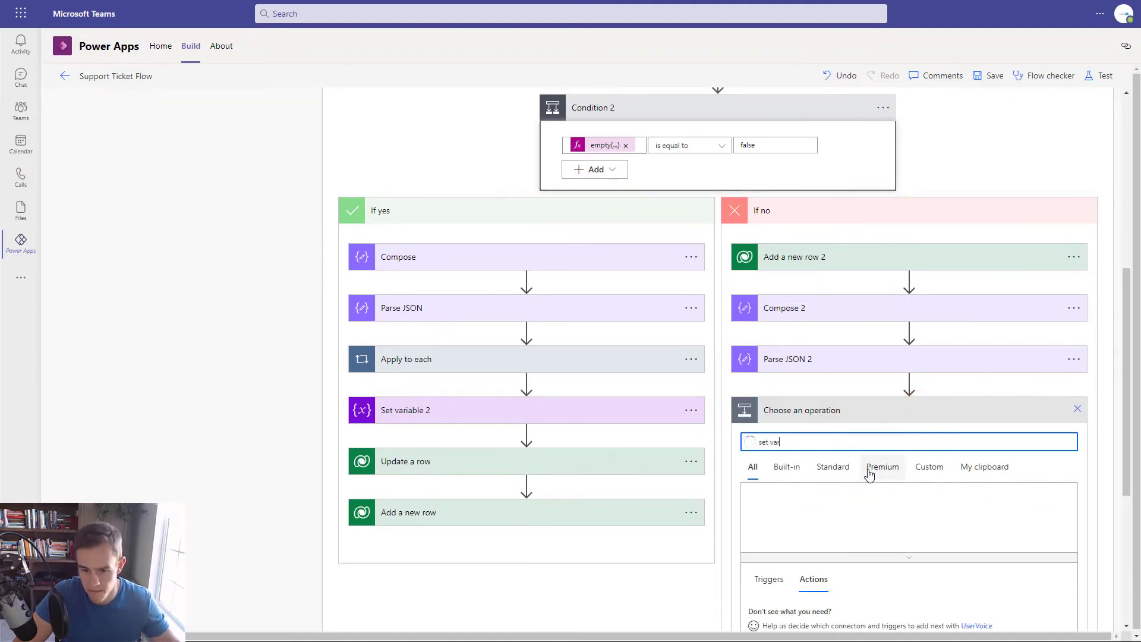
scroll(868, 481, down, 1)
click(827, 569)
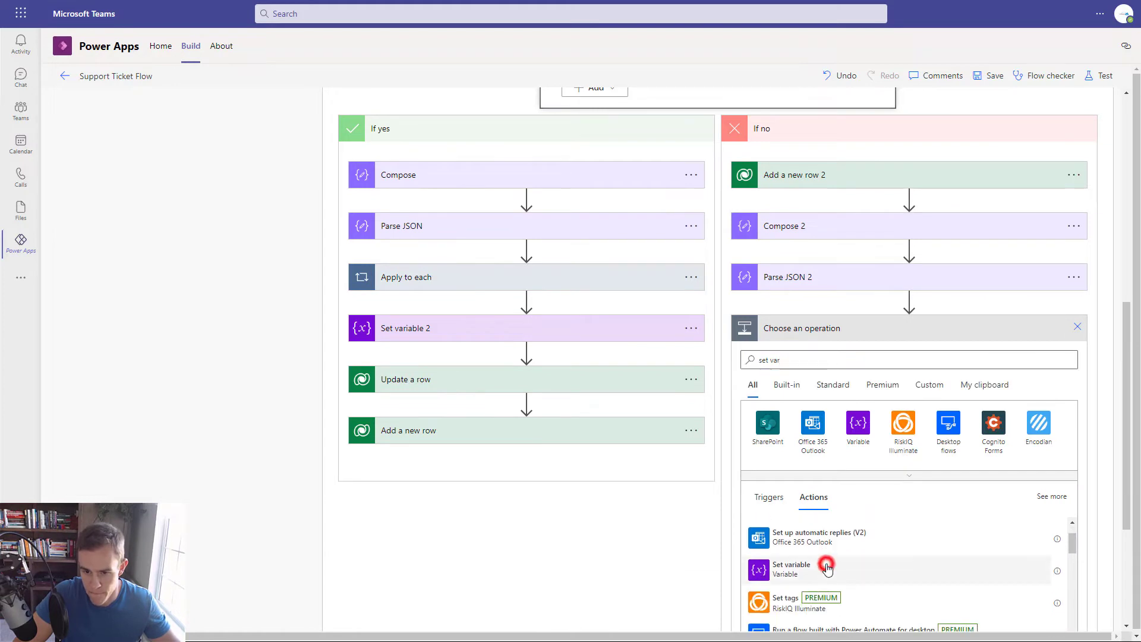
click(883, 359)
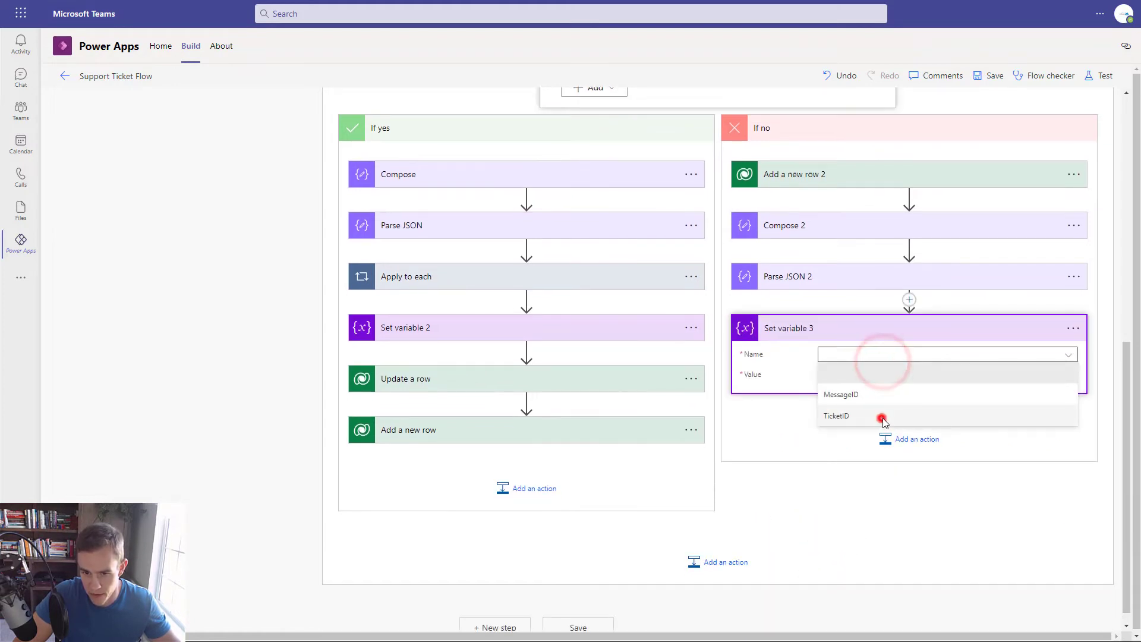
click(880, 415)
- Set the TicketID value to the parsed cr038_ticketsid
click(887, 374)
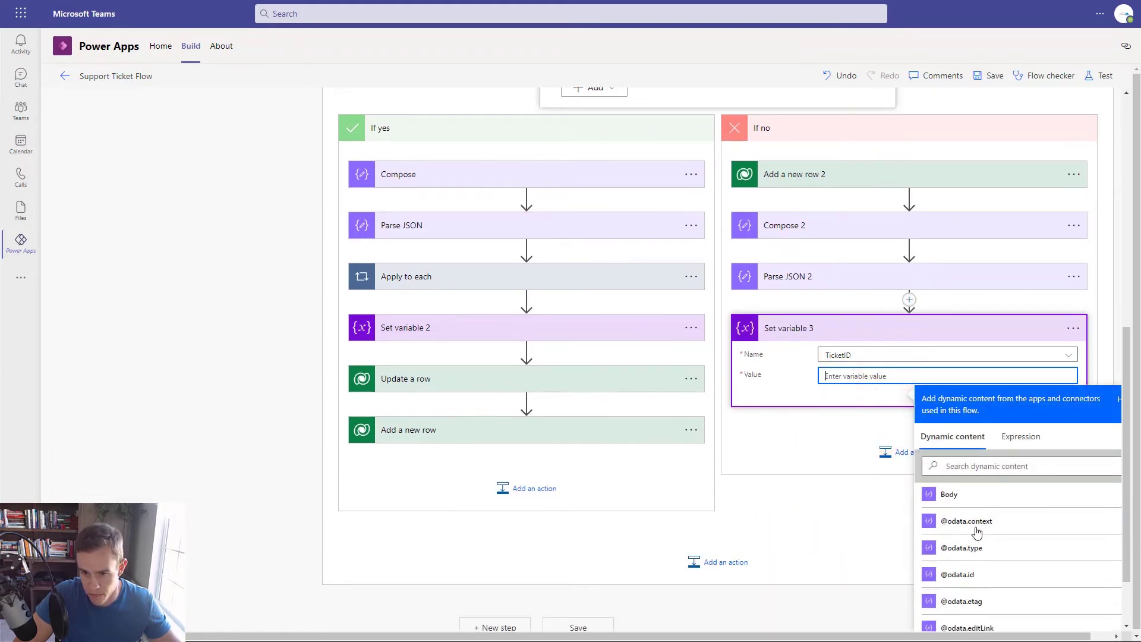
scroll(986, 532, down, 4)
scroll(989, 534, down, 5)
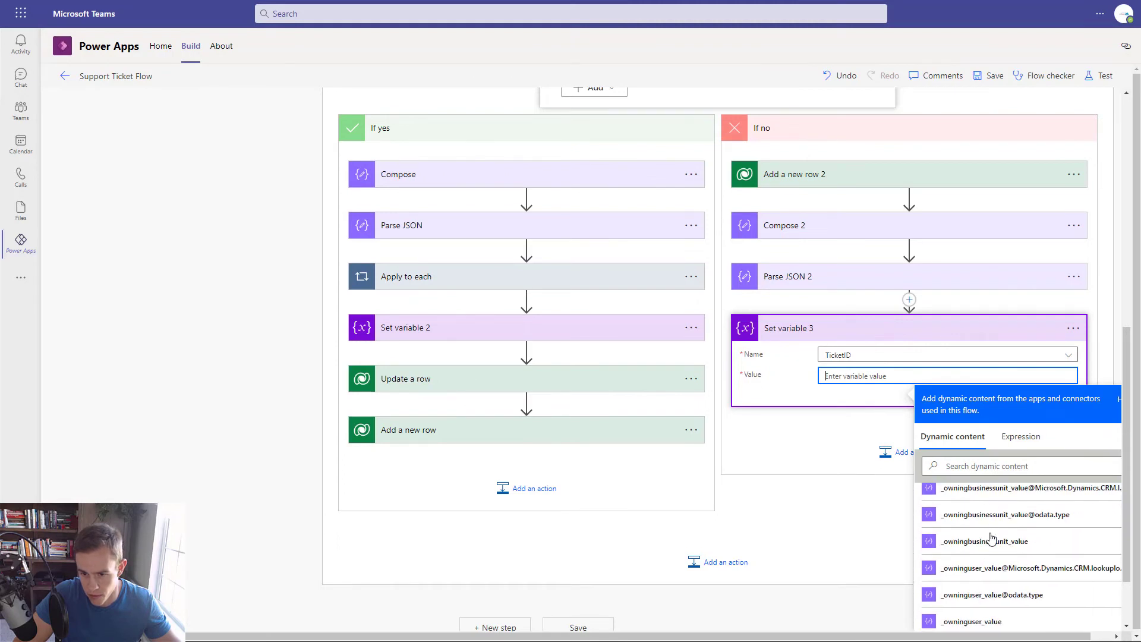
scroll(988, 559, down, 2)
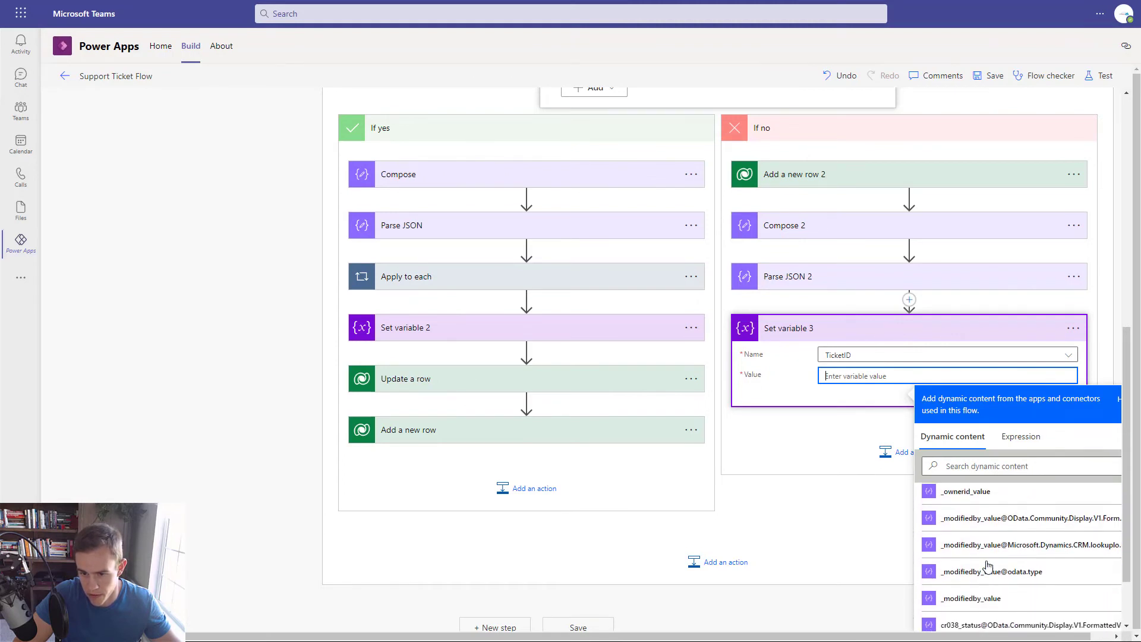
scroll(968, 568, up, 4)
click(964, 572)
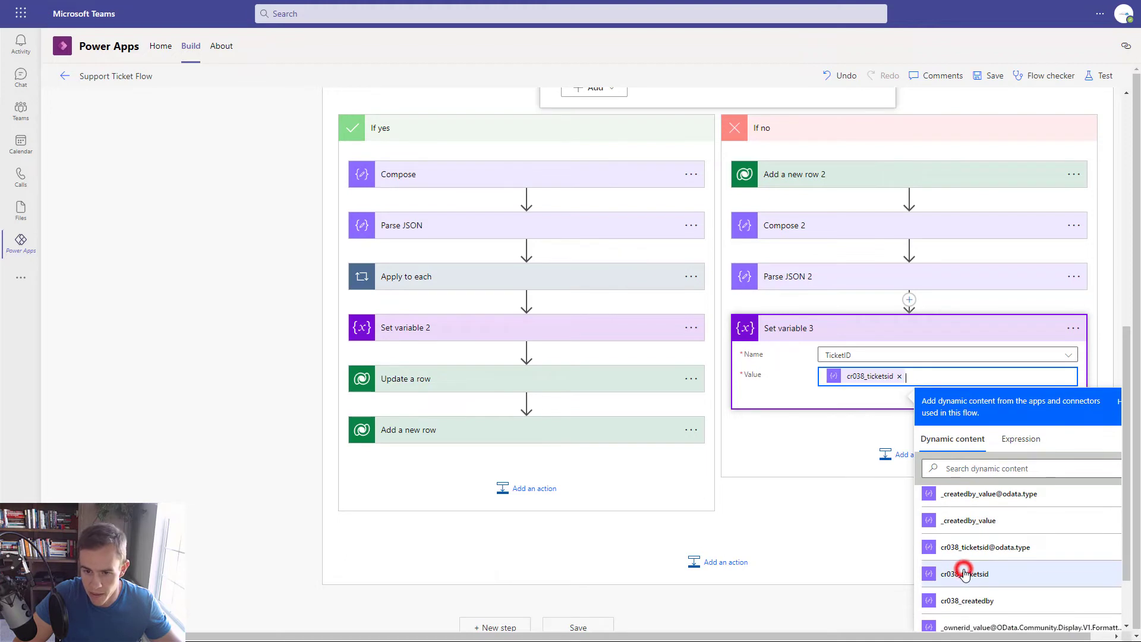
click(827, 430)
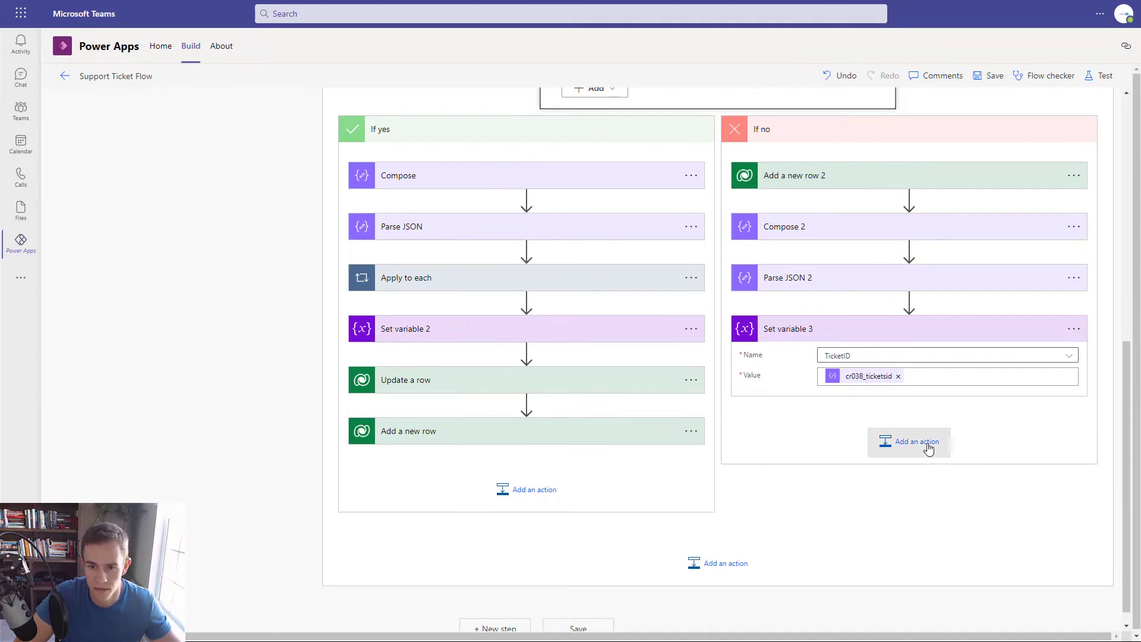
- Add a Dataverse 'Add a new row' step for the Comments table after Set variable 3
click(929, 447)
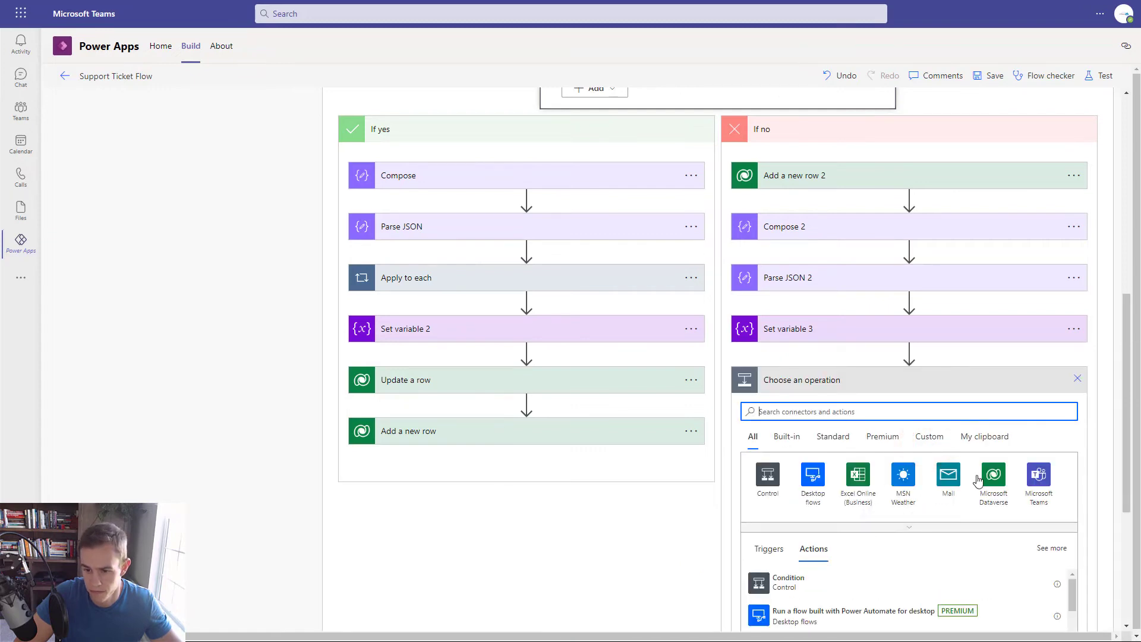
click(980, 476)
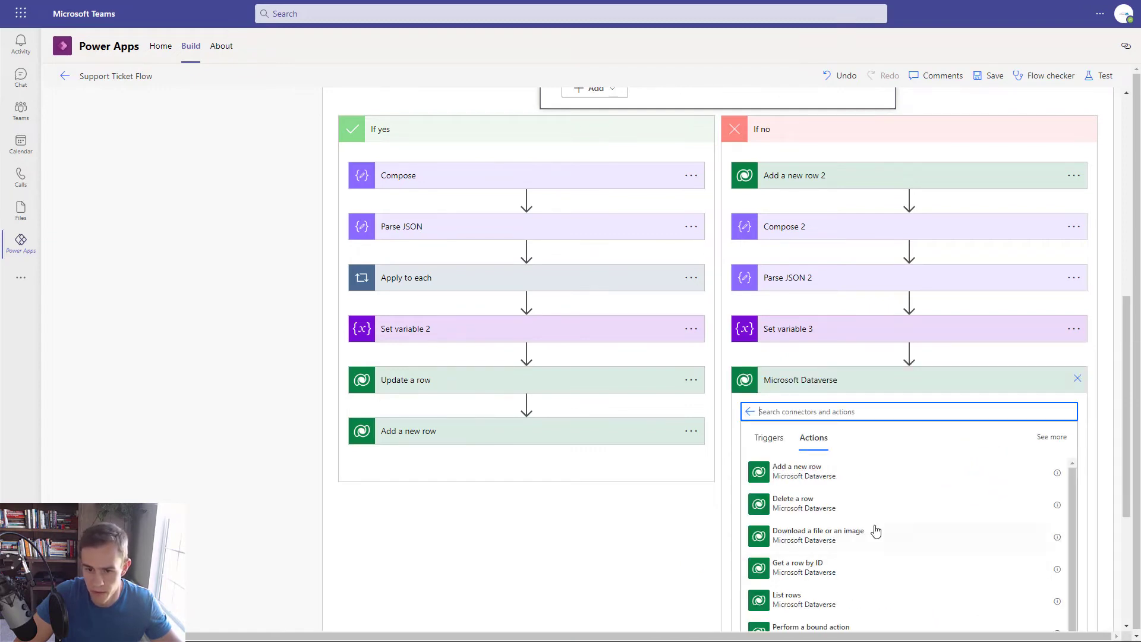
scroll(876, 530, down, 2)
scroll(844, 499, up, 2)
click(827, 469)
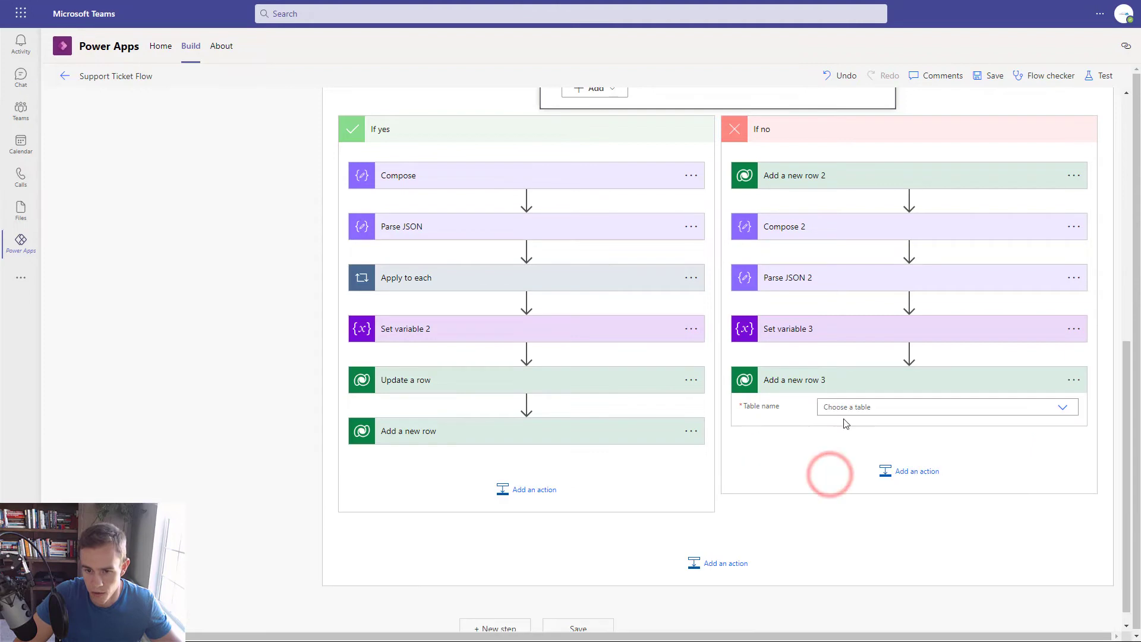
click(860, 403)
text(Comme)
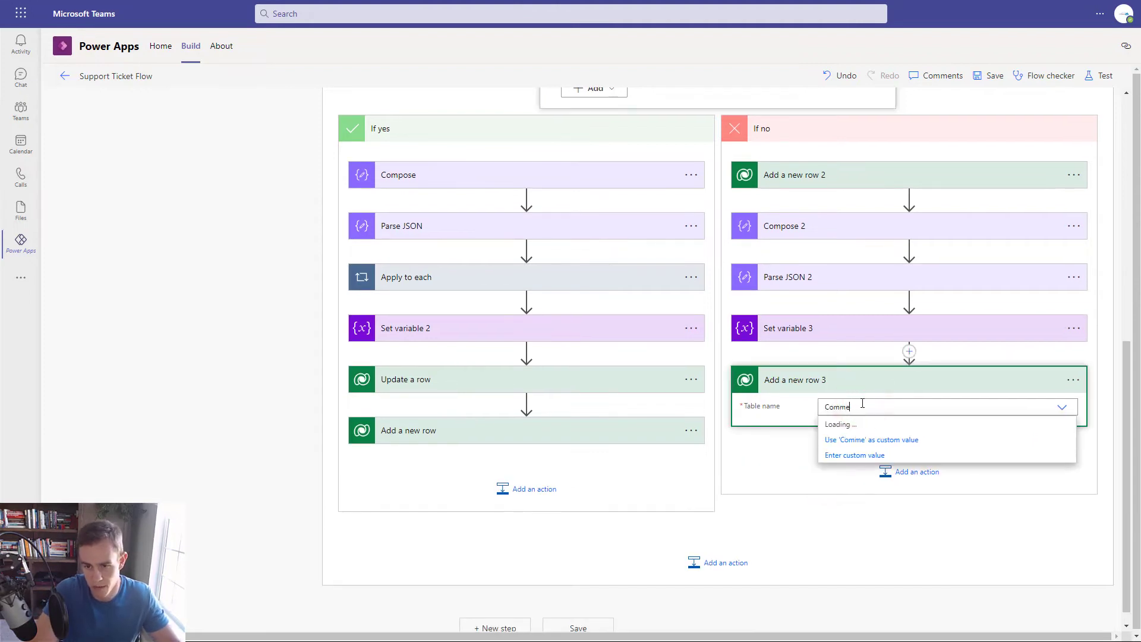
text(nt)
click(894, 441)
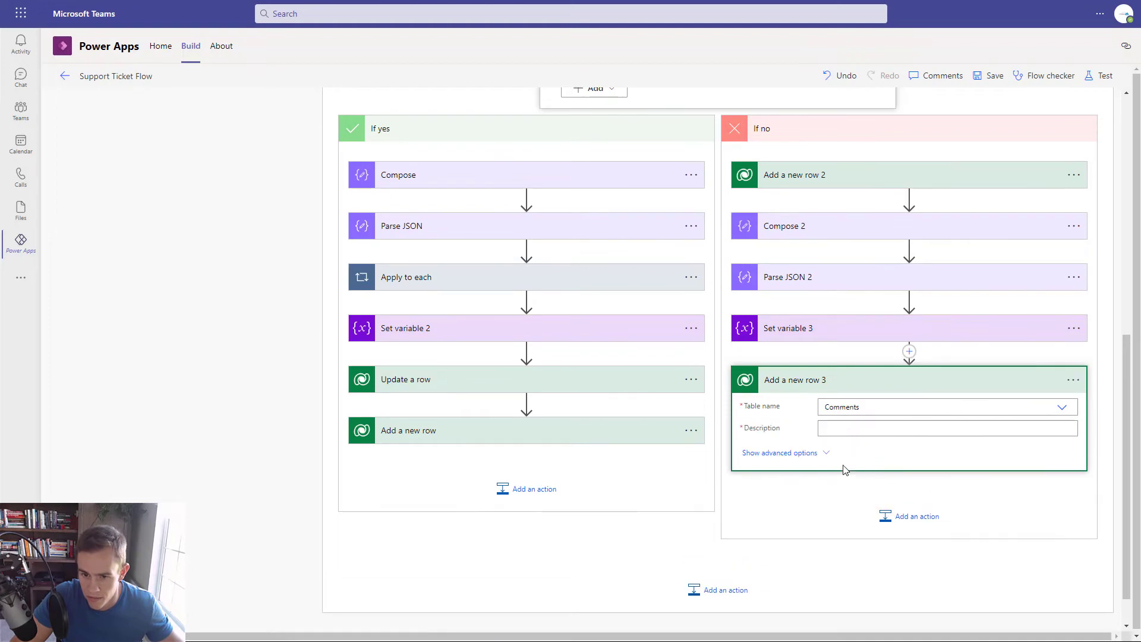
- Set the comment's Description to the plain text content and CreatedBy to the email's From
click(840, 429)
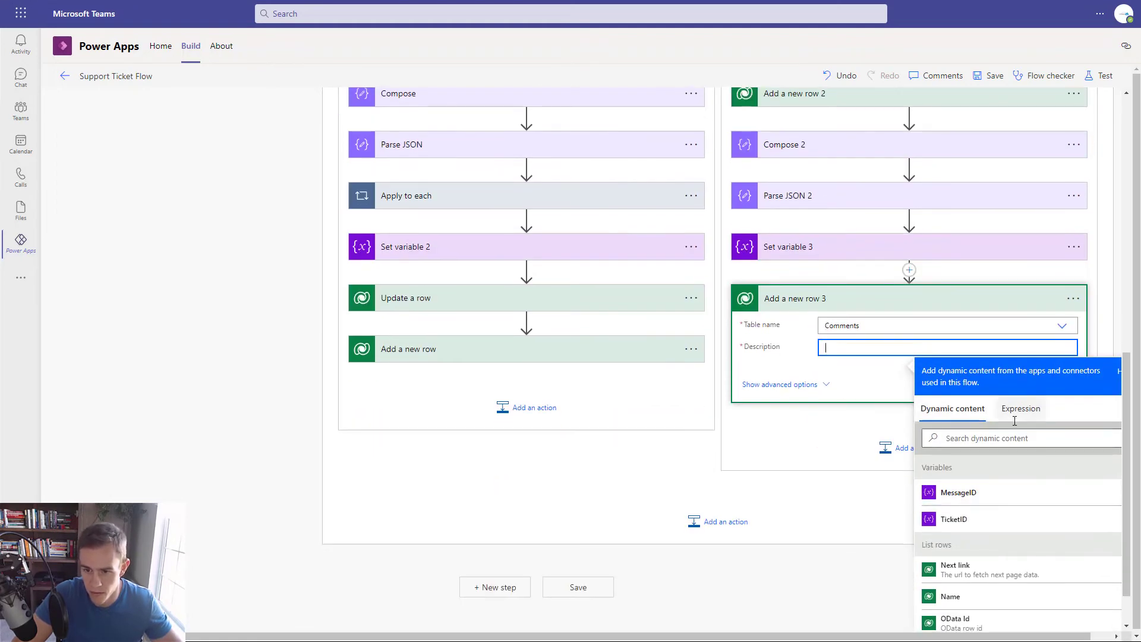
click(1023, 438)
text(plain)
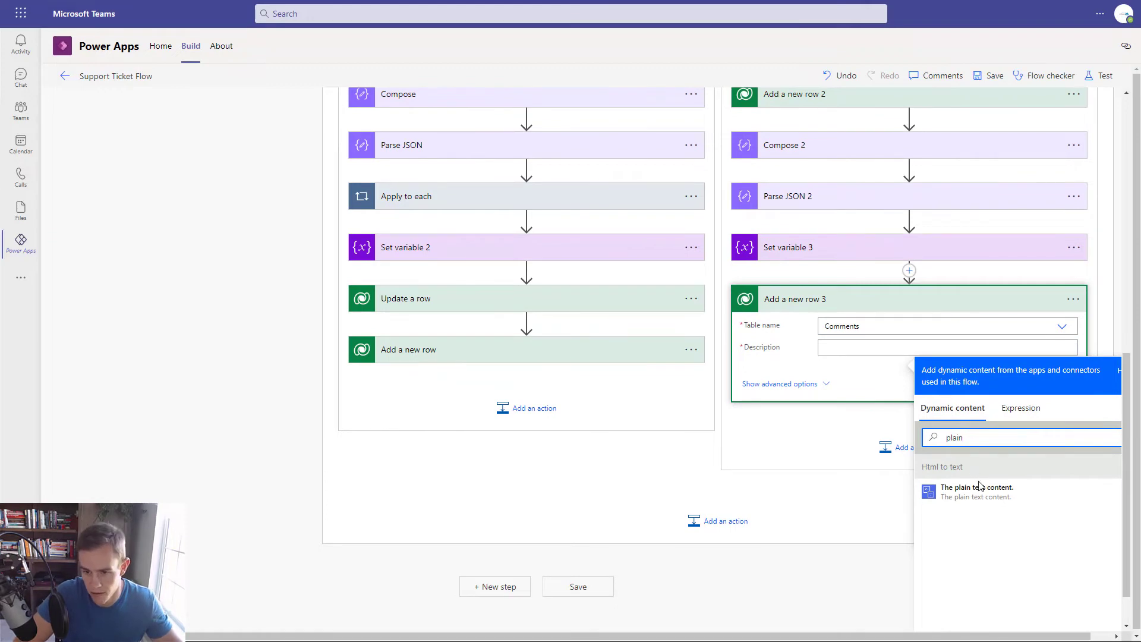
click(979, 486)
click(780, 384)
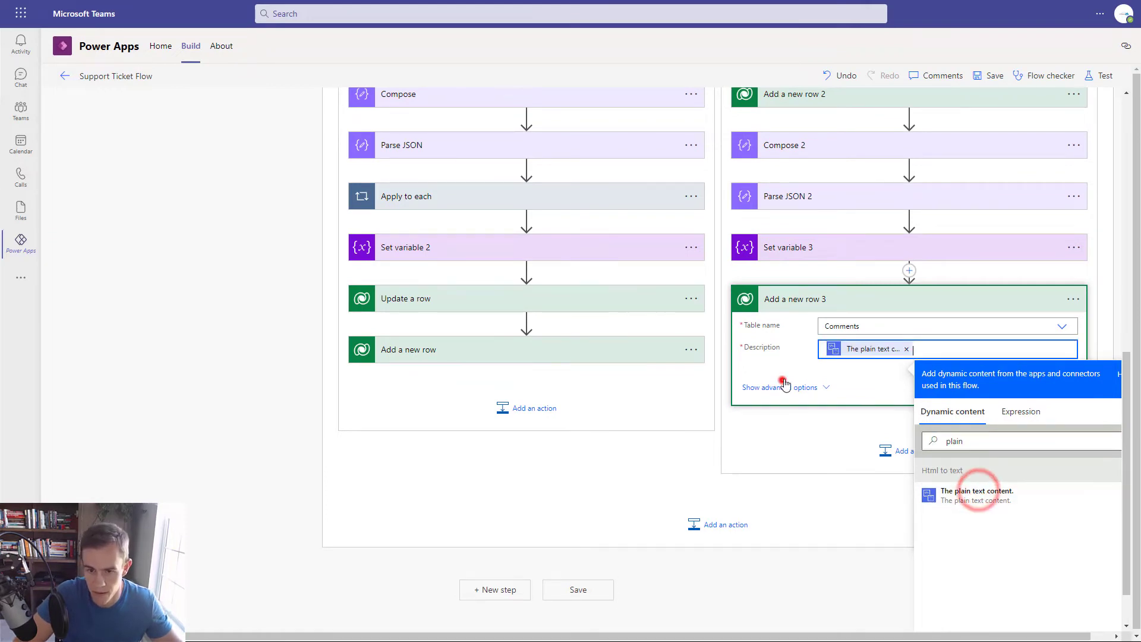
click(844, 392)
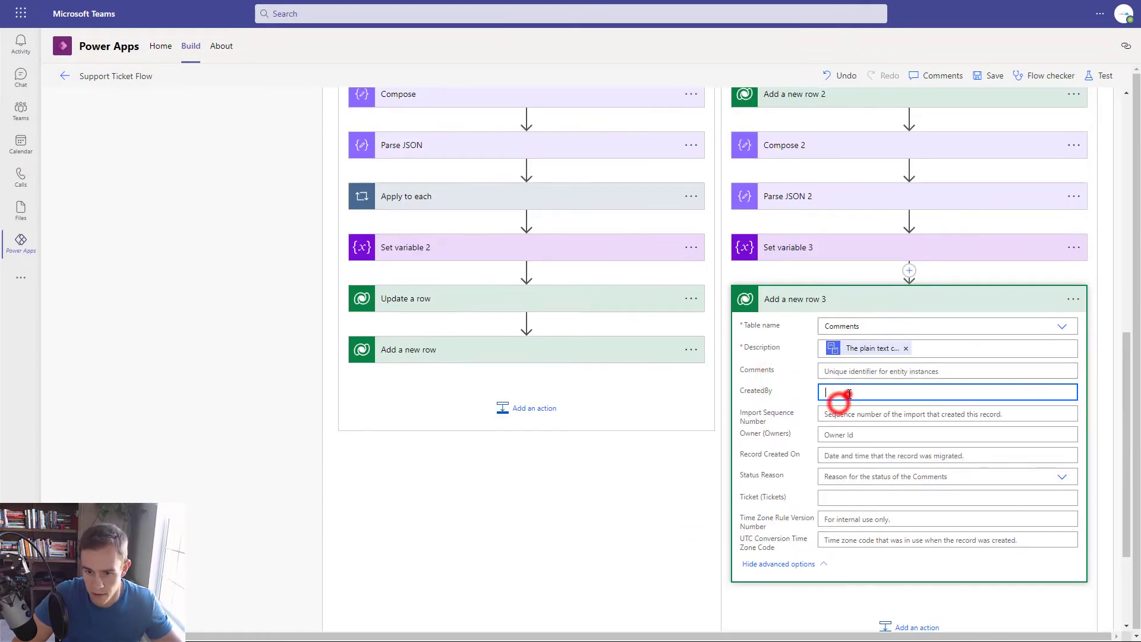
click(1030, 481)
text(From)
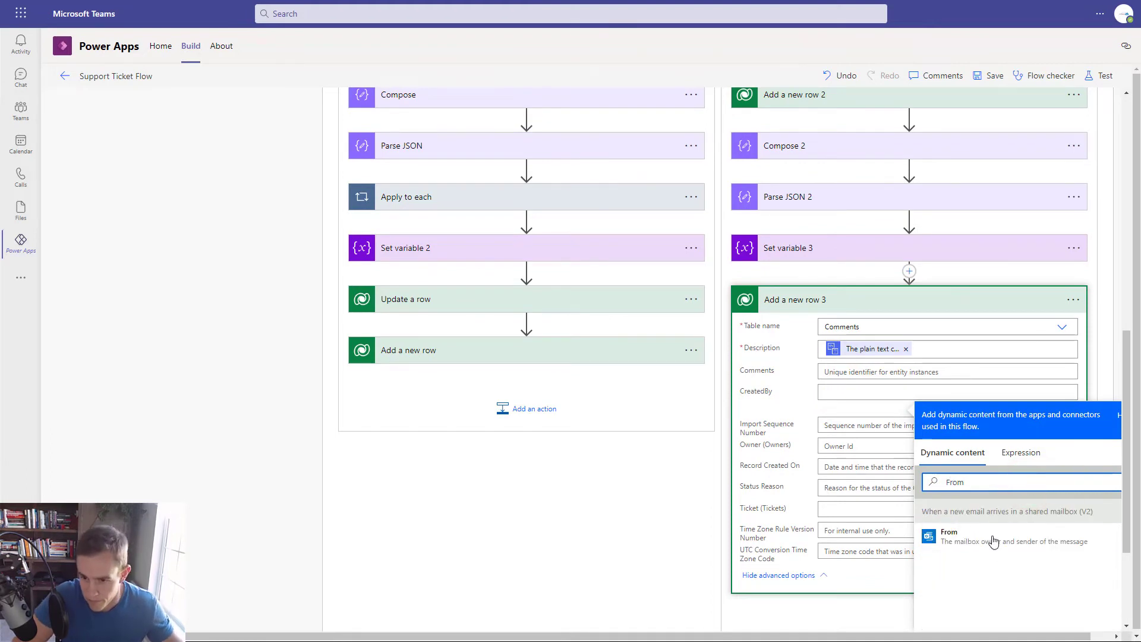
click(993, 537)
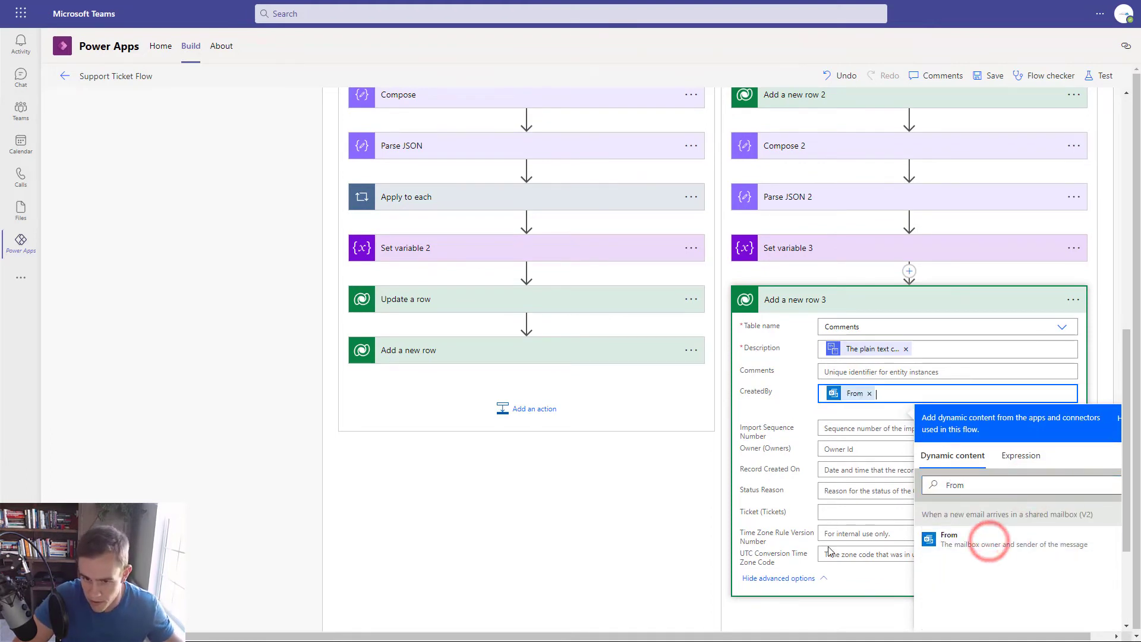
- Link the comment's Ticket to /cr038_ticketses/ plus the TicketID variable, copying the prefix from the If yes branch
click(850, 510)
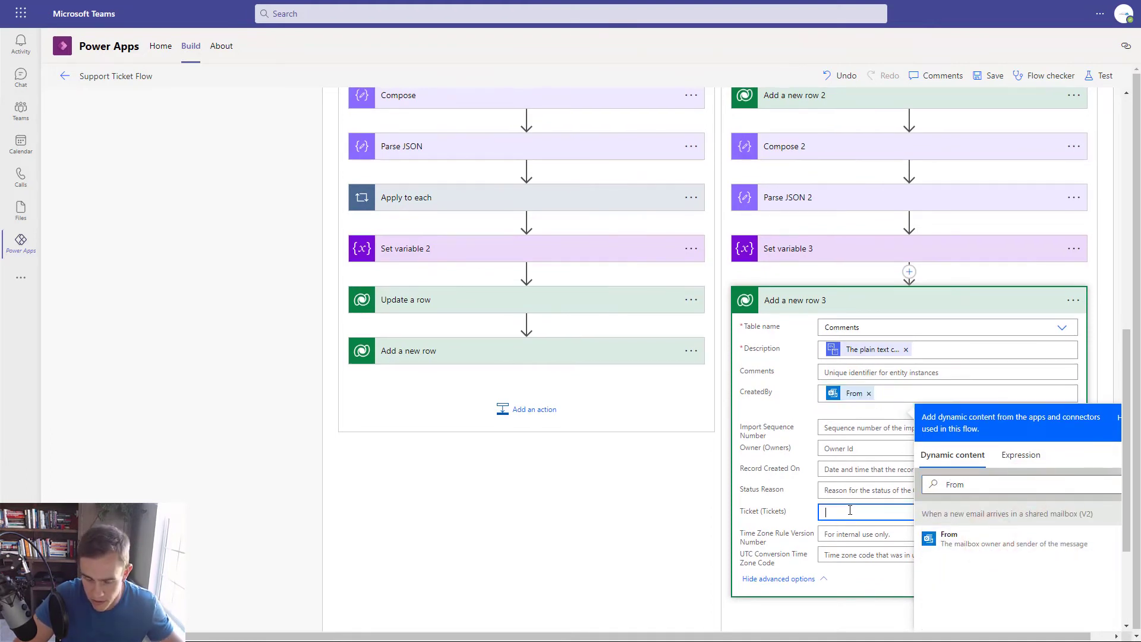
click(531, 370)
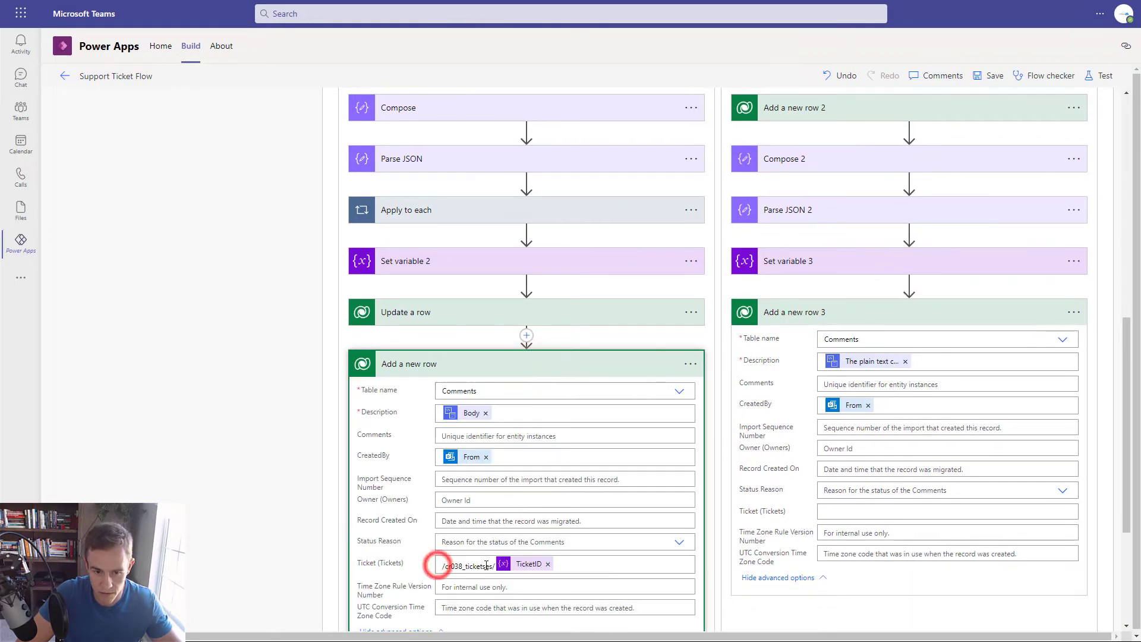
drag(494, 569, 481, 567)
key(ctrl+c)
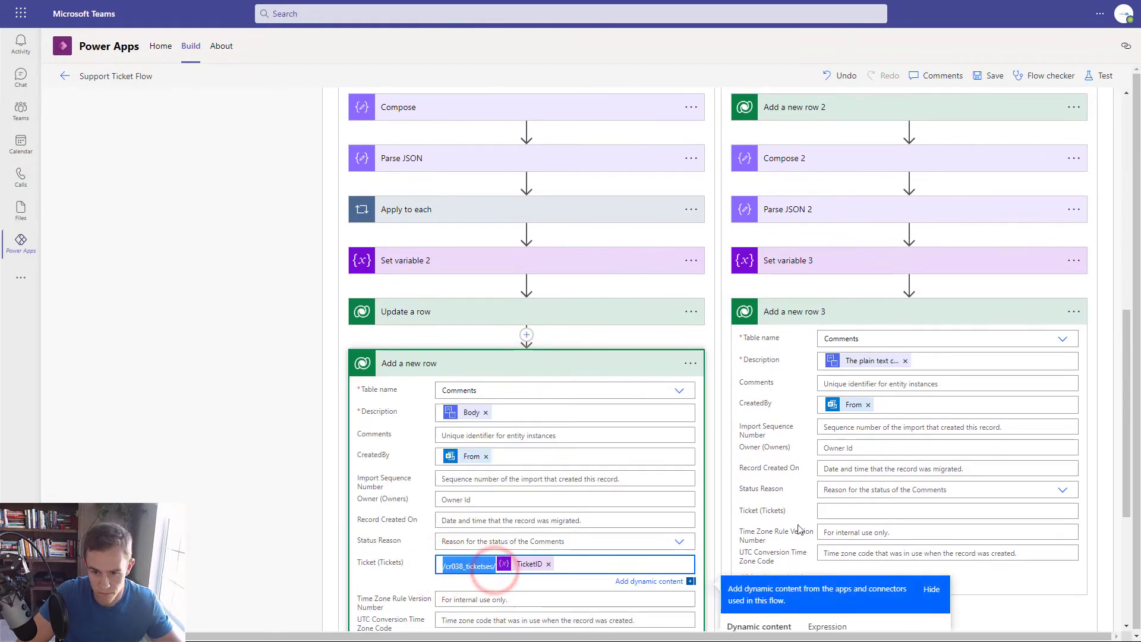
click(859, 511)
key(ctrl+v)
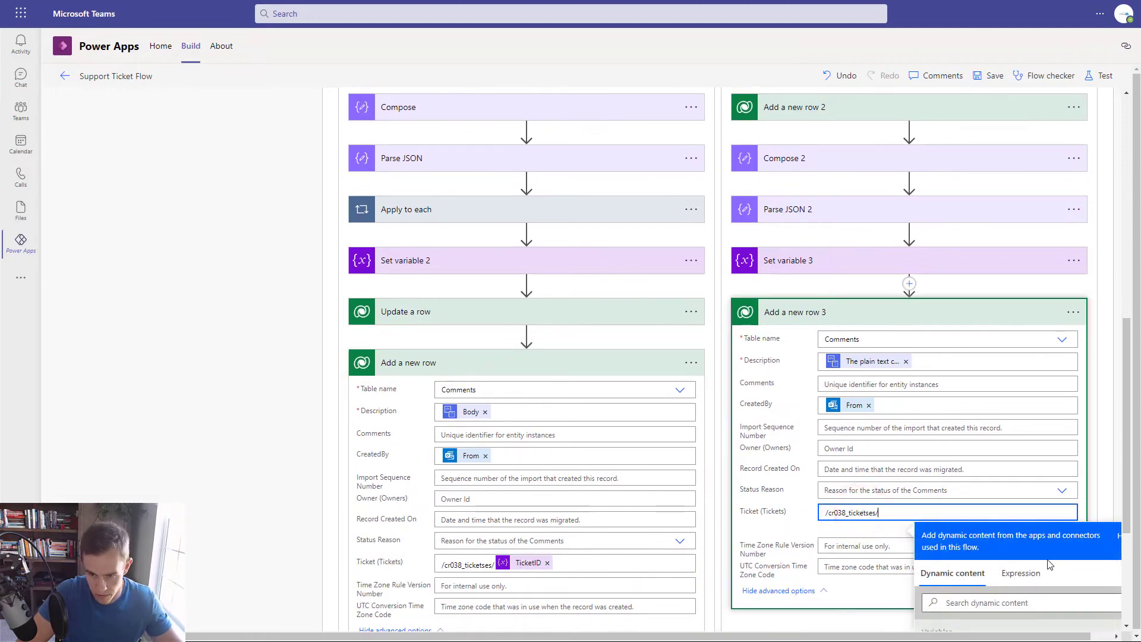
scroll(963, 534, down, 4)
click(963, 460)
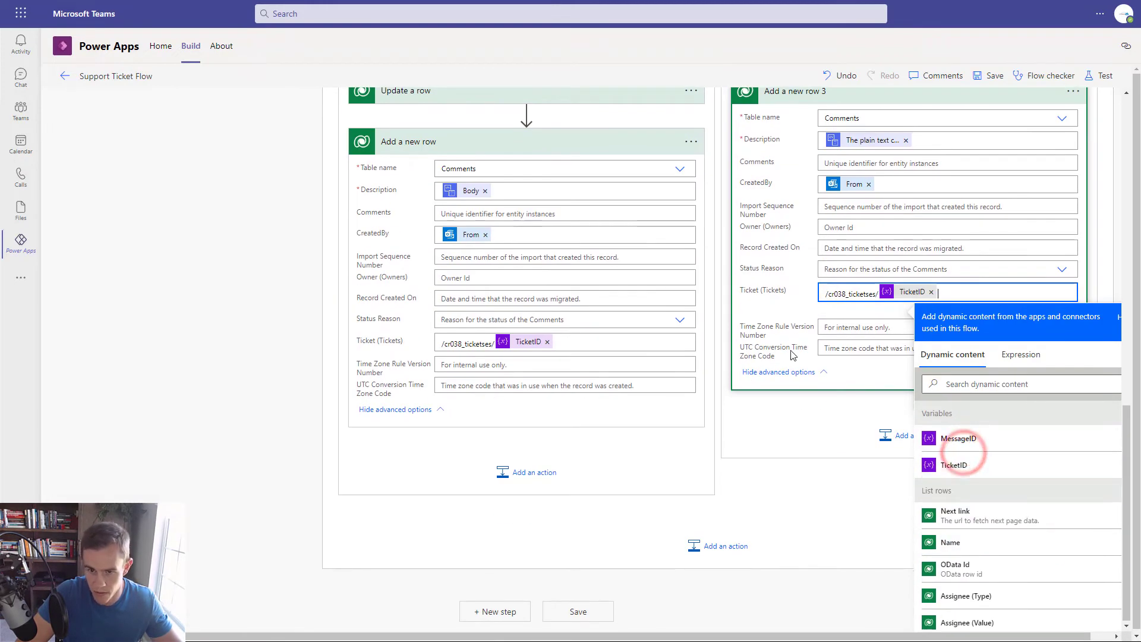
click(797, 302)
scroll(800, 303, up, 5)
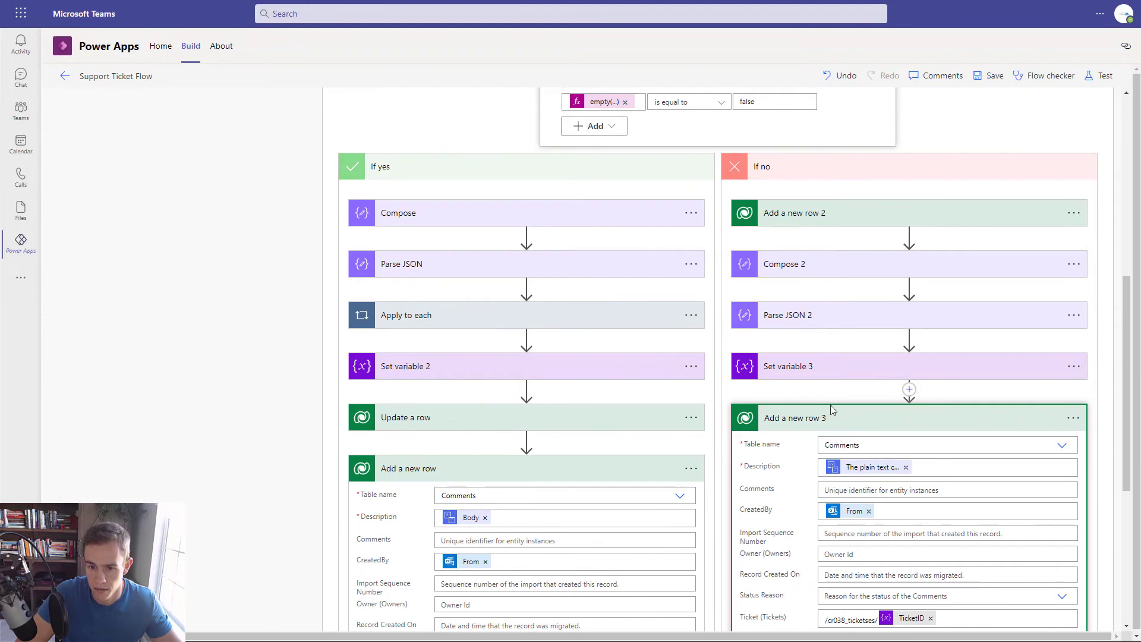
scroll(835, 414, up, 7)
scroll(848, 407, down, 4)
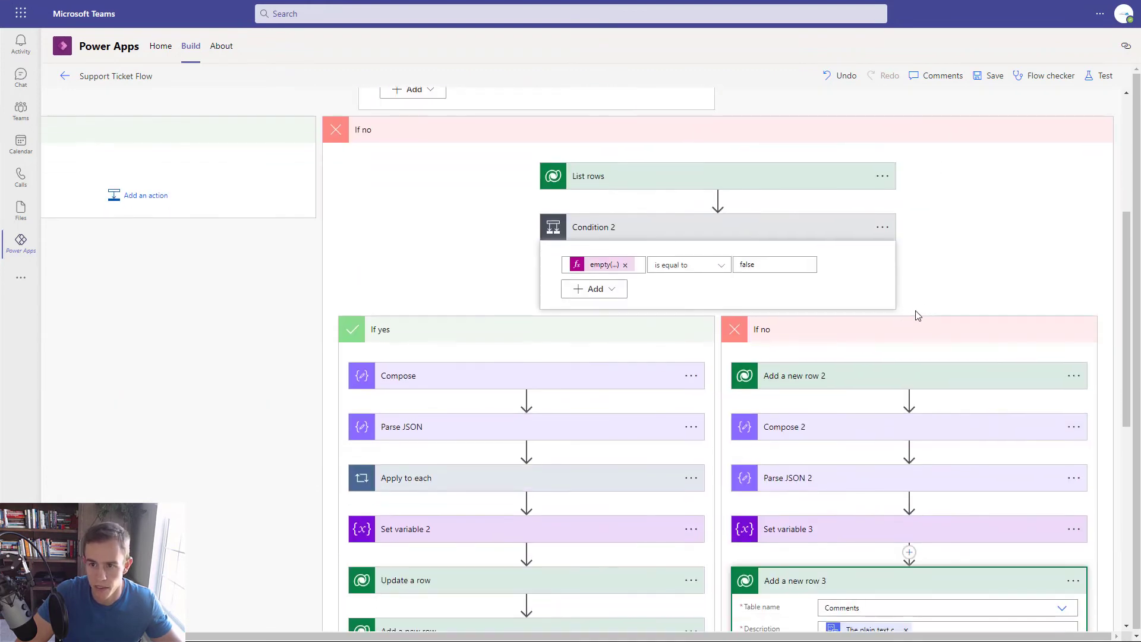
- Save Support Ticket Flow with the Comments step and review the finished If no branch
click(990, 78)
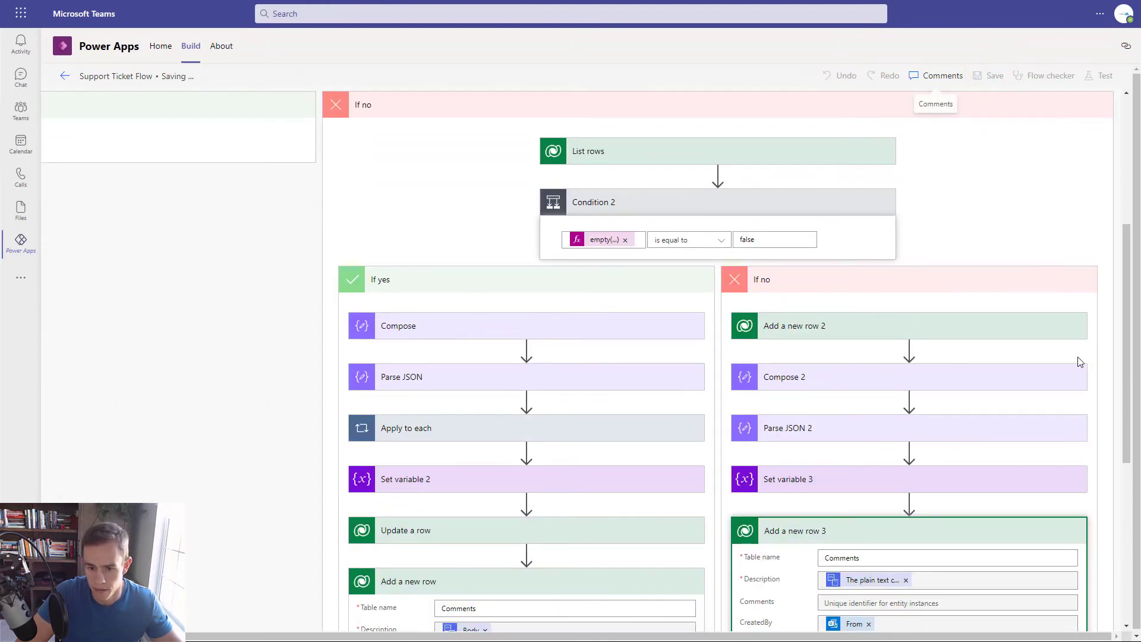
scroll(820, 445, up, 5)
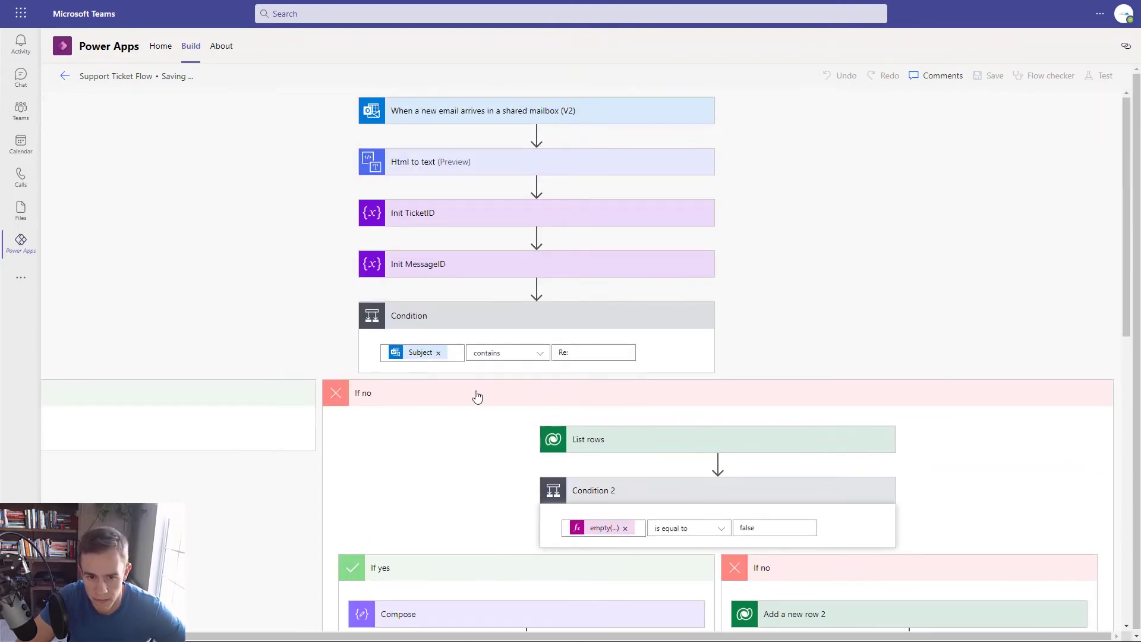
scroll(685, 447, down, 8)
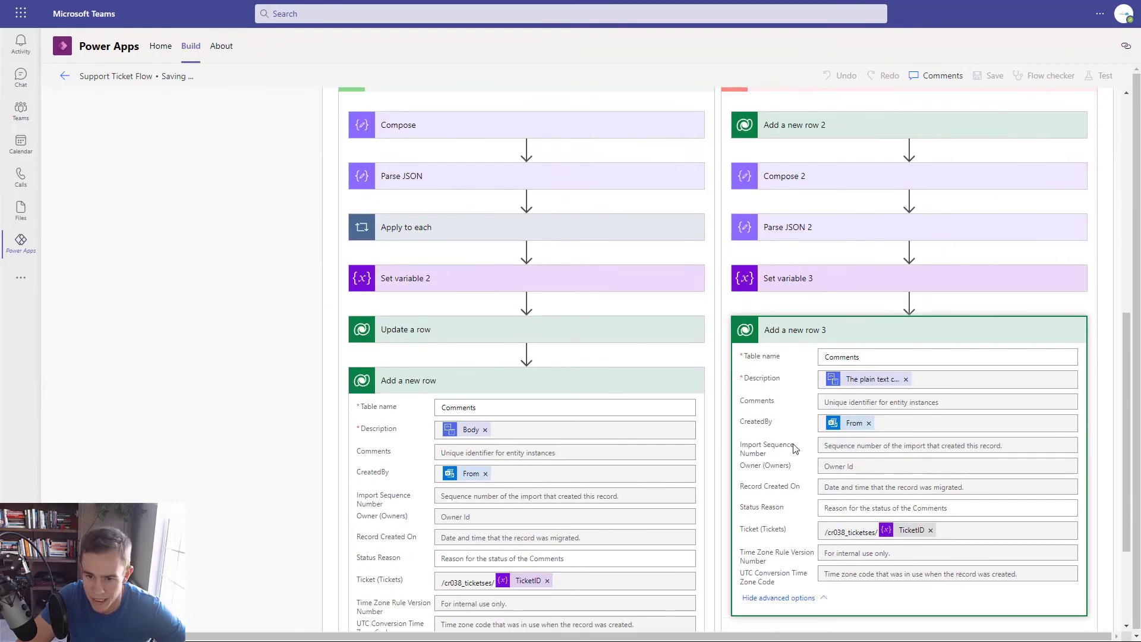
scroll(428, 437, up, 4)
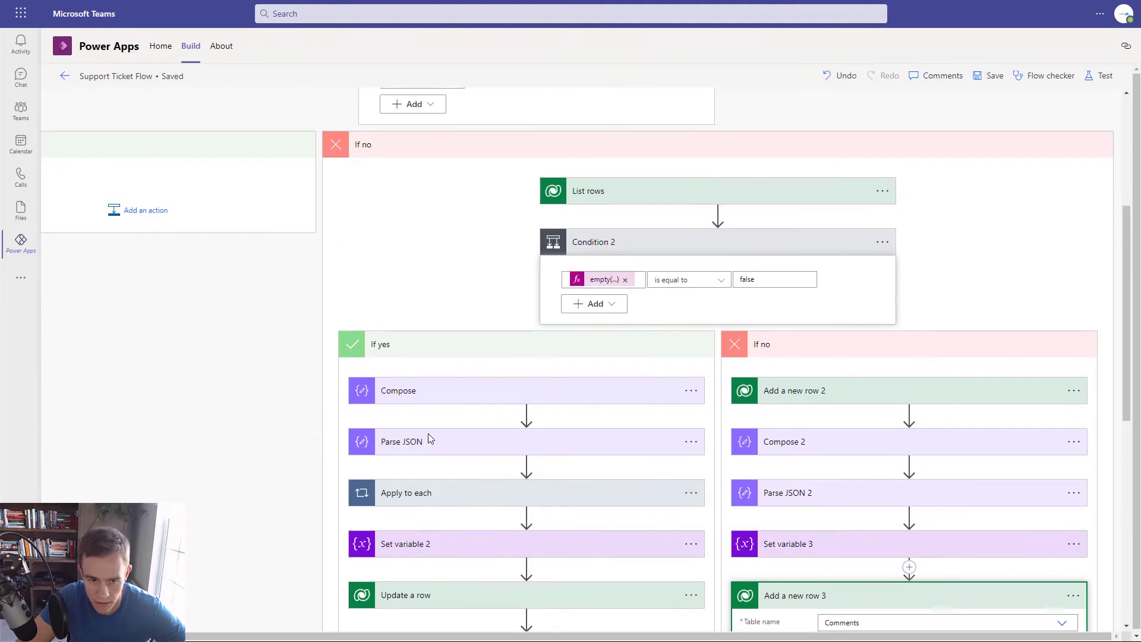
scroll(525, 493, down, 4)
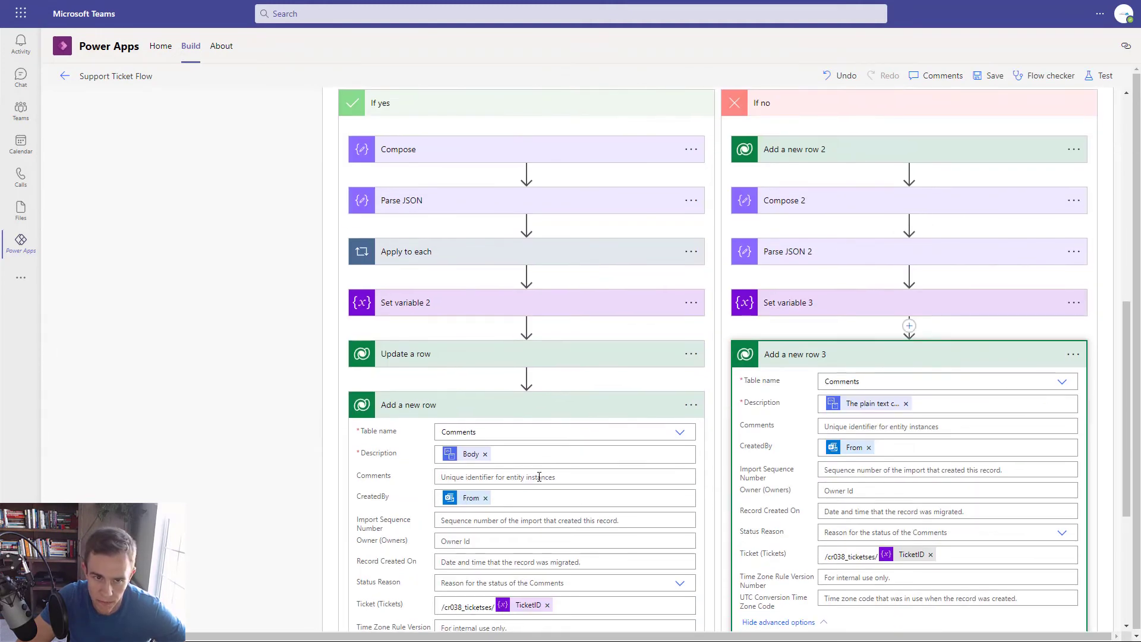
scroll(539, 476, up, 4)
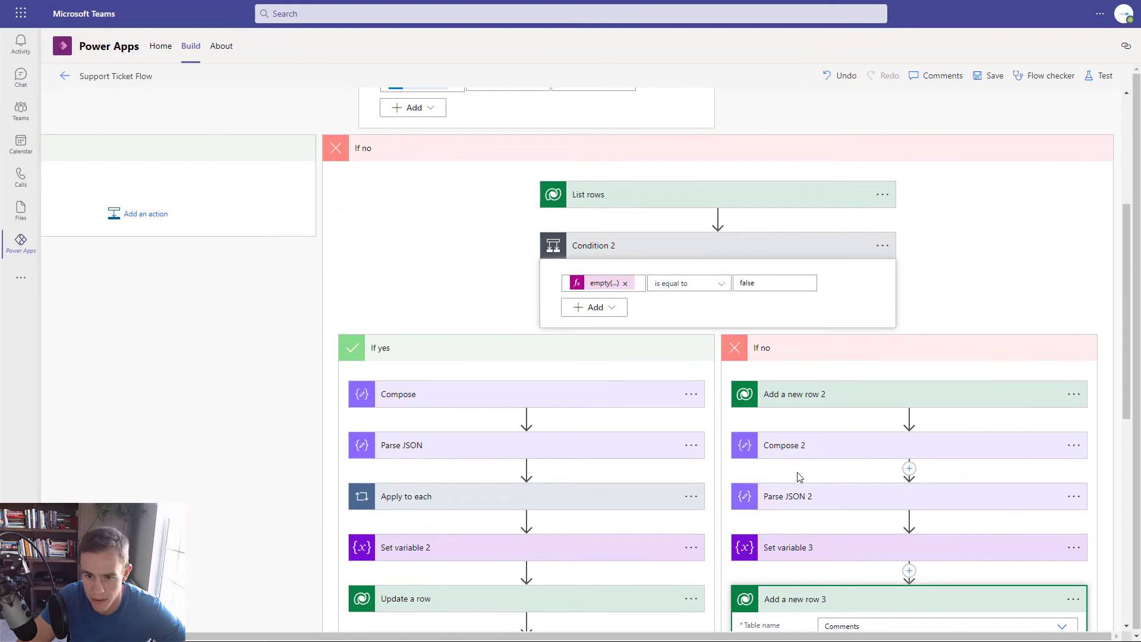
scroll(775, 491, down, 8)
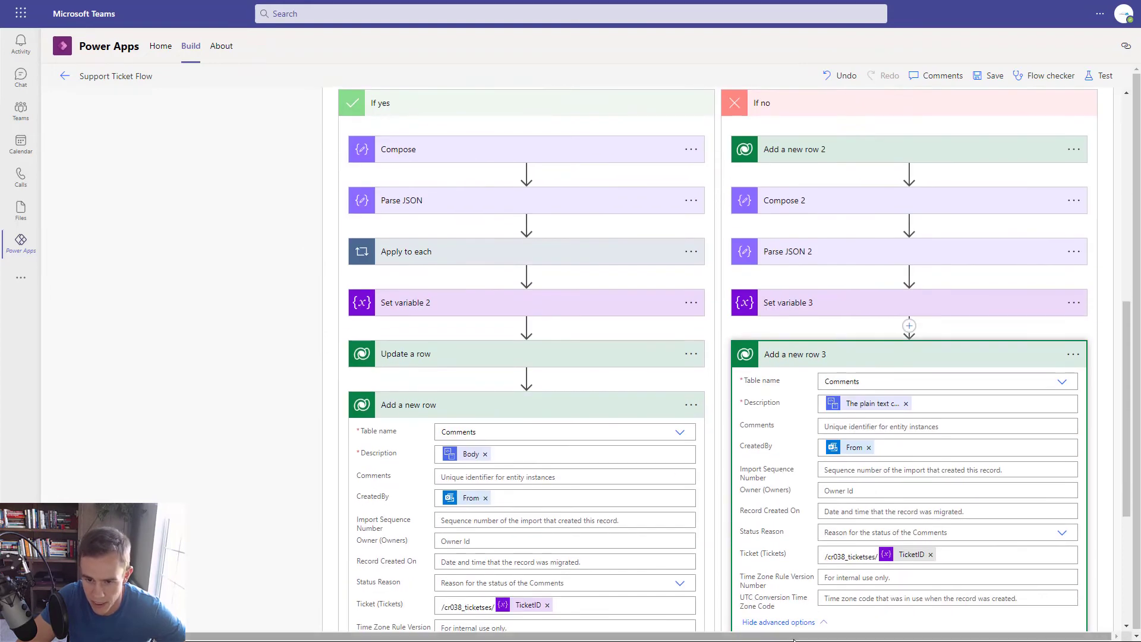
scroll(842, 552, up, 12)
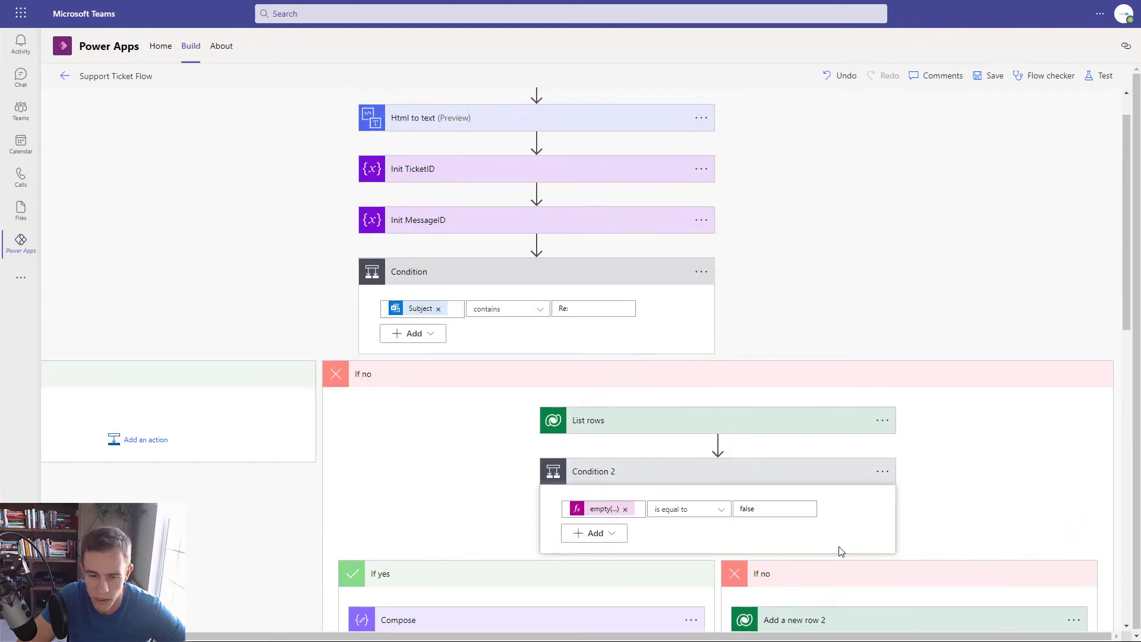
click(732, 383)
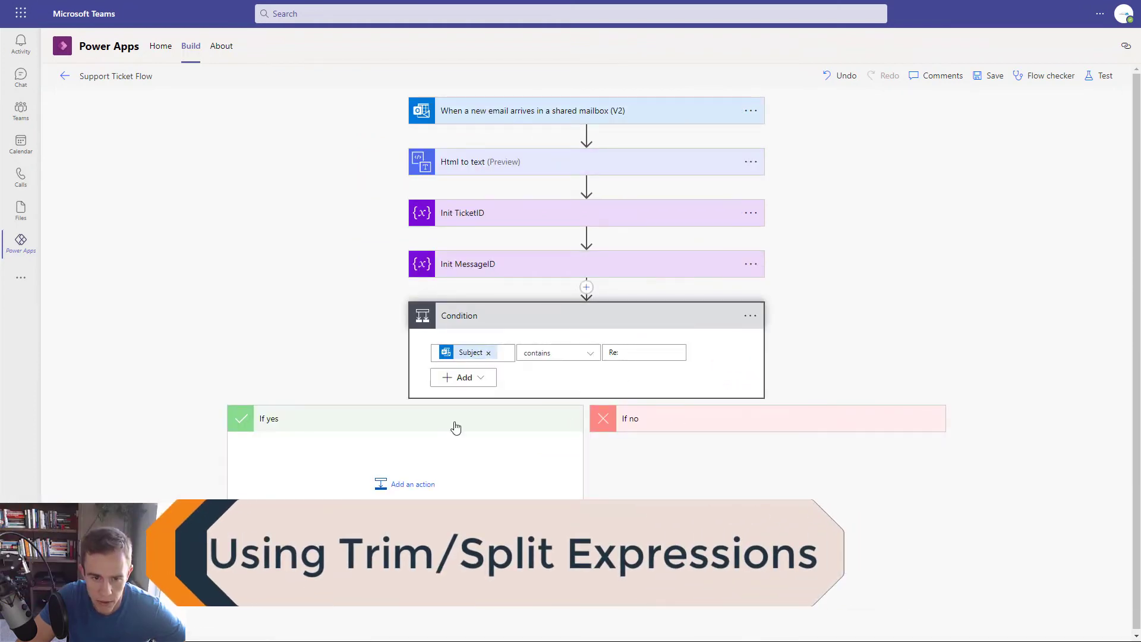
- Add a Dataverse List rows step to the If yes branch
click(668, 430)
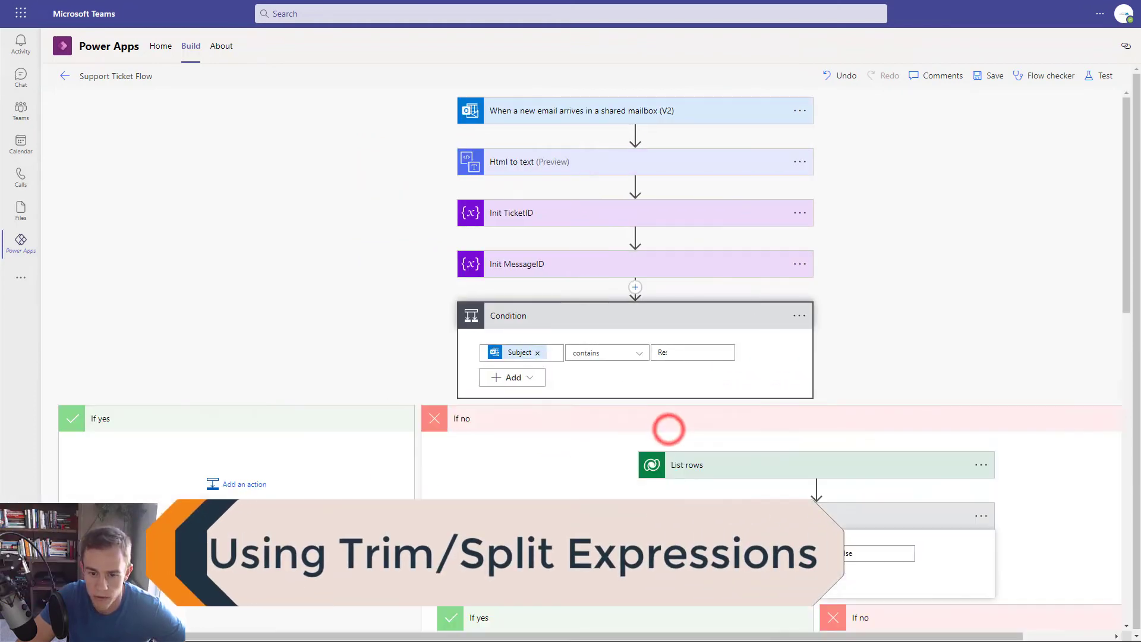
scroll(667, 426, down, 4)
scroll(699, 487, up, 4)
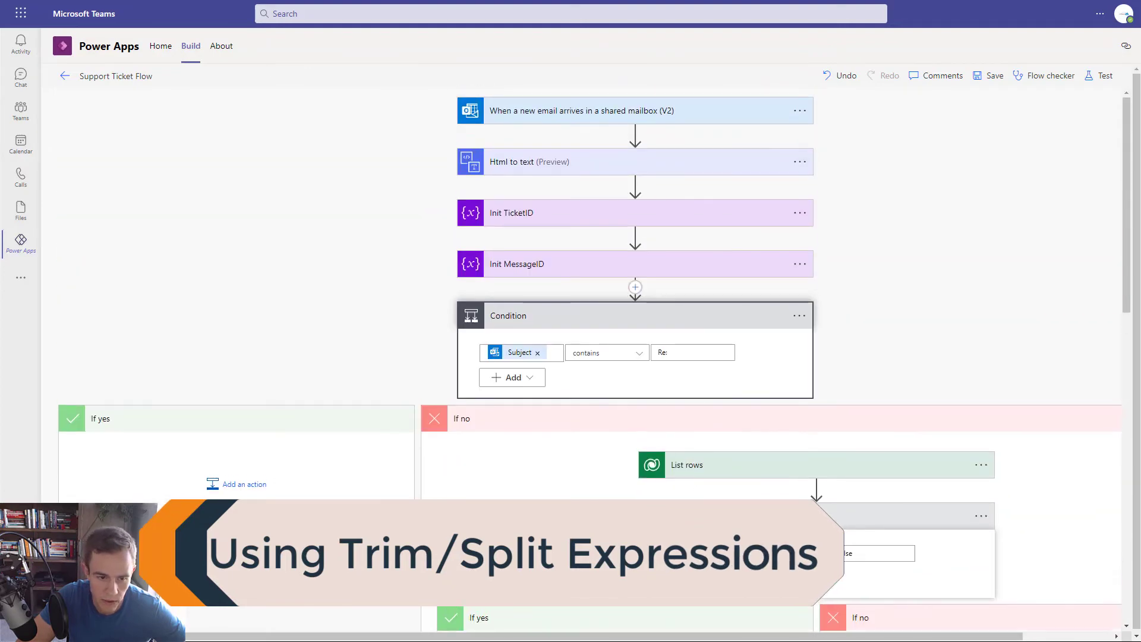
click(242, 483)
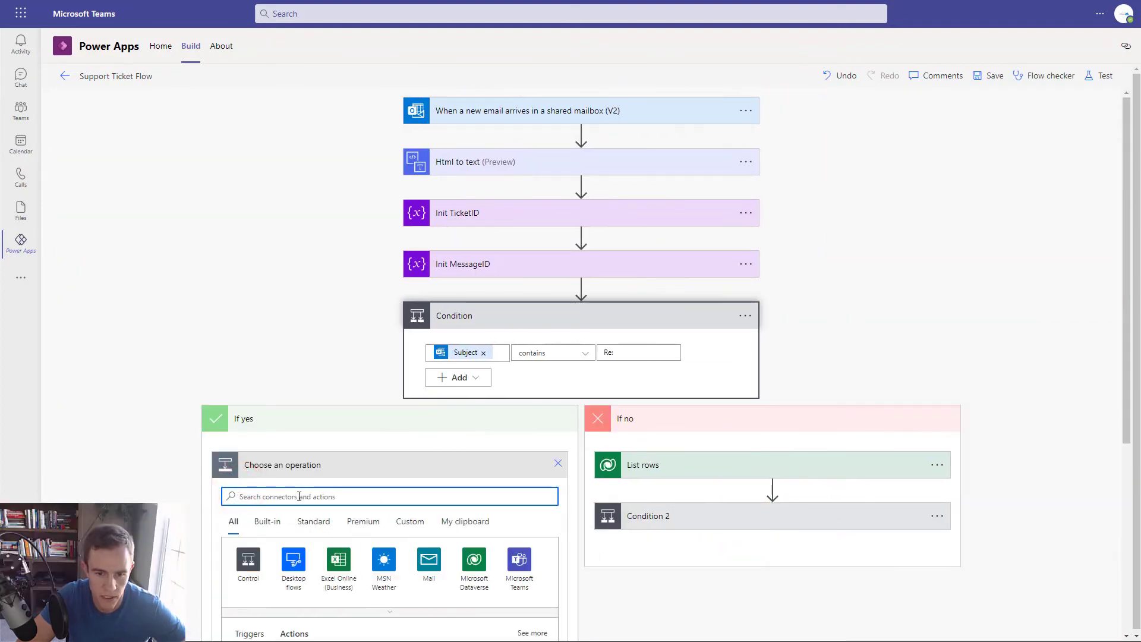
click(474, 558)
scroll(446, 469, down, 6)
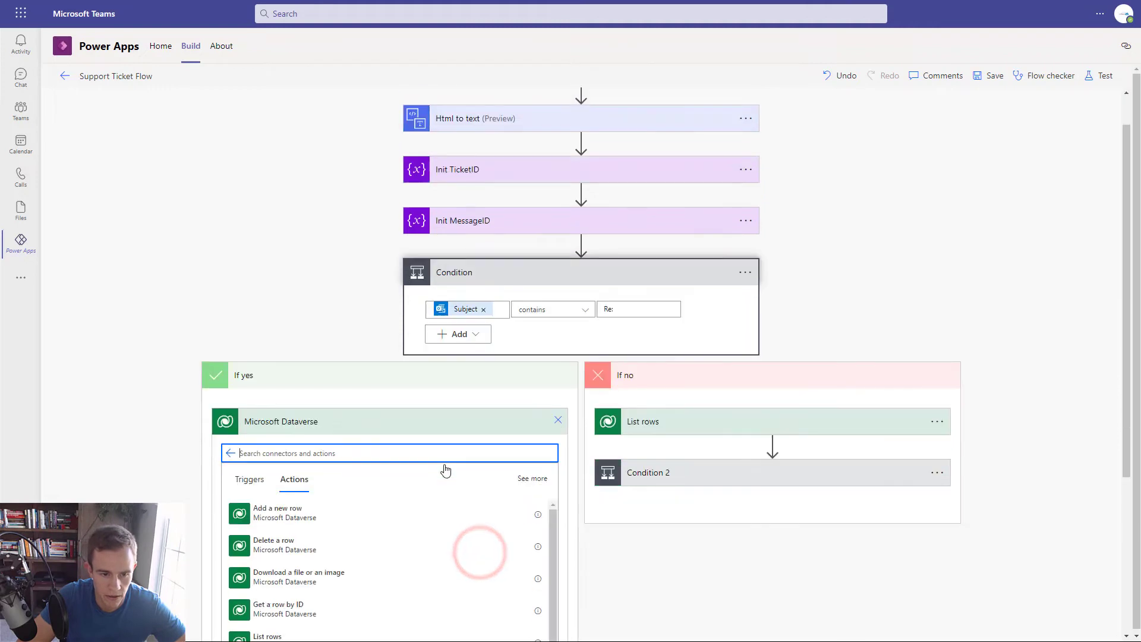
click(329, 434)
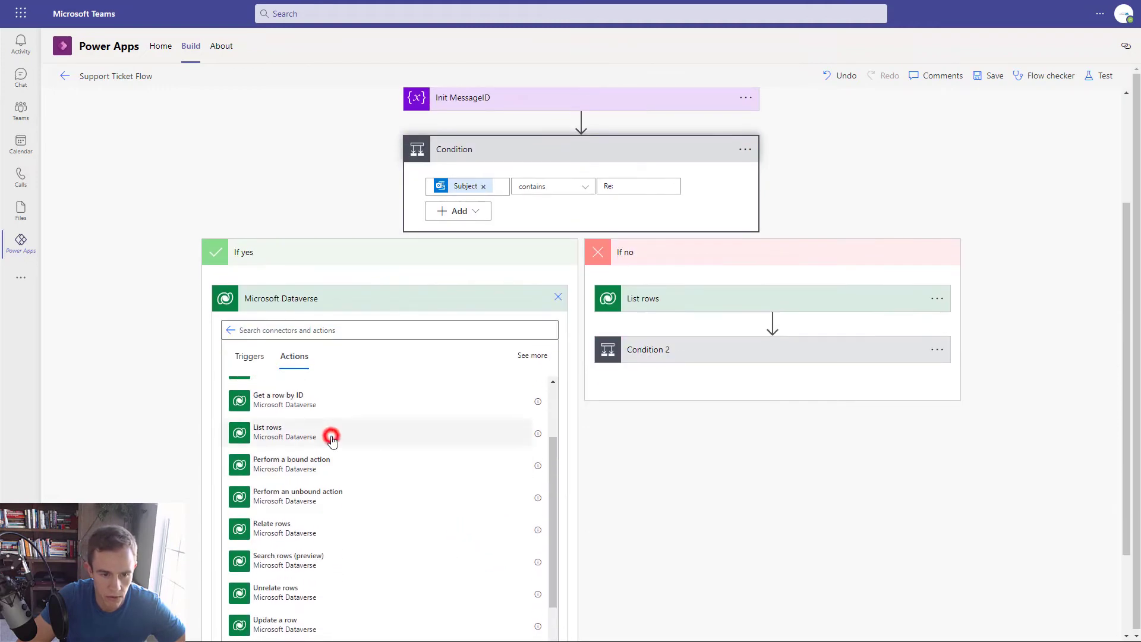
- Set List rows 2's table to Tickets and show its advanced options
click(374, 468)
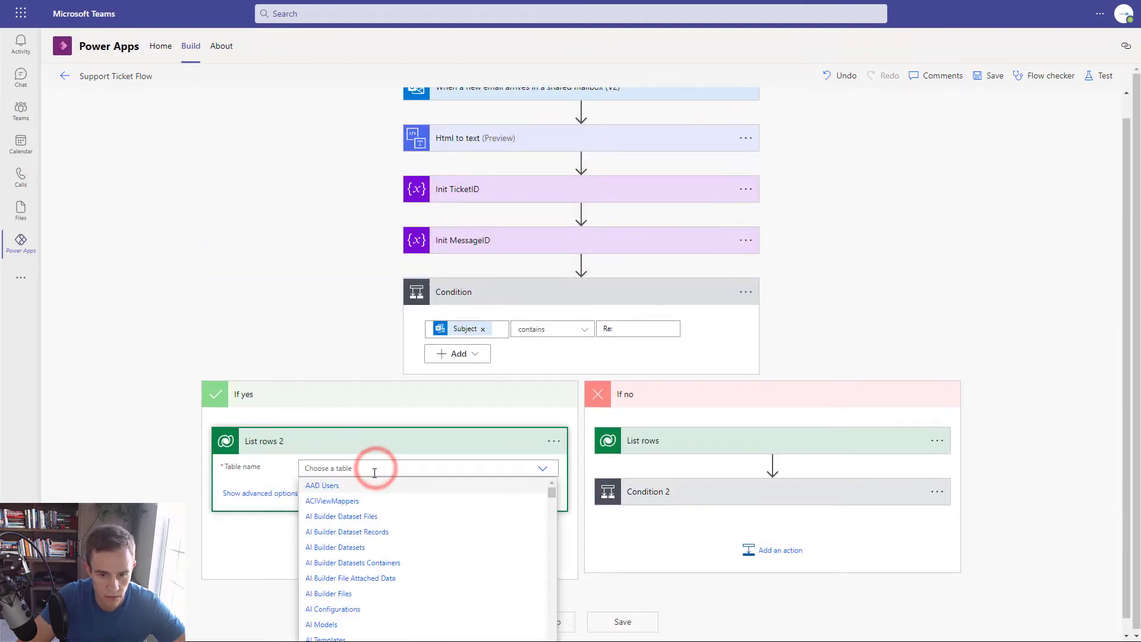
text(Ticket)
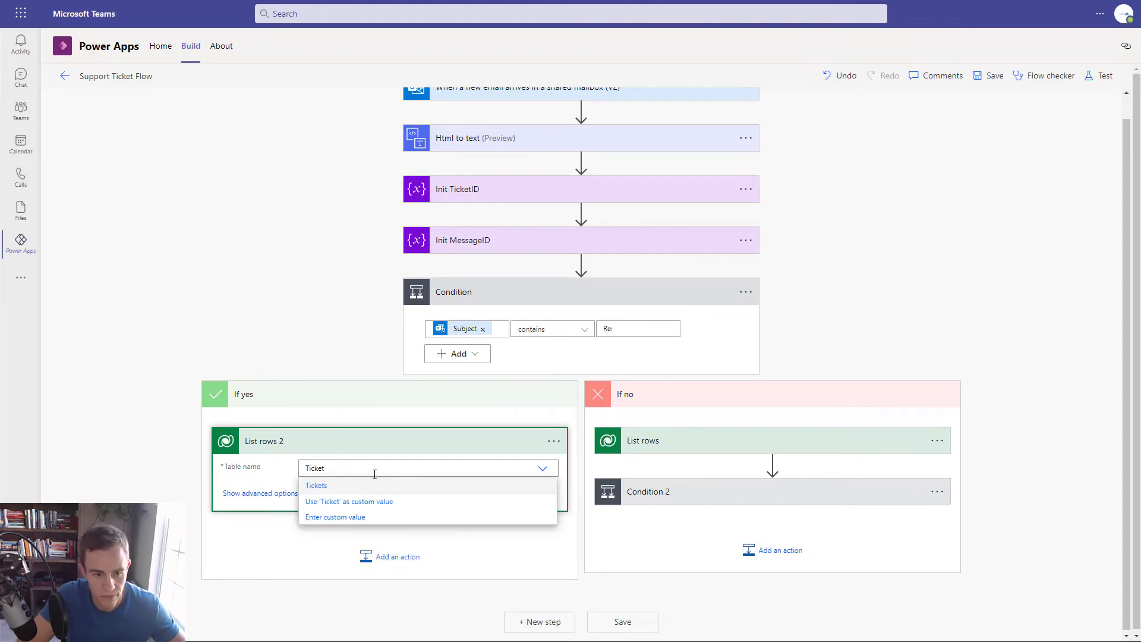
click(345, 490)
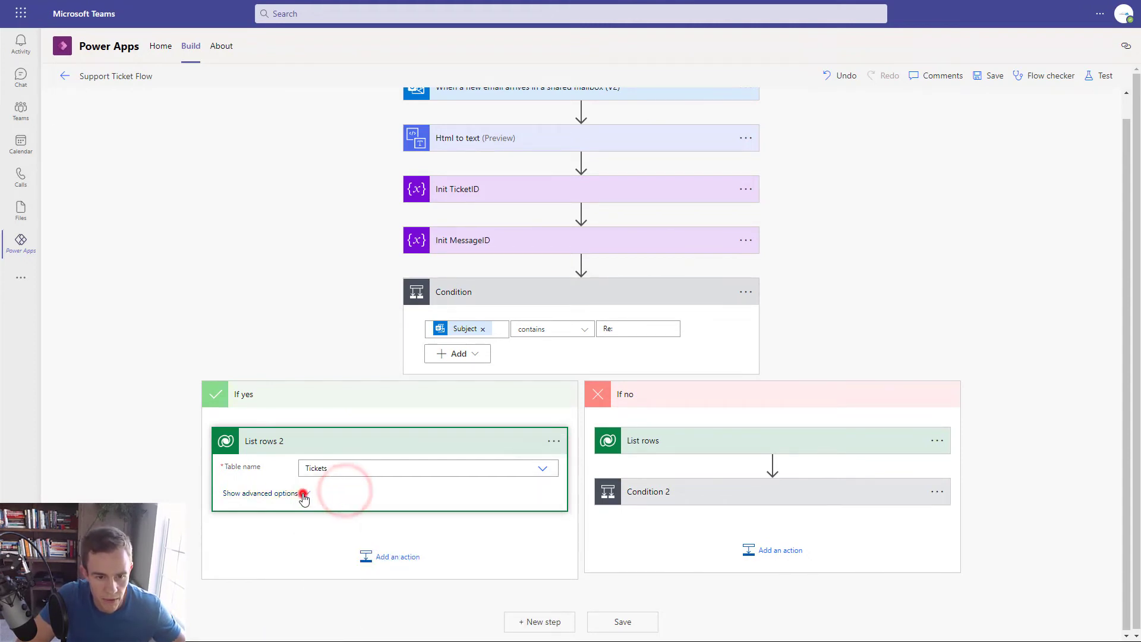
click(295, 493)
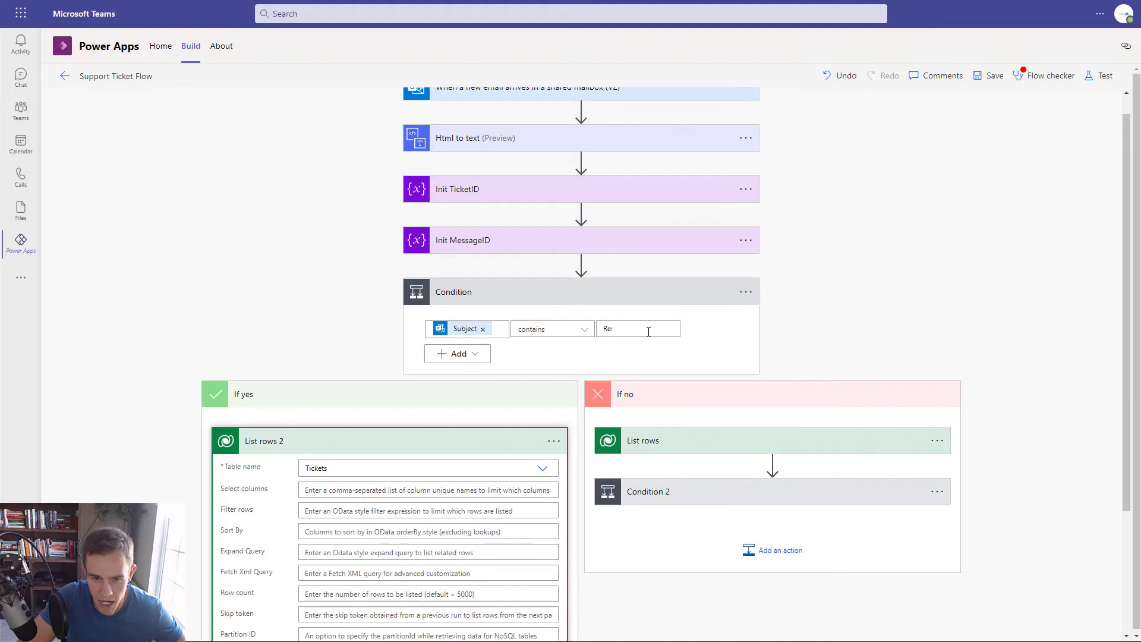
- Check the Condition's Re: comparison value and expand Condition 2 to review its branches
click(618, 331)
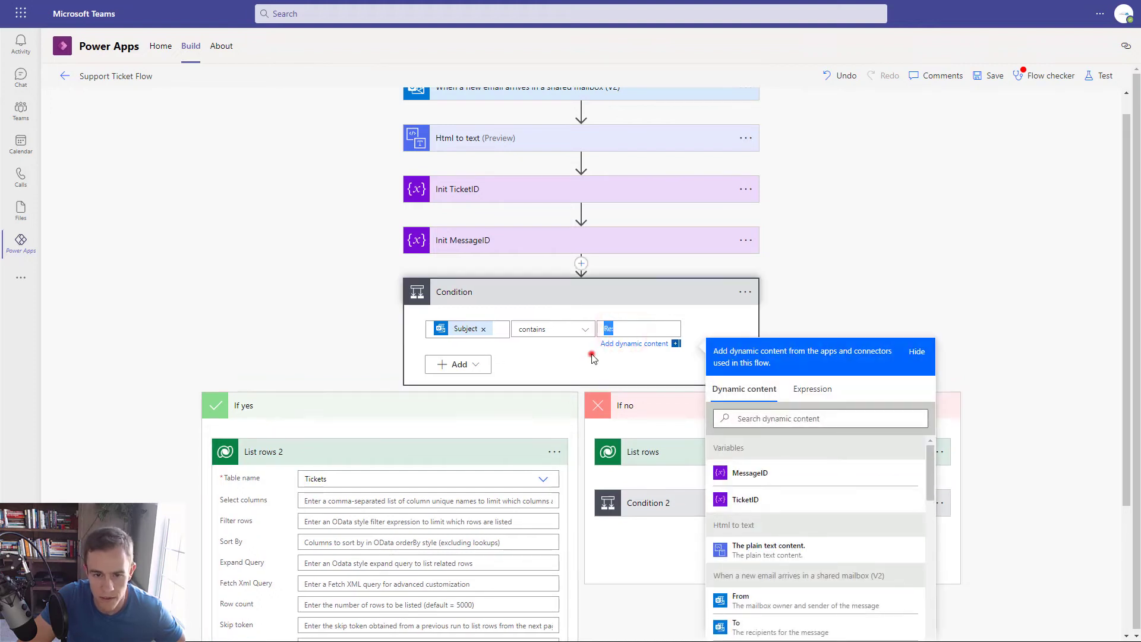
click(591, 357)
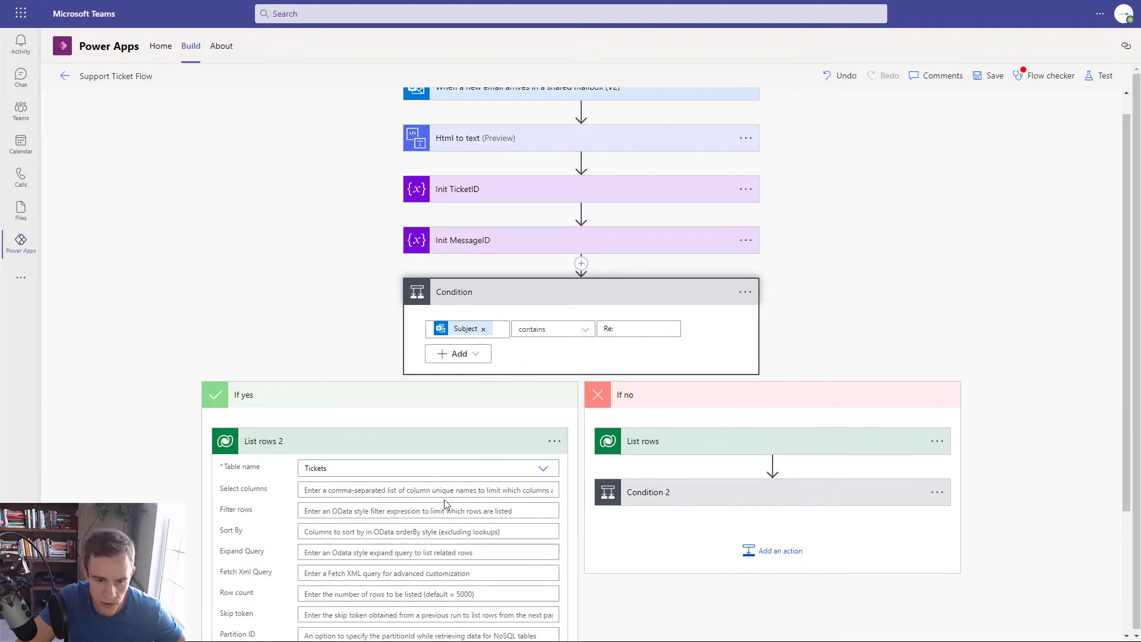
click(708, 497)
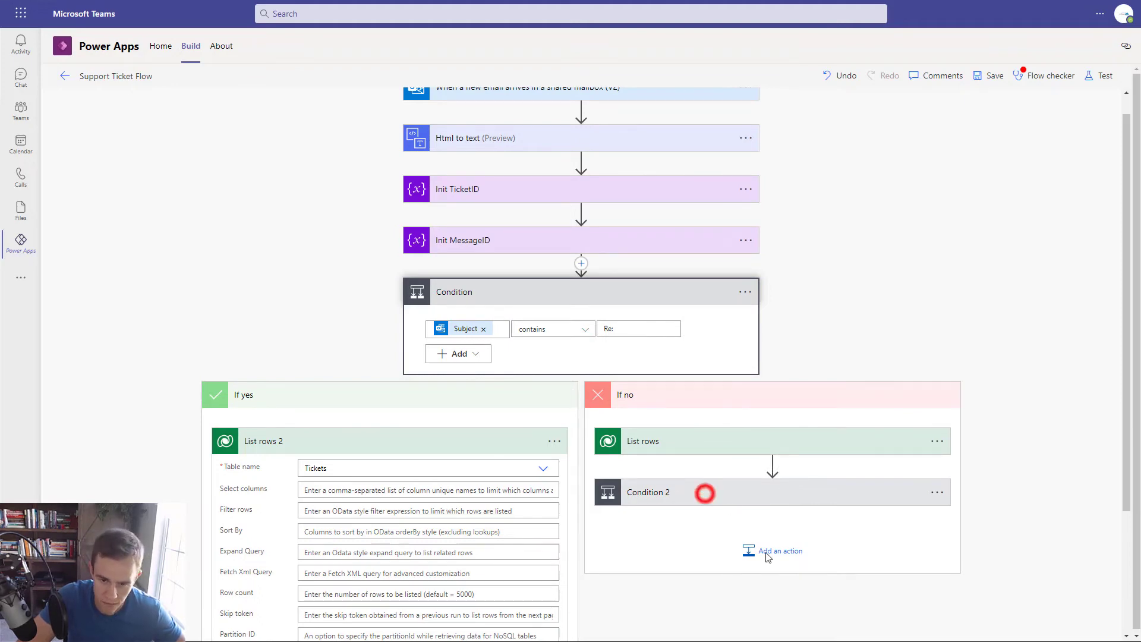
scroll(817, 392, down, 4)
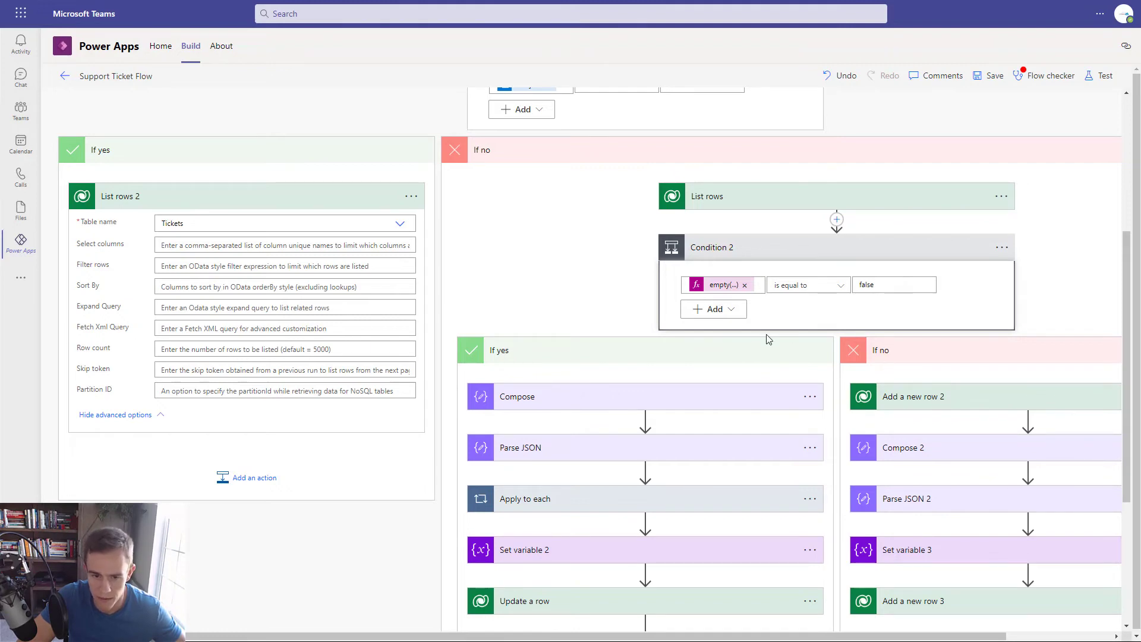
scroll(594, 563, down, 3)
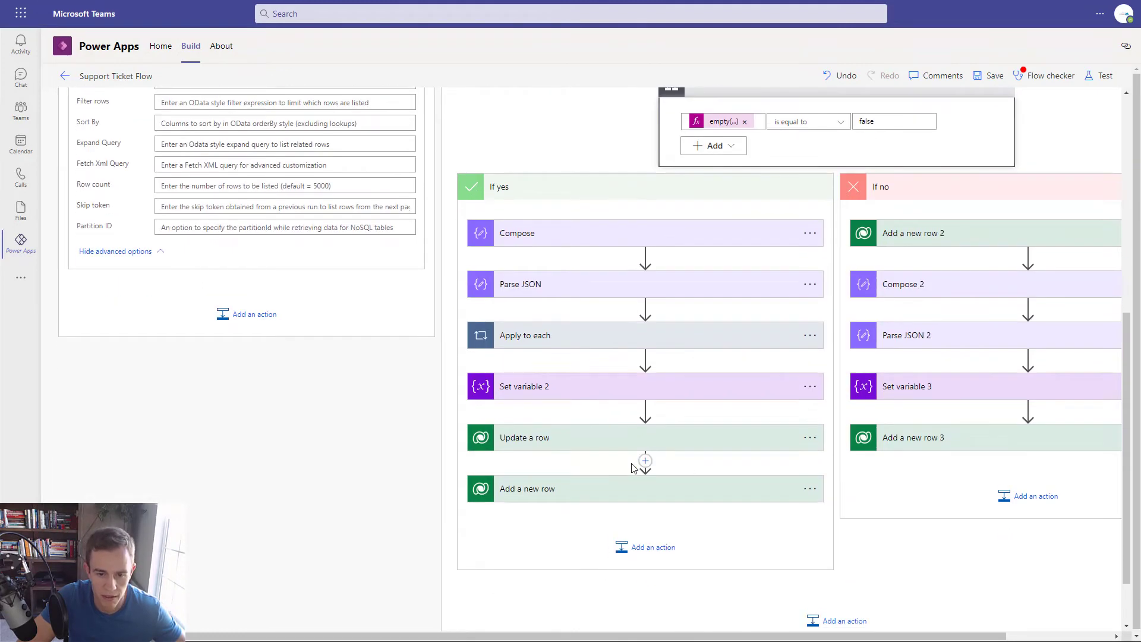
scroll(639, 462, up, 5)
scroll(523, 443, up, 3)
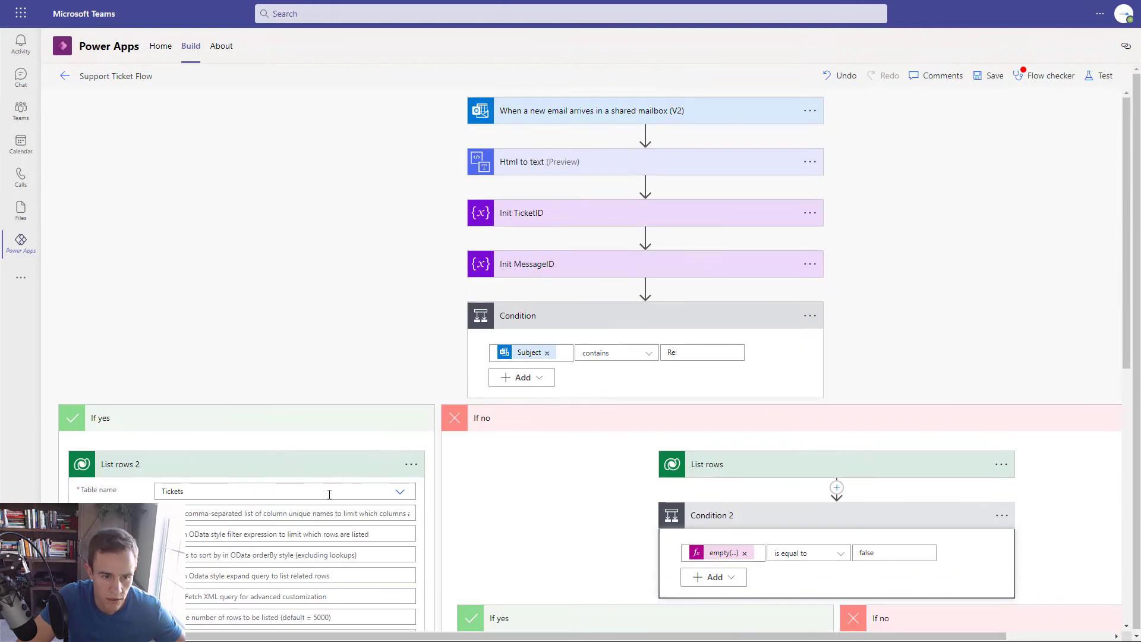
scroll(510, 502, down, 3)
- Copy cr038_name from the List rows filter into List rows 2's Filter rows as cr038_name eq '
click(743, 306)
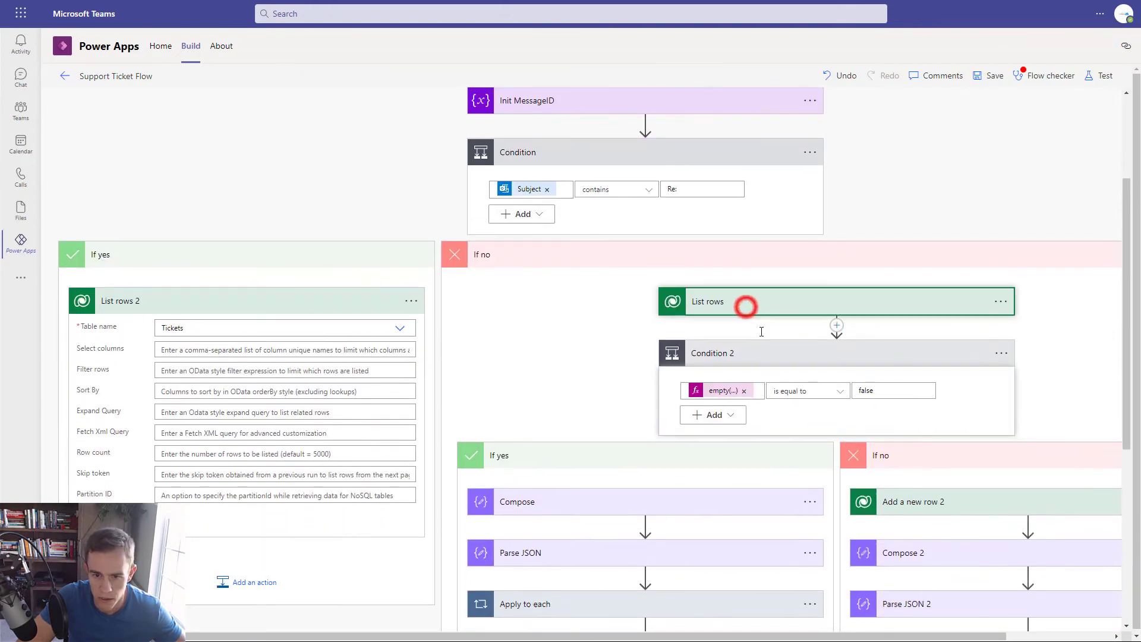
click(733, 357)
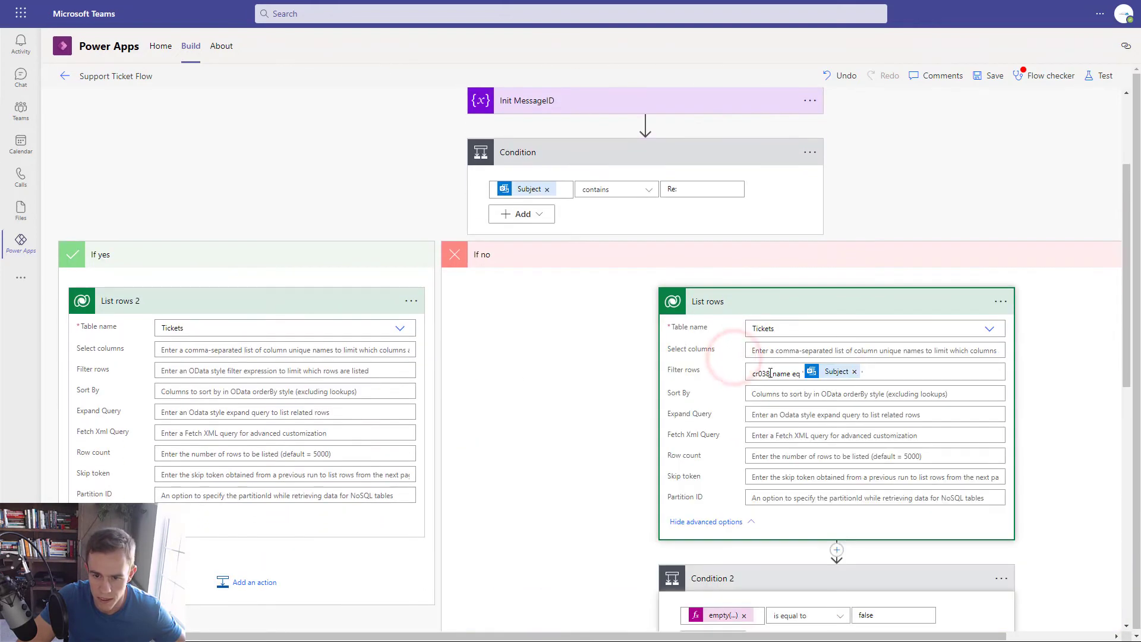
click(748, 373)
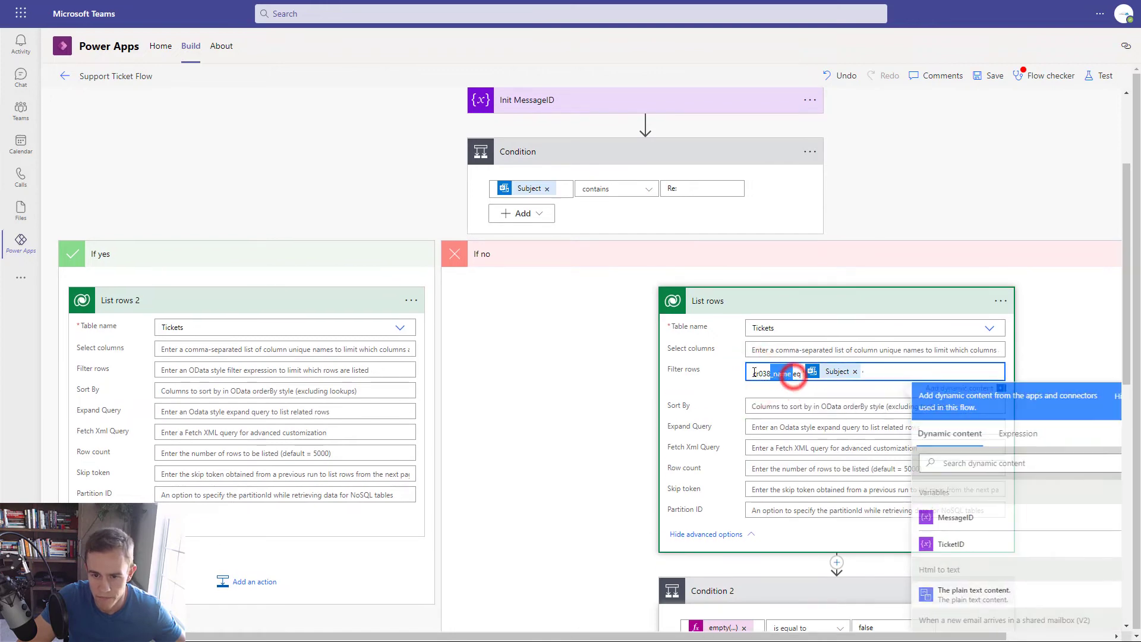
double_click(774, 374)
key(ctrl+c)
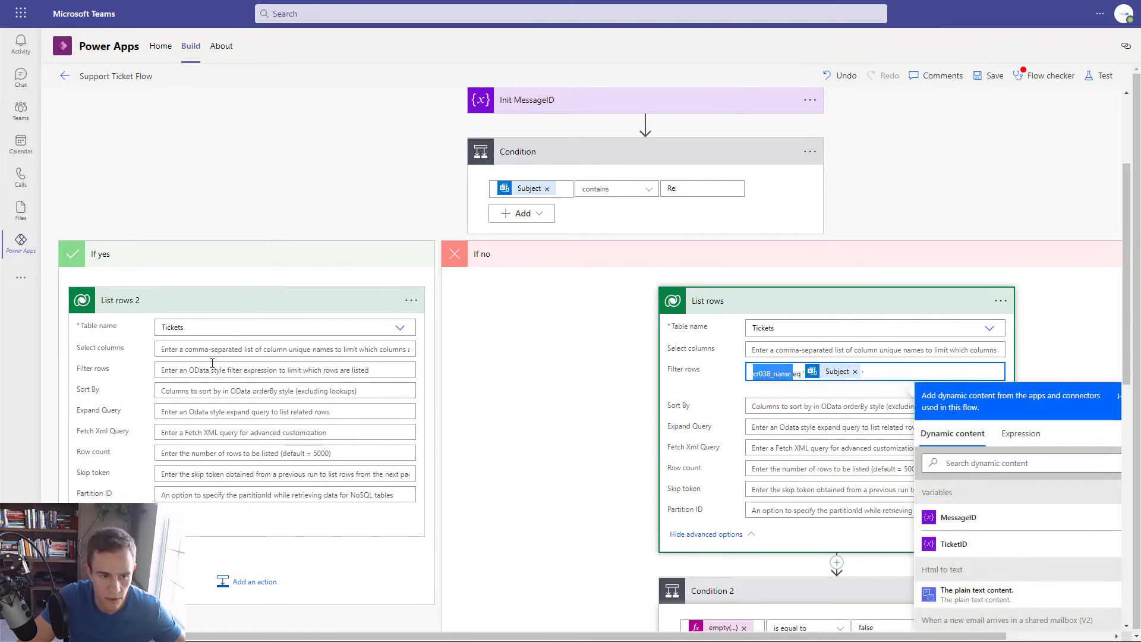
click(196, 371)
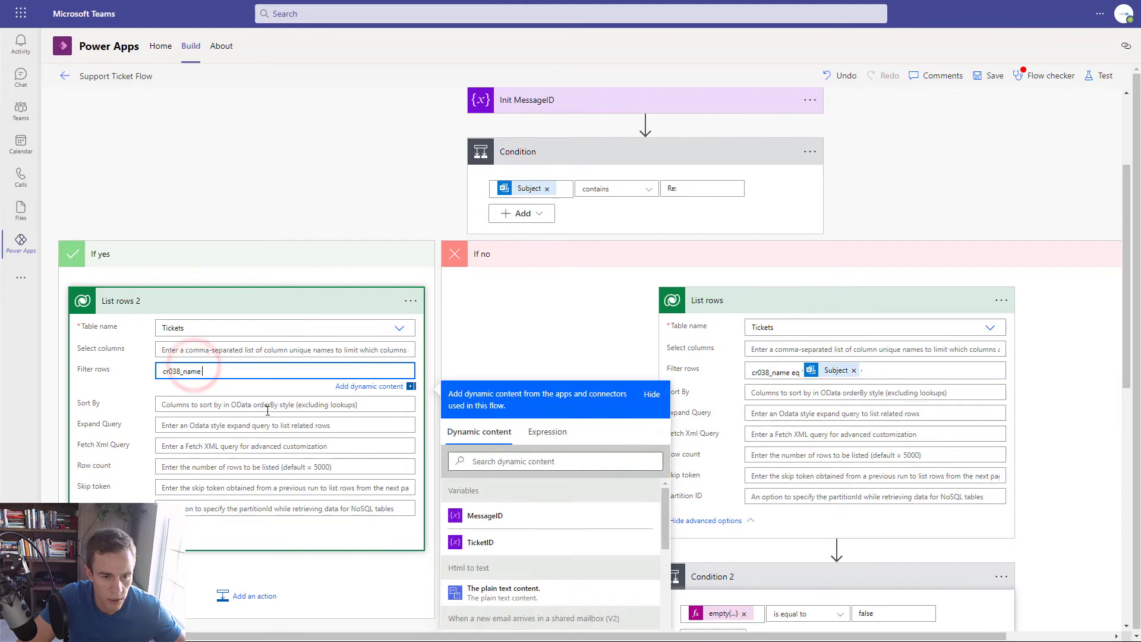
key(ctrl+v)
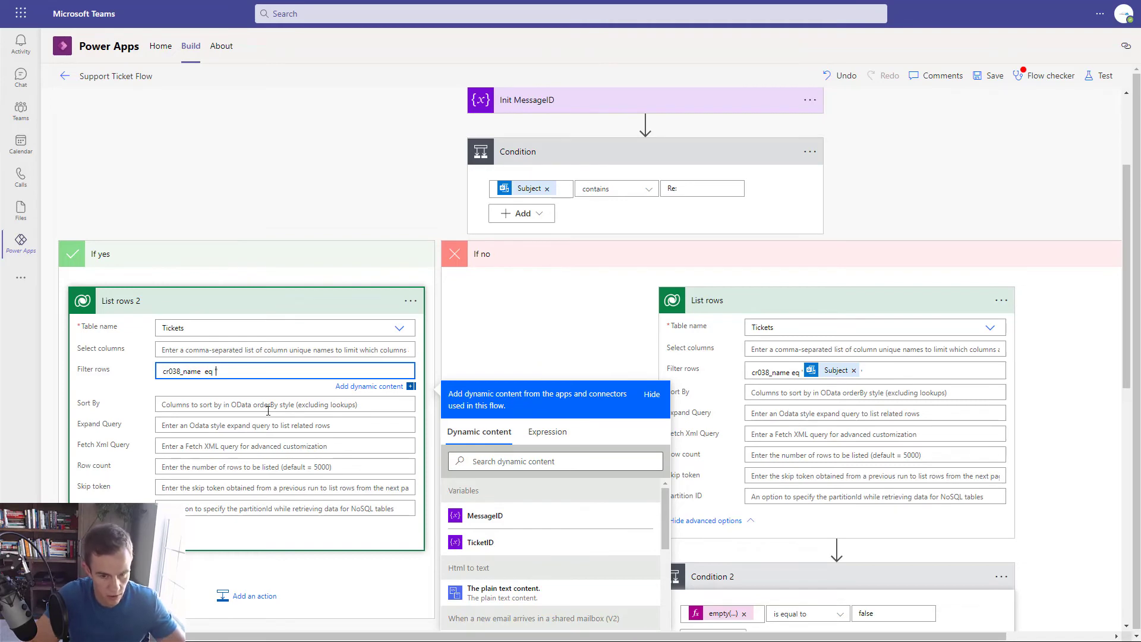
text(eq ')
click(548, 431)
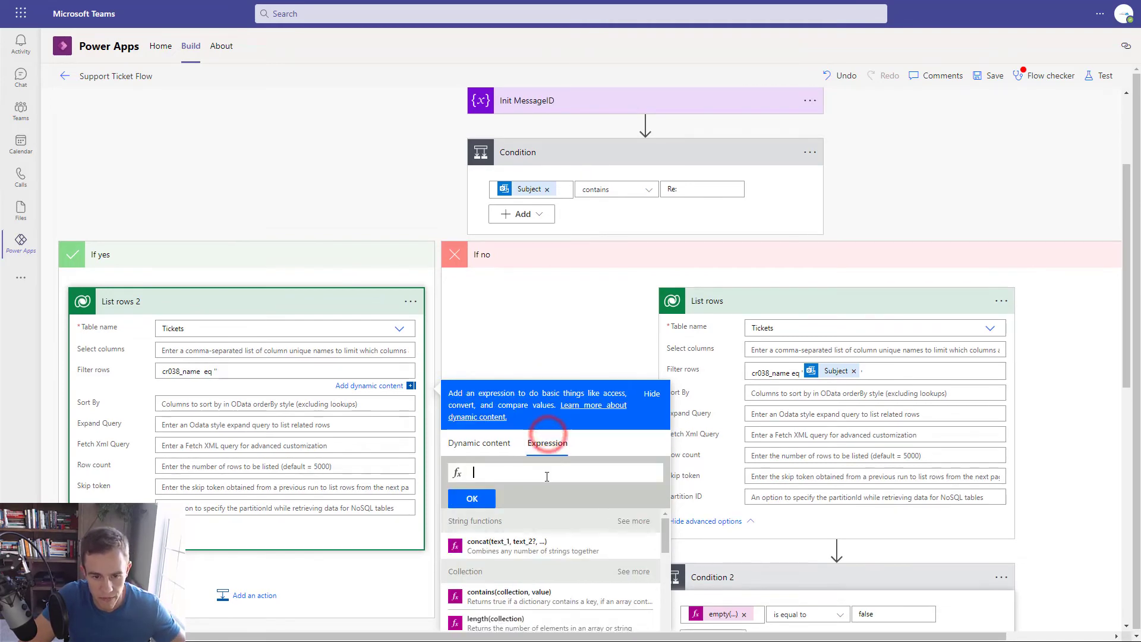
- Build the expression trim(split(Subject, ':')[1]) in the expression editor
text(trim()
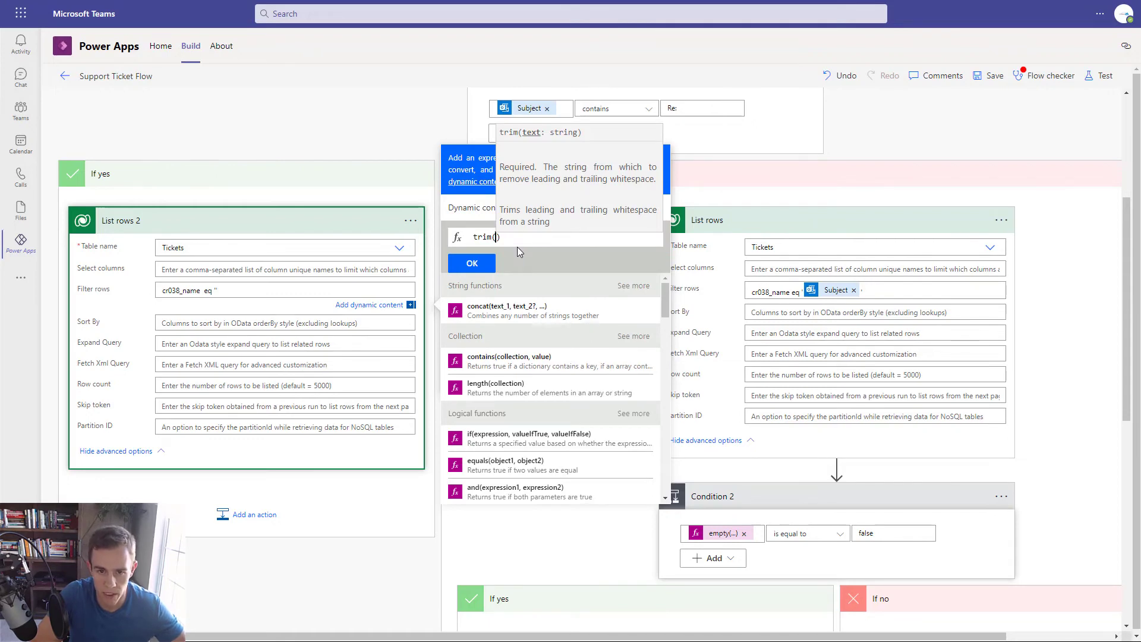
text(sp)
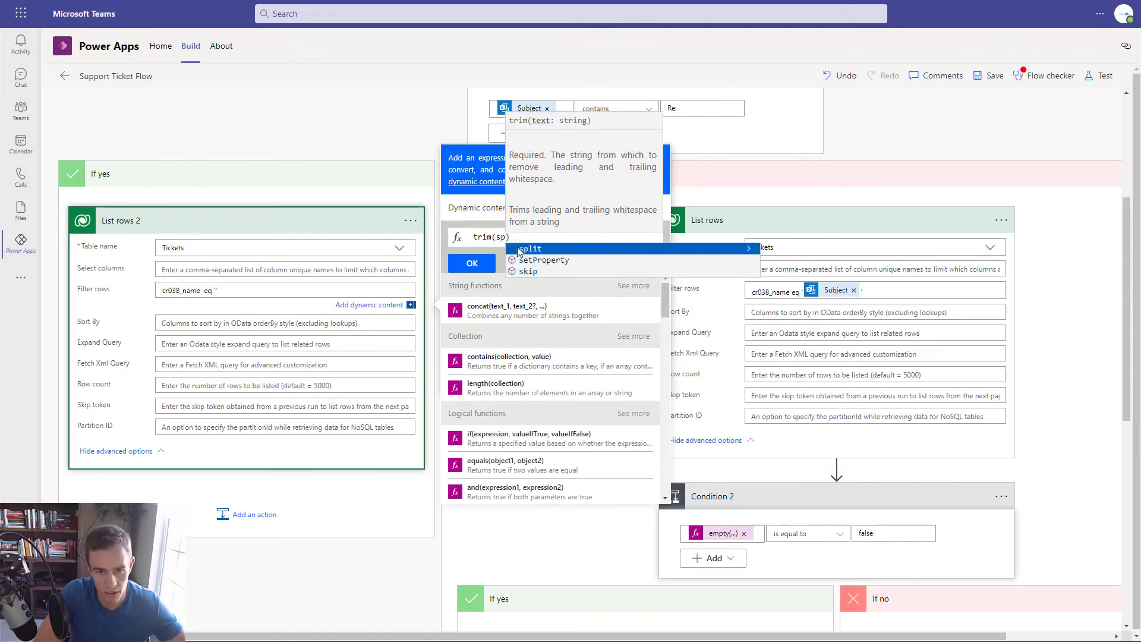
click(519, 249)
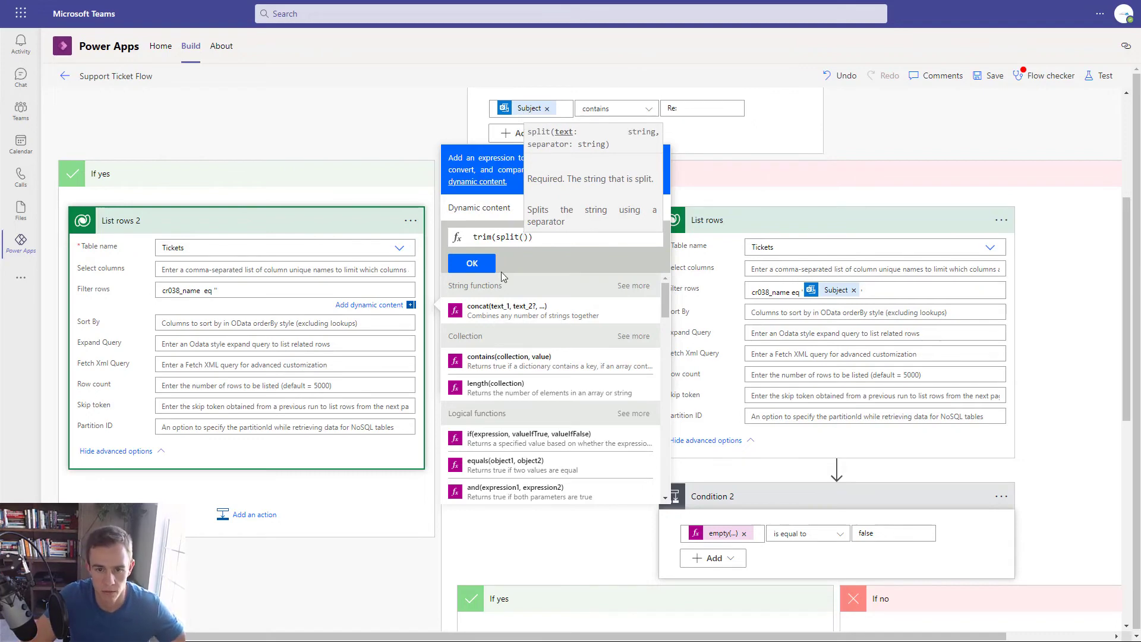
click(479, 208)
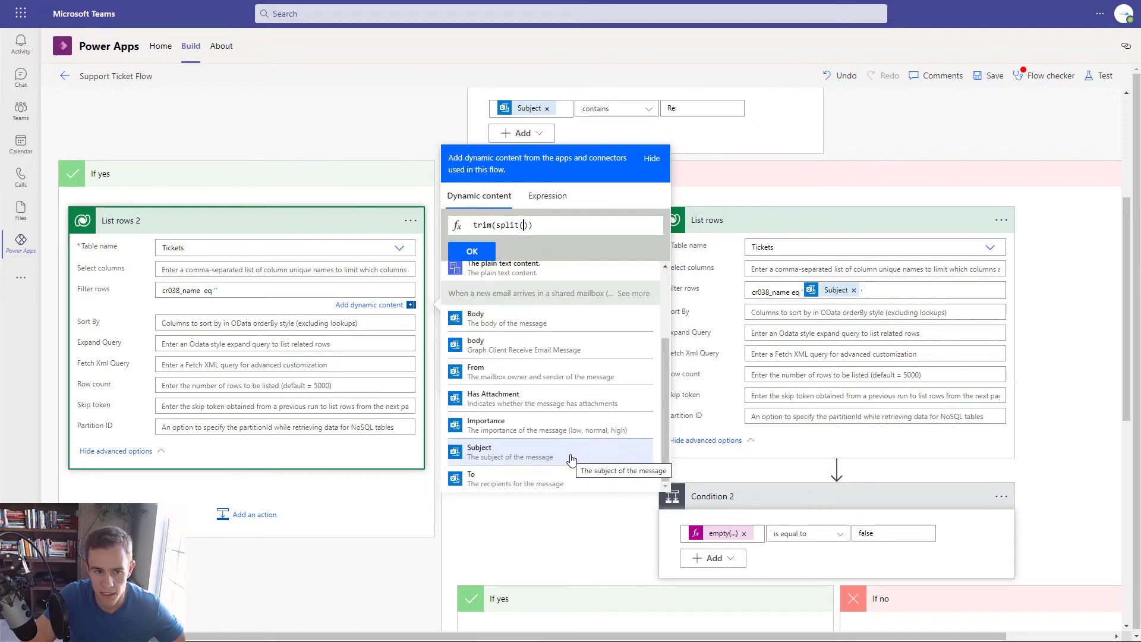
click(570, 457)
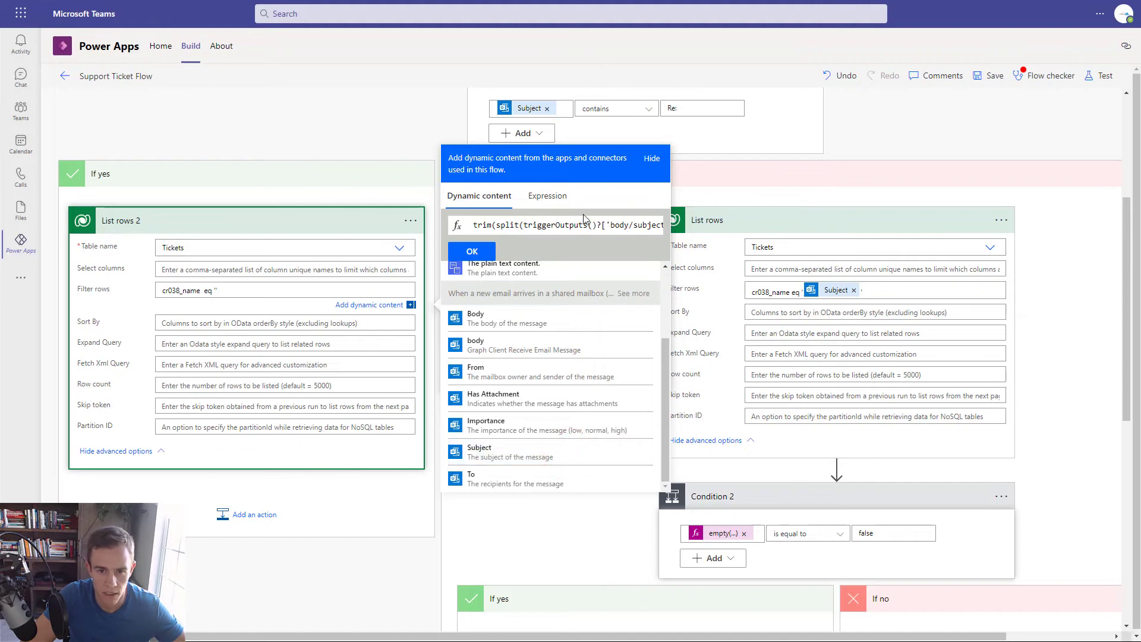
drag(590, 221, 473, 224)
click(647, 225)
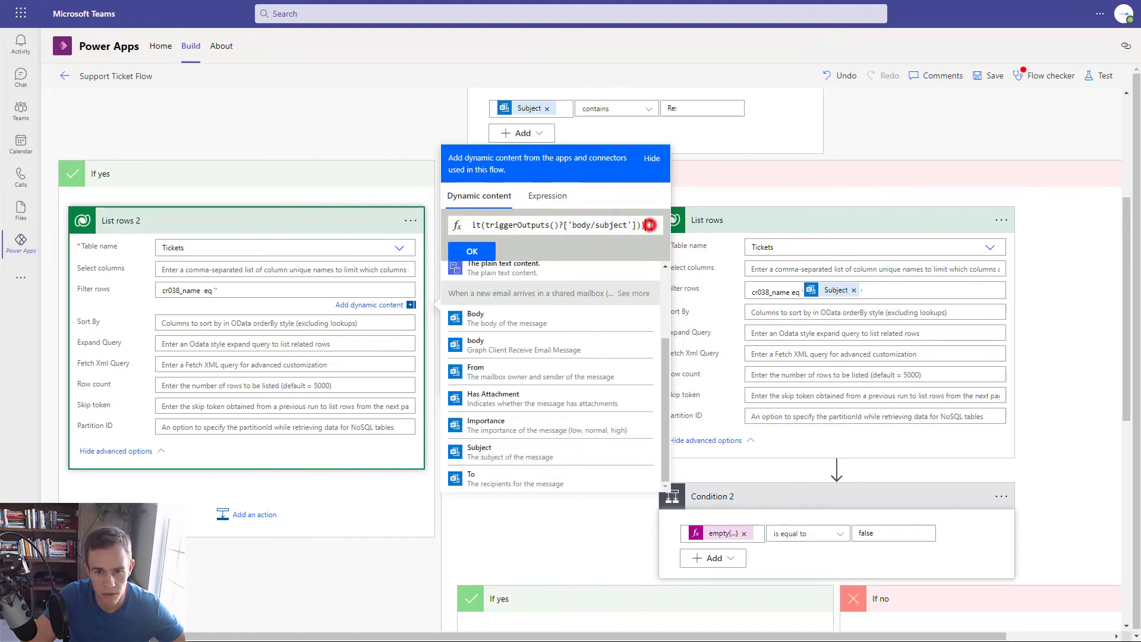
click(637, 225)
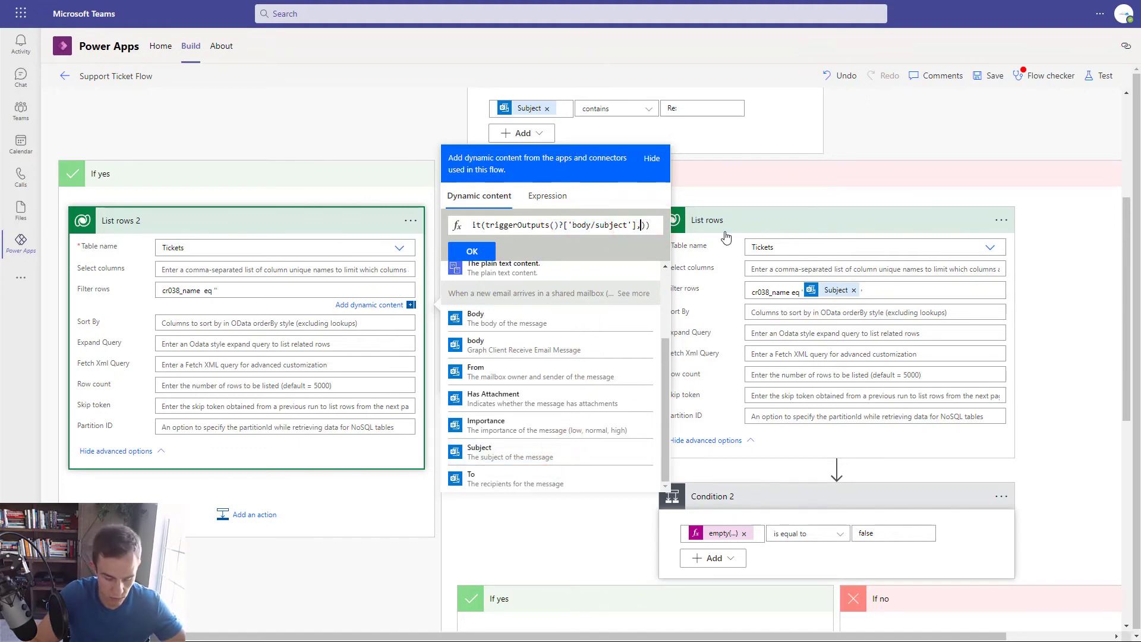
text(, )
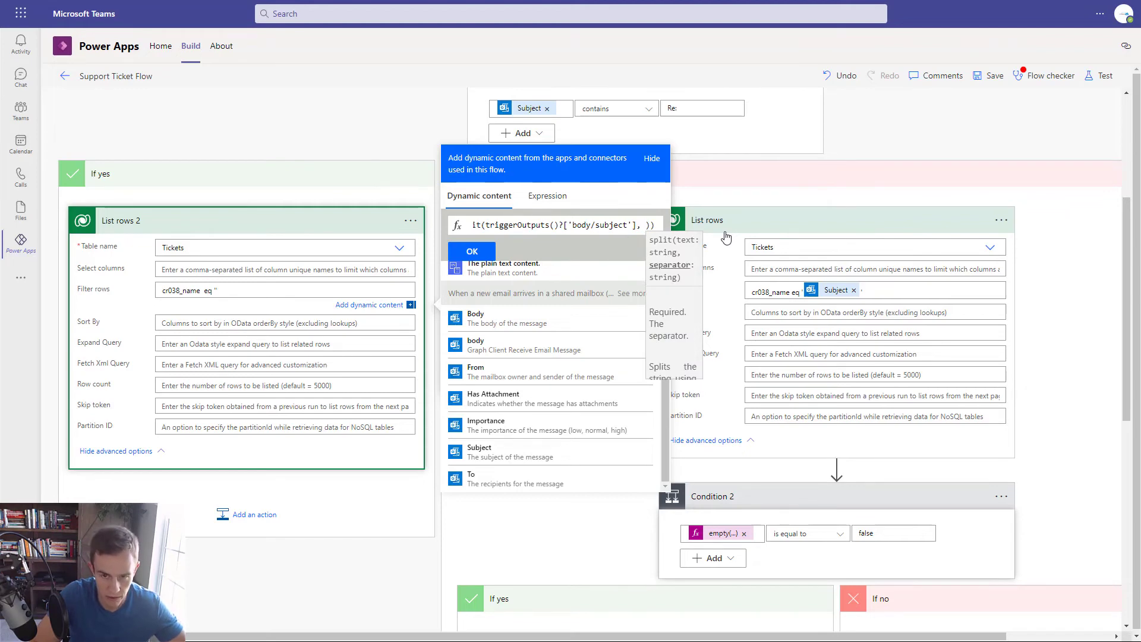
text(':)
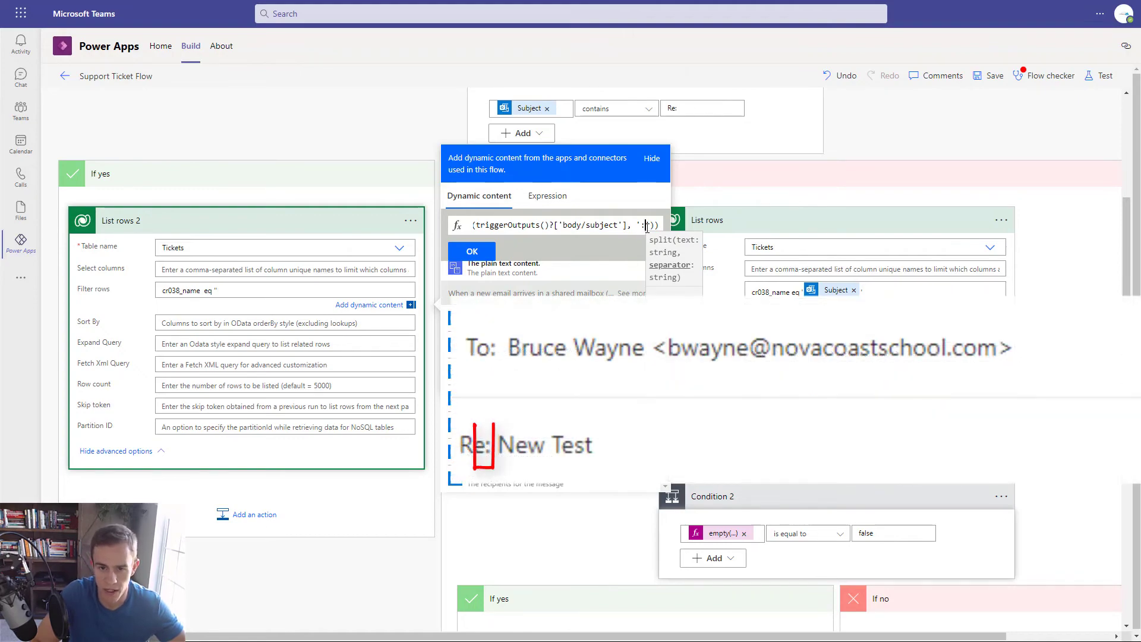
text('))
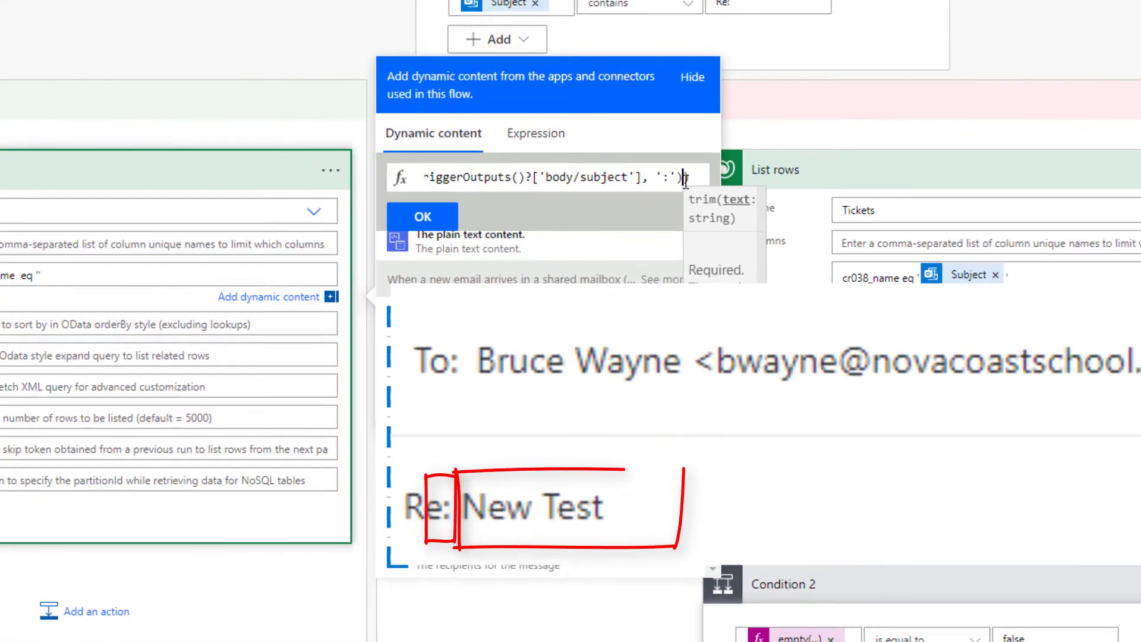
text([)
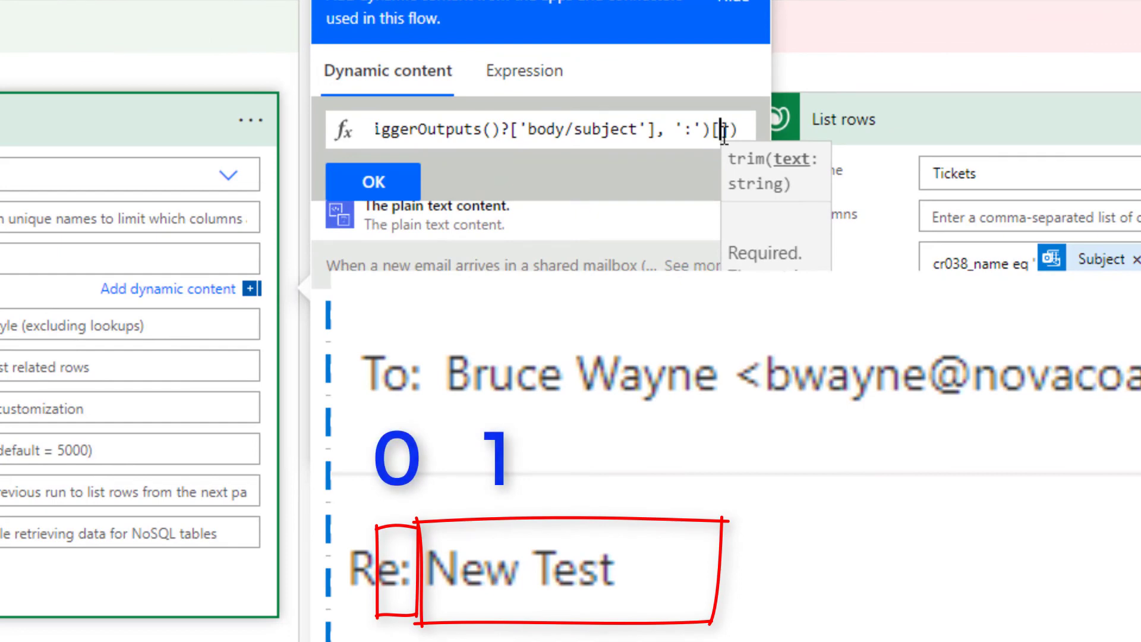
text(1)
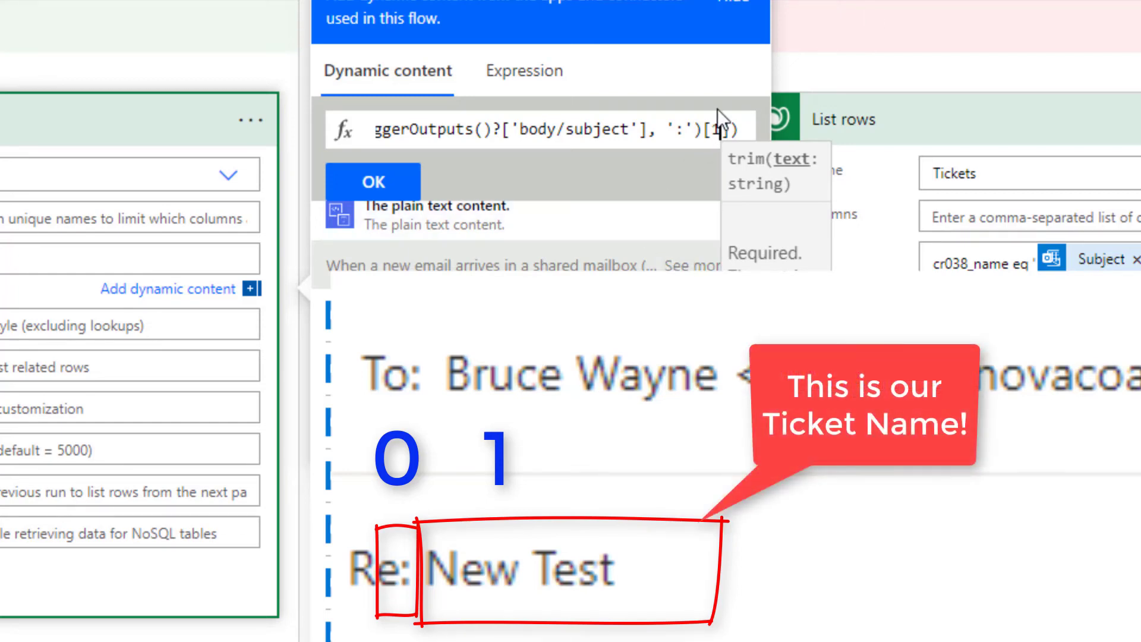
triple_click(591, 125)
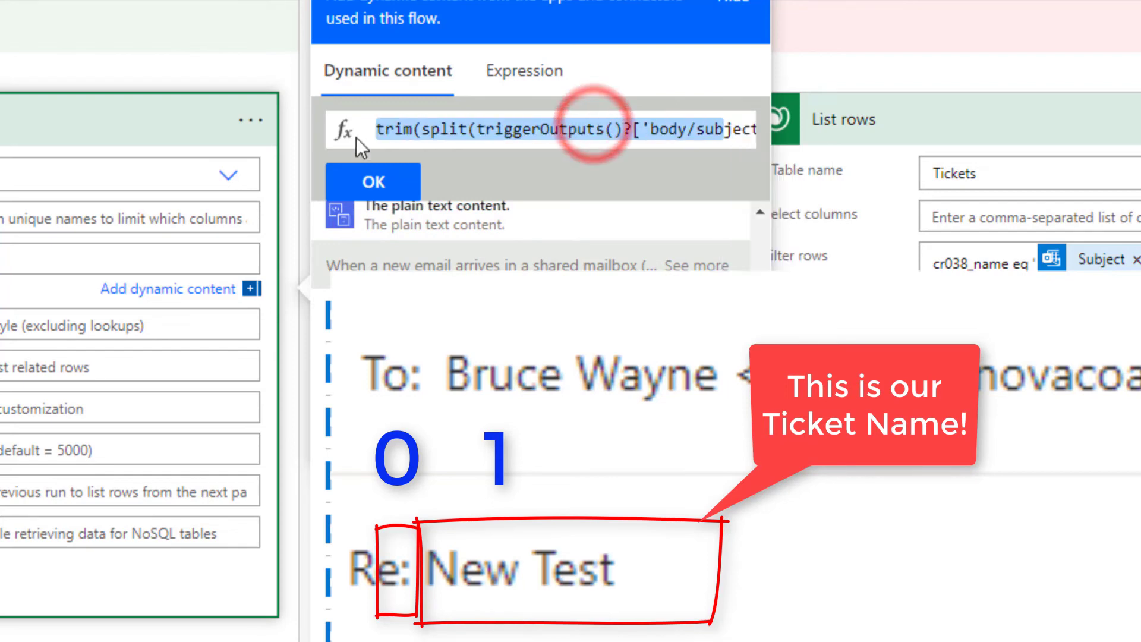
- Insert the trim expression into Filter rows and close it with a quote
click(402, 192)
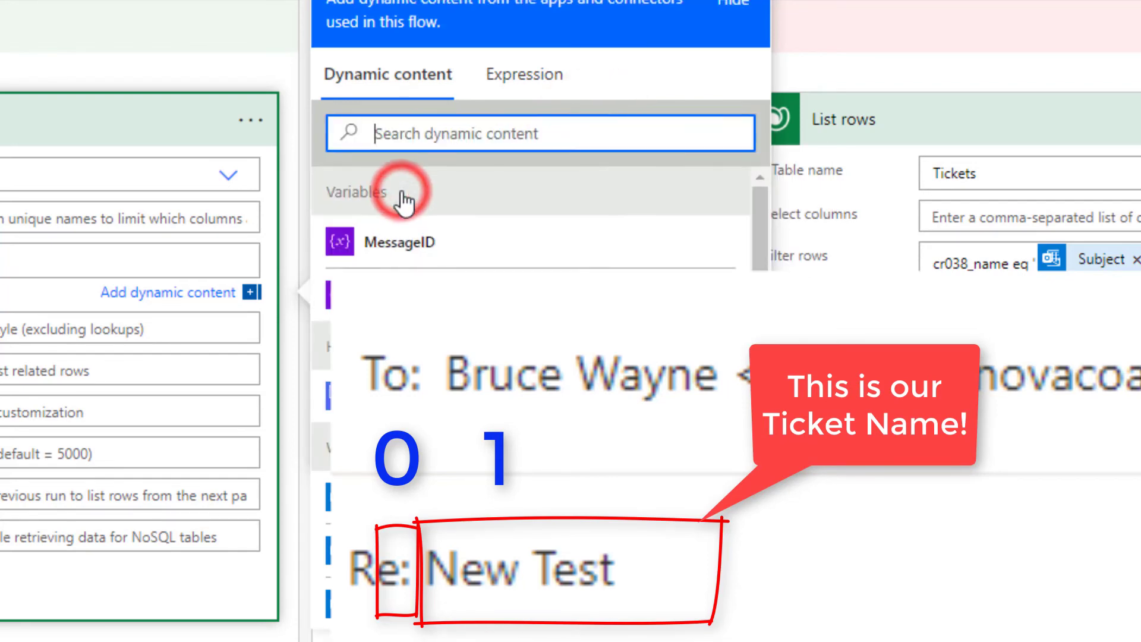
text(' trim(...))
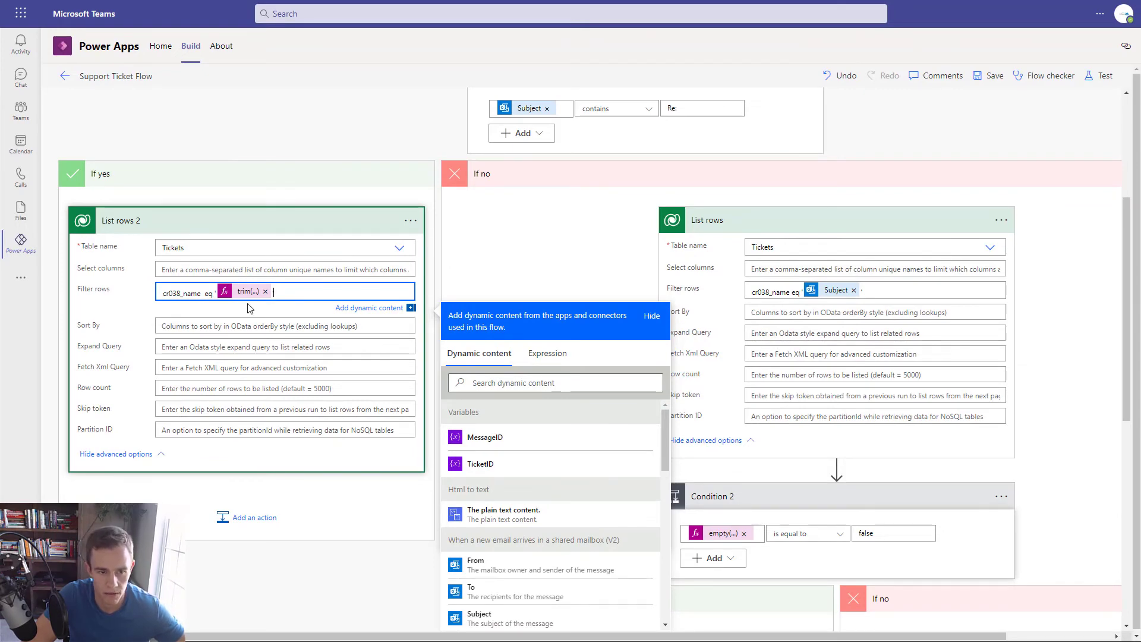
click(253, 224)
click(254, 222)
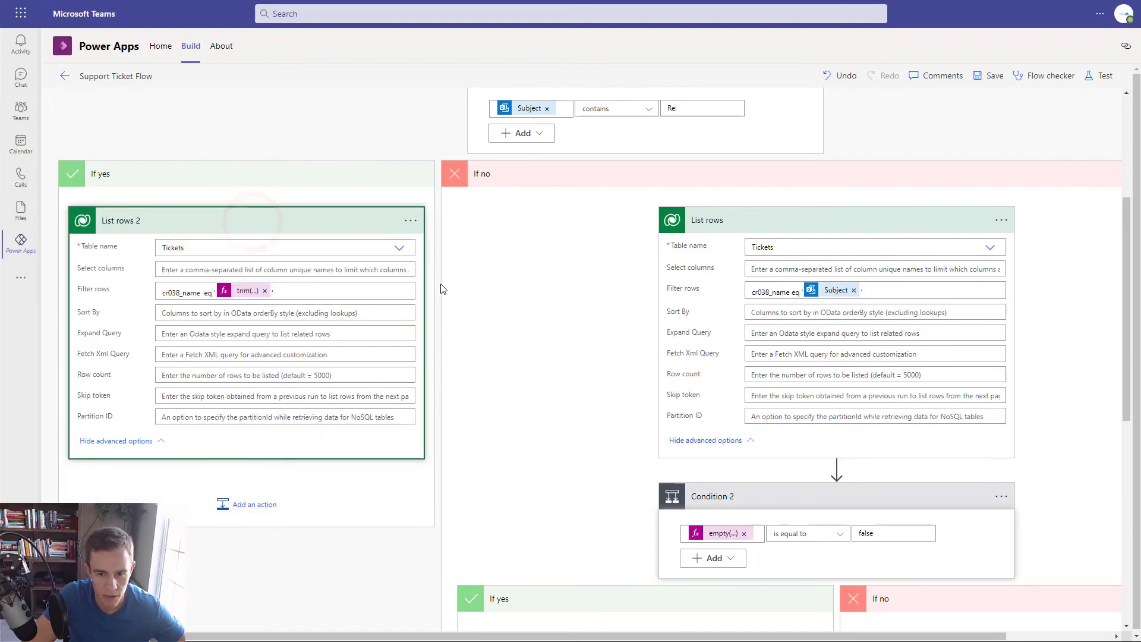
scroll(945, 475, down, 7)
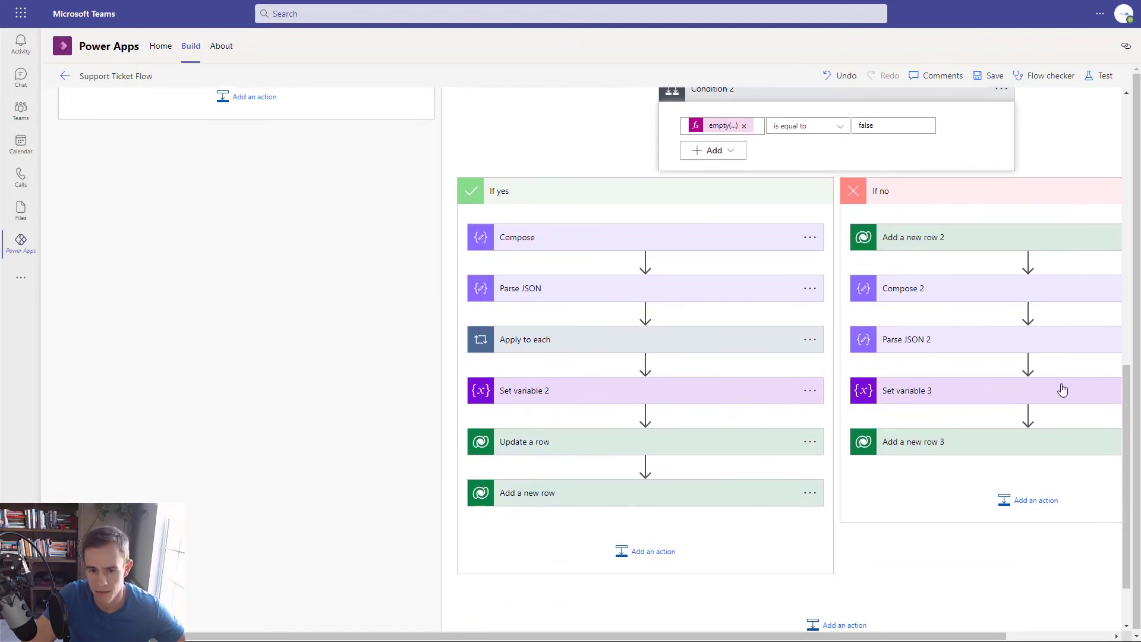
scroll(833, 437, up, 7)
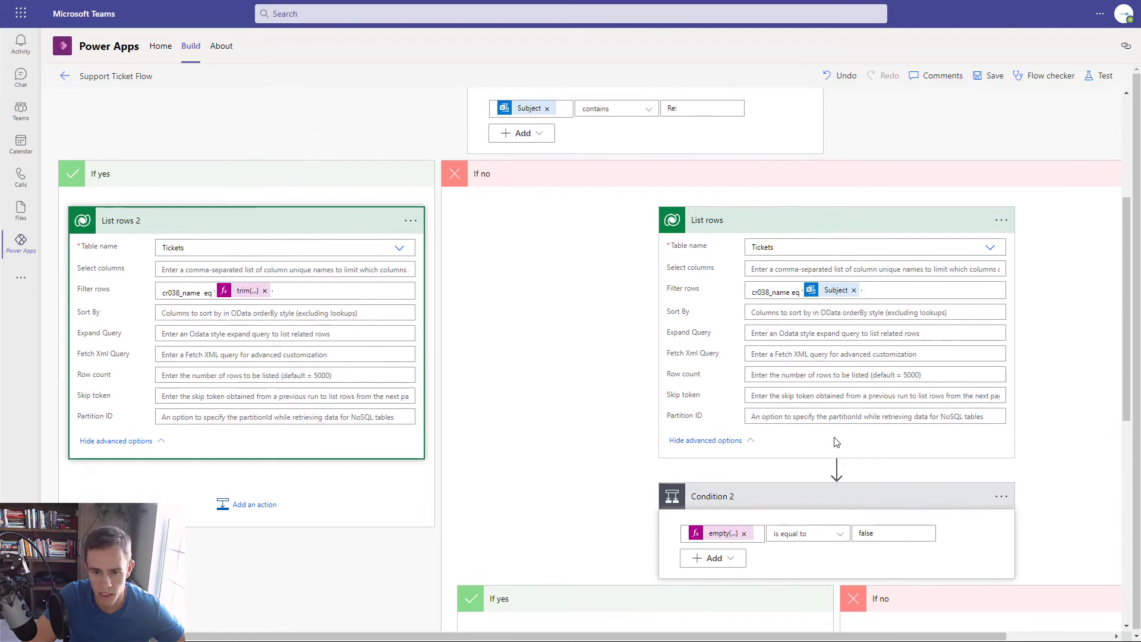
scroll(836, 442, down, 4)
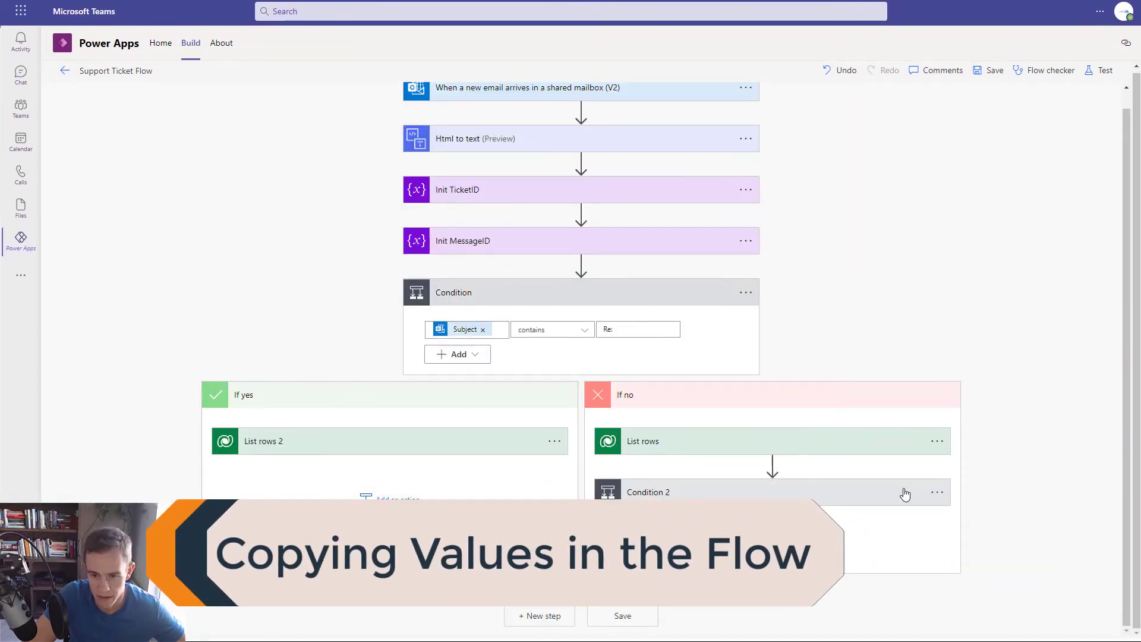
- Copy Condition 2 to the clipboard and paste it below List rows 2 as Condition 3
click(937, 492)
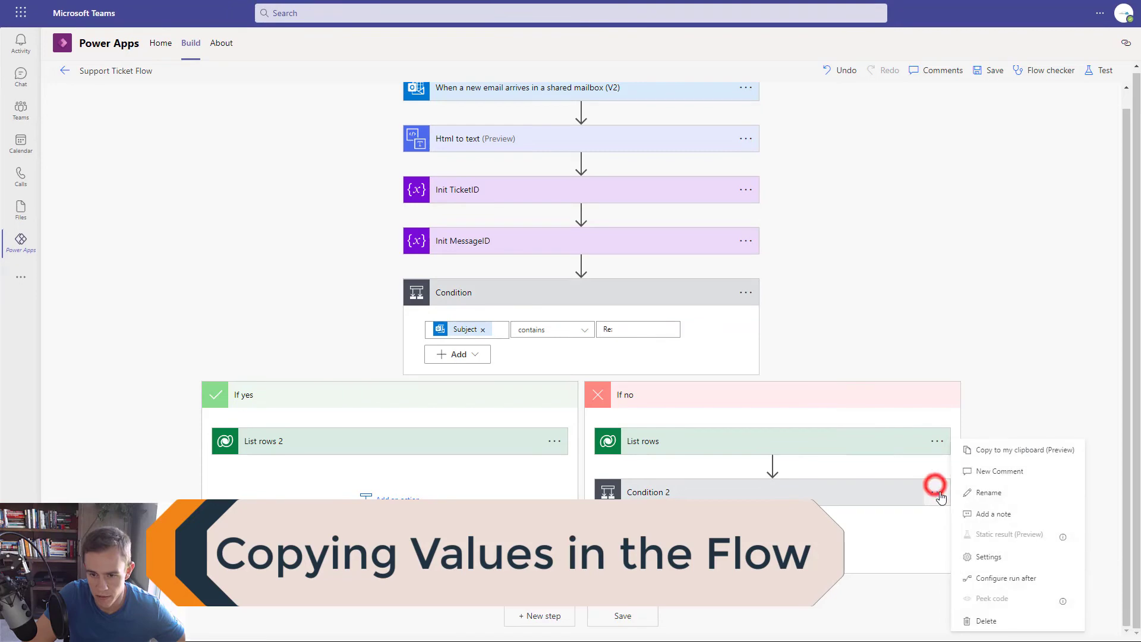
click(1004, 452)
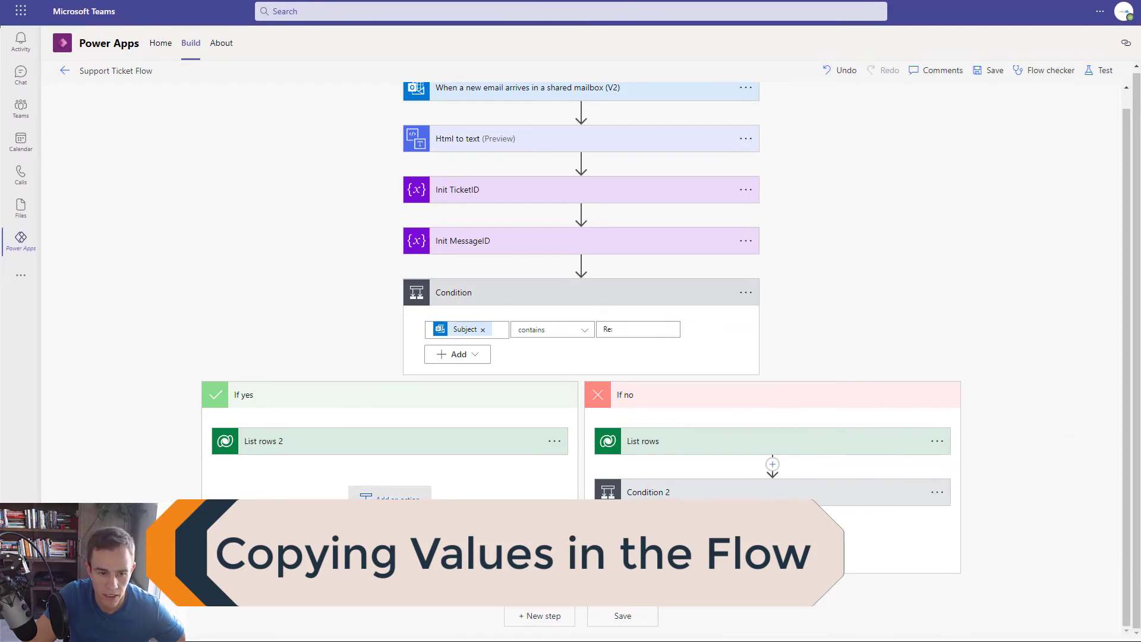
click(380, 497)
scroll(386, 493, down, 4)
click(486, 300)
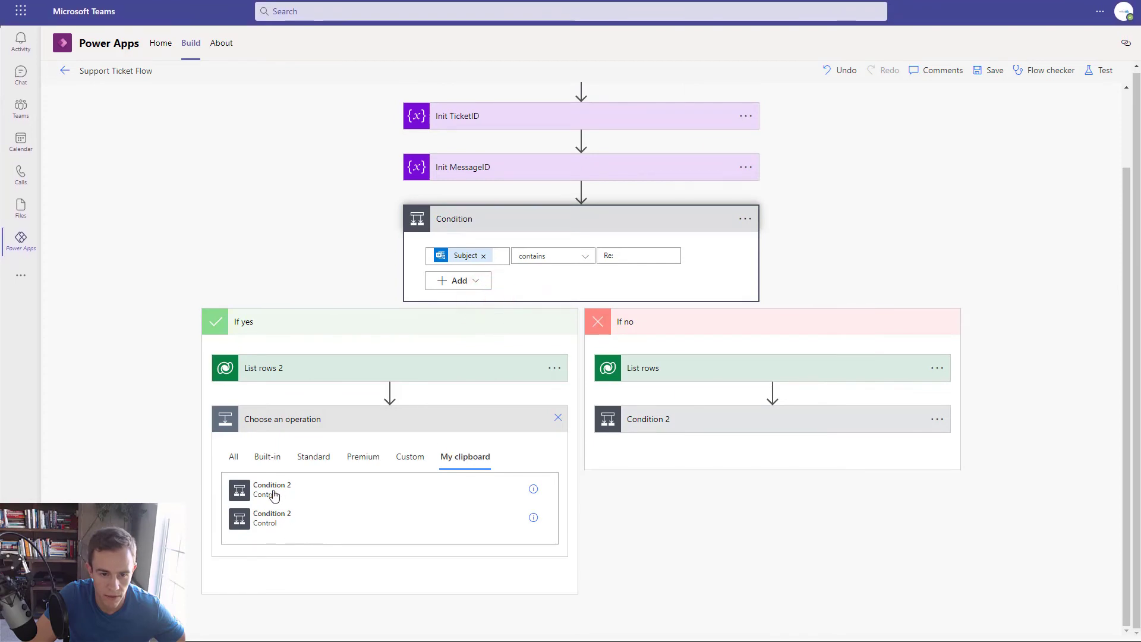
click(273, 494)
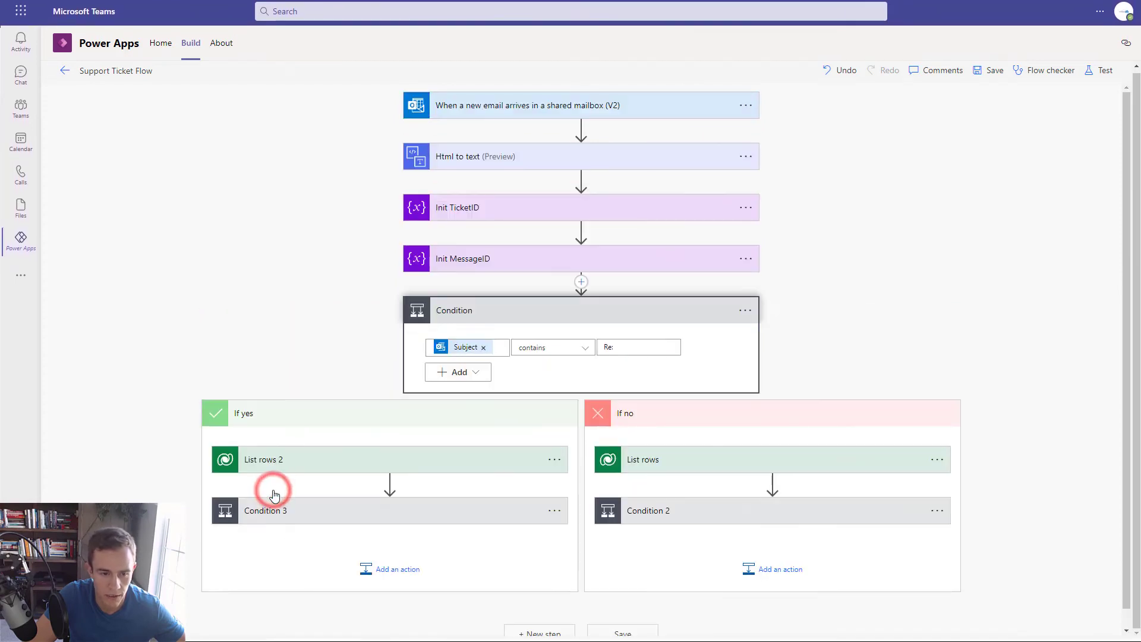
click(389, 517)
scroll(404, 493, down, 7)
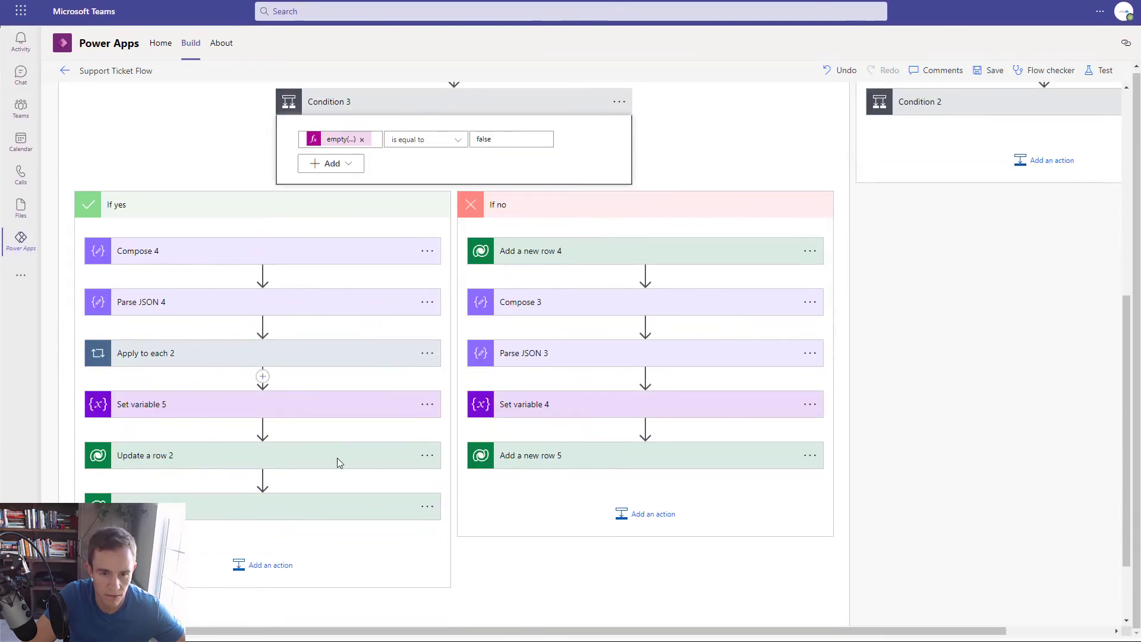
scroll(629, 460, up, 5)
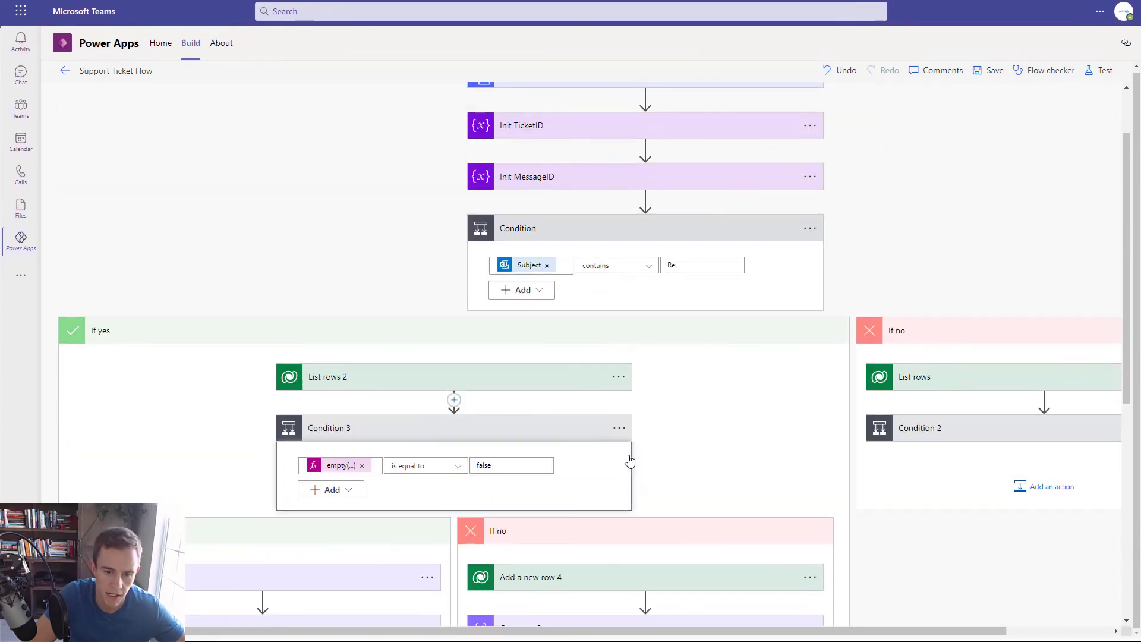
scroll(415, 512, down, 4)
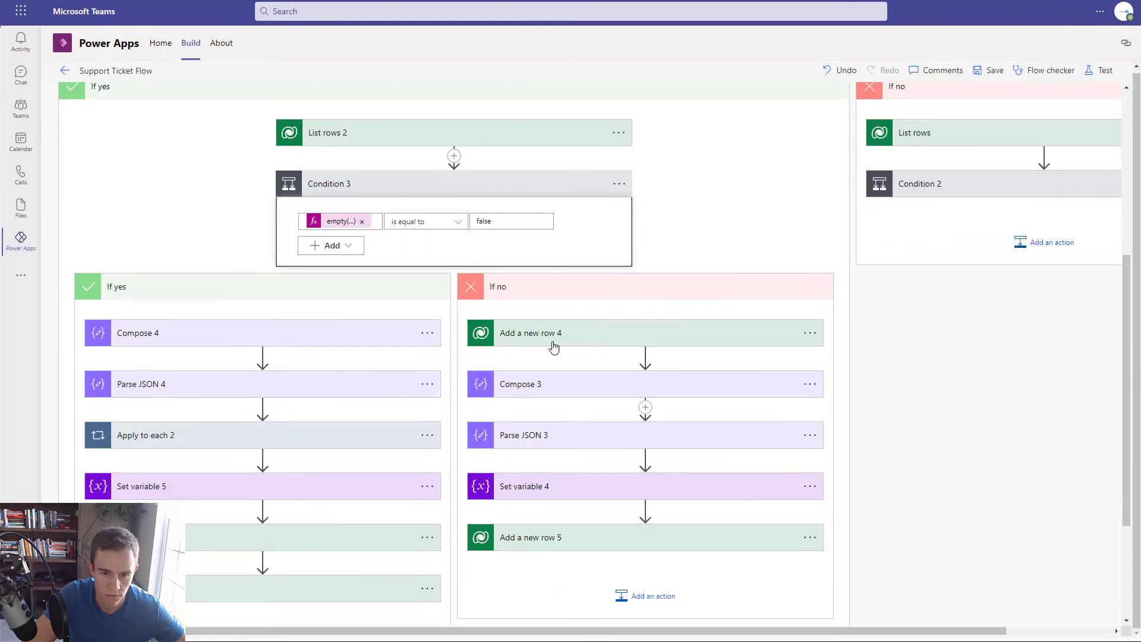
- Delete Compose 4 and Compose 3 from Condition 3's If yes and If no branches
click(427, 333)
click(487, 503)
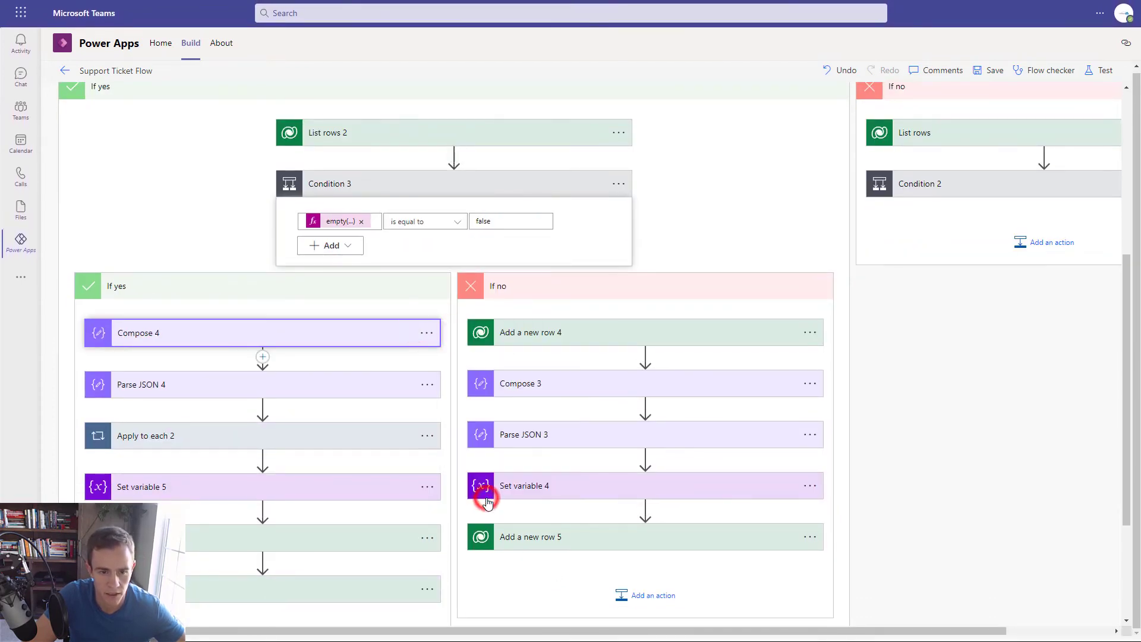
click(809, 383)
click(842, 552)
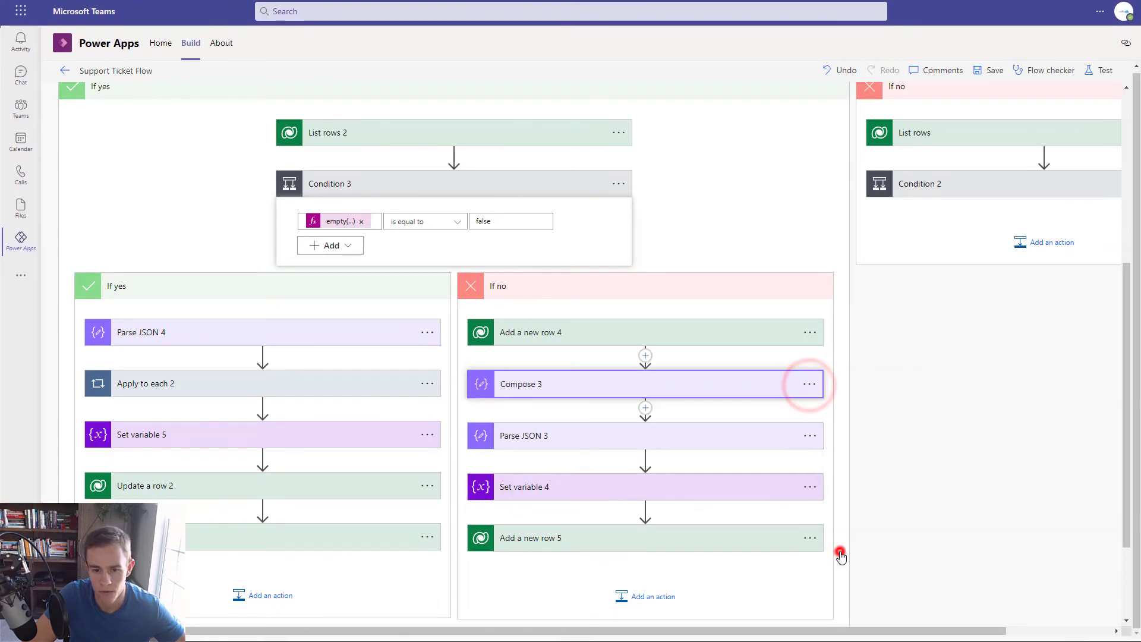
drag(773, 633, 769, 624)
scroll(863, 389, up, 5)
- Delete Compose and Compose 2 from Condition 2's If yes and If no branches
click(844, 431)
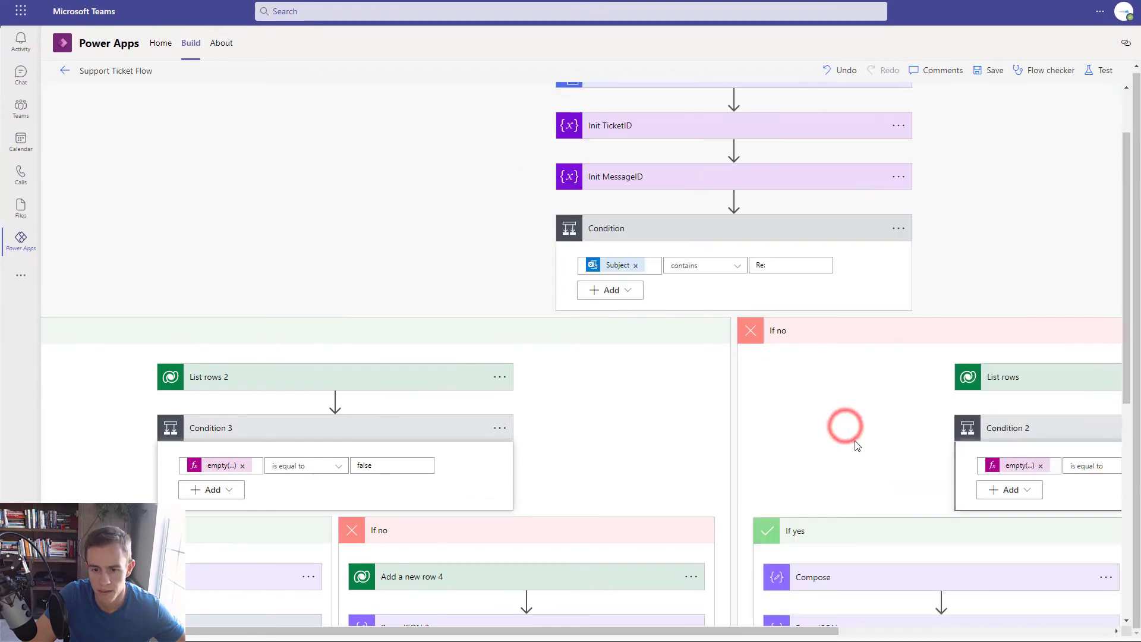
scroll(844, 422, down, 4)
click(1108, 328)
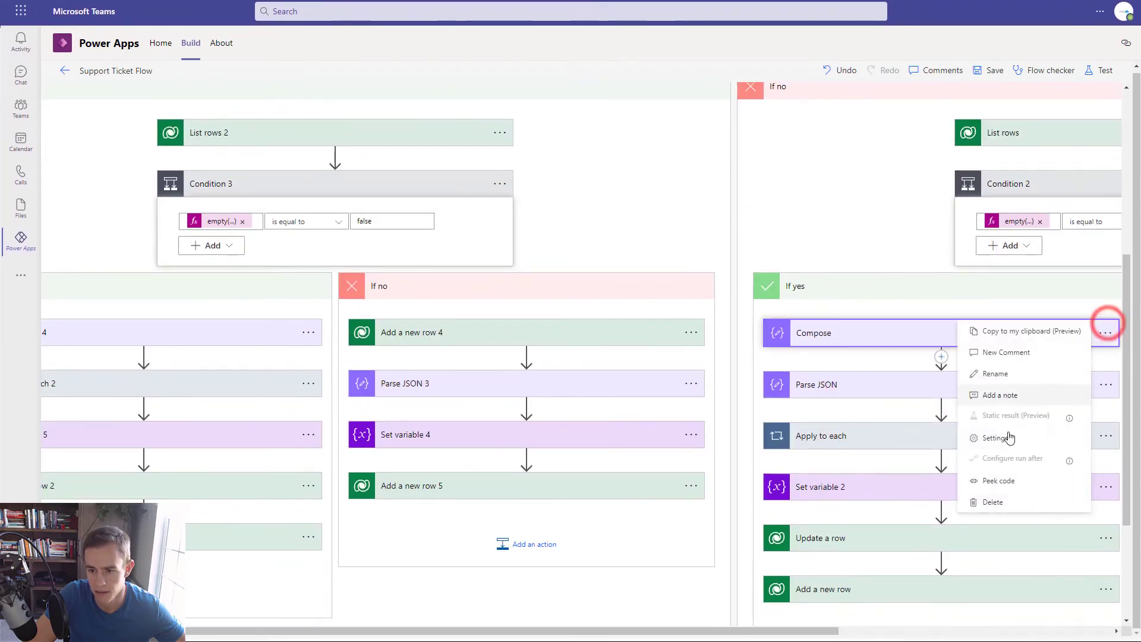
click(1026, 502)
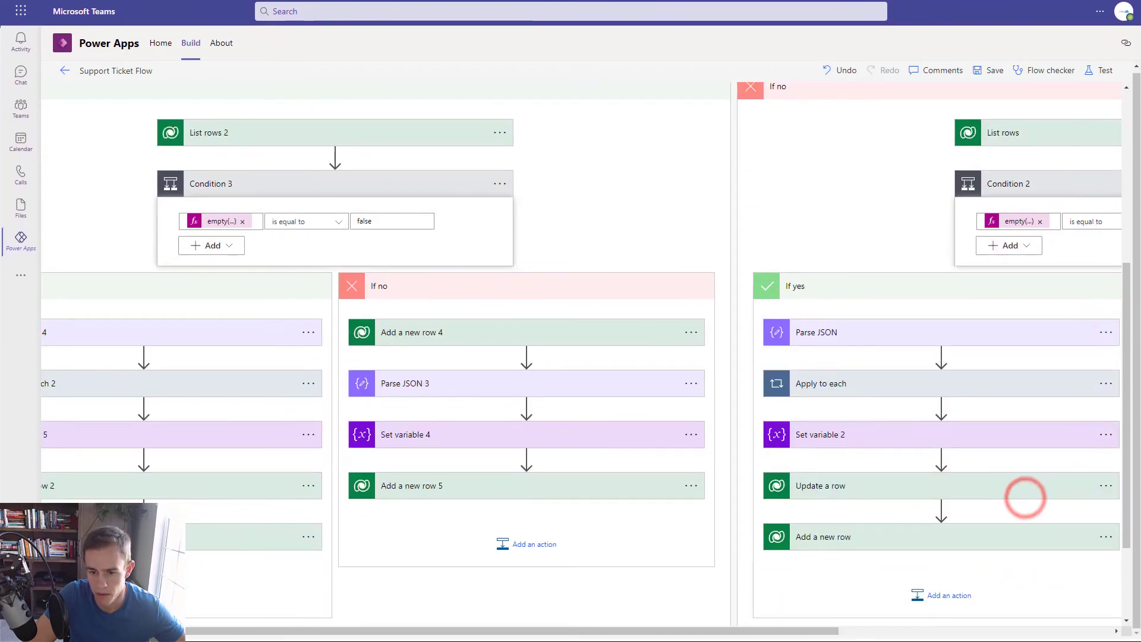
drag(811, 625, 1109, 606)
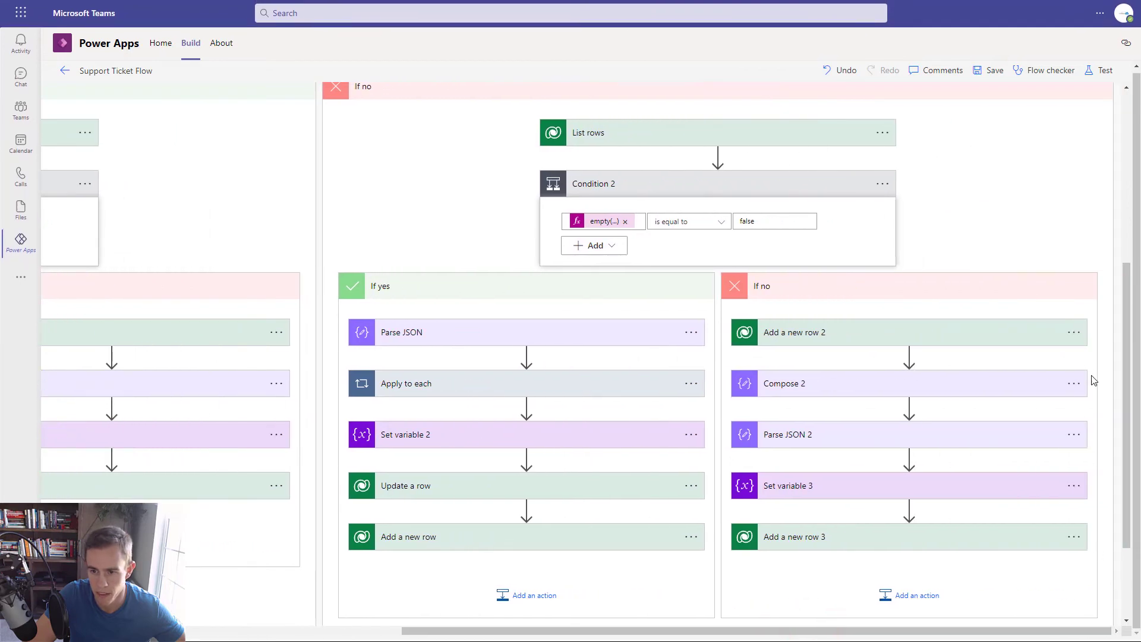
click(1073, 380)
click(973, 555)
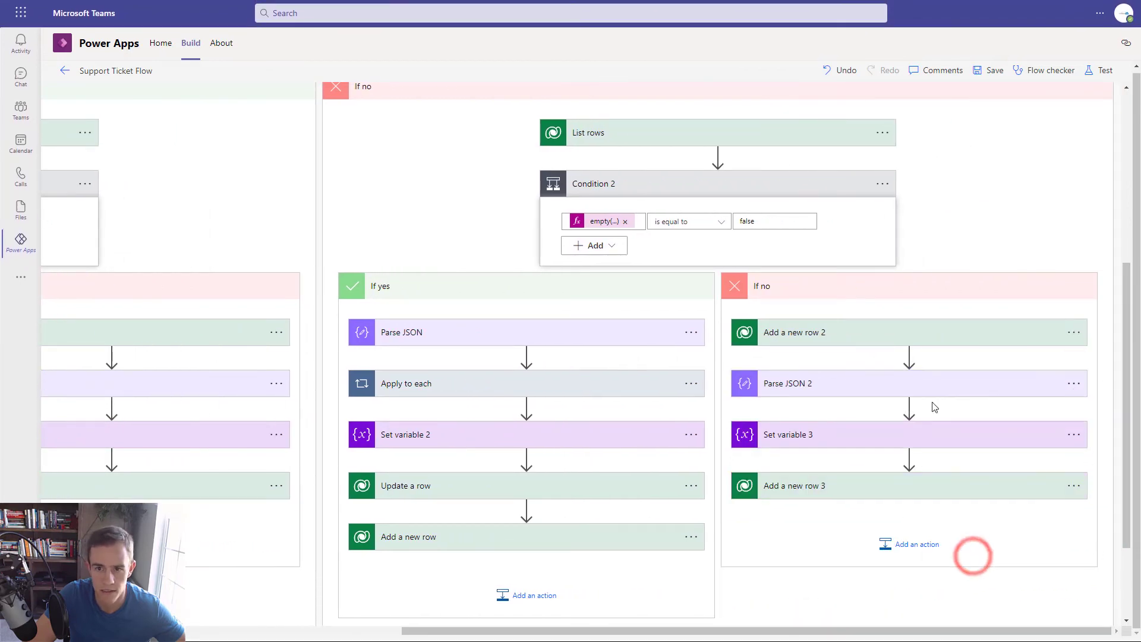
- Save the flow and remove the List_rows reference from Condition 3's empty() expression
click(987, 71)
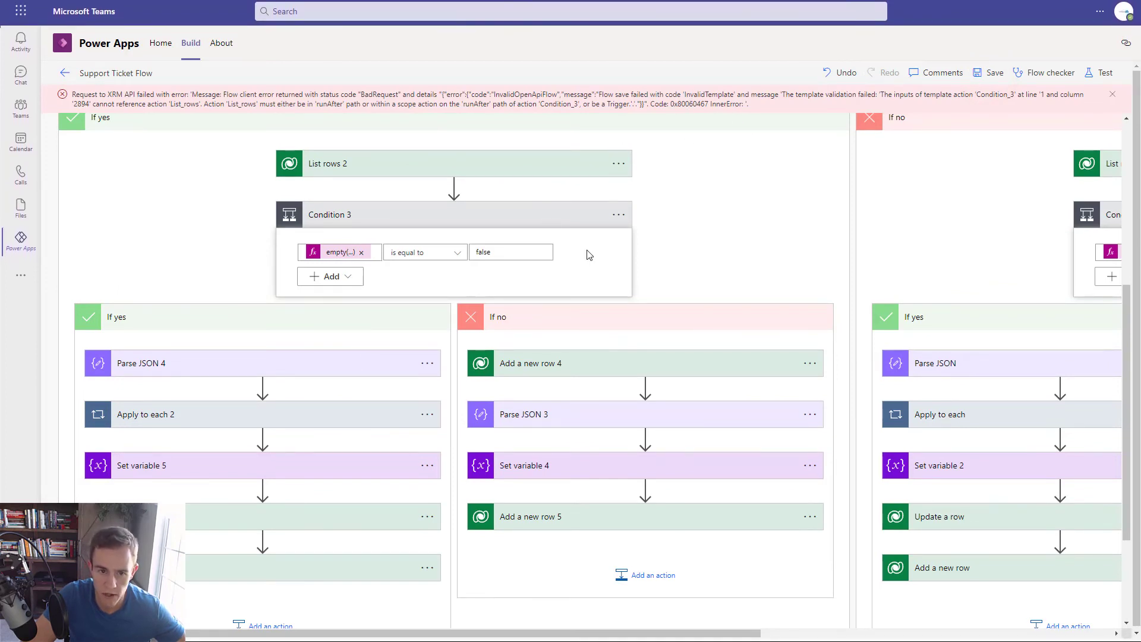
scroll(586, 252, up, 3)
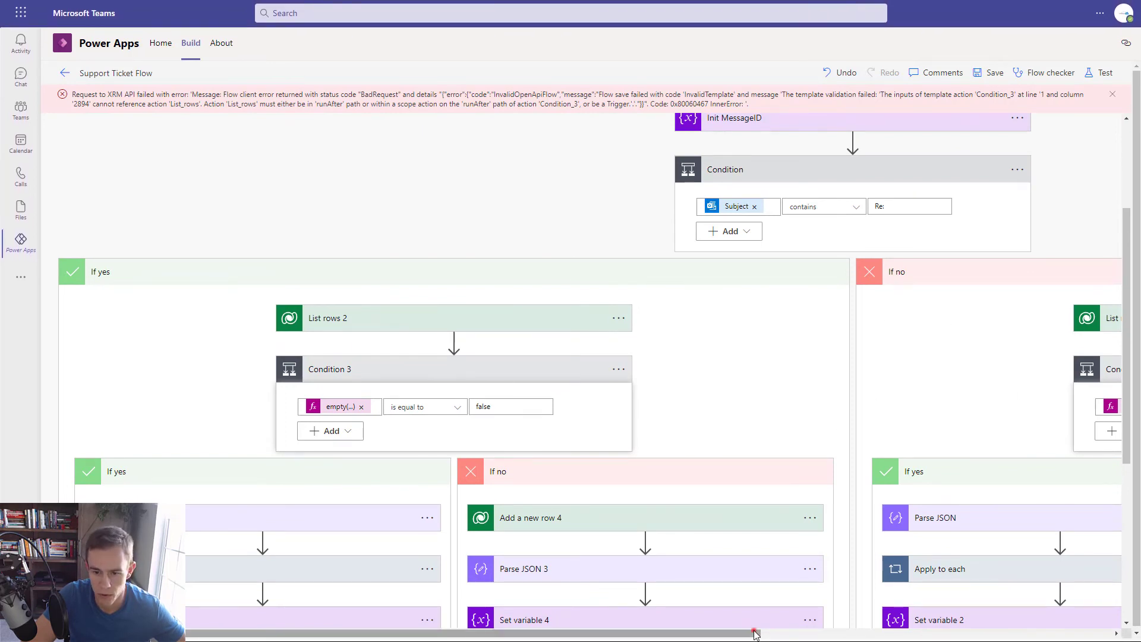
drag(754, 632, 738, 621)
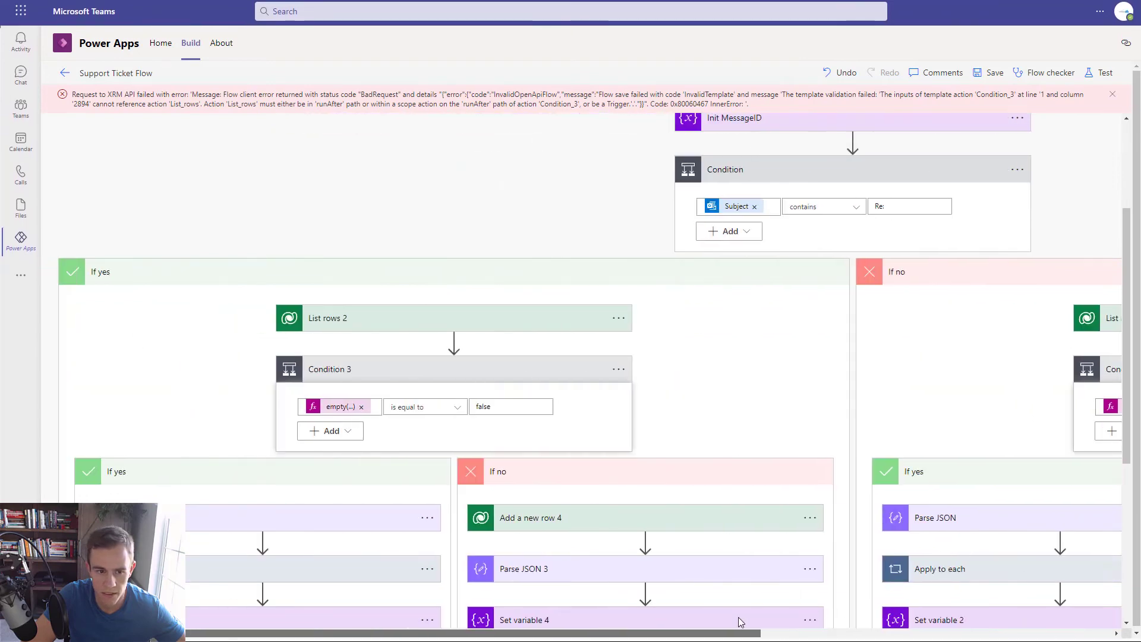
click(332, 409)
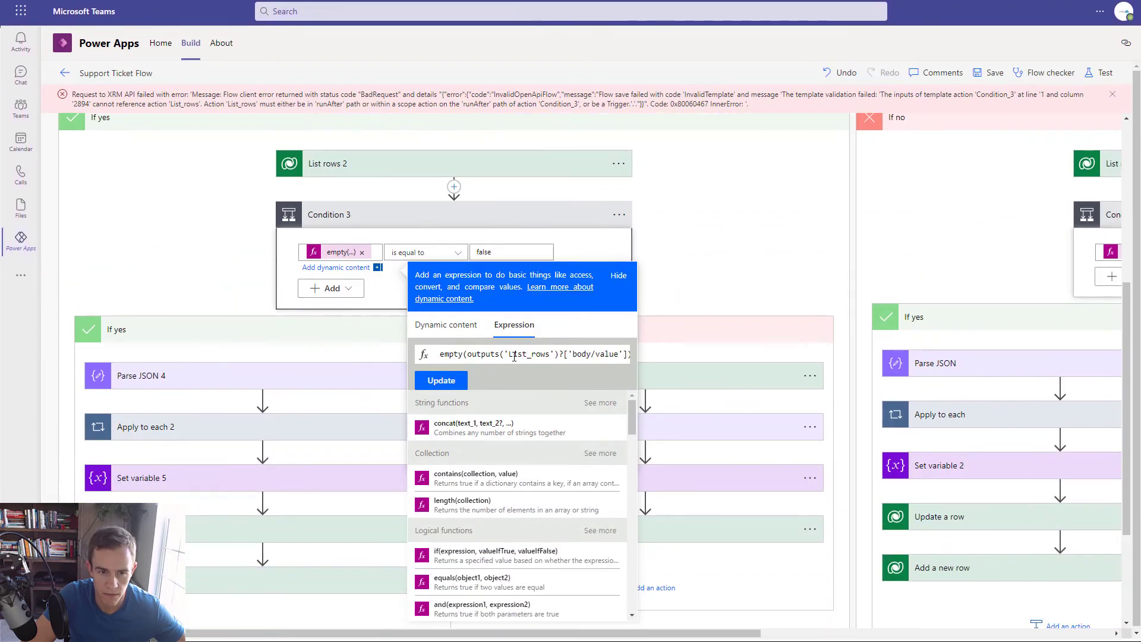
drag(509, 355, 533, 354)
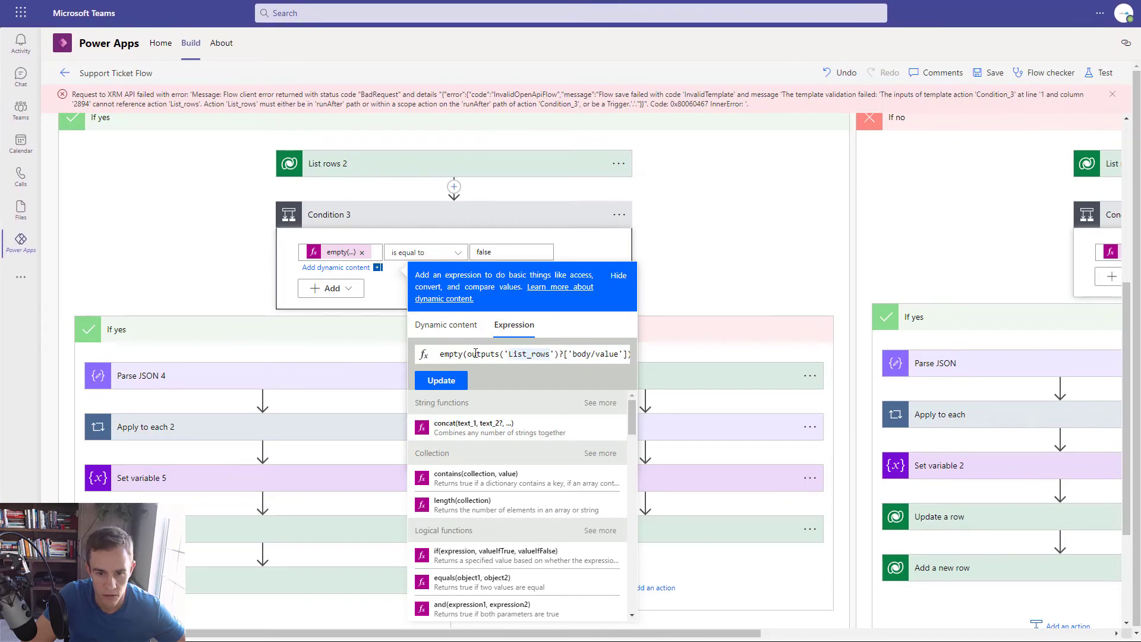
drag(470, 358, 610, 354)
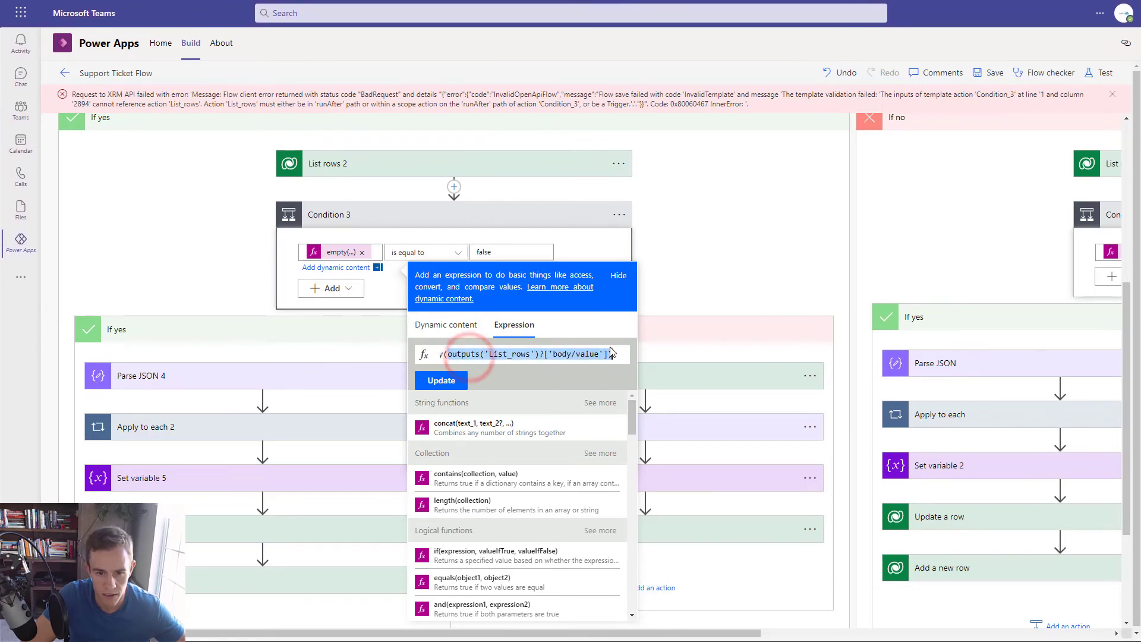
key(BackSpace)
key(BackSpace)
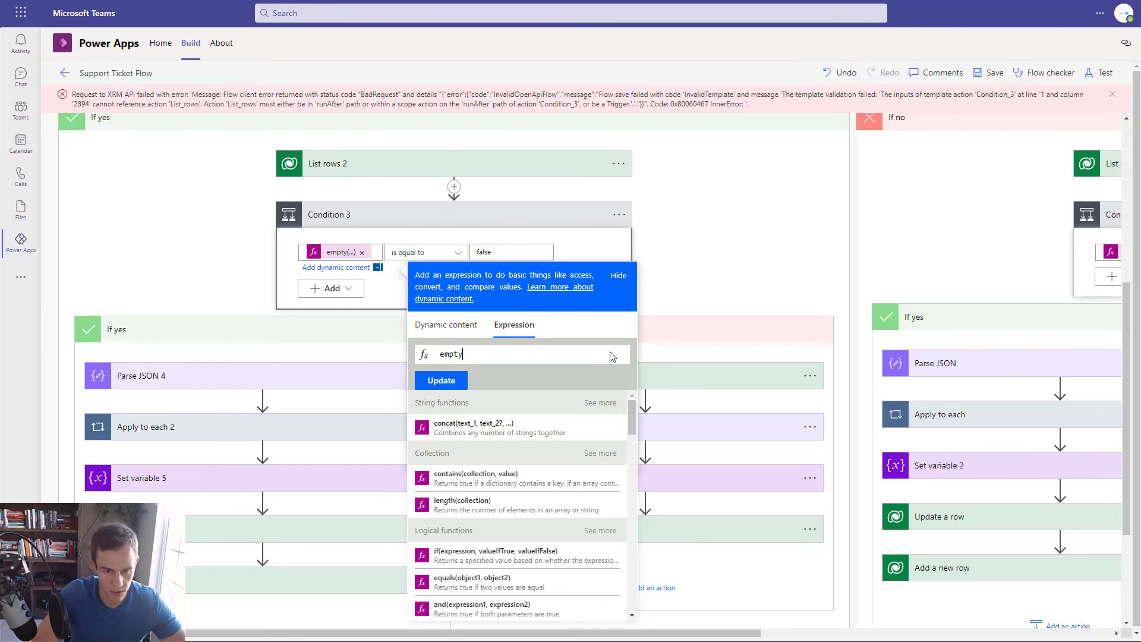
- Insert List rows 2's value list into empty() and update the condition
text(()
click(445, 324)
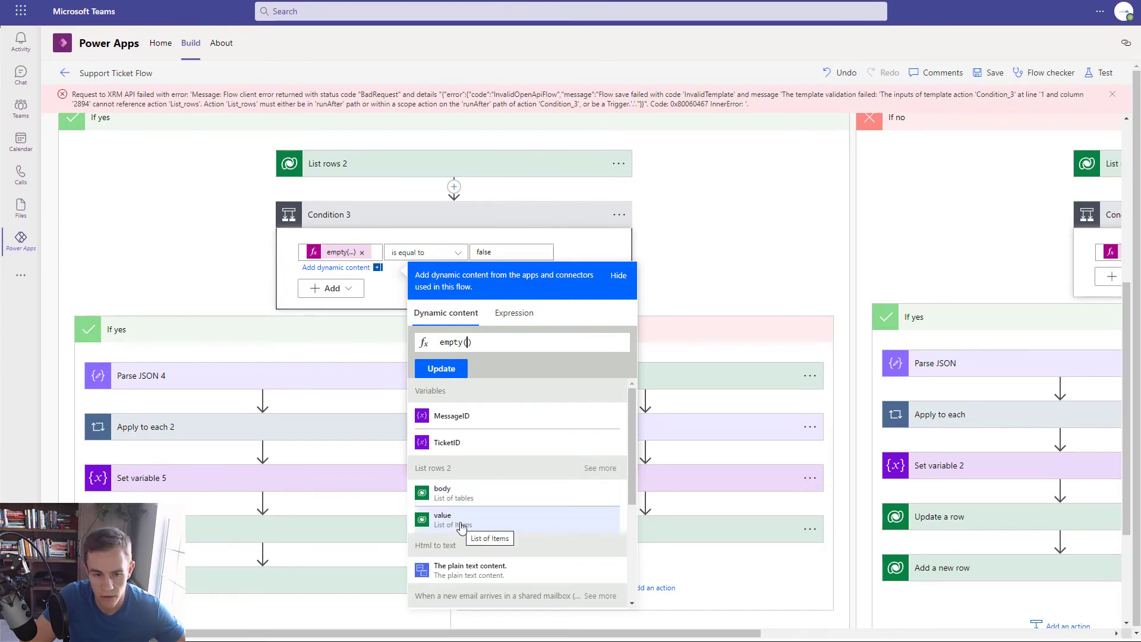
click(461, 525)
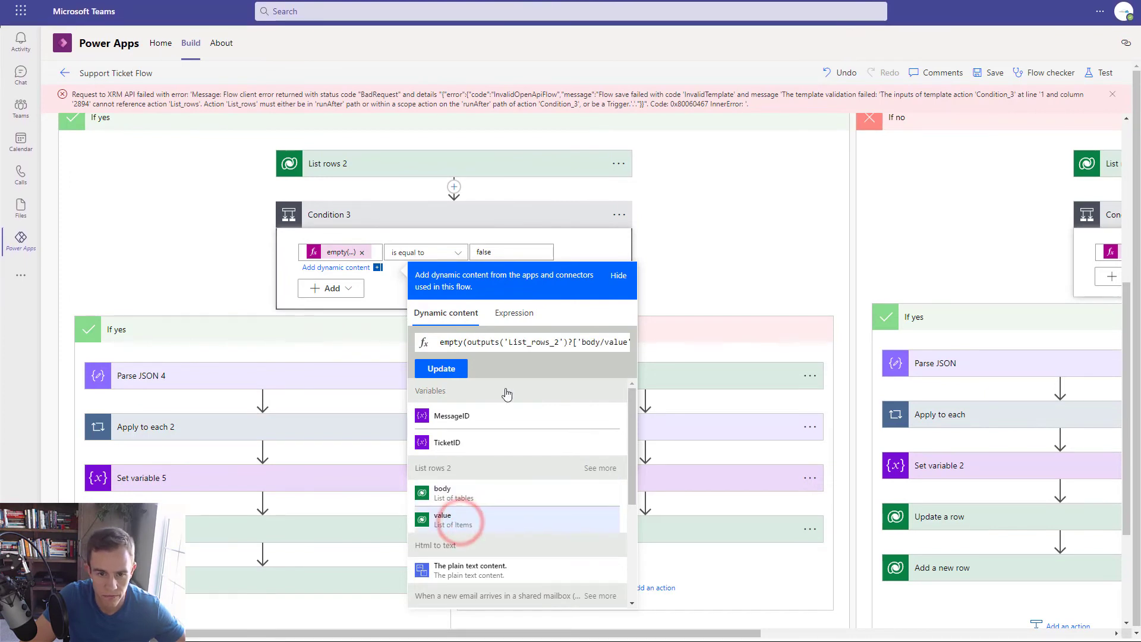
click(451, 369)
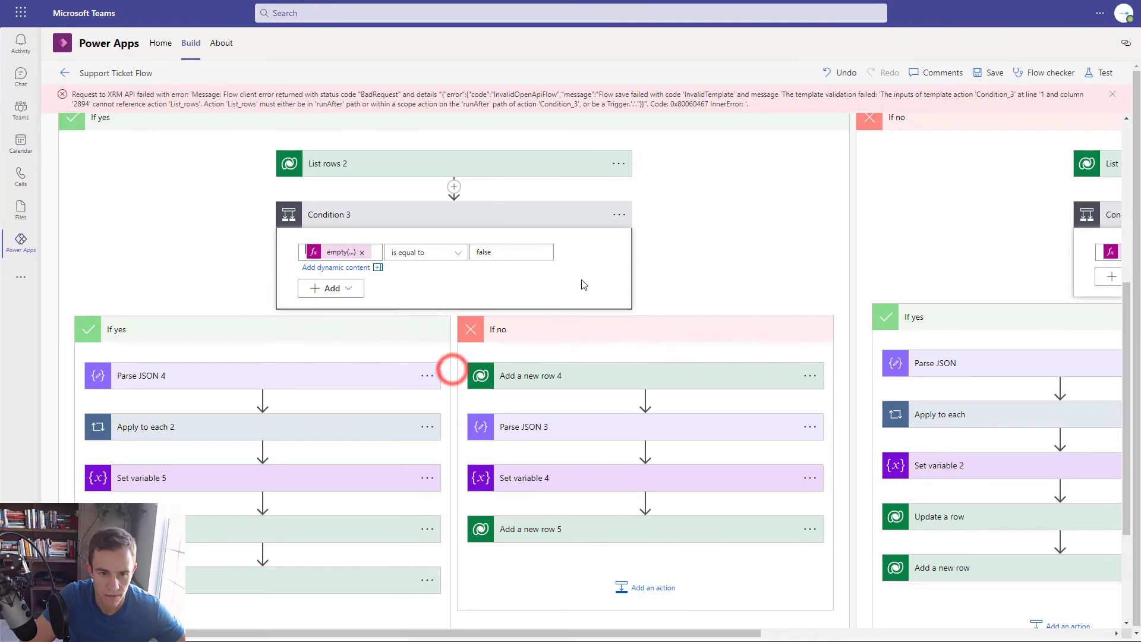
- Replace Parse JSON 4's content with the List rows 2 body
click(246, 383)
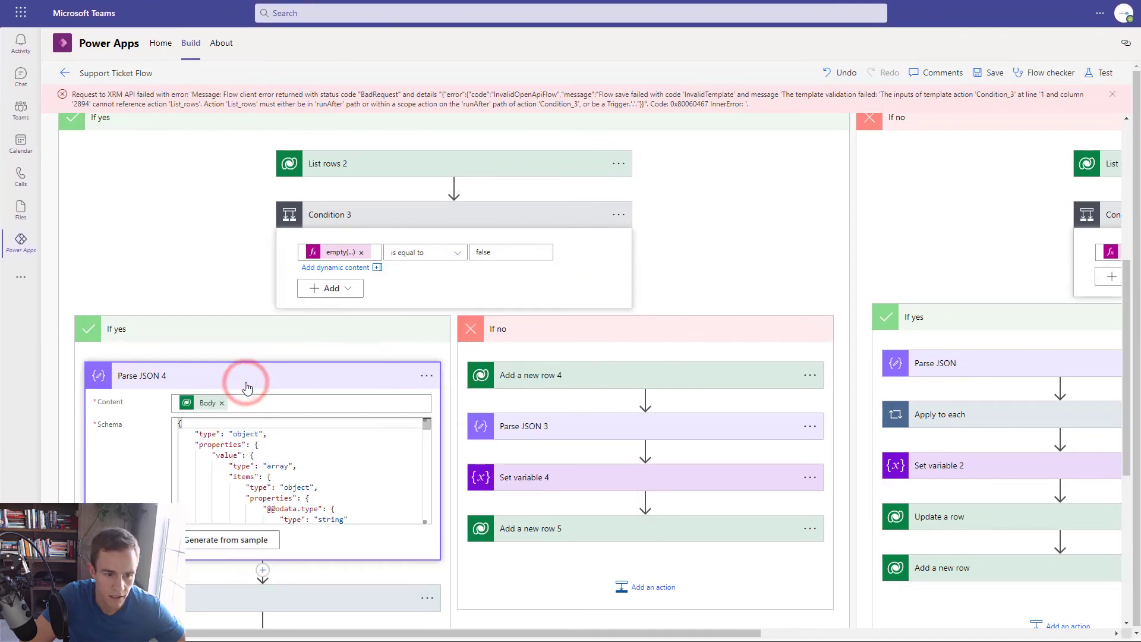
click(222, 403)
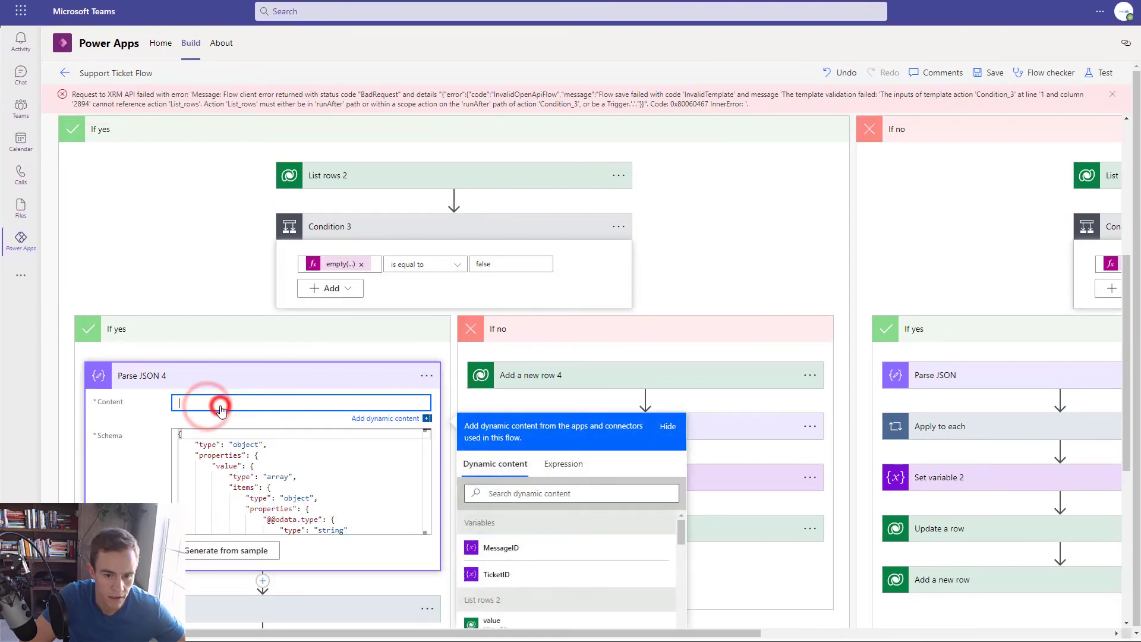
scroll(217, 404, down, 4)
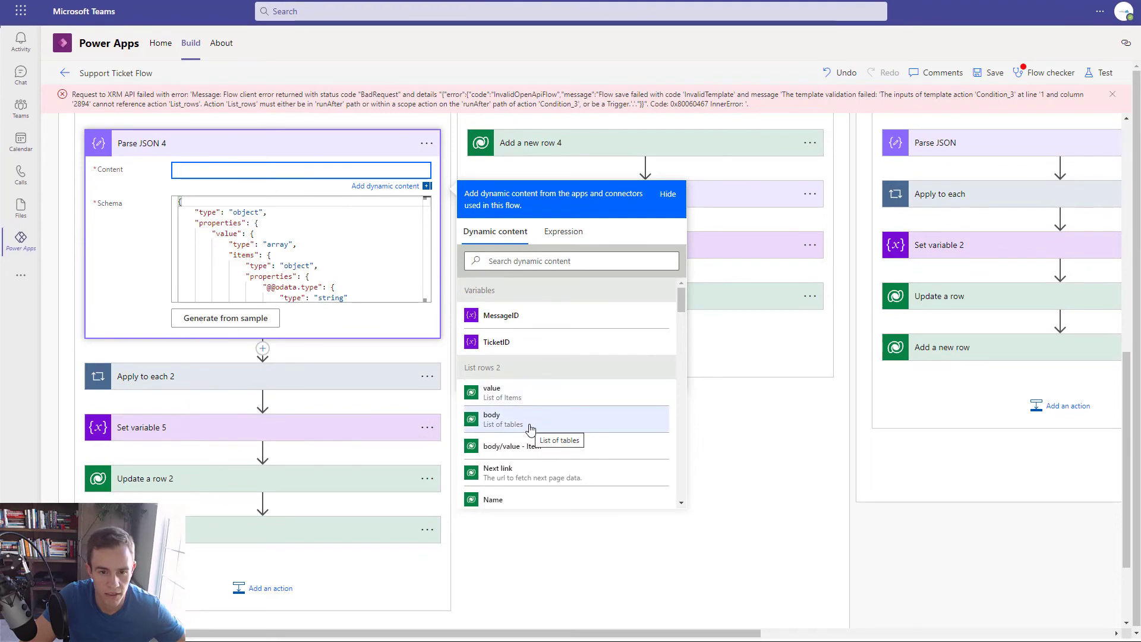
click(531, 423)
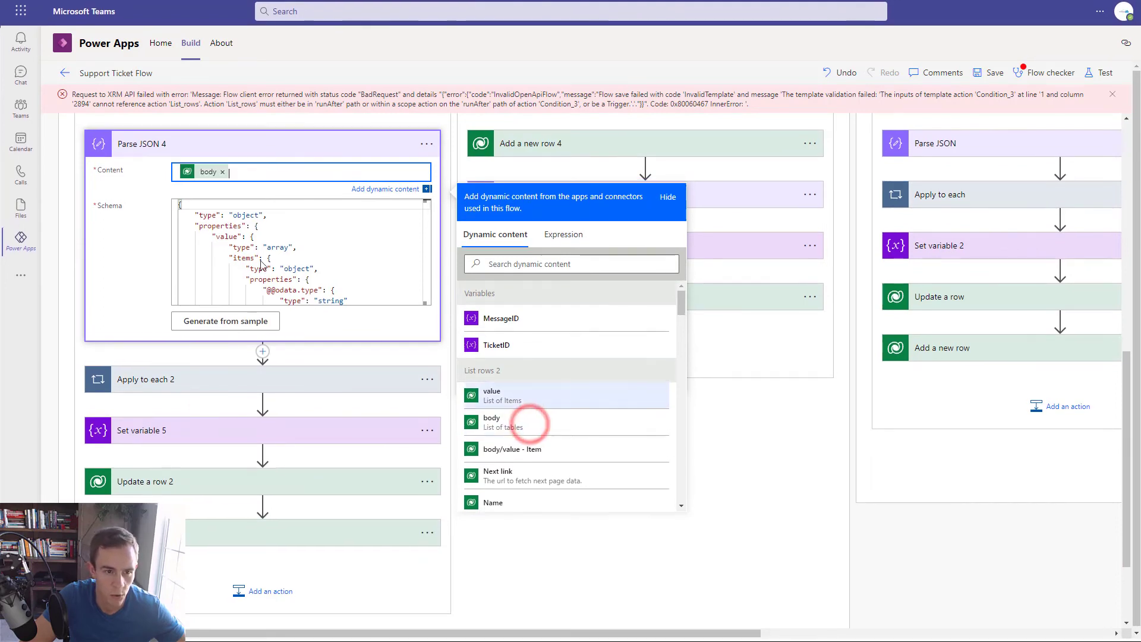
- Make Set variable 6 inside Apply to each 2 store cr038_ticketsid
click(287, 391)
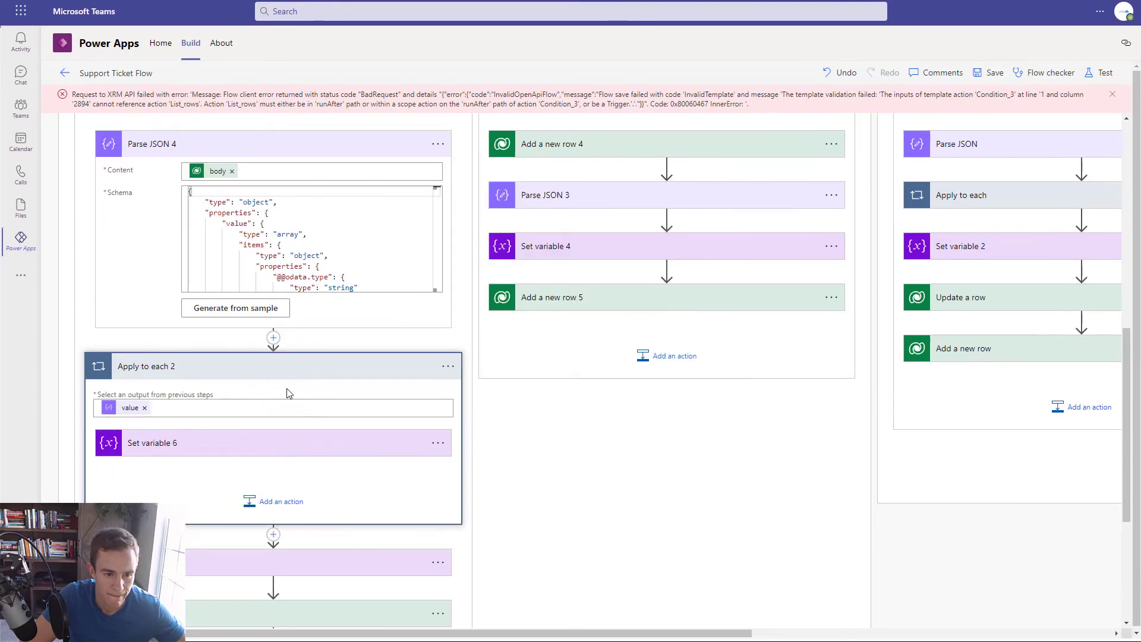
click(278, 459)
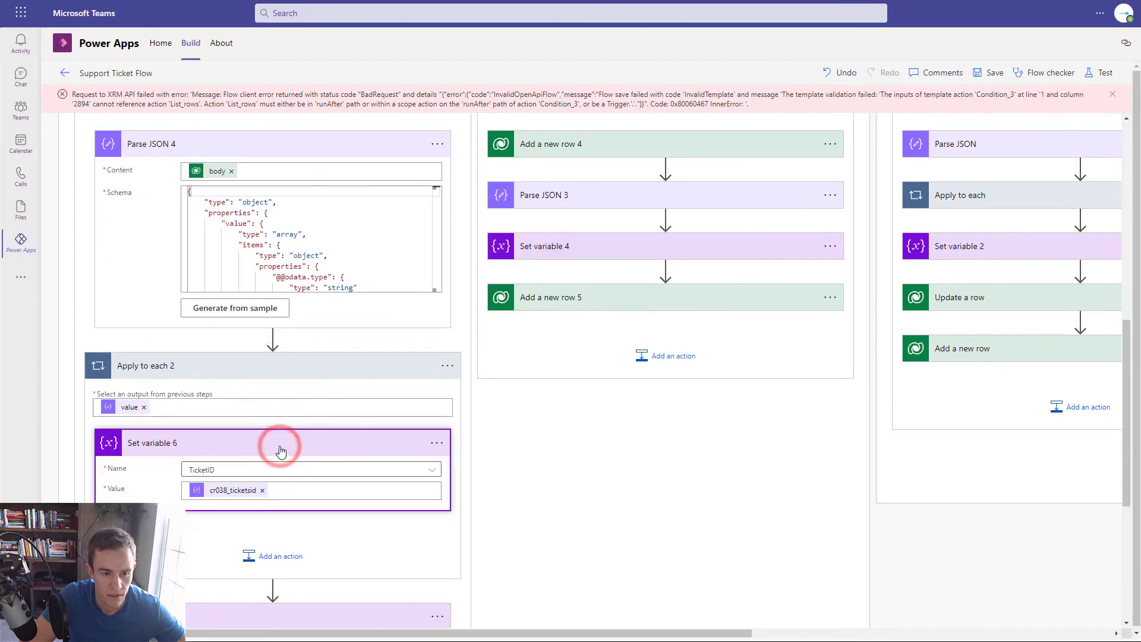
click(382, 408)
scroll(383, 410, up, 3)
scroll(383, 410, down, 3)
scroll(535, 458, down, 6)
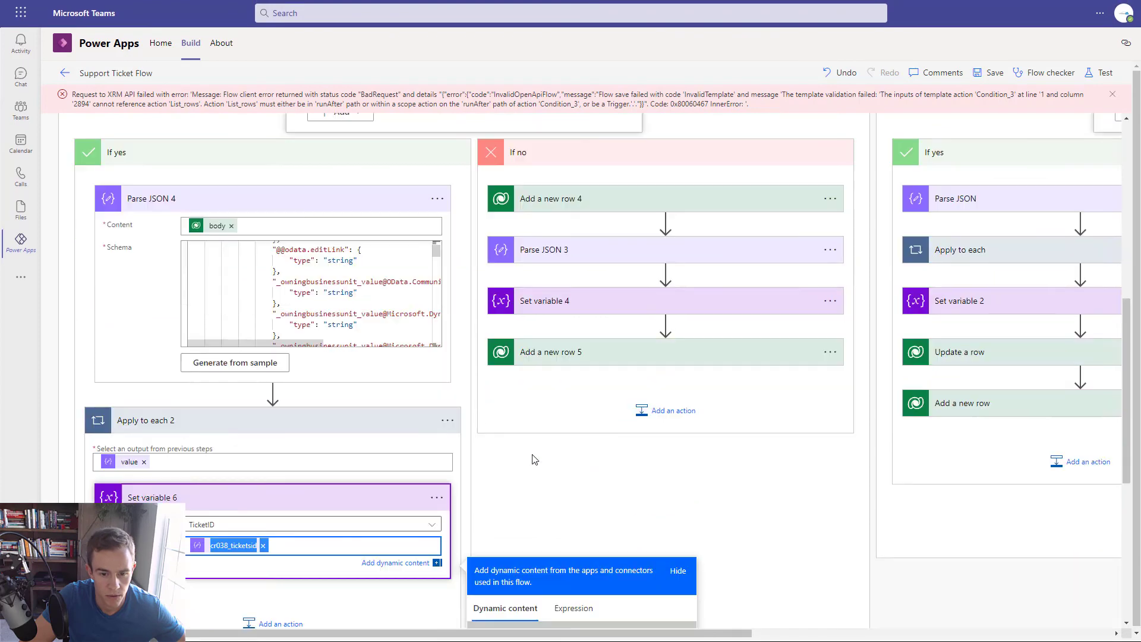
click(263, 259)
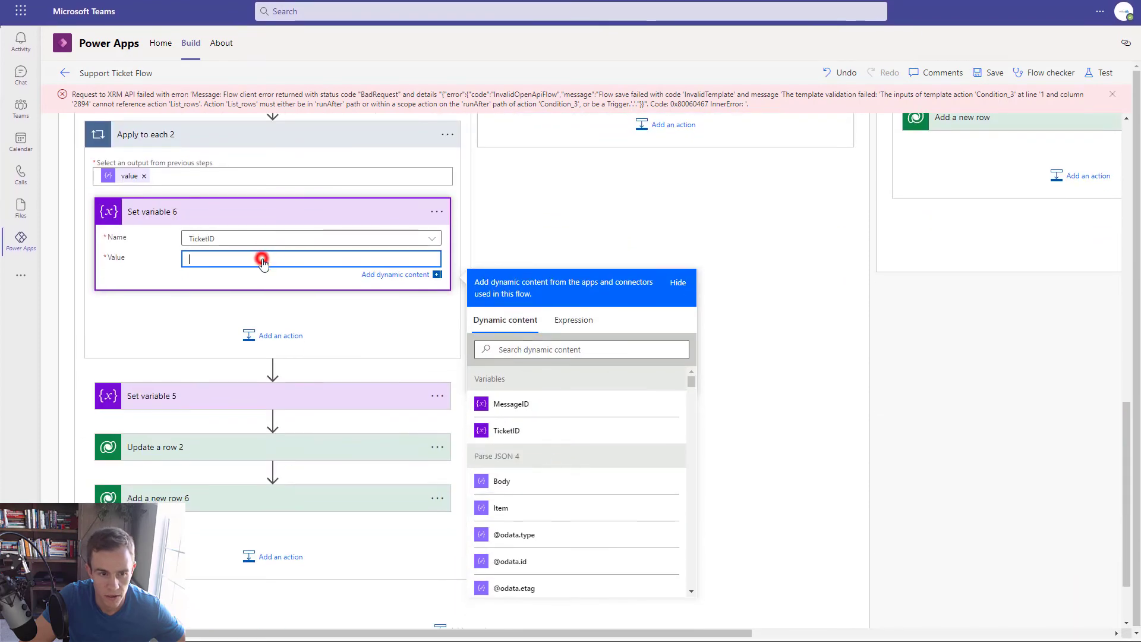
scroll(603, 529, down, 10)
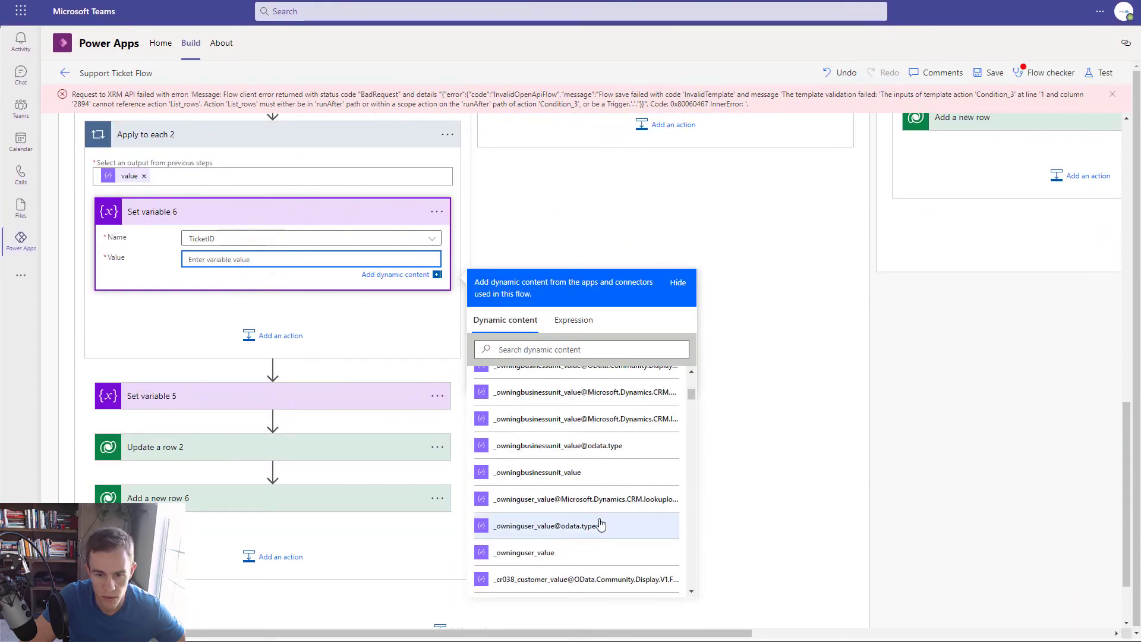
scroll(601, 522, down, 5)
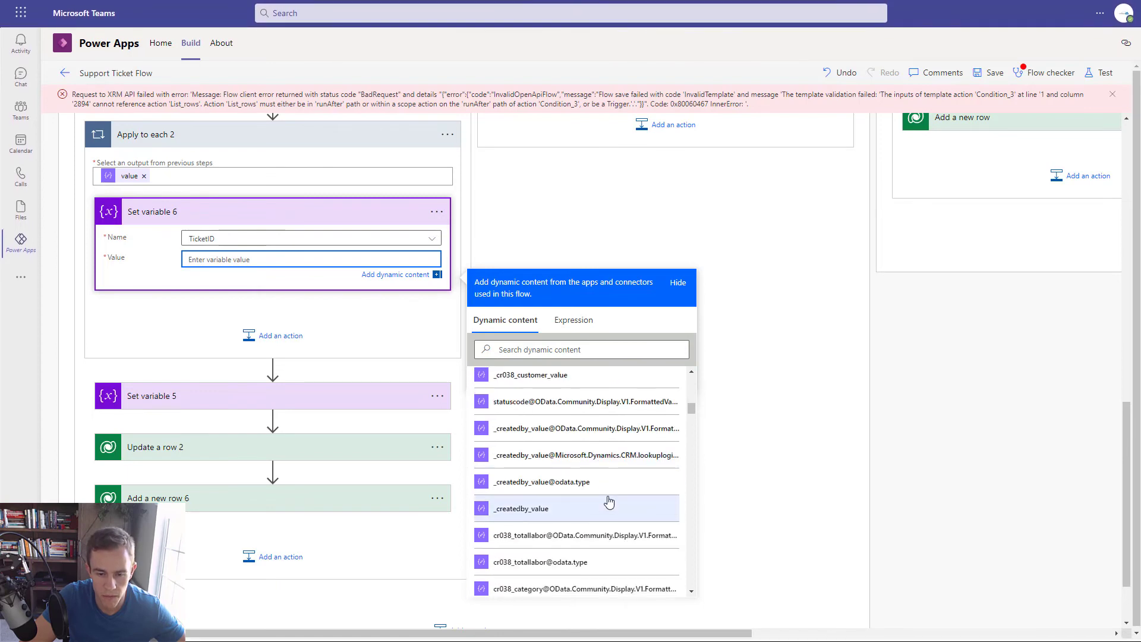
scroll(594, 502, up, 2)
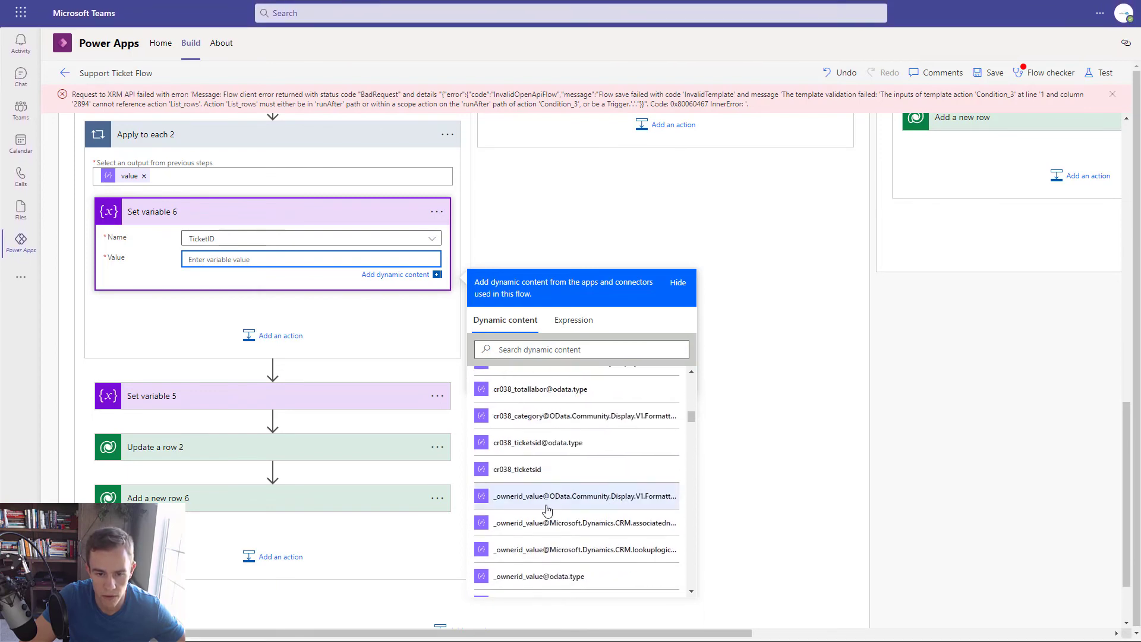
click(520, 470)
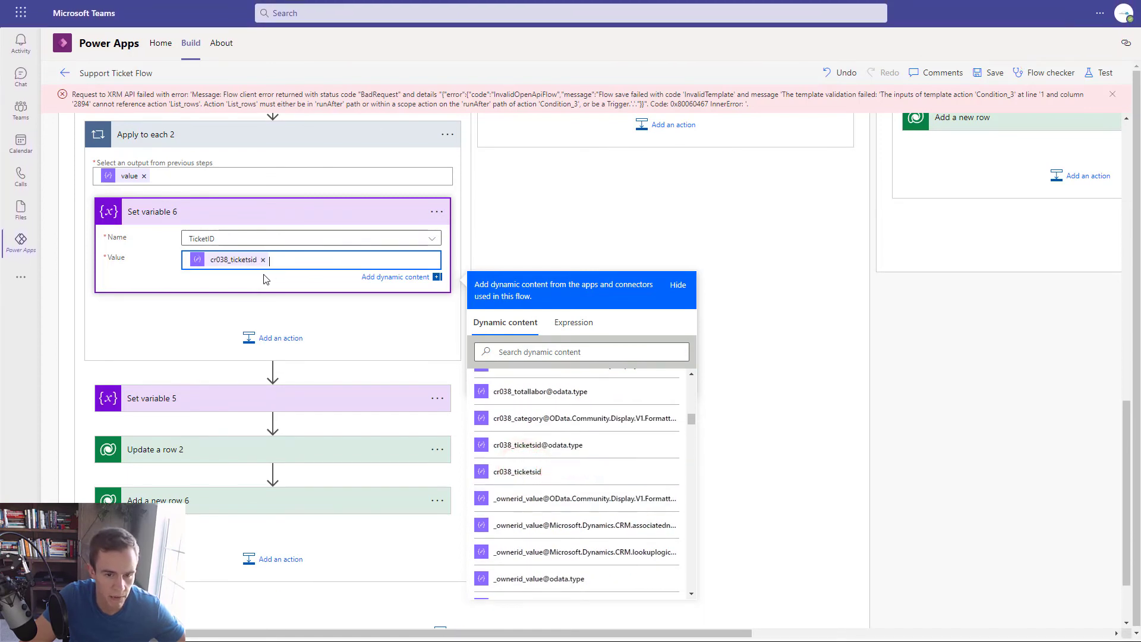
scroll(636, 546, up, 10)
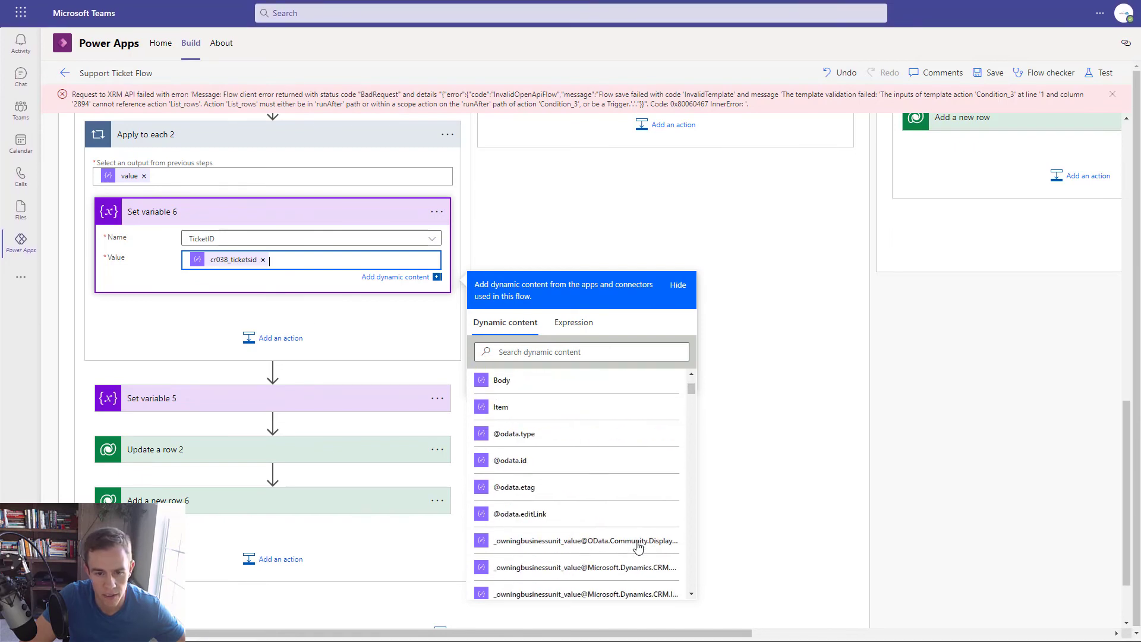
scroll(637, 547, up, 2)
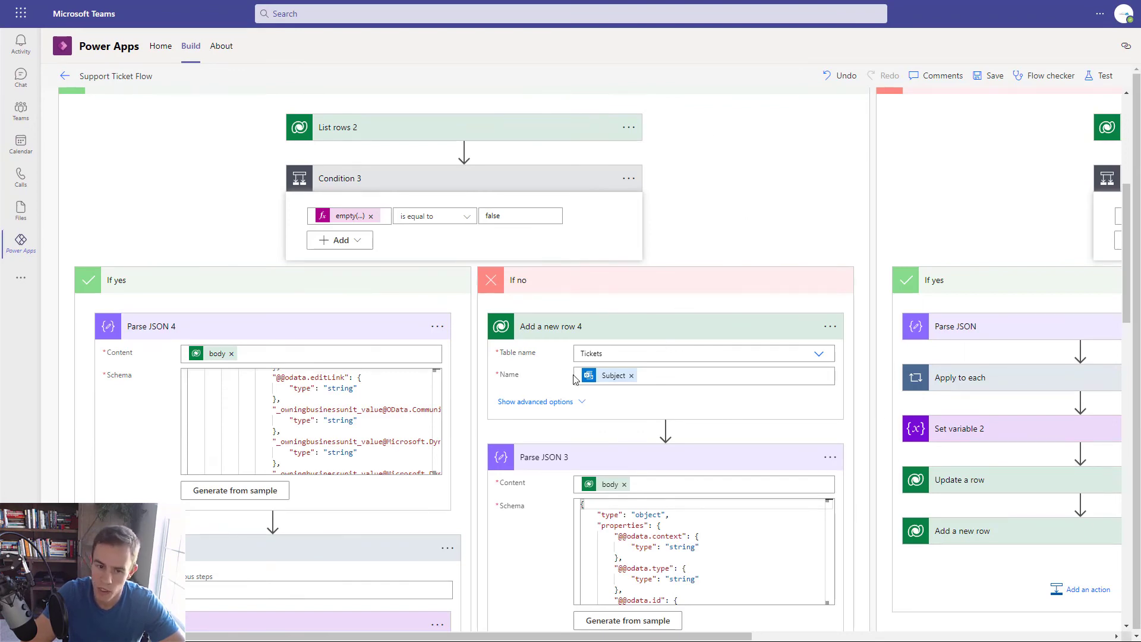
scroll(574, 378, up, 4)
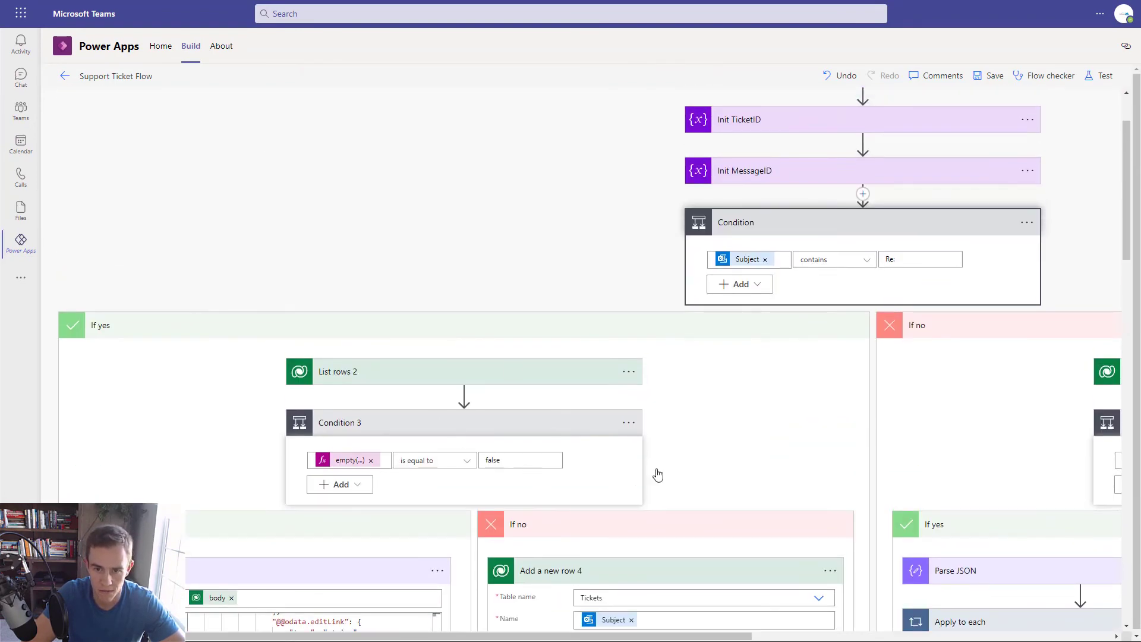
scroll(658, 474, up, 2)
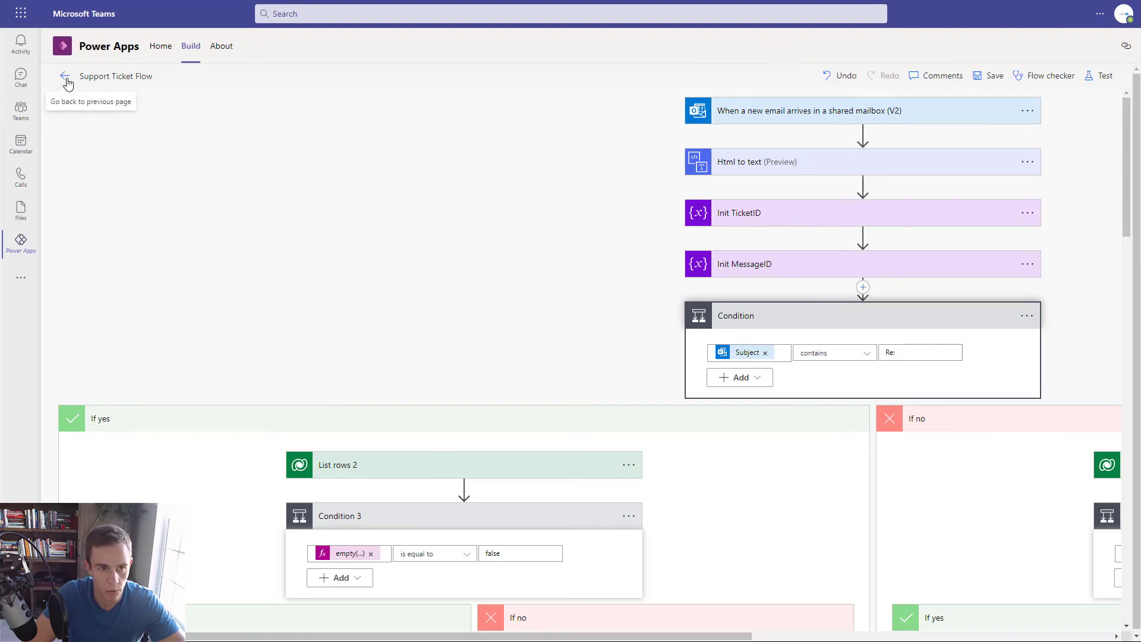
- Return to Build and create a new automated cloud flow from Batcave's See all list, skipping setup
click(189, 46)
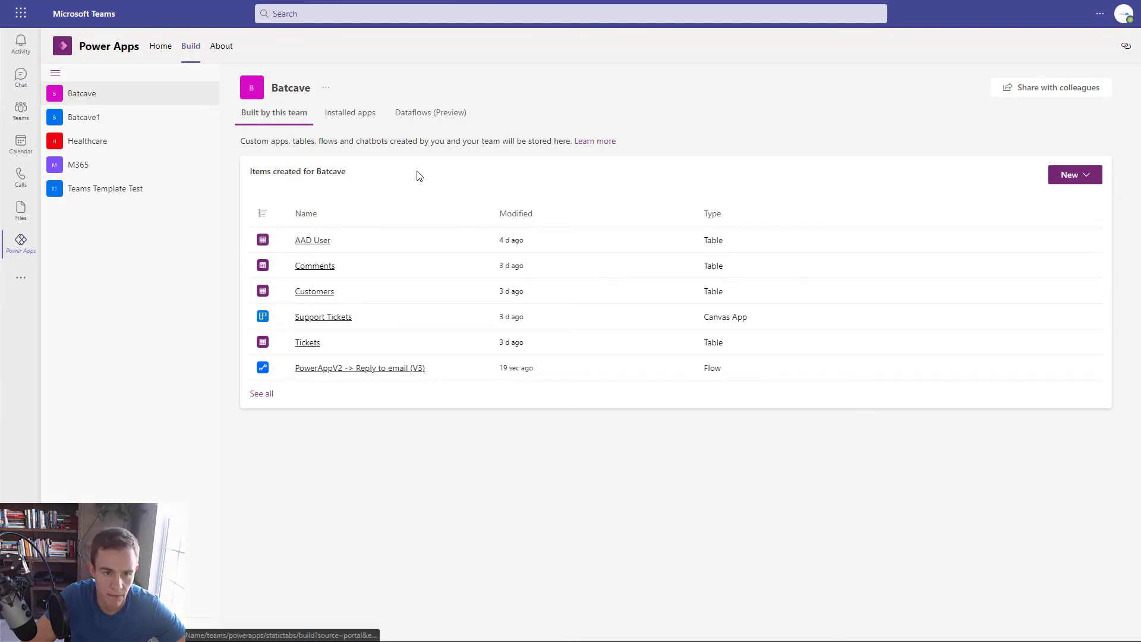
click(261, 393)
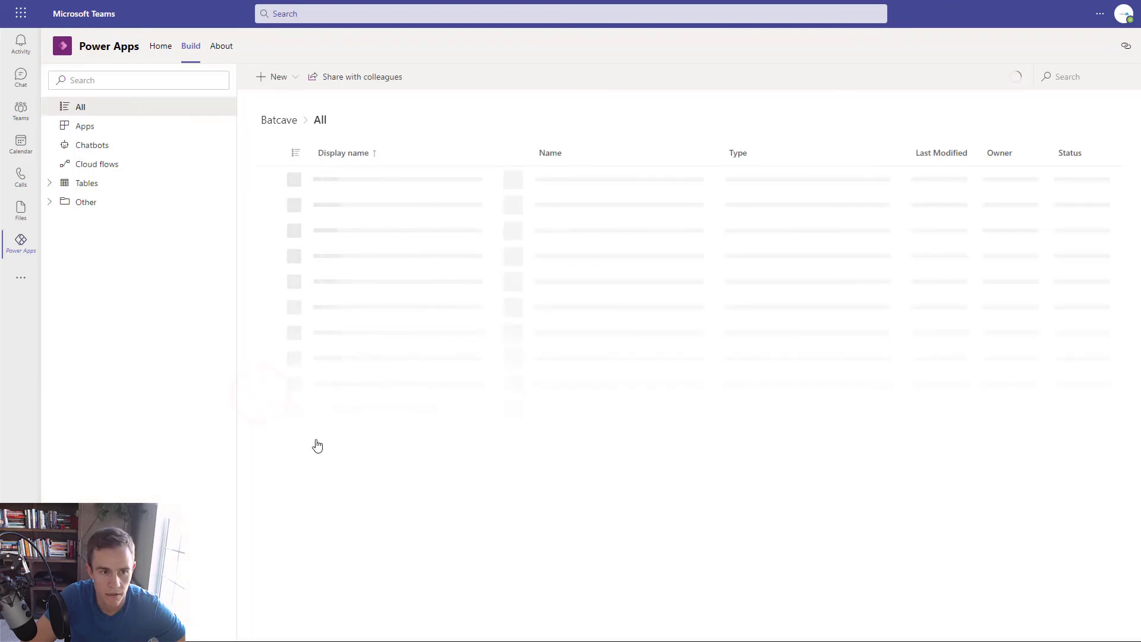
click(264, 77)
mouse_move(290, 148)
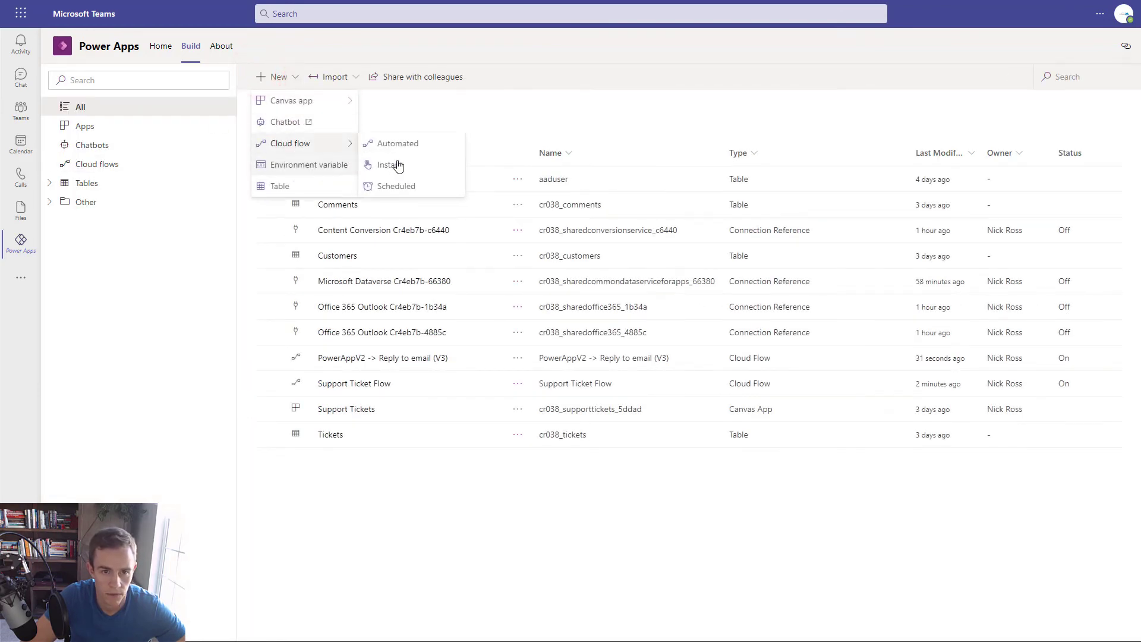
click(401, 146)
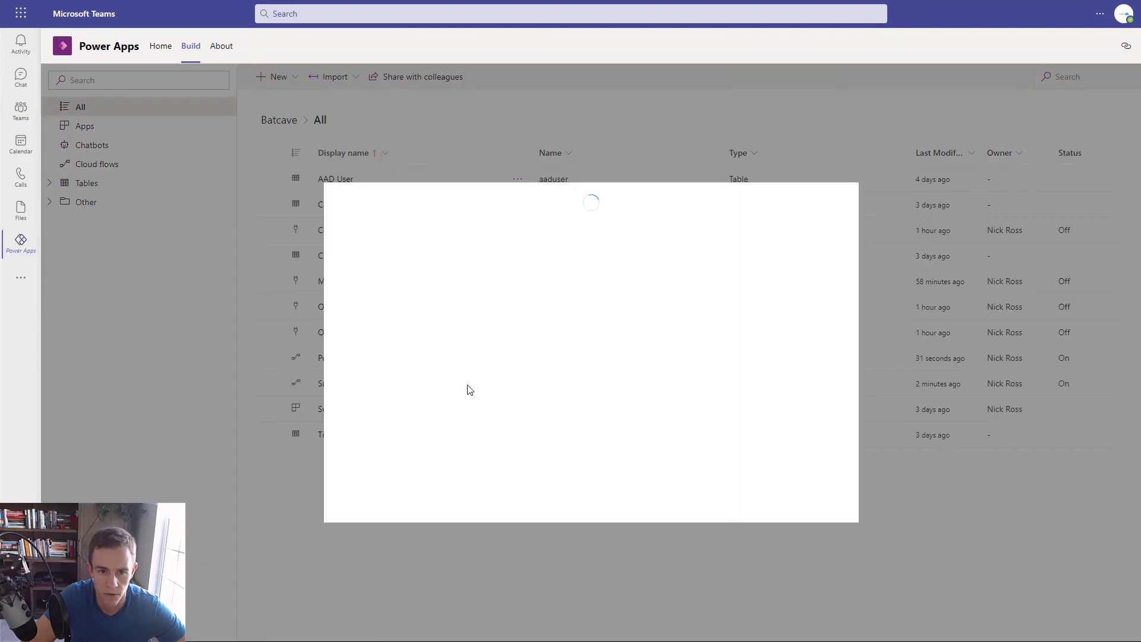
click(720, 506)
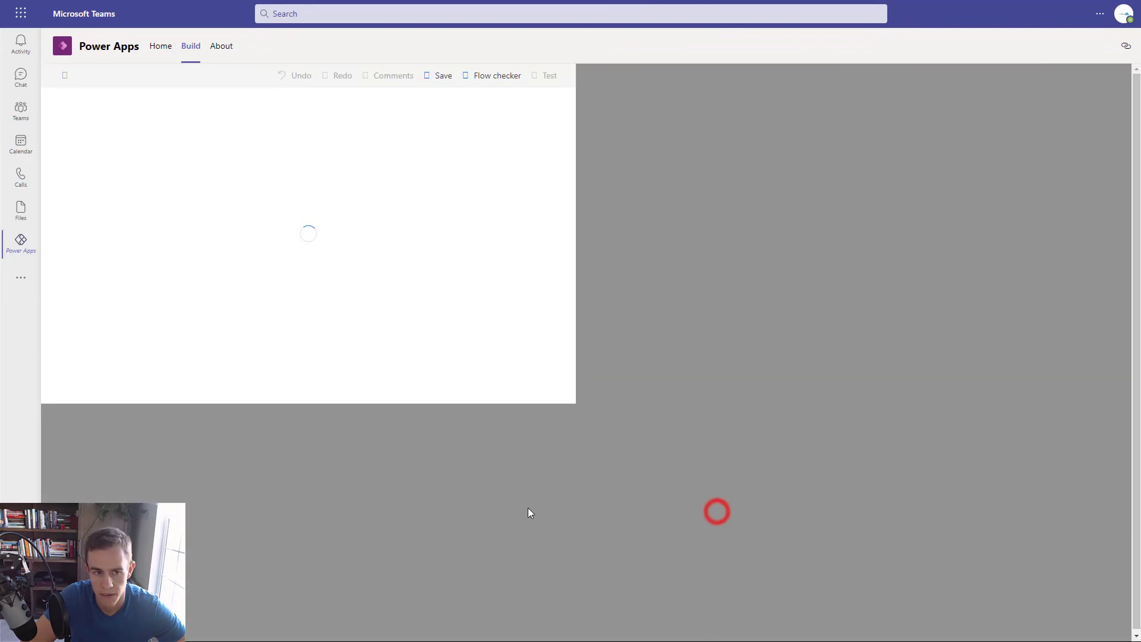
- Choose the PowerApps (V2) trigger and add two text inputs
click(486, 174)
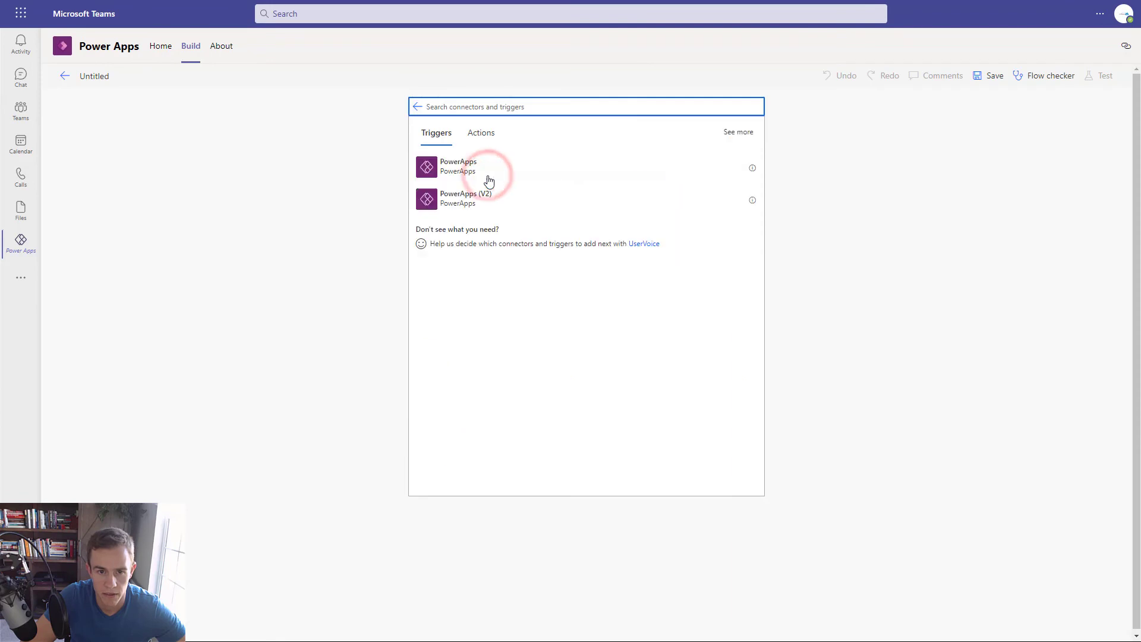
click(448, 200)
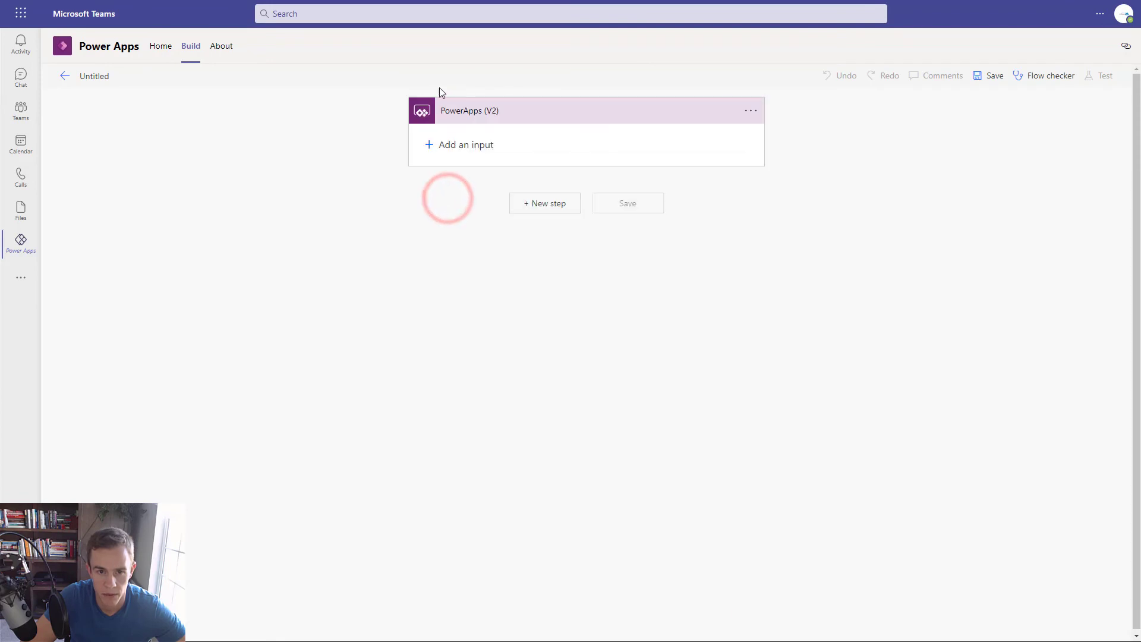
click(470, 142)
click(454, 172)
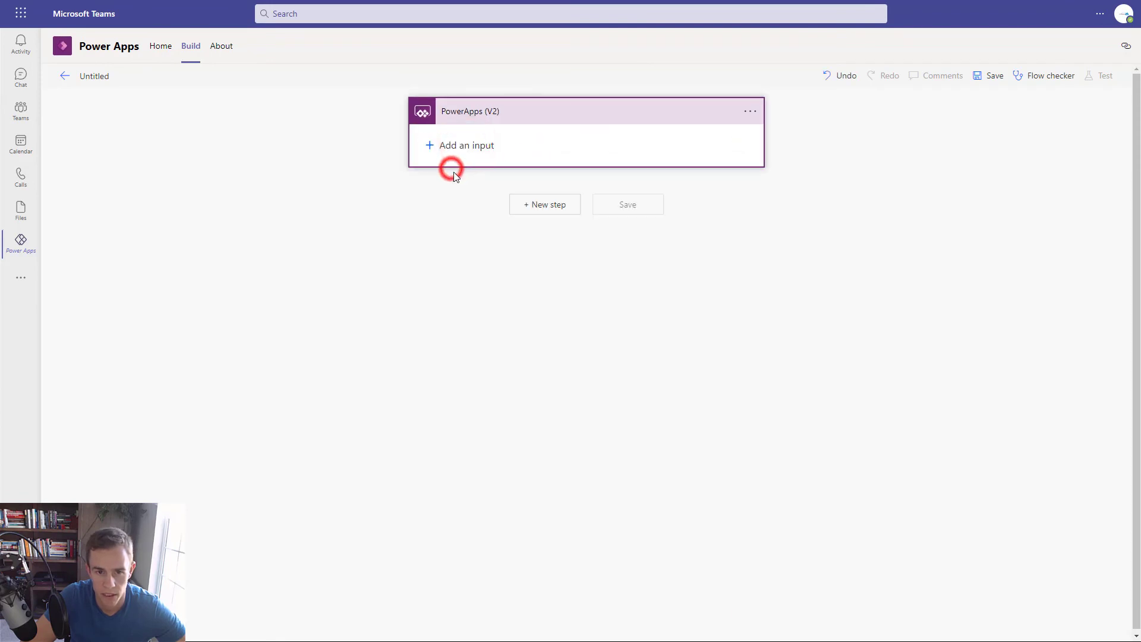
click(467, 185)
click(445, 199)
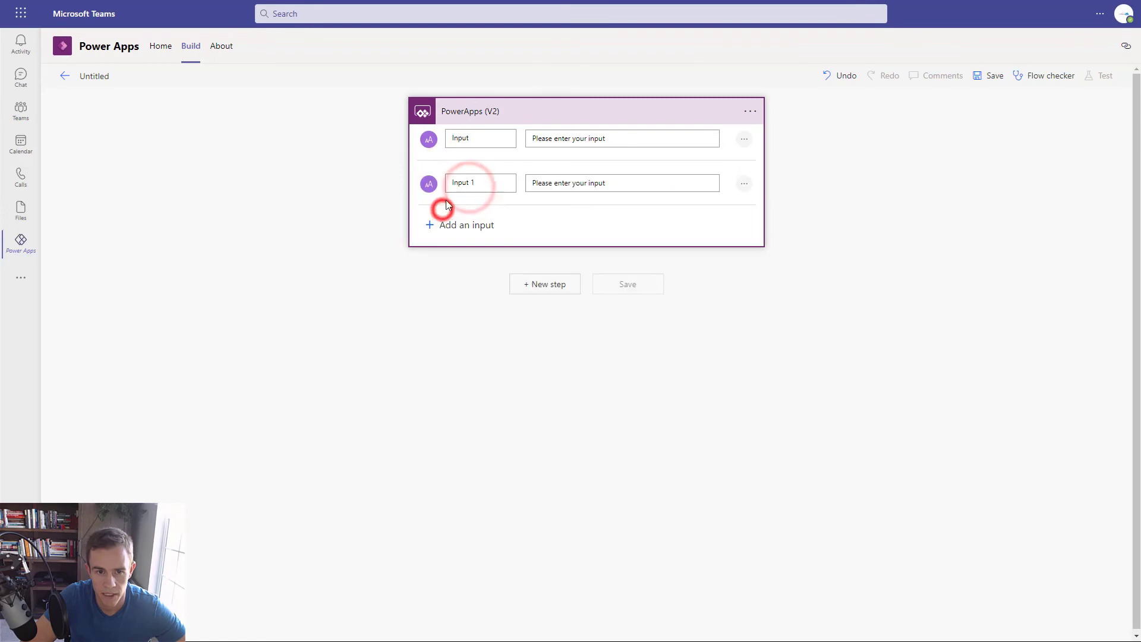
- Rename the trigger's text inputs to MessageID and Body
double_click(462, 139)
text(MessageID)
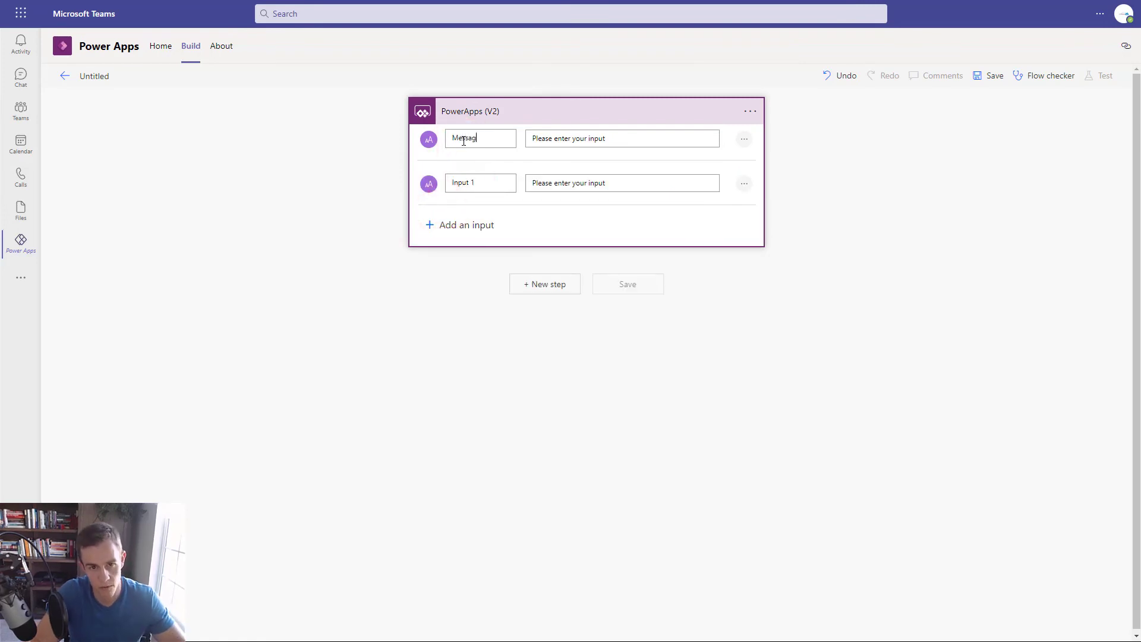
double_click(479, 185)
text(Body)
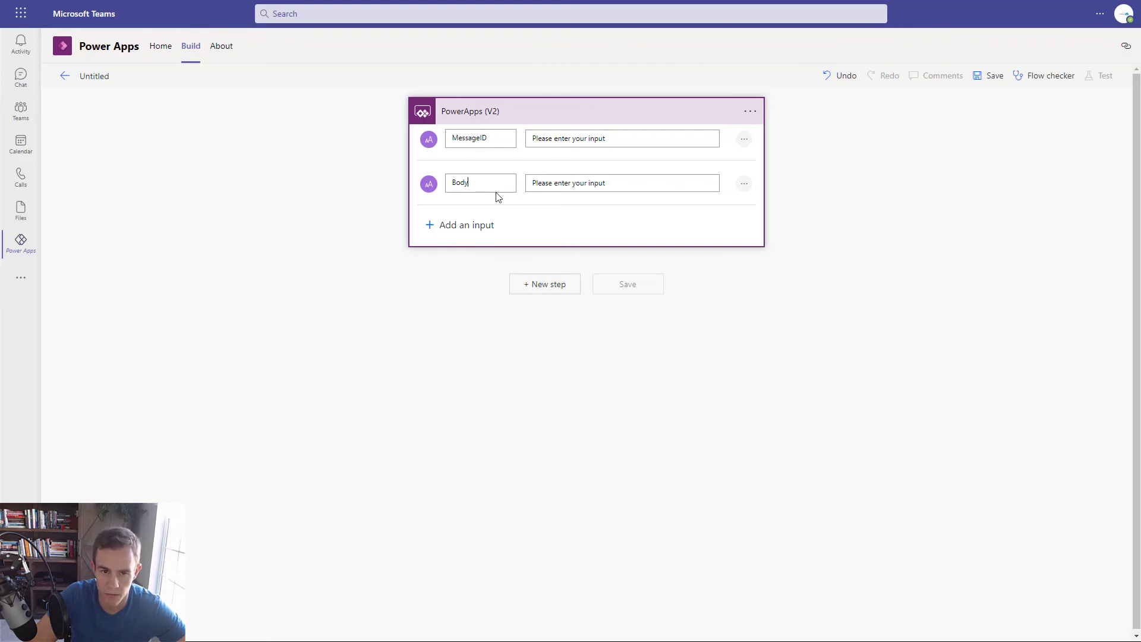
- Add the Office 365 Outlook Reply to email (V3) action after the trigger
click(542, 285)
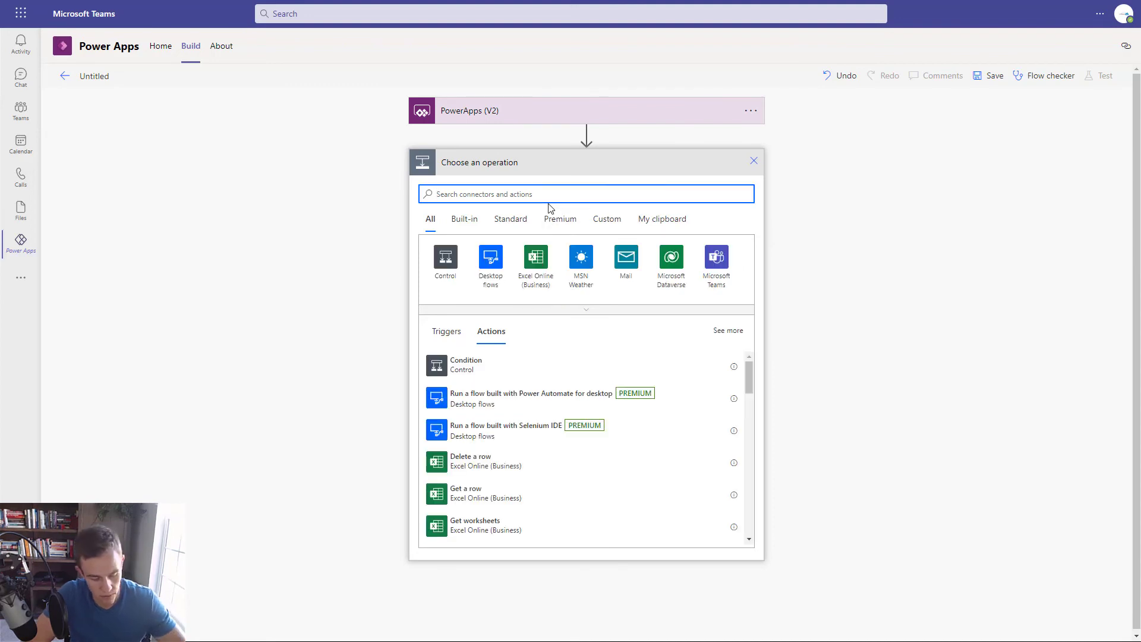
text(365)
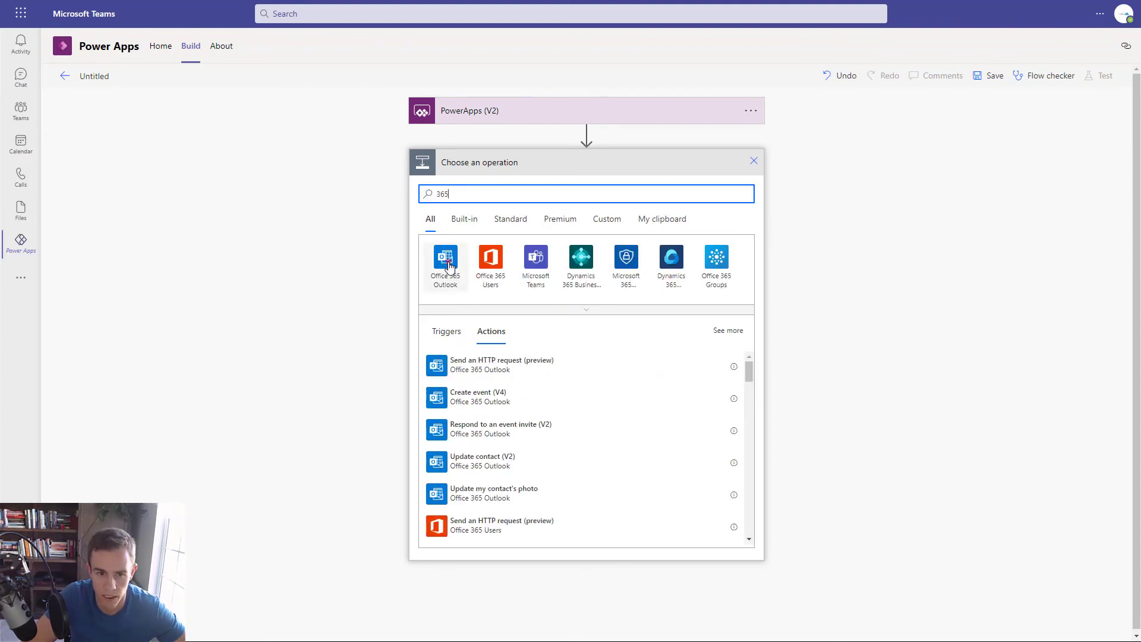
click(449, 266)
scroll(521, 371, down, 5)
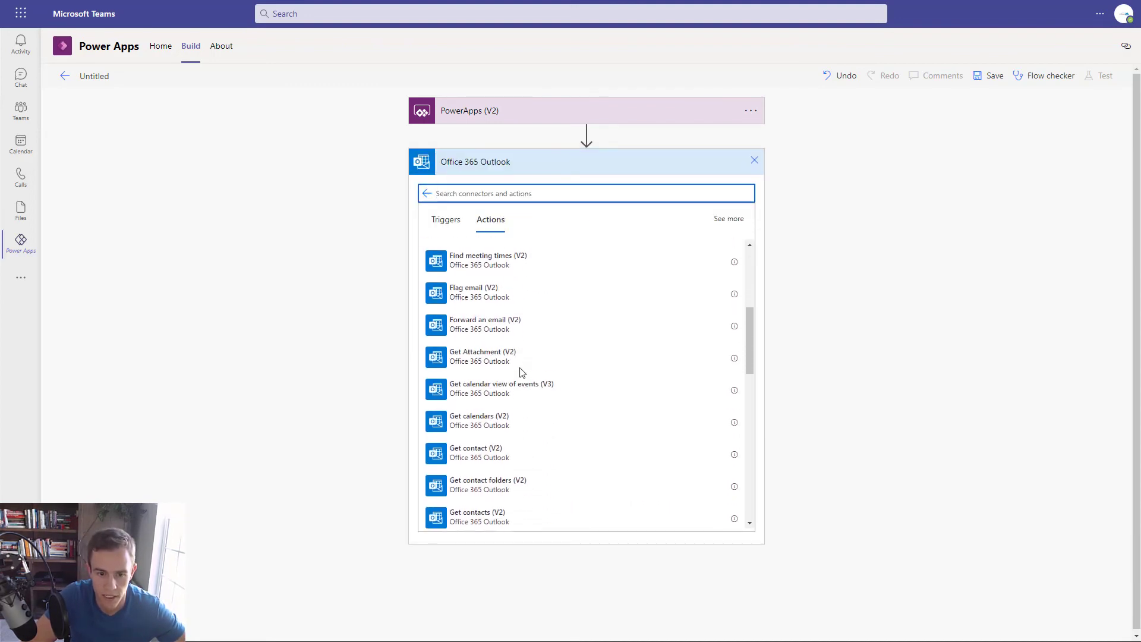
scroll(521, 372, down, 7)
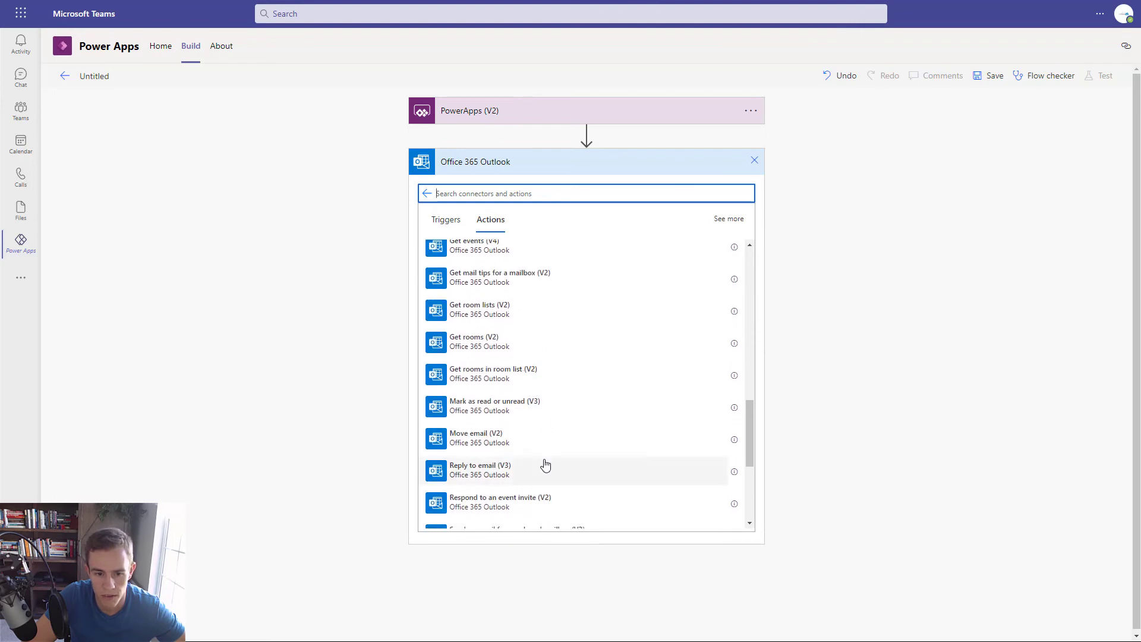
click(492, 473)
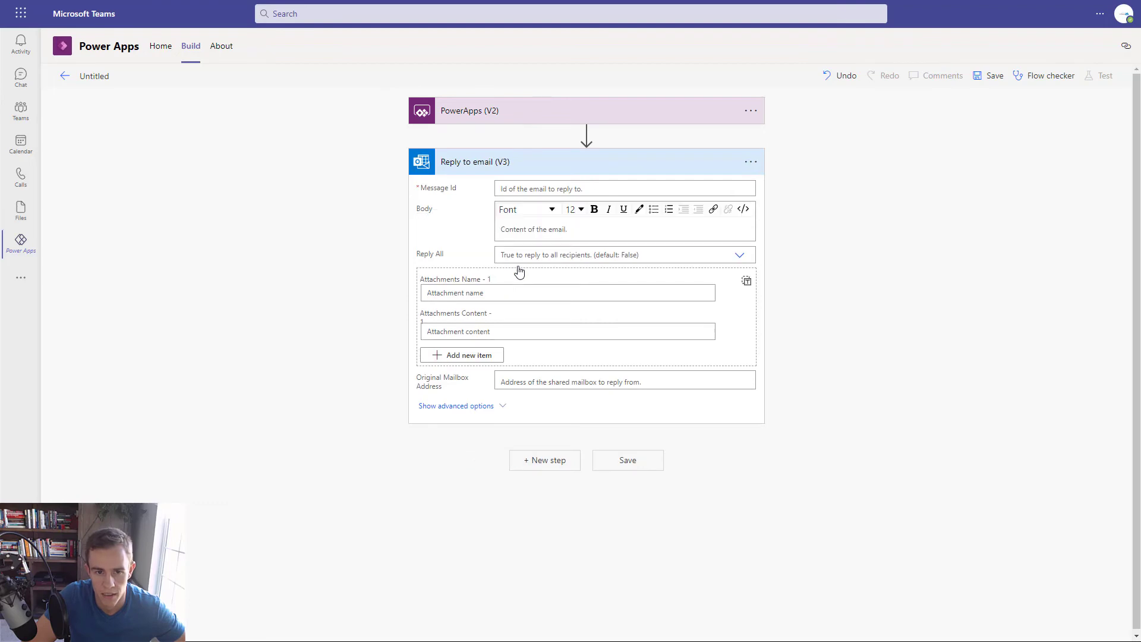
- Fill Message Id with MessageID and Body with Body, then save the flow
click(556, 187)
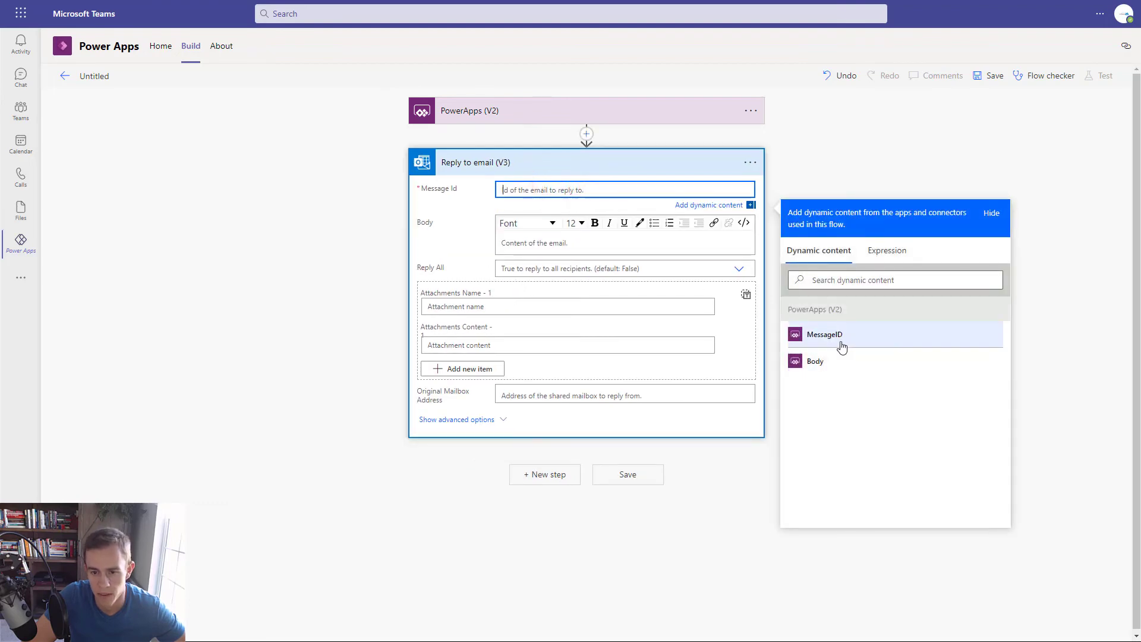
click(841, 346)
click(530, 238)
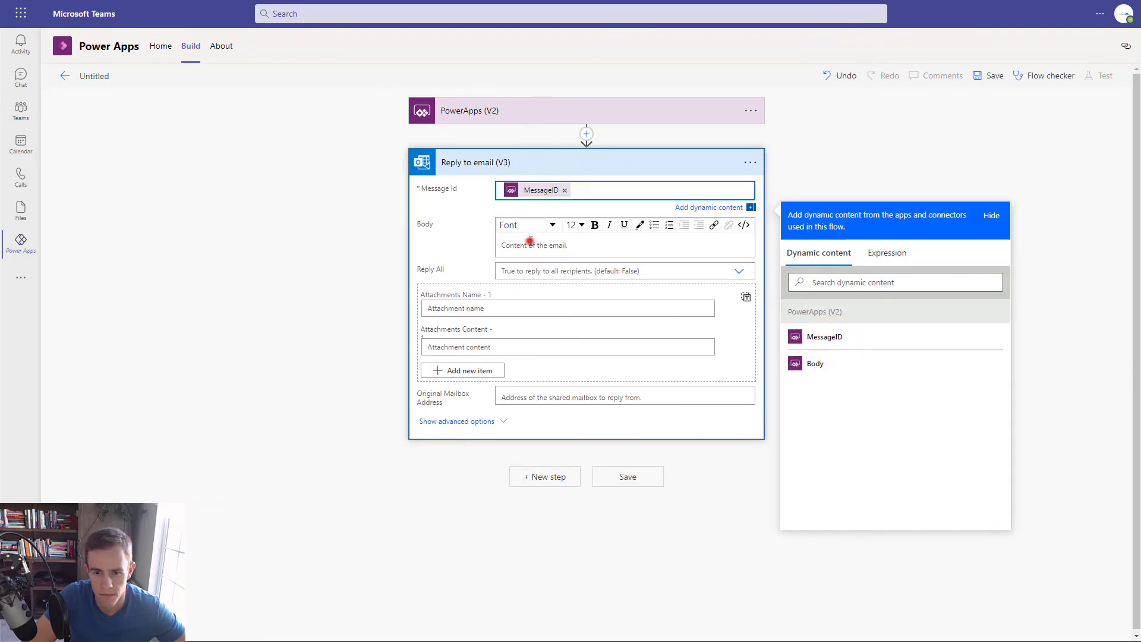
click(823, 407)
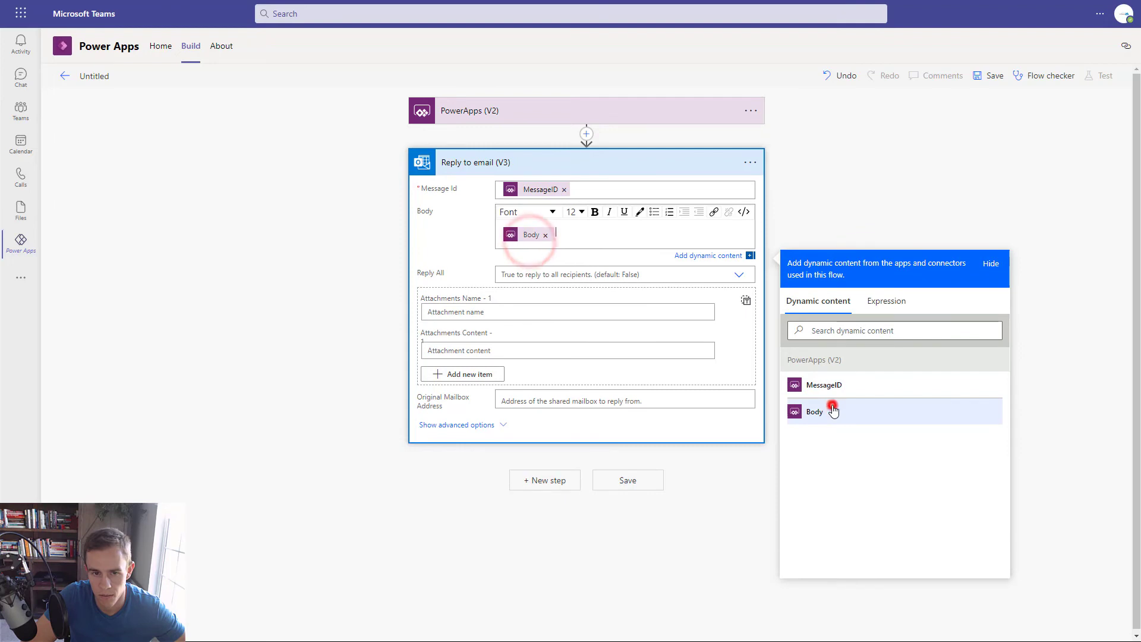
click(612, 486)
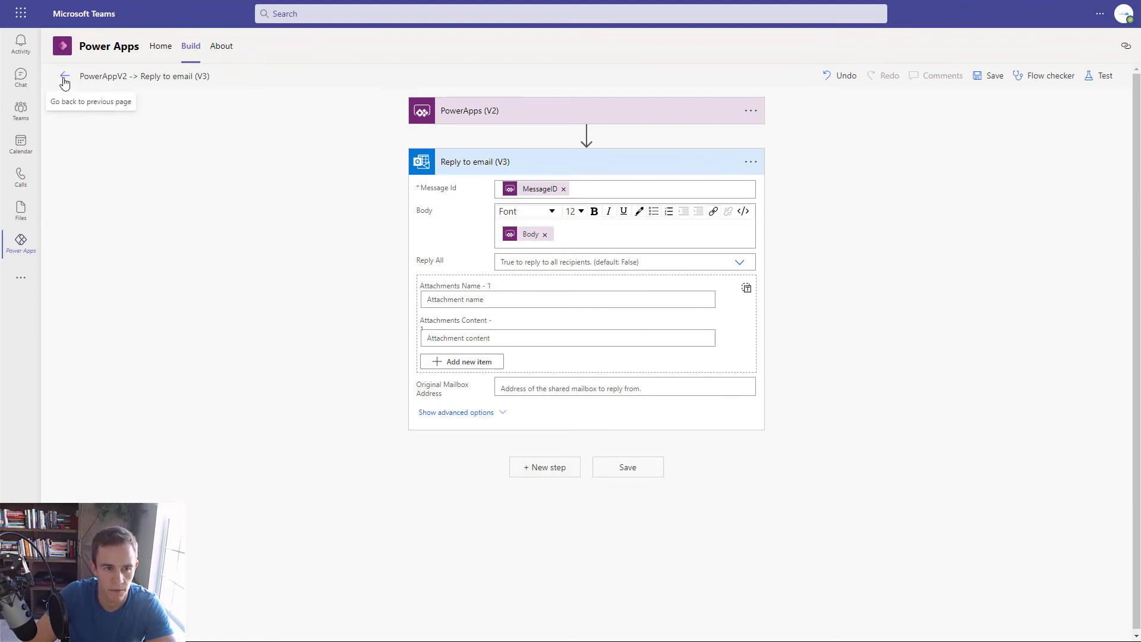
- Open the Support Tickets app from Build and add the 'PowerAppV2 -> Reply to email (V3)' flow to it
click(199, 48)
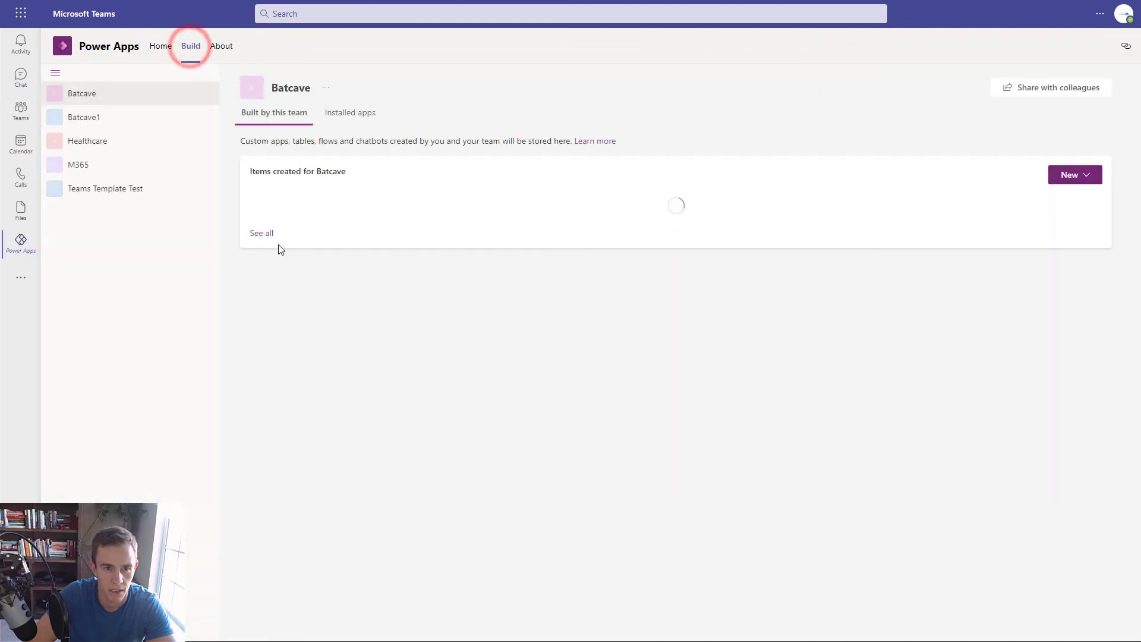
click(338, 319)
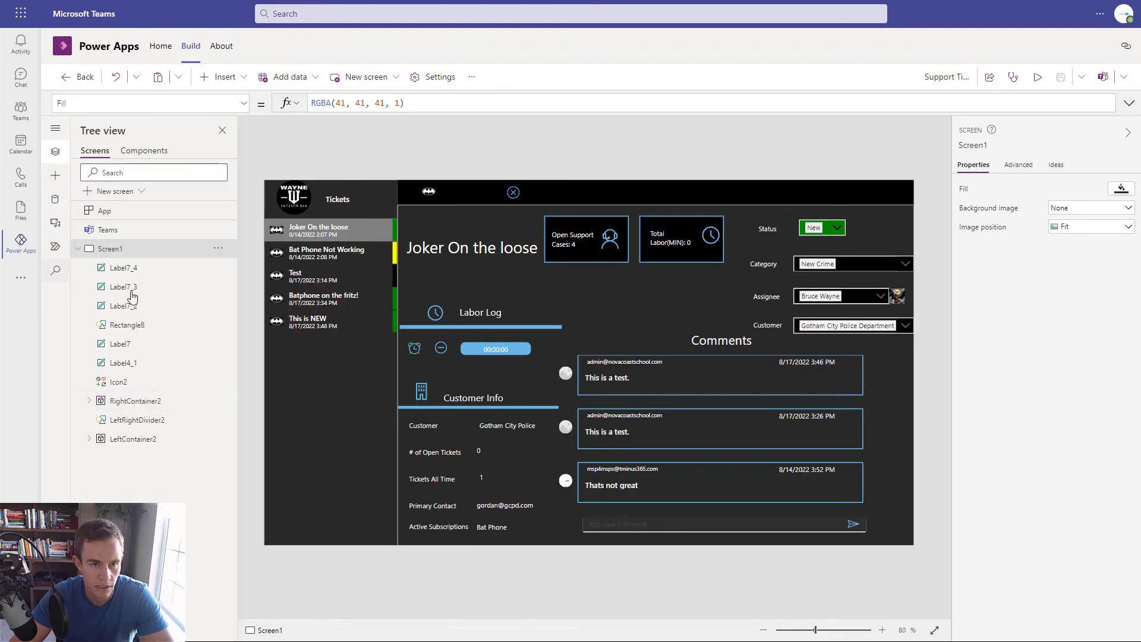
click(55, 252)
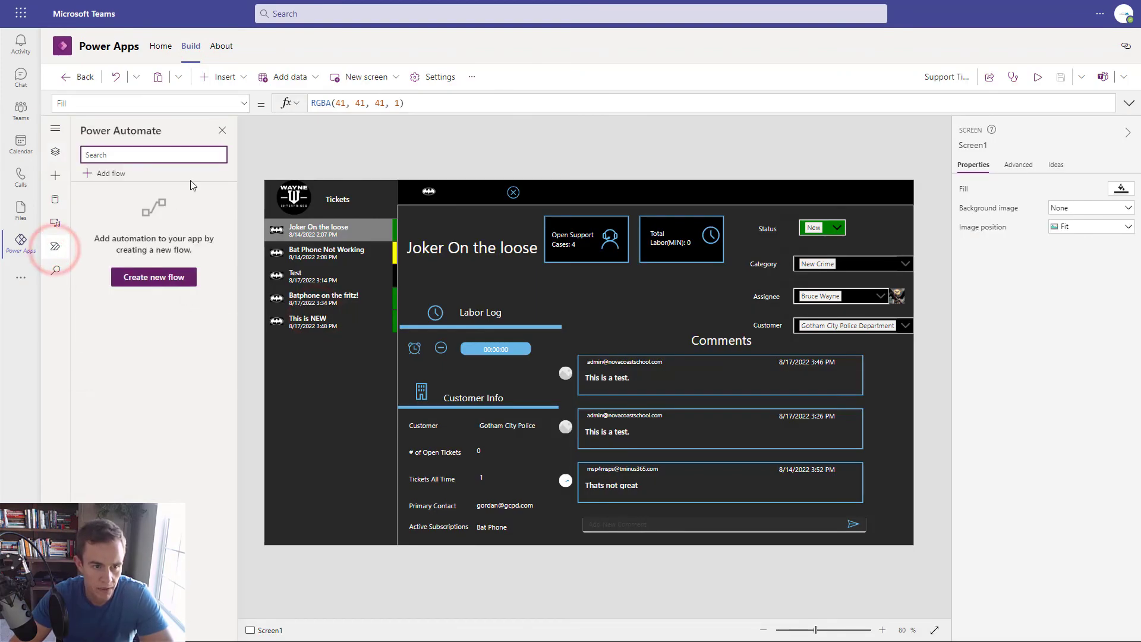
click(122, 174)
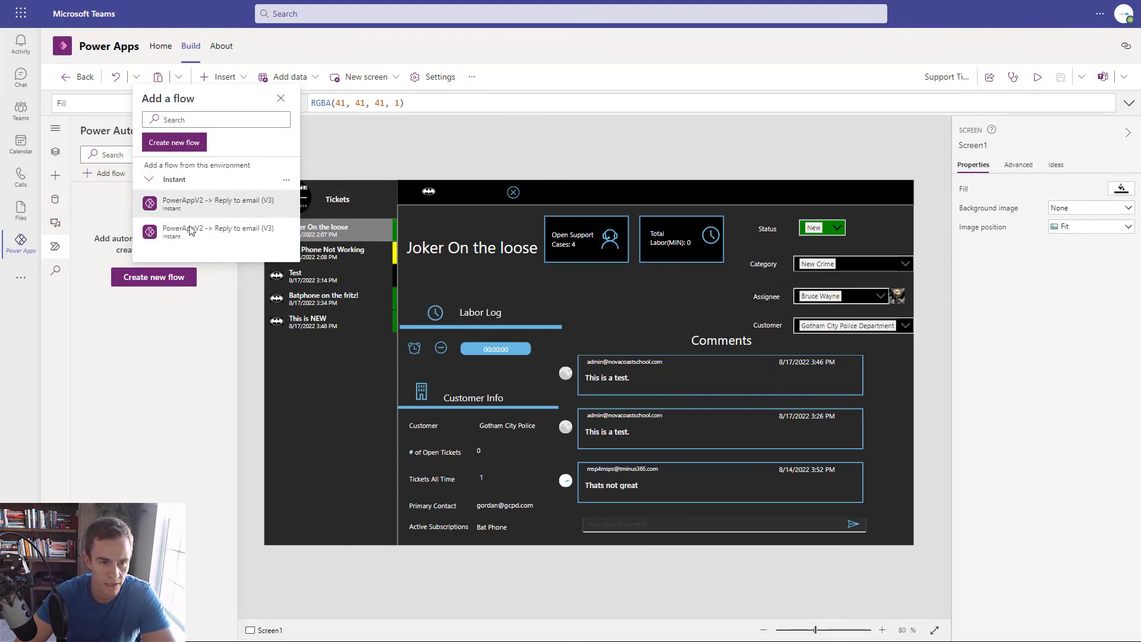
mouse_move(172, 228)
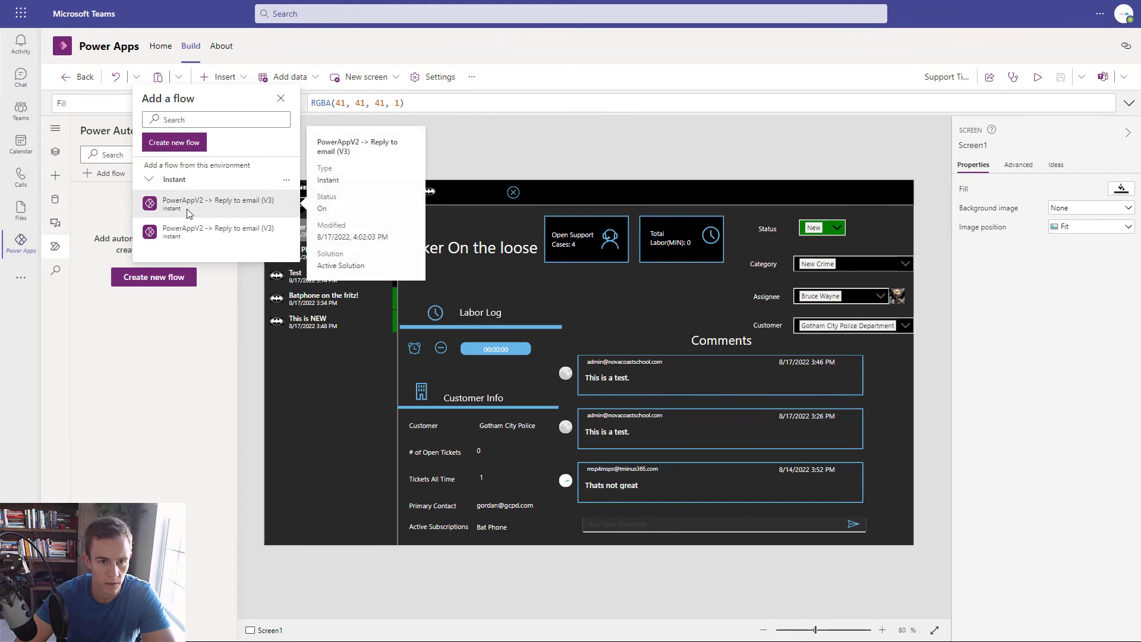
mouse_move(200, 243)
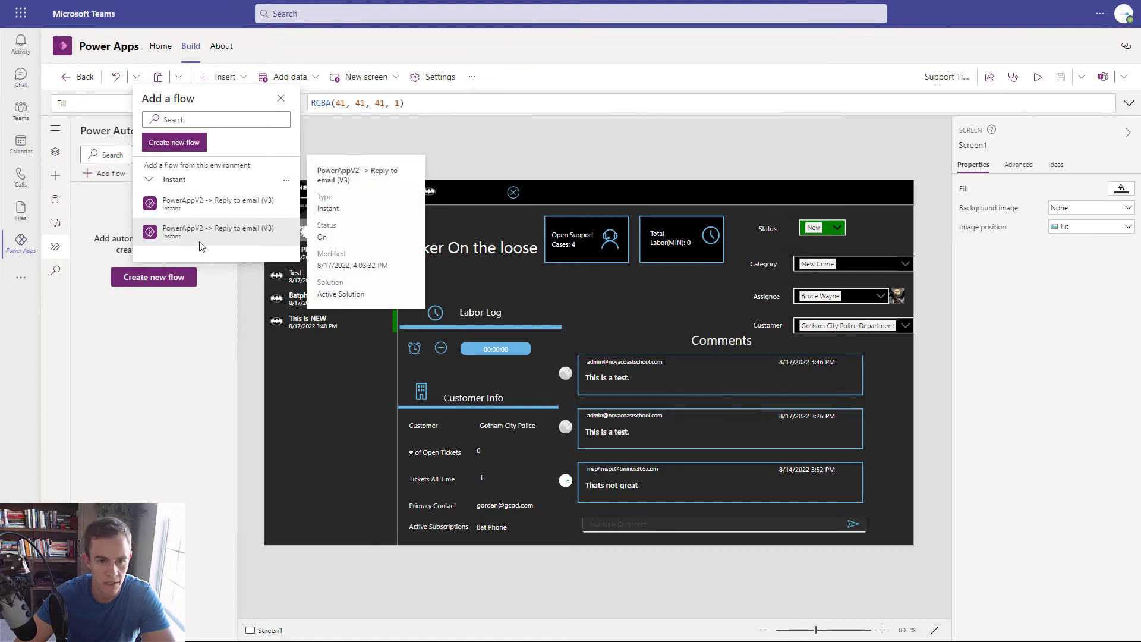
click(203, 242)
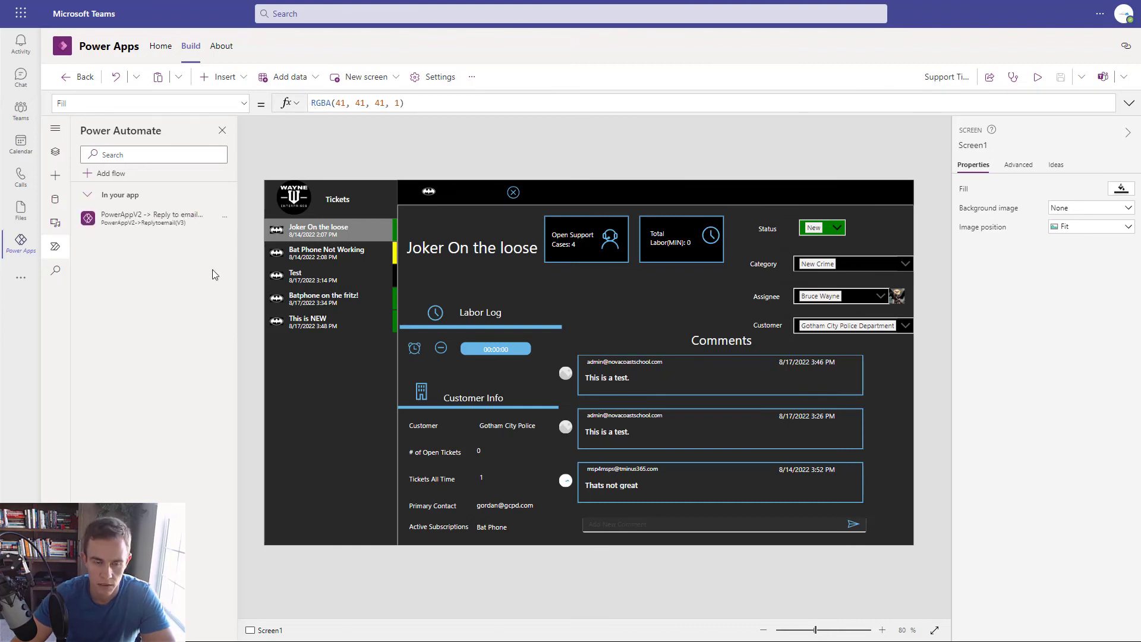
- In the send icon's OnSelect, add an empty first line above SubmitForm(Form1)
click(851, 526)
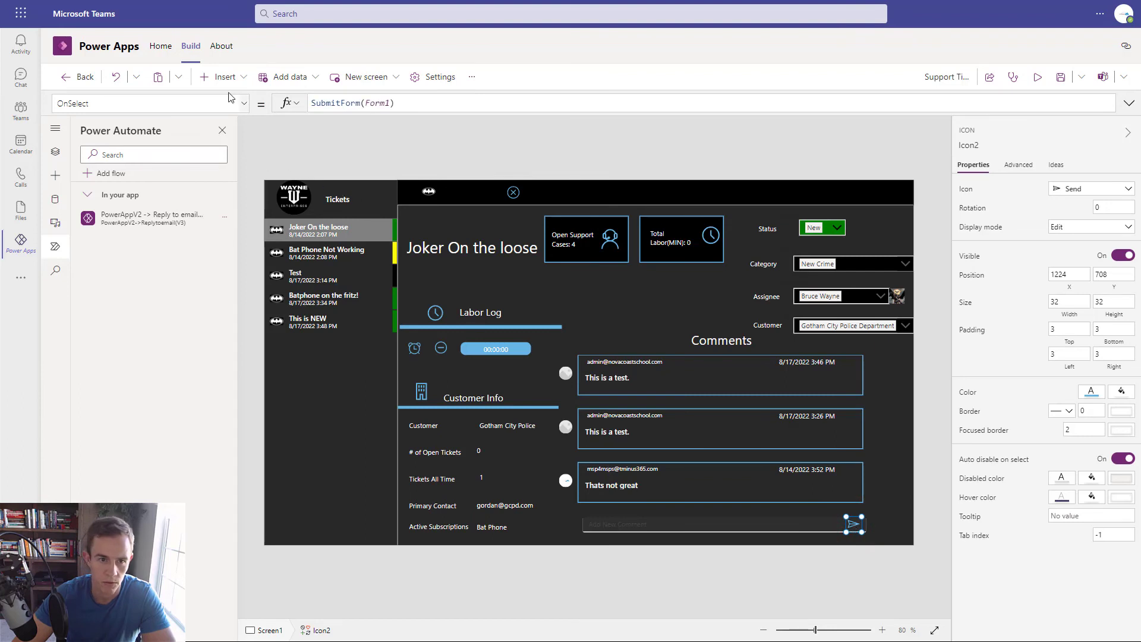
click(1129, 103)
click(429, 106)
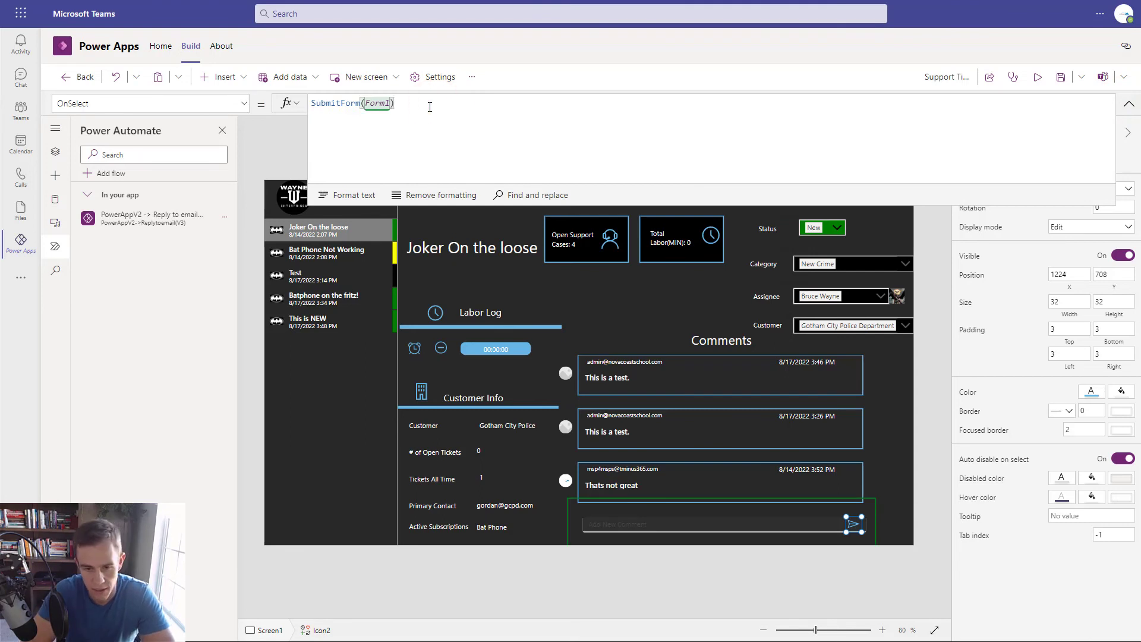
text(;)
key(Left)
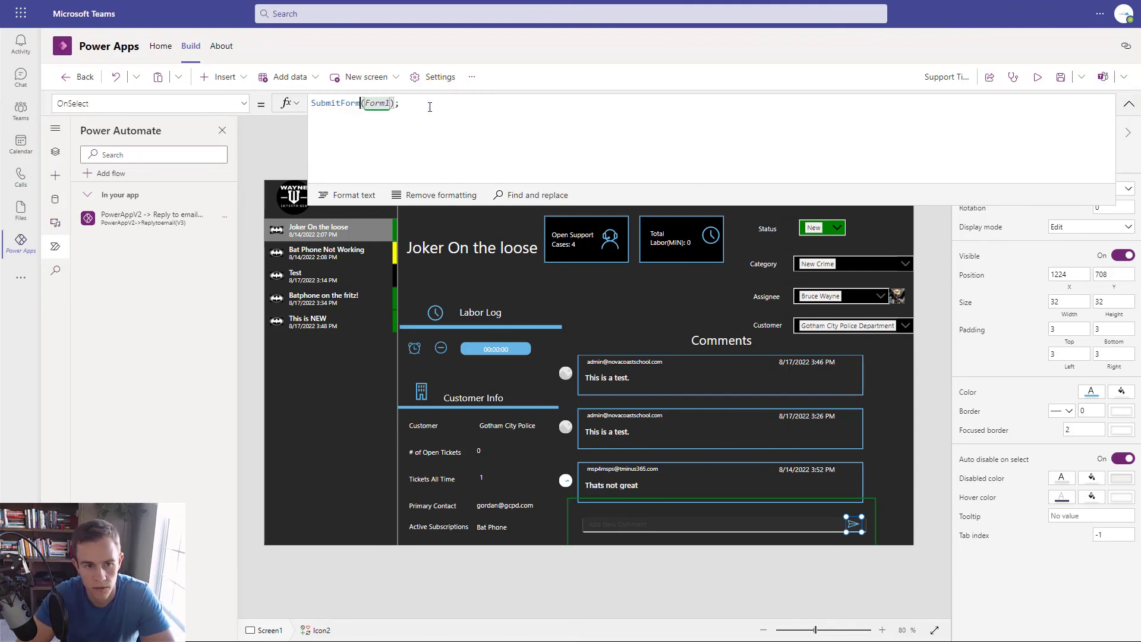
key(Home)
key(shift+Return)
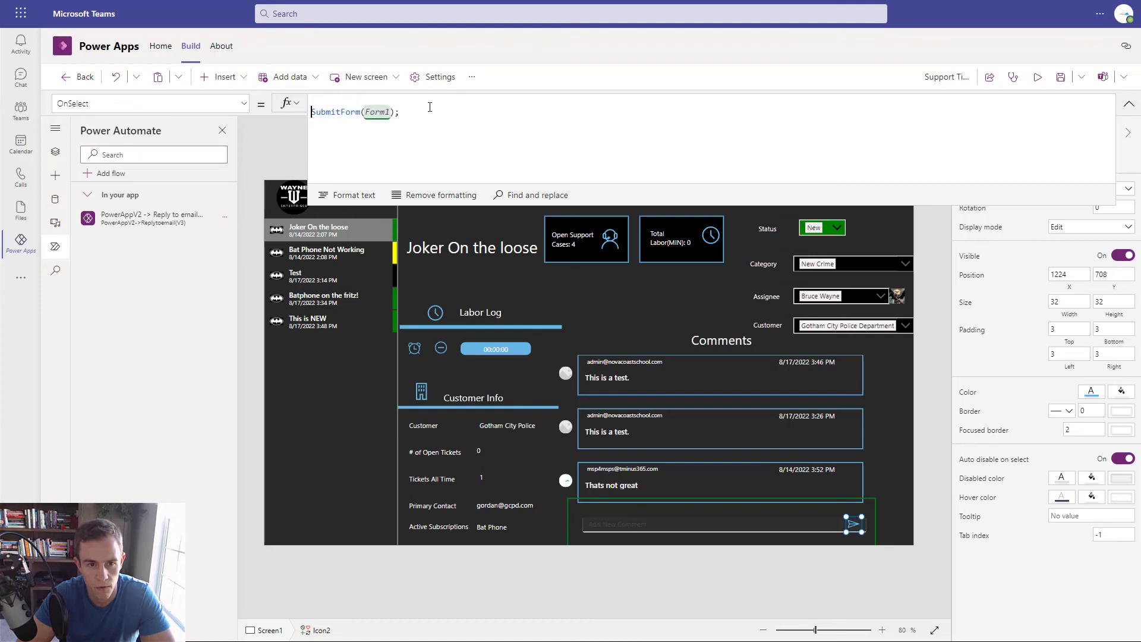
key(Up)
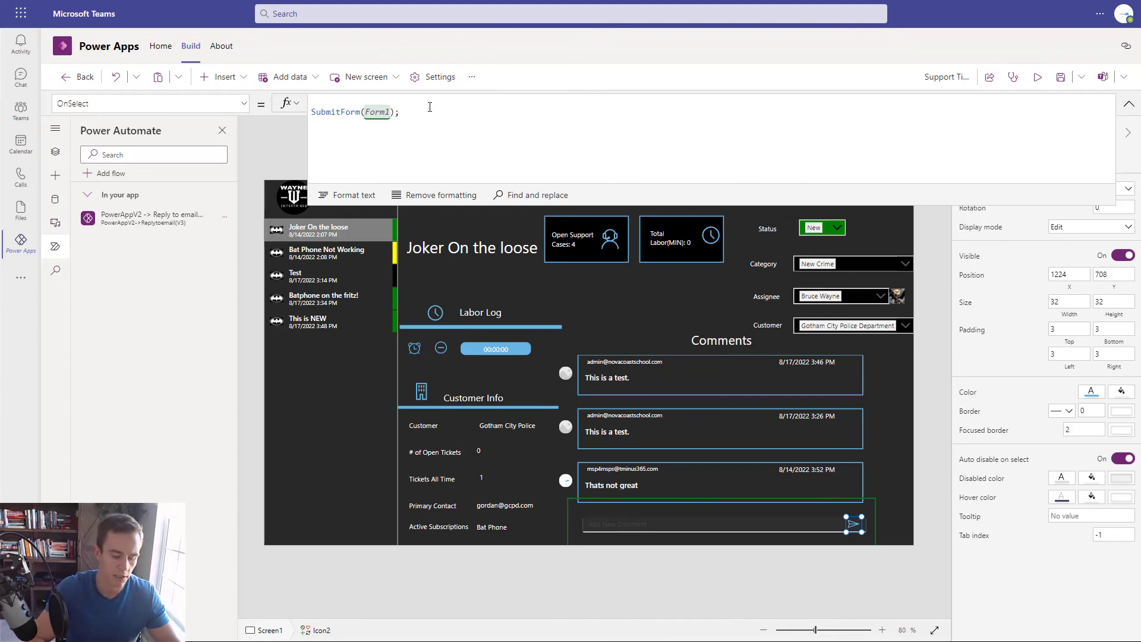
key(Return)
key(Up)
- Start the flow call: 'PowerAppV2->Replytoemail(V3)'.Run(BrowseGallery2.Selected.MessageID,
text(Power)
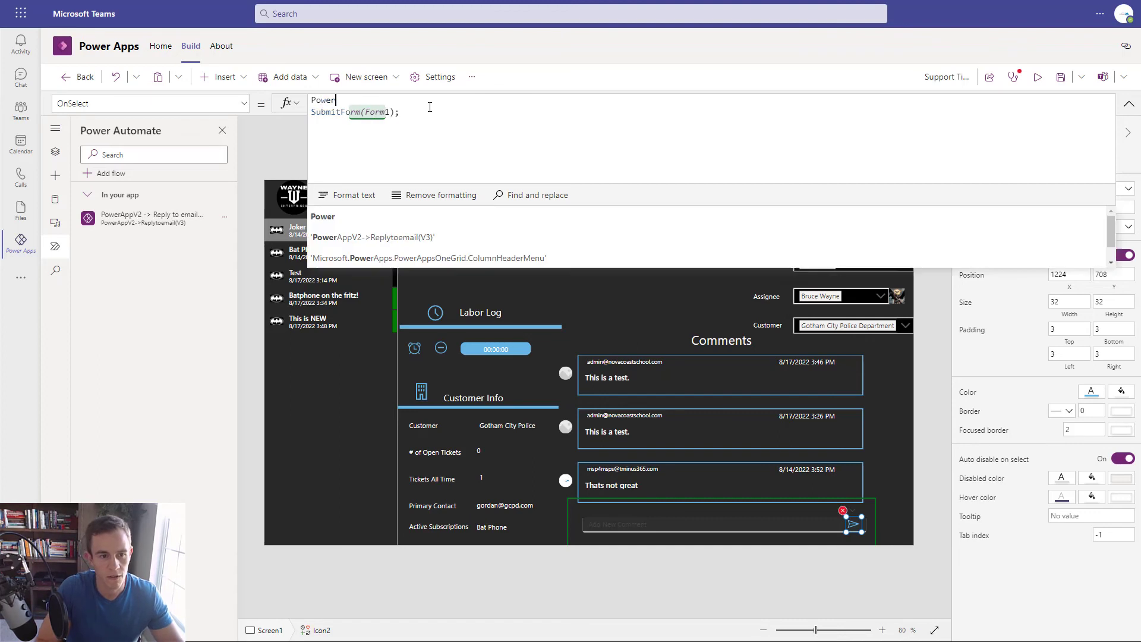
click(434, 239)
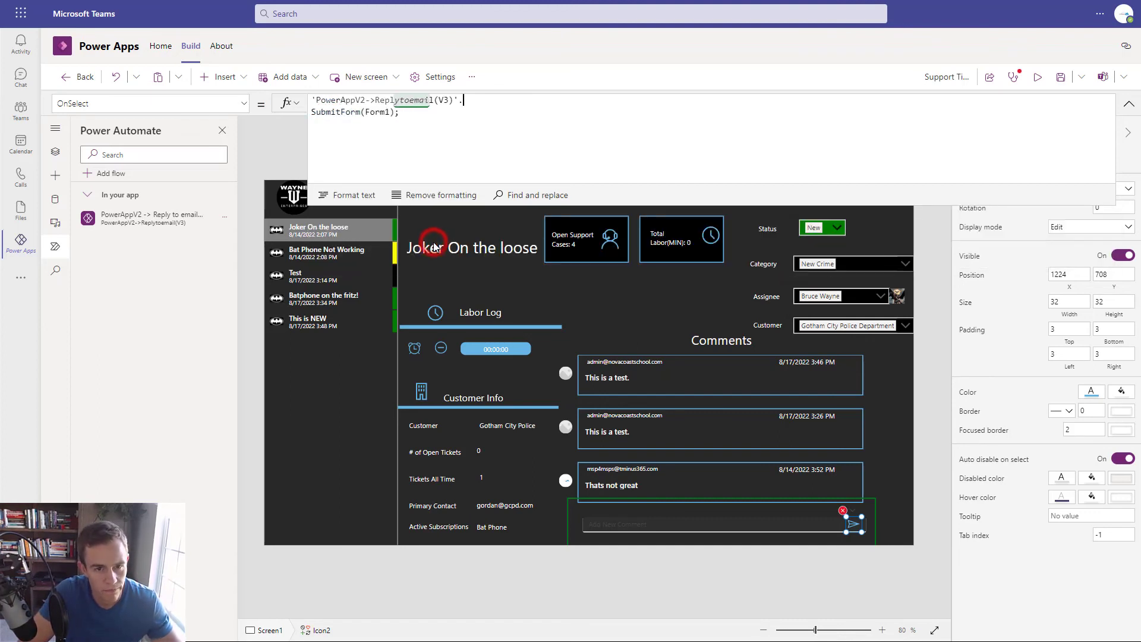
text(R)
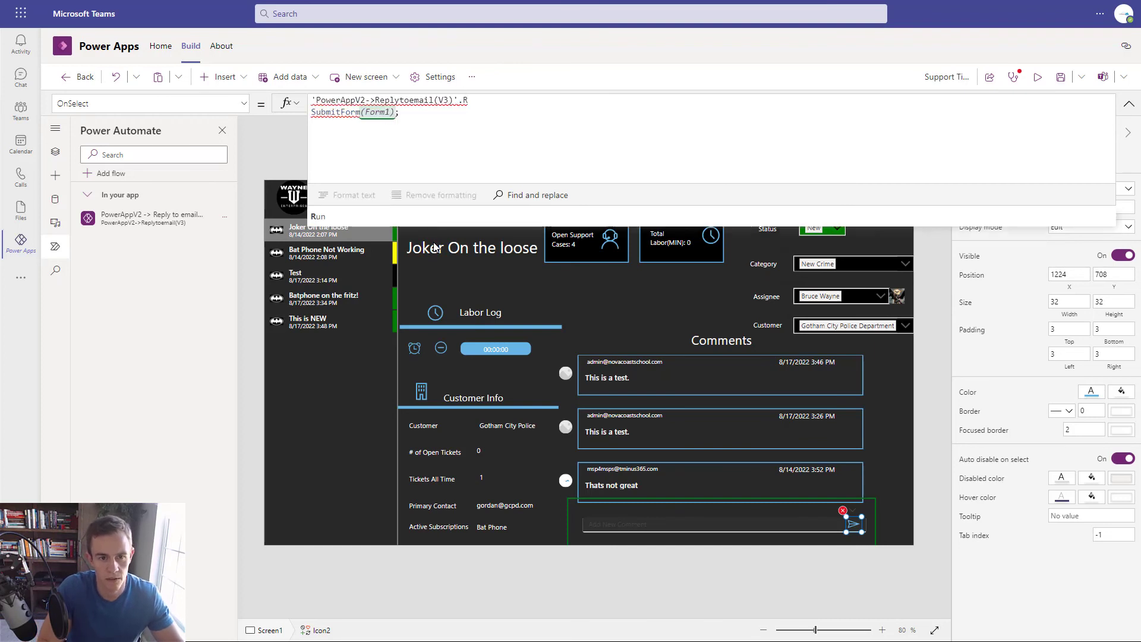
text(un()
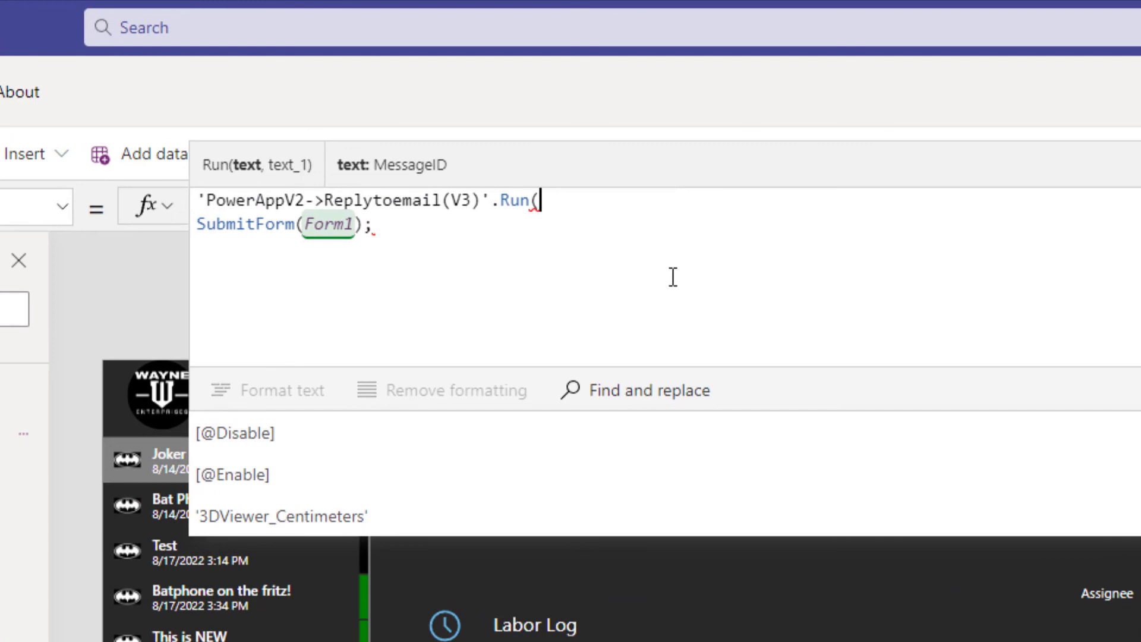
text(Browse)
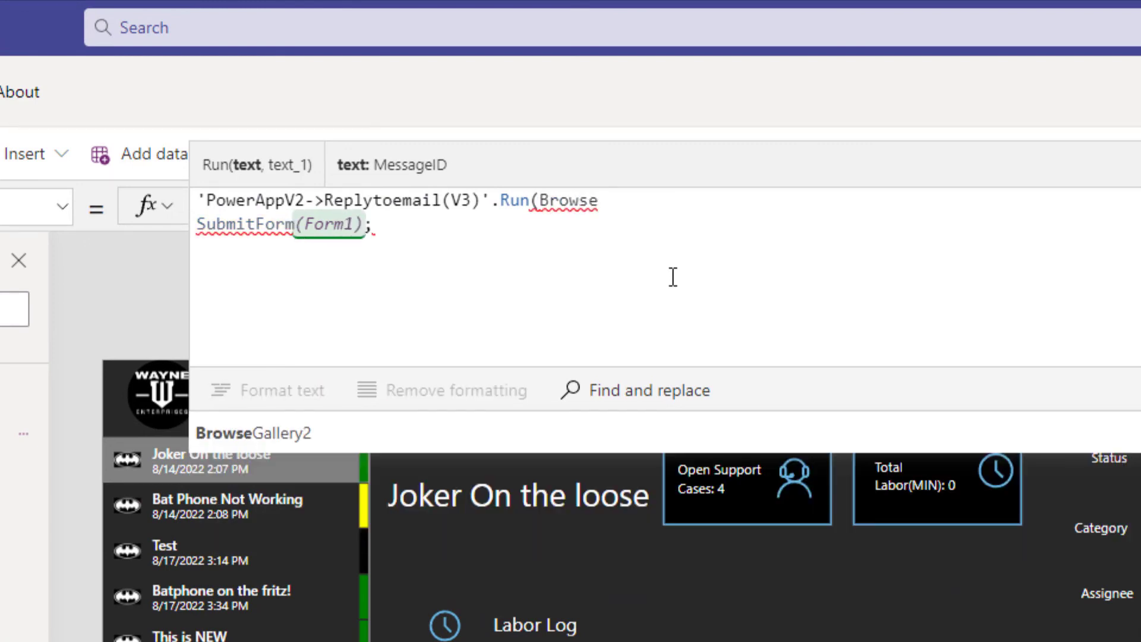
key(Tab)
text(.Selectg)
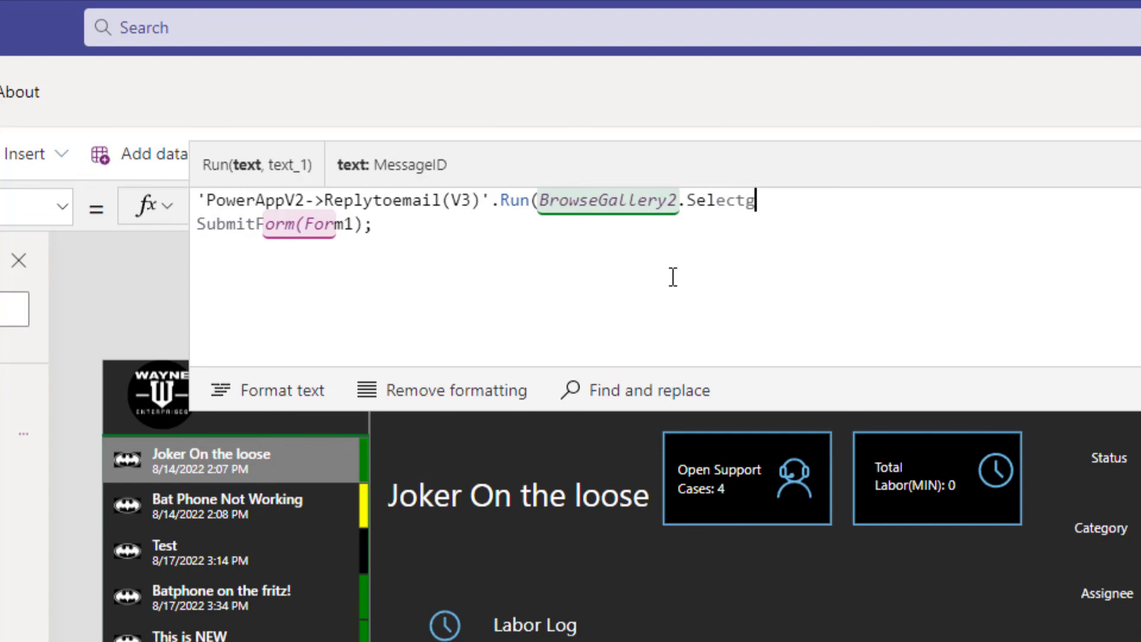
key(BackSpace)
text(ed)
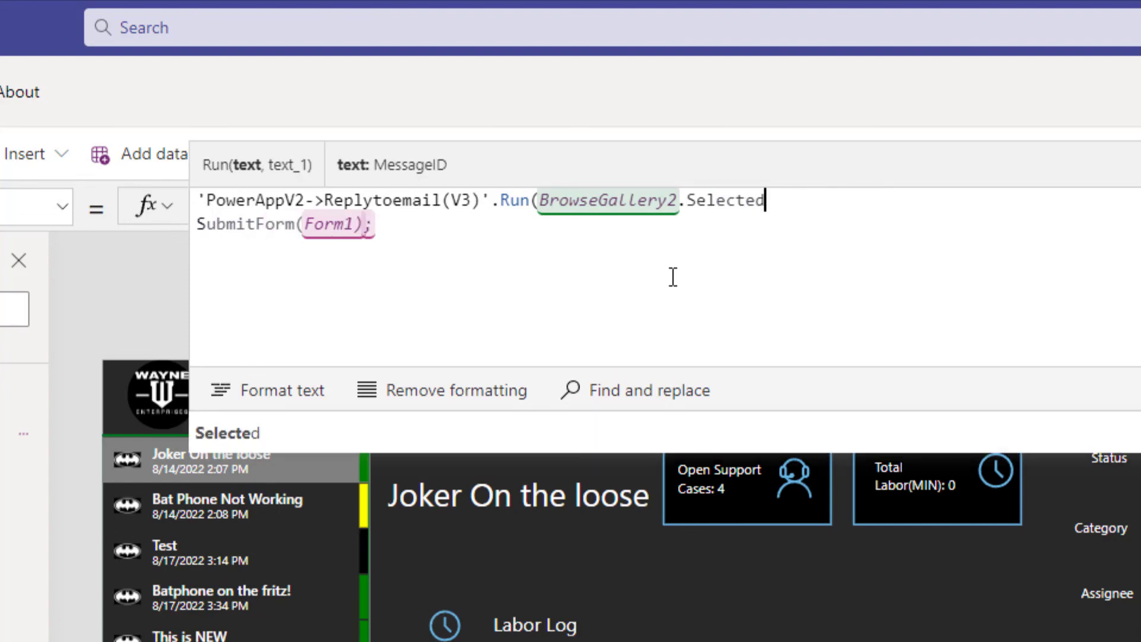
text(.Message)
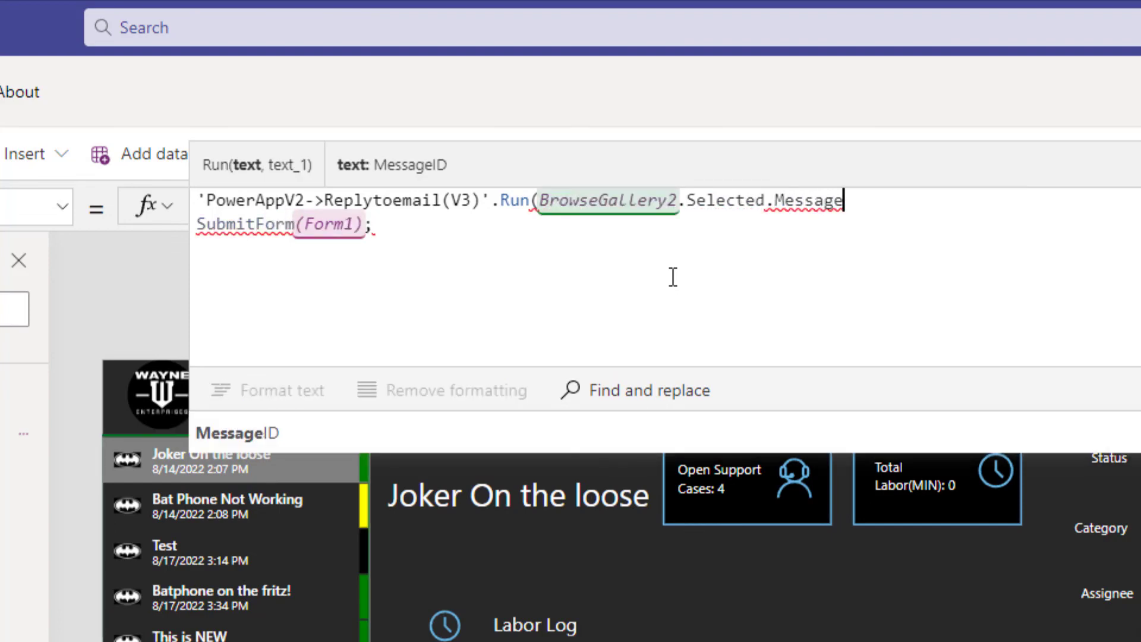
text(ID)
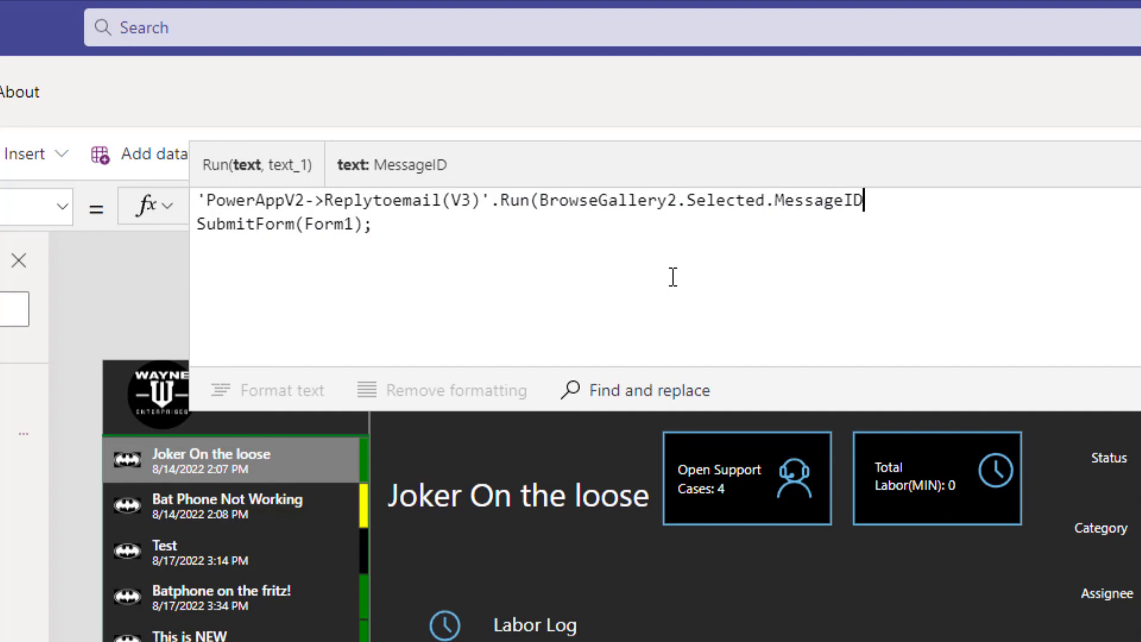
text(,)
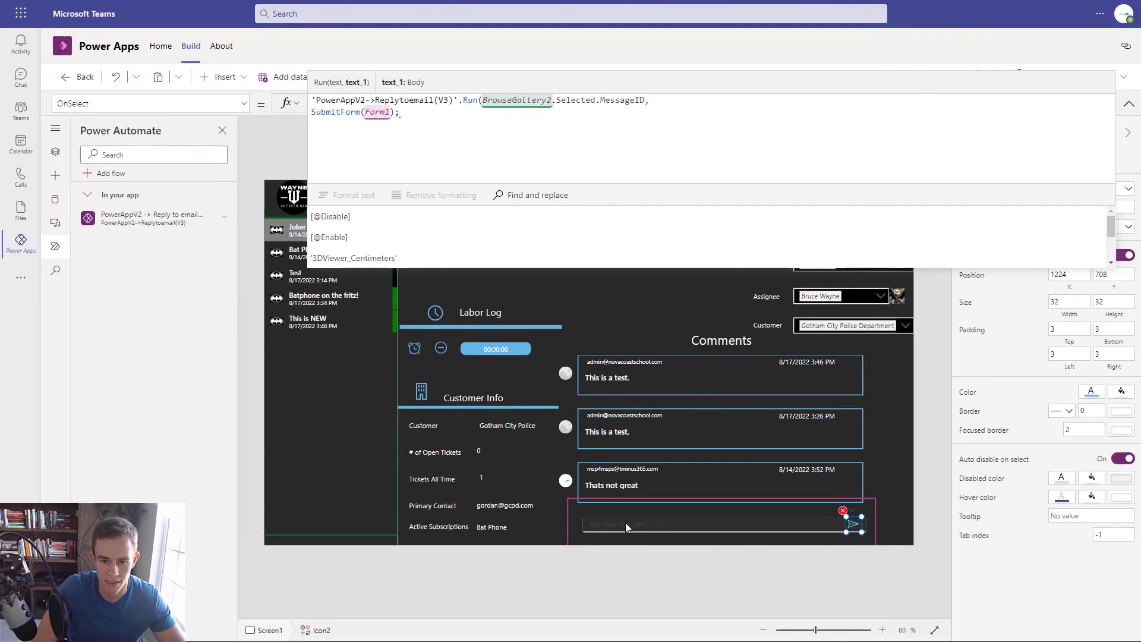
- Finish the Run call with DataCardValue9.Value); and preview the app
click(625, 523)
click(625, 522)
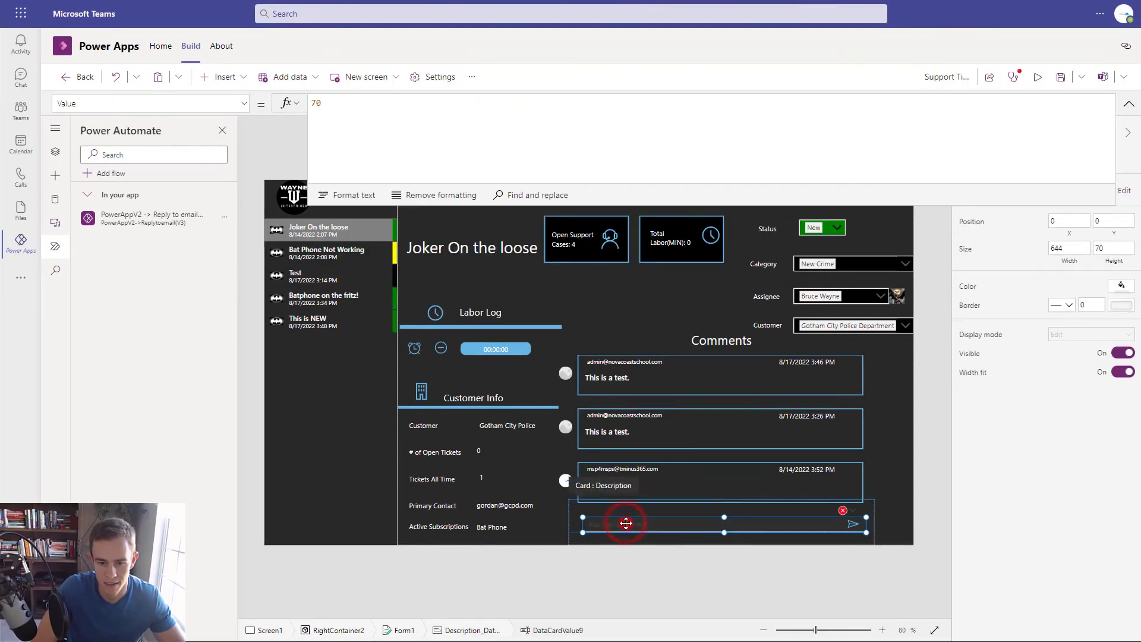
click(55, 151)
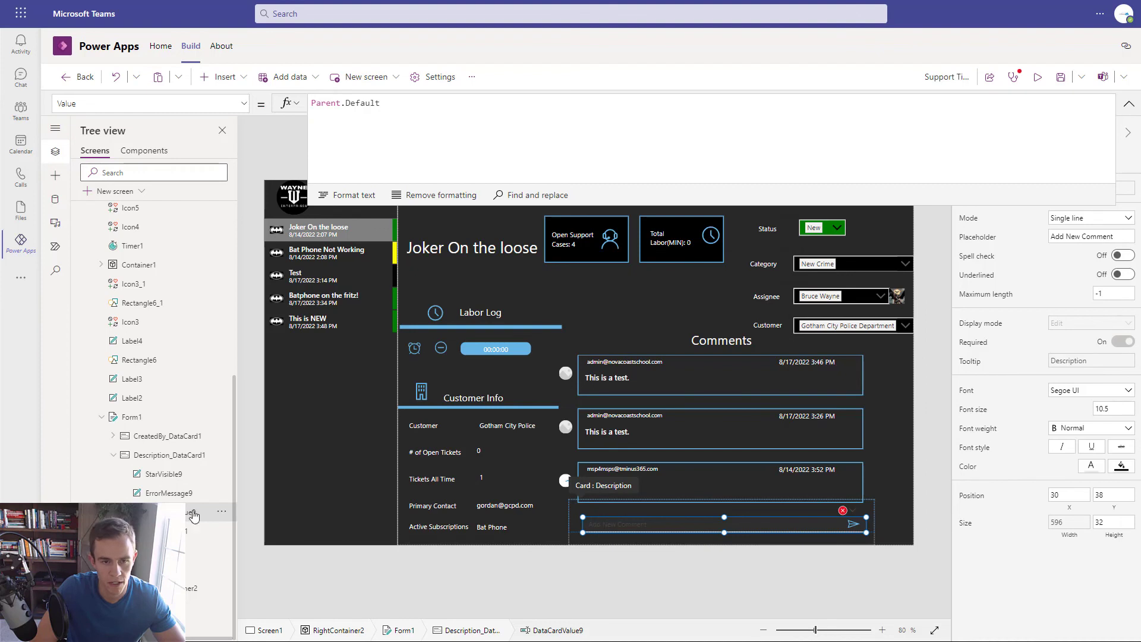
click(843, 510)
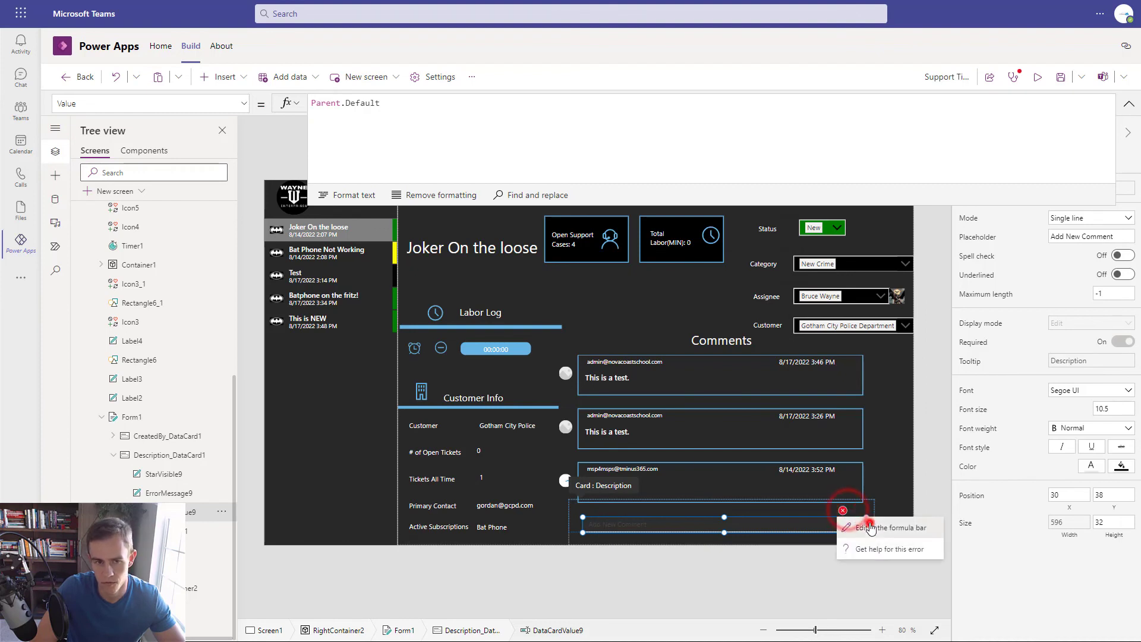
click(869, 527)
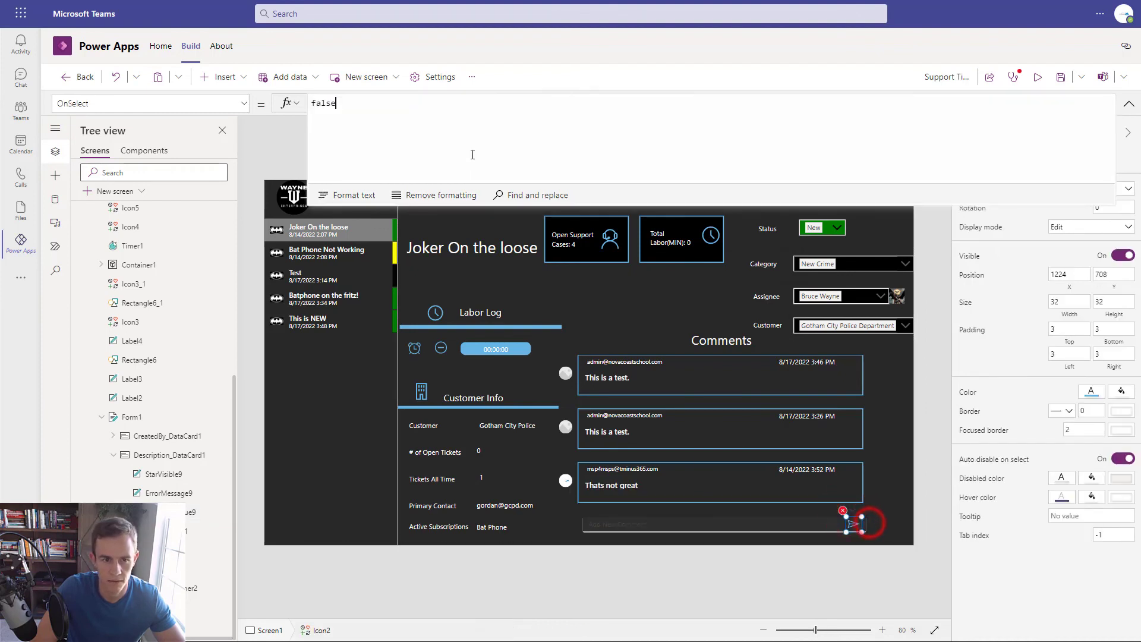
click(842, 510)
click(870, 528)
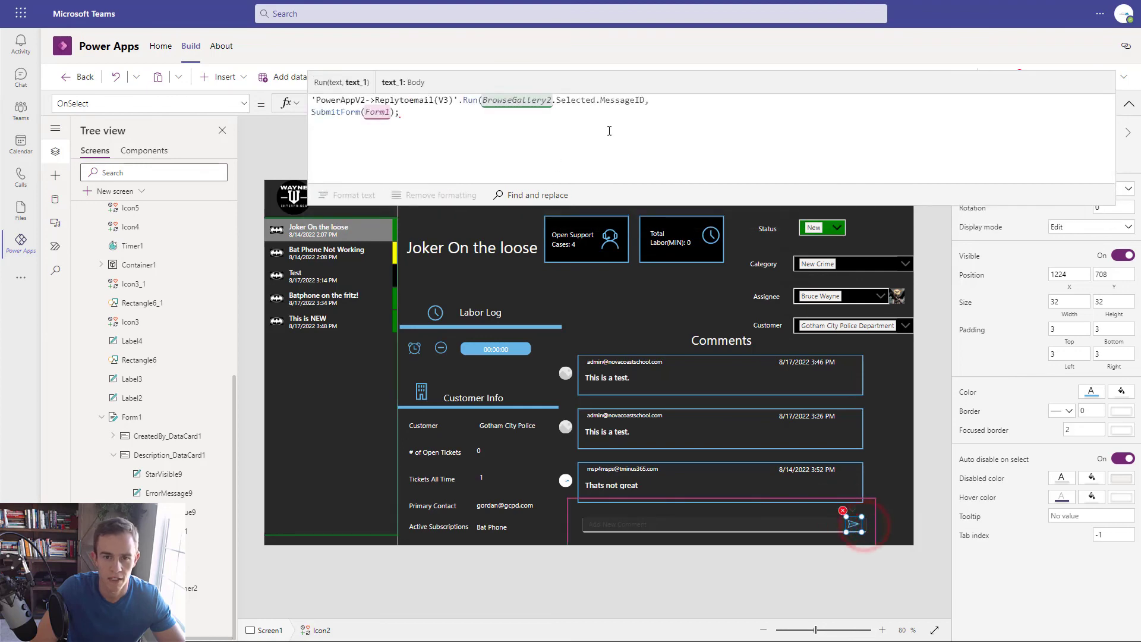
click(675, 101)
text(Dat)
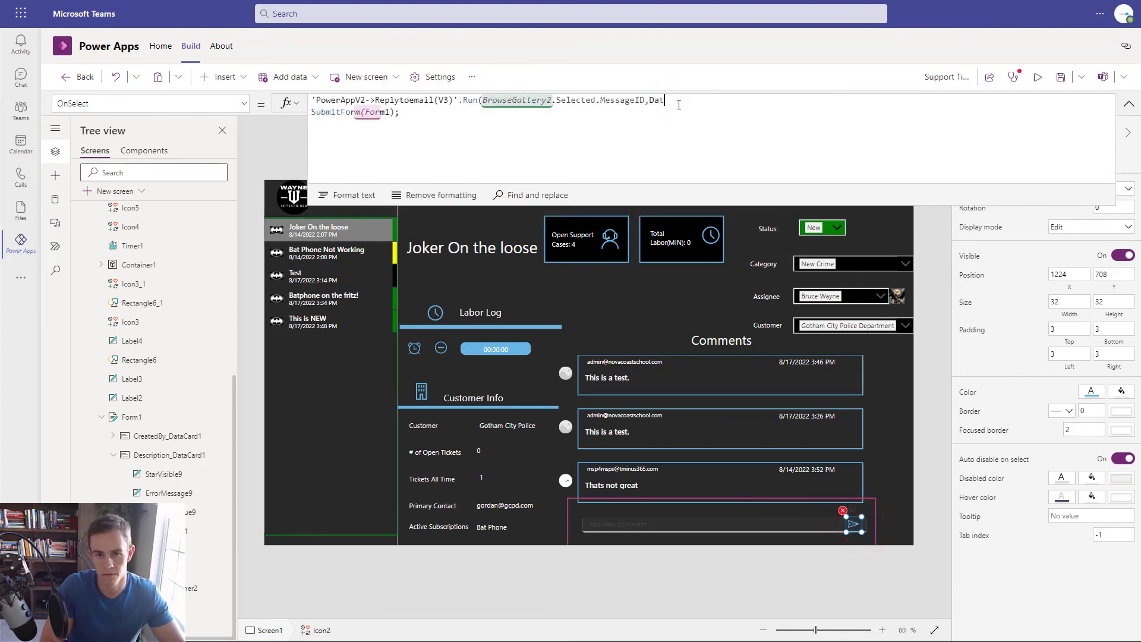
text(aCard)
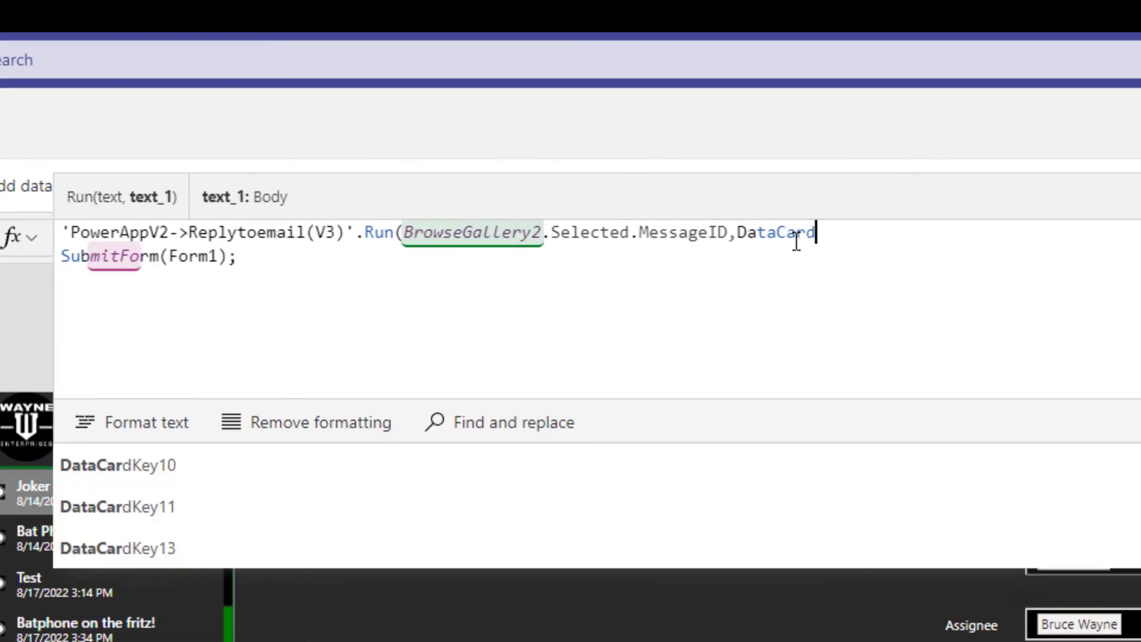
text(Value)
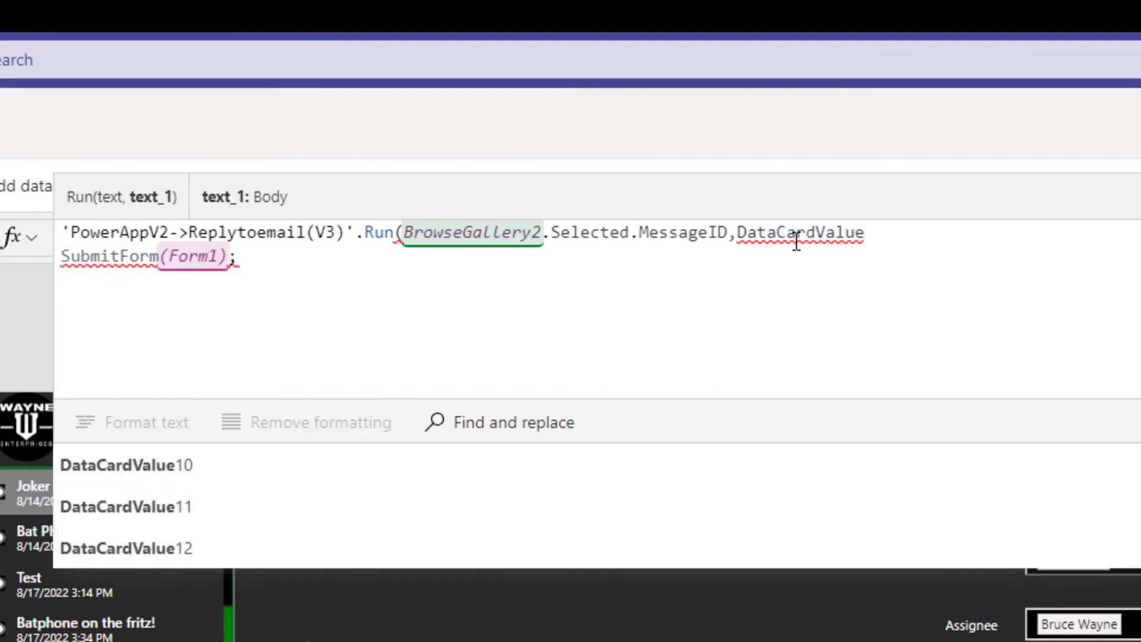
text(9.Va)
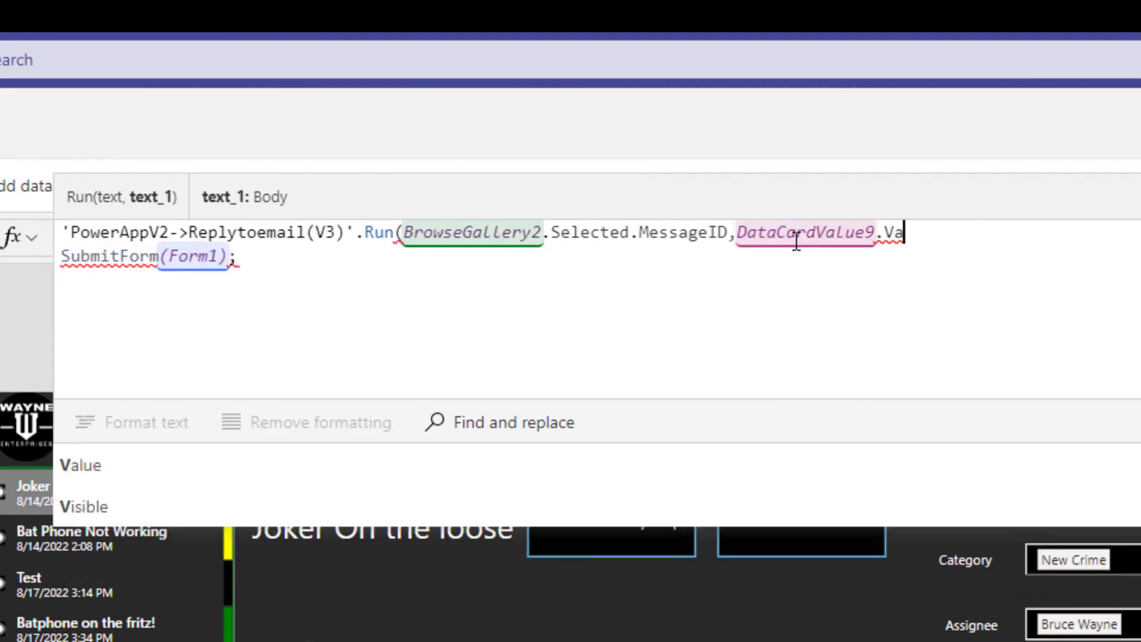
text(lue))
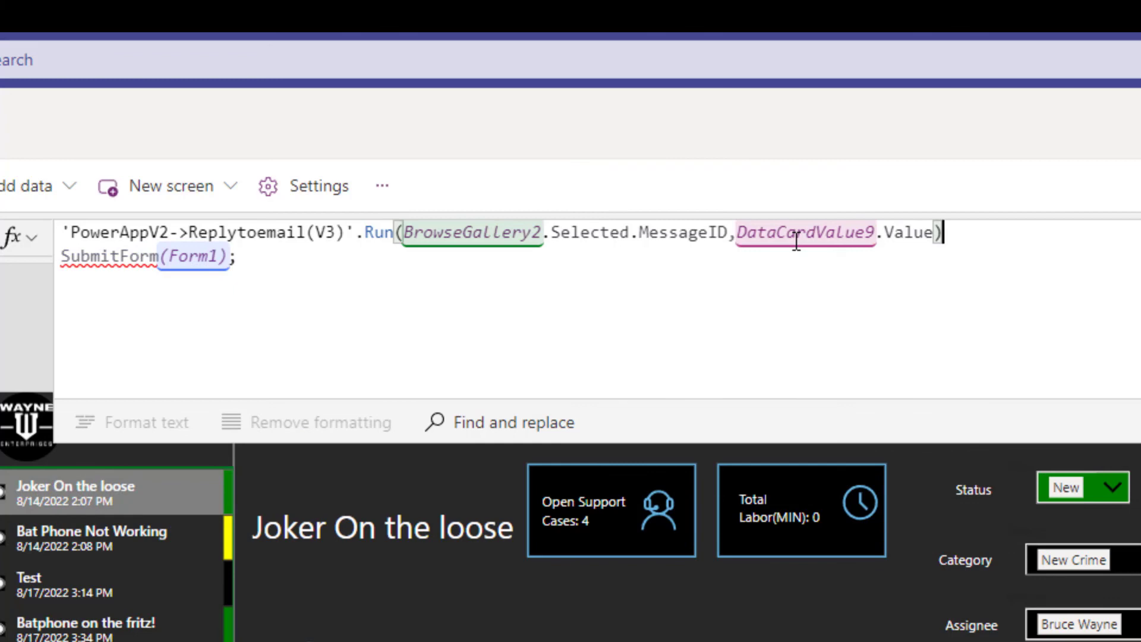
text(;)
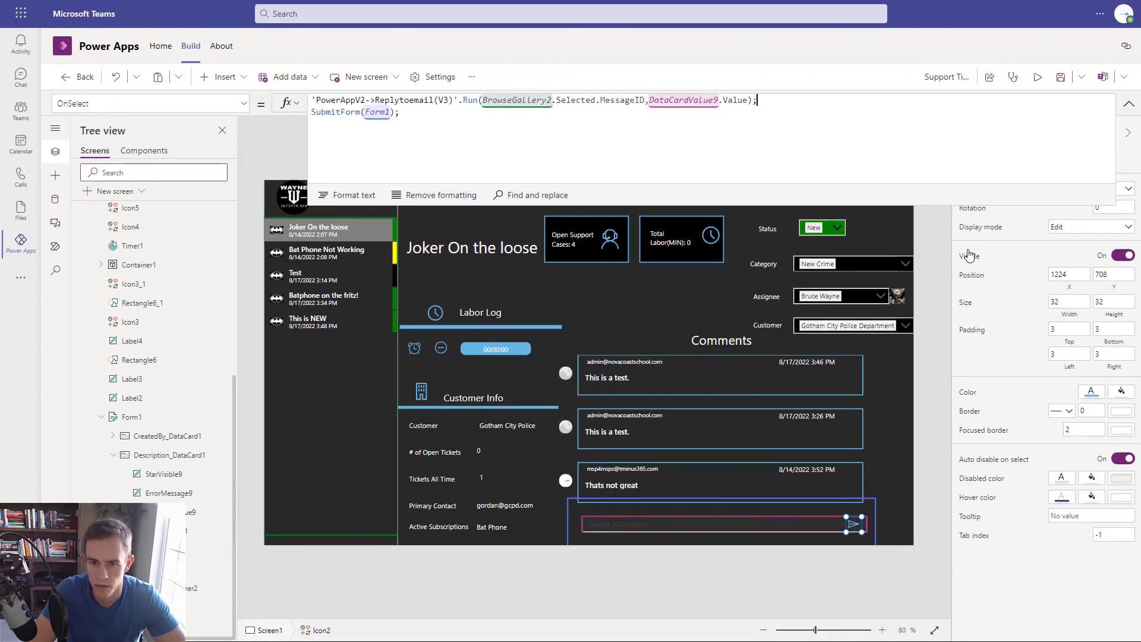
click(1037, 77)
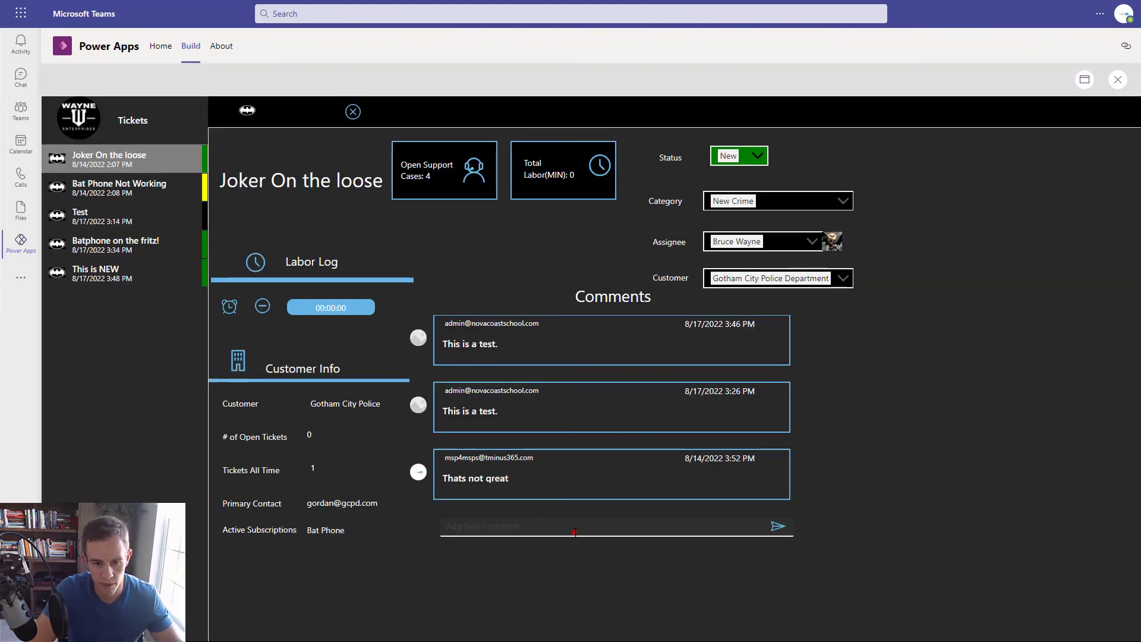
- Post the comment 'I am responding to your test' on the ticket to trigger the reply flow
click(576, 530)
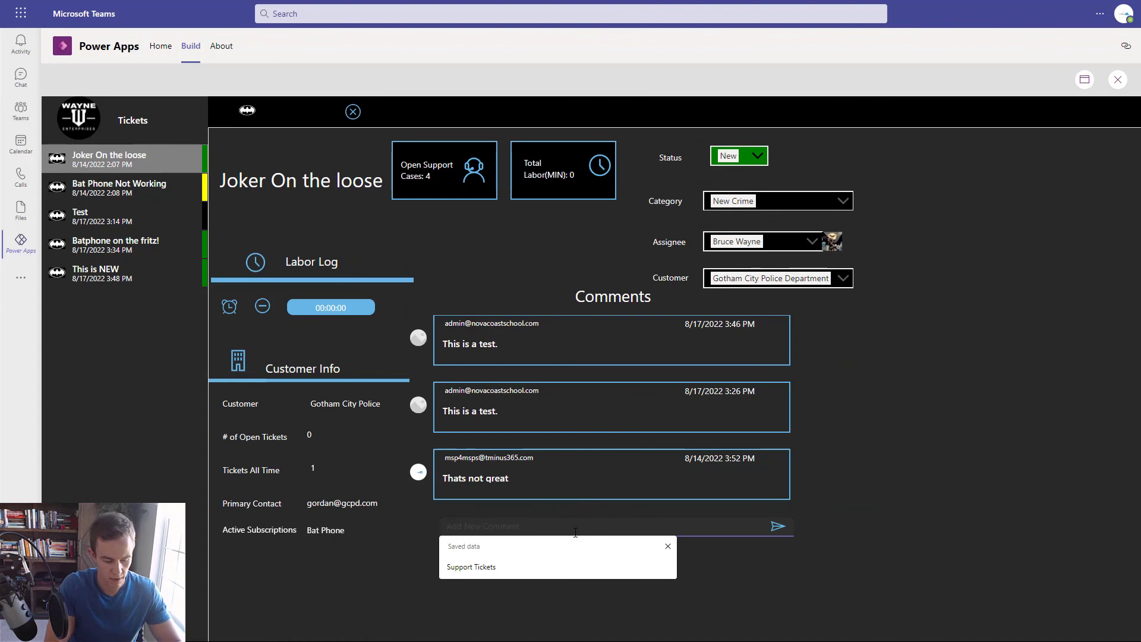
text(I am responding to your test)
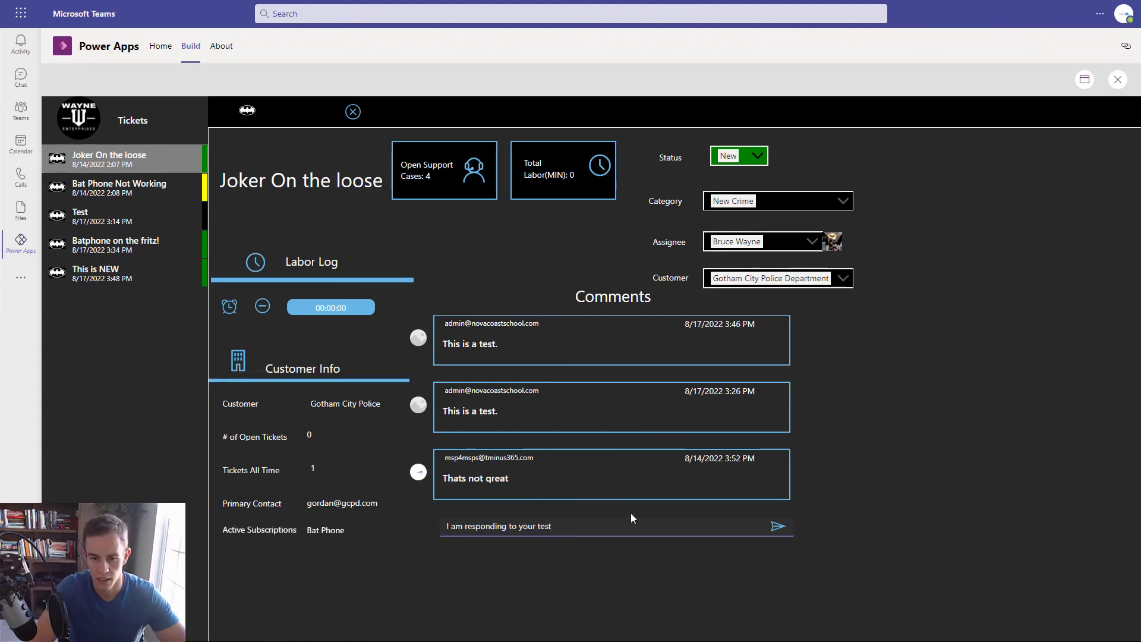
click(773, 527)
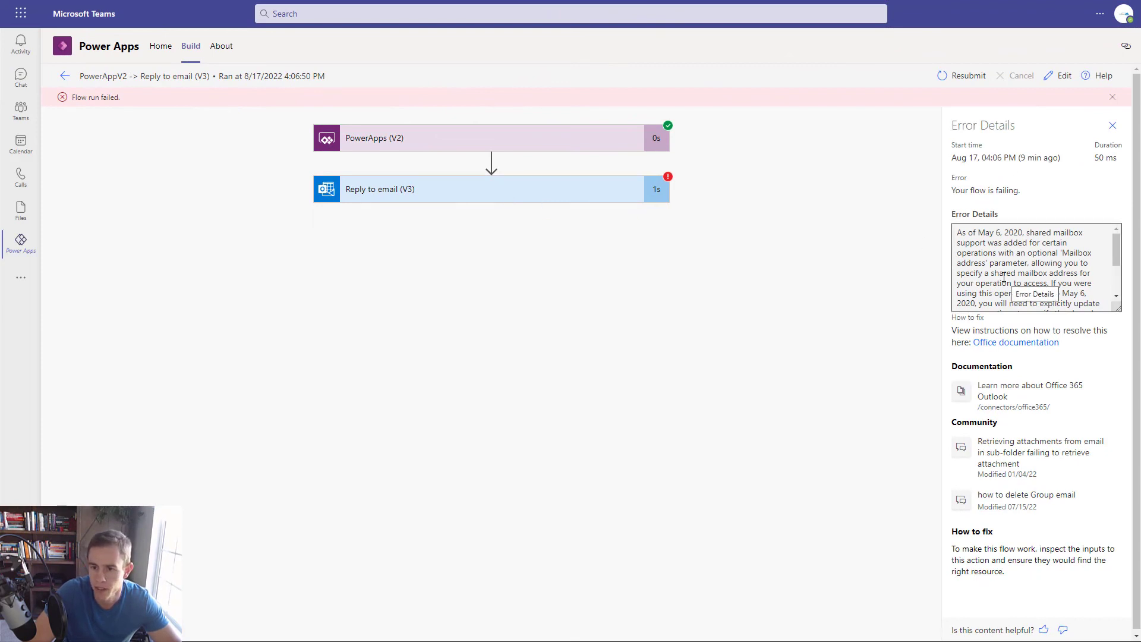
- Read the failed run's Reply to email (V3) error message
drag(956, 232, 1082, 304)
click(1078, 283)
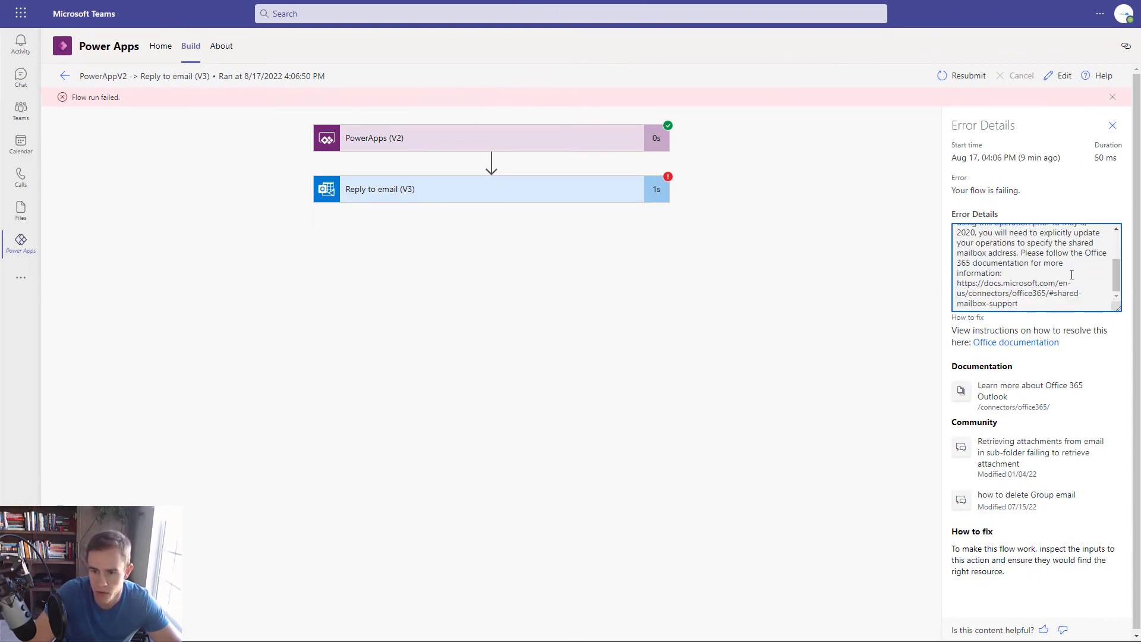
scroll(1061, 284, up, 5)
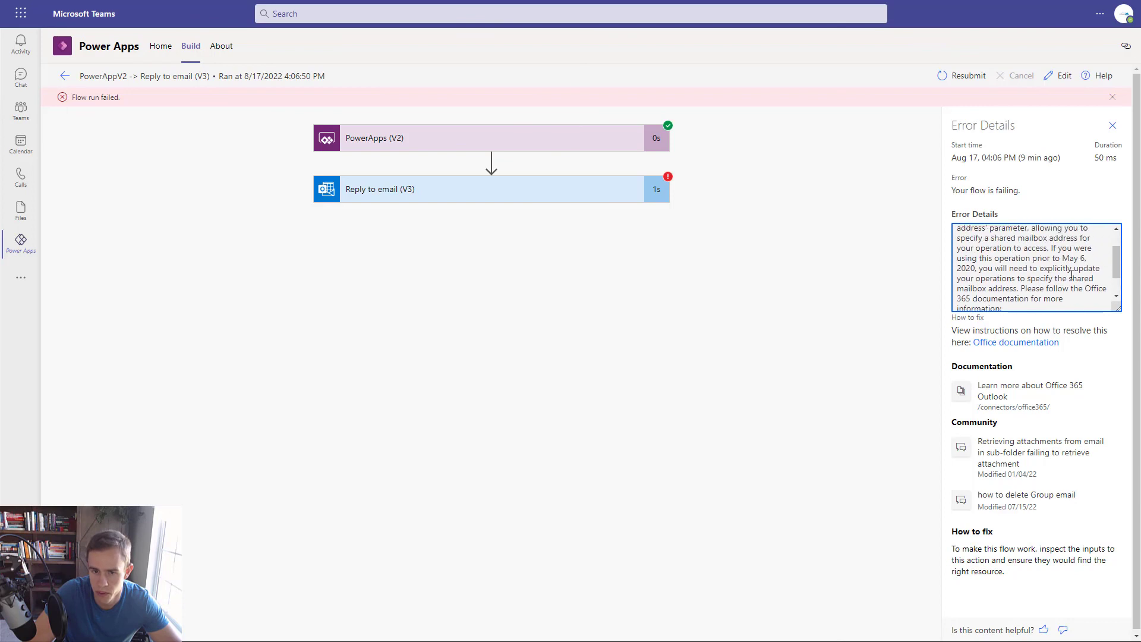
- Set the reply action's Original Mailbox Address to the Support mailbox and save the flow
click(1060, 76)
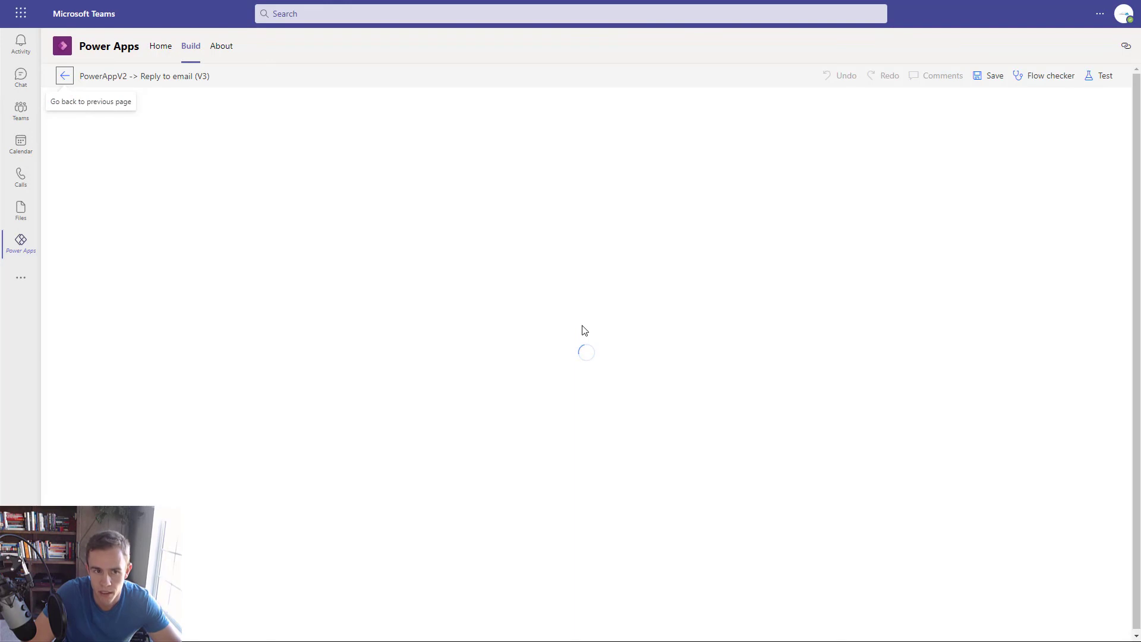
click(522, 168)
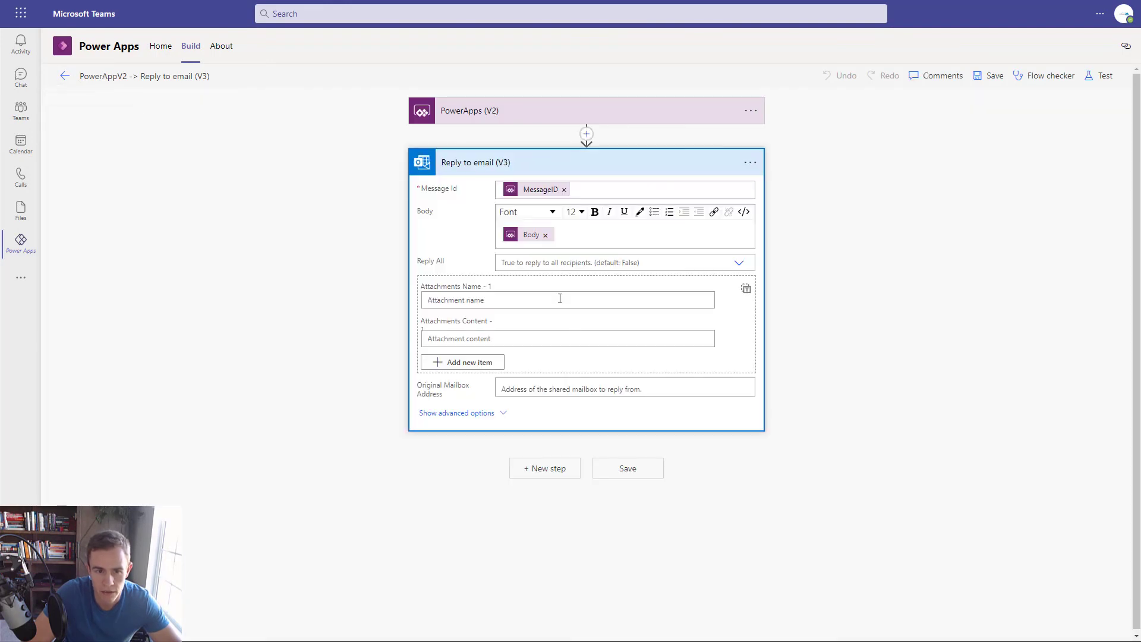
click(469, 413)
click(543, 411)
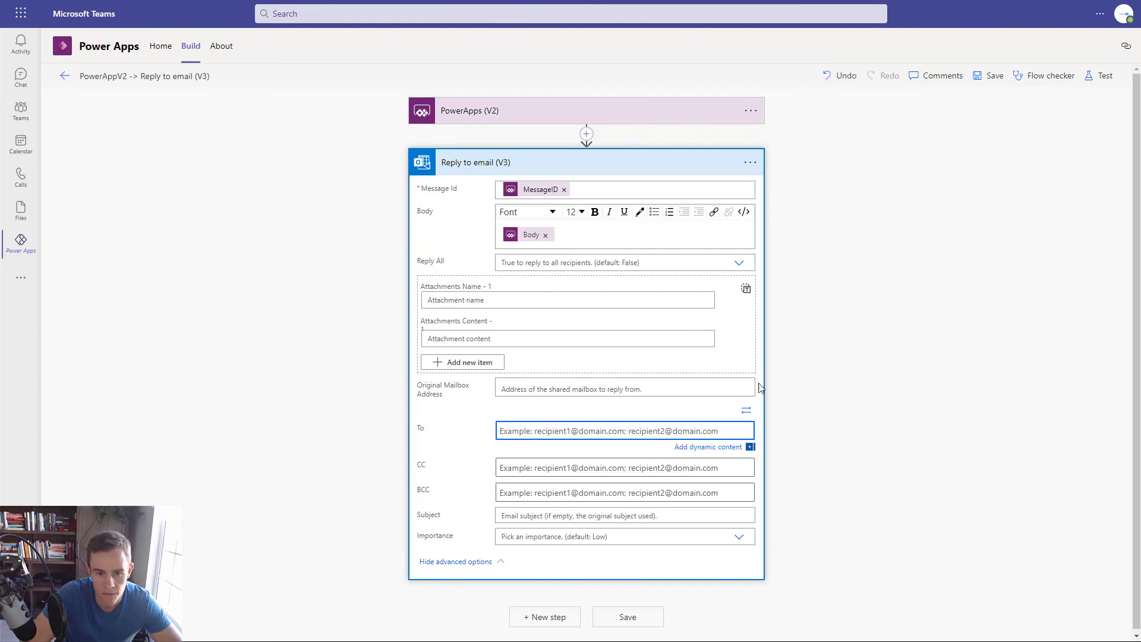
click(597, 390)
text(su)
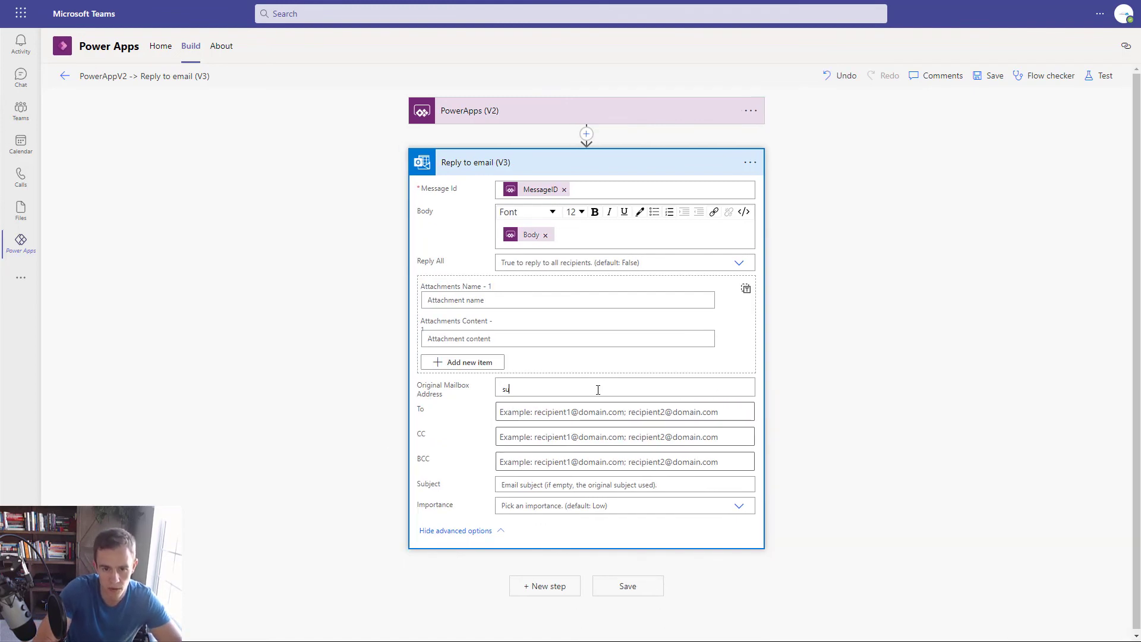
text(pport)
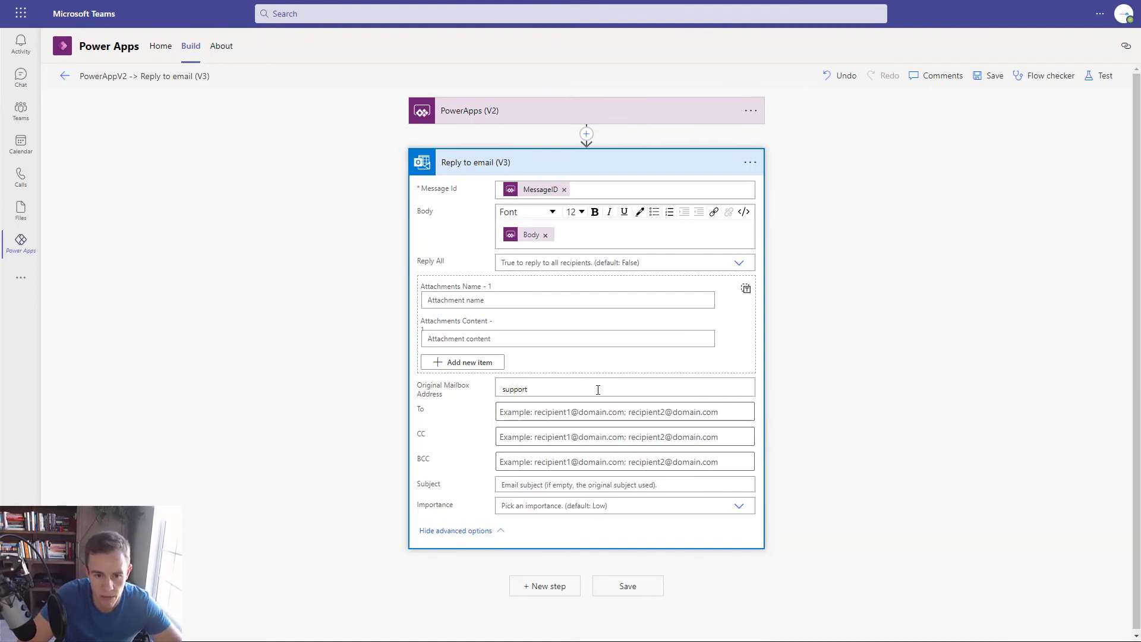
click(578, 410)
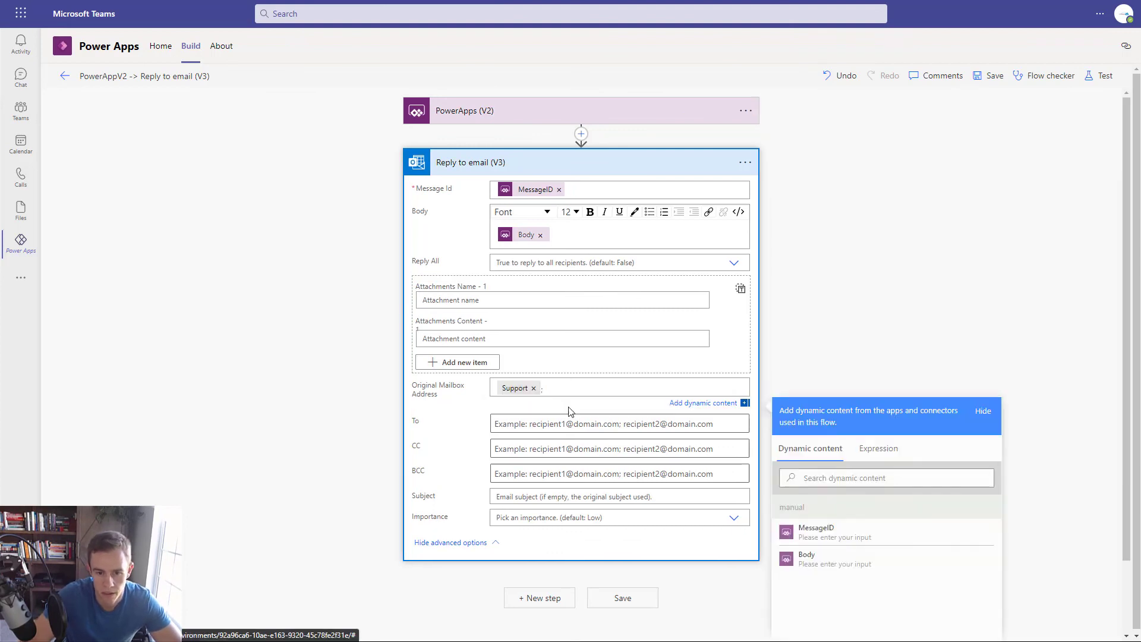
click(643, 601)
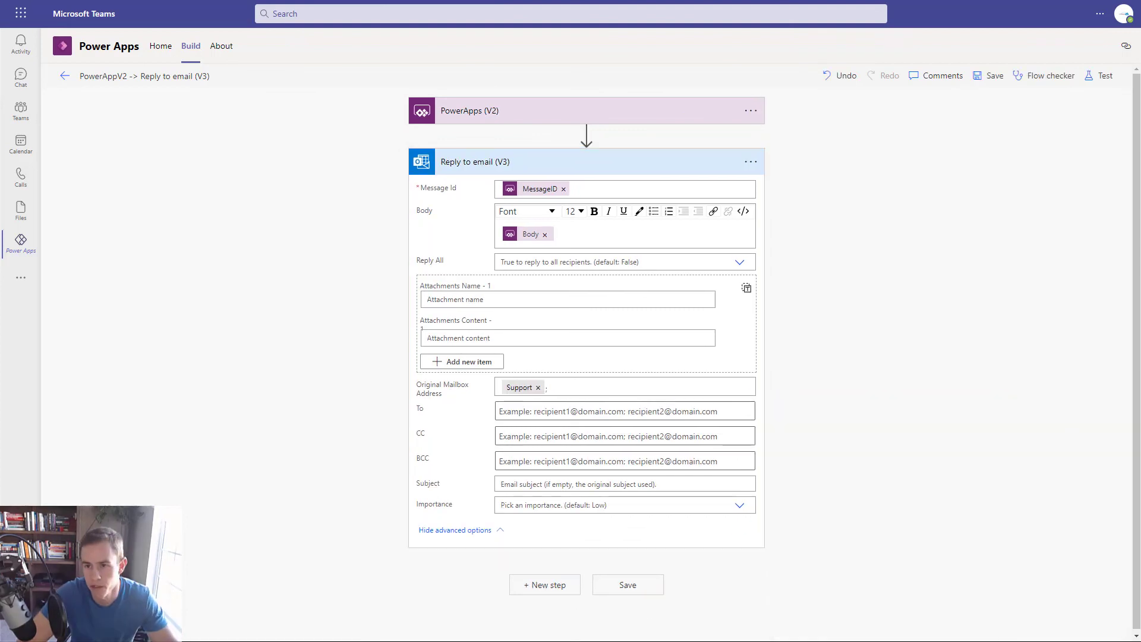
- Test the flow with the recent trigger data and check the reply step's body text
click(1098, 75)
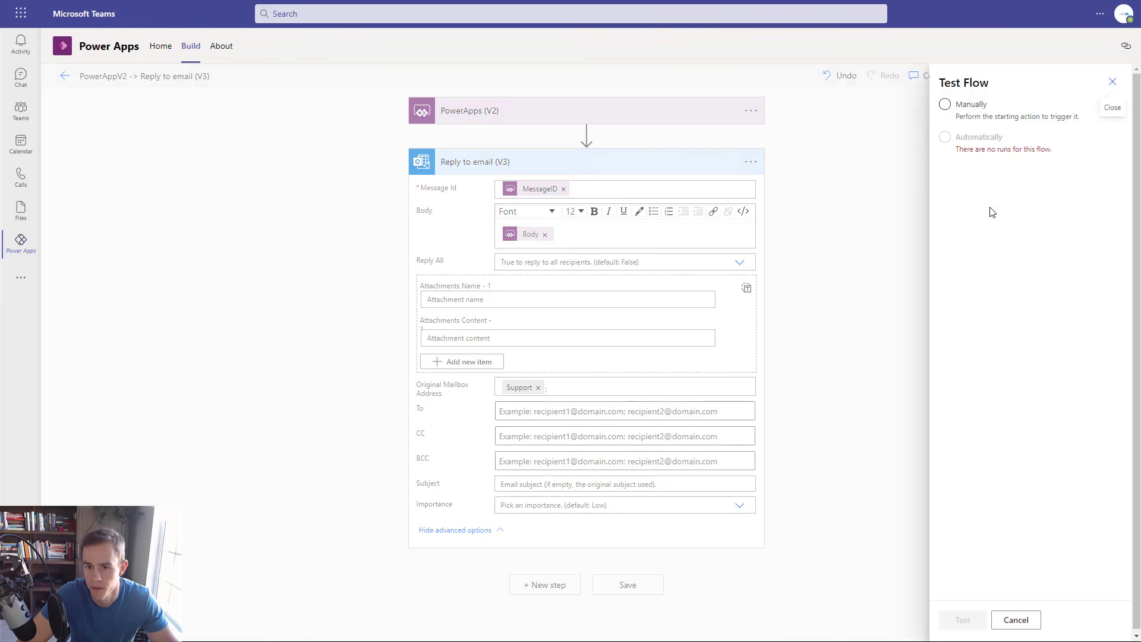
click(953, 139)
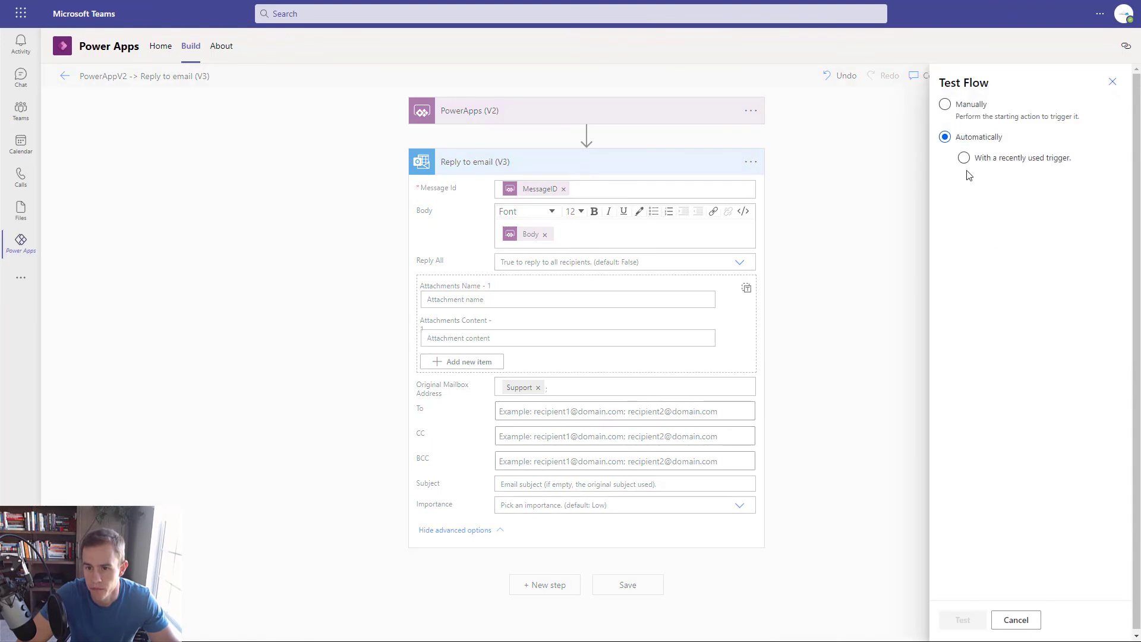
click(969, 185)
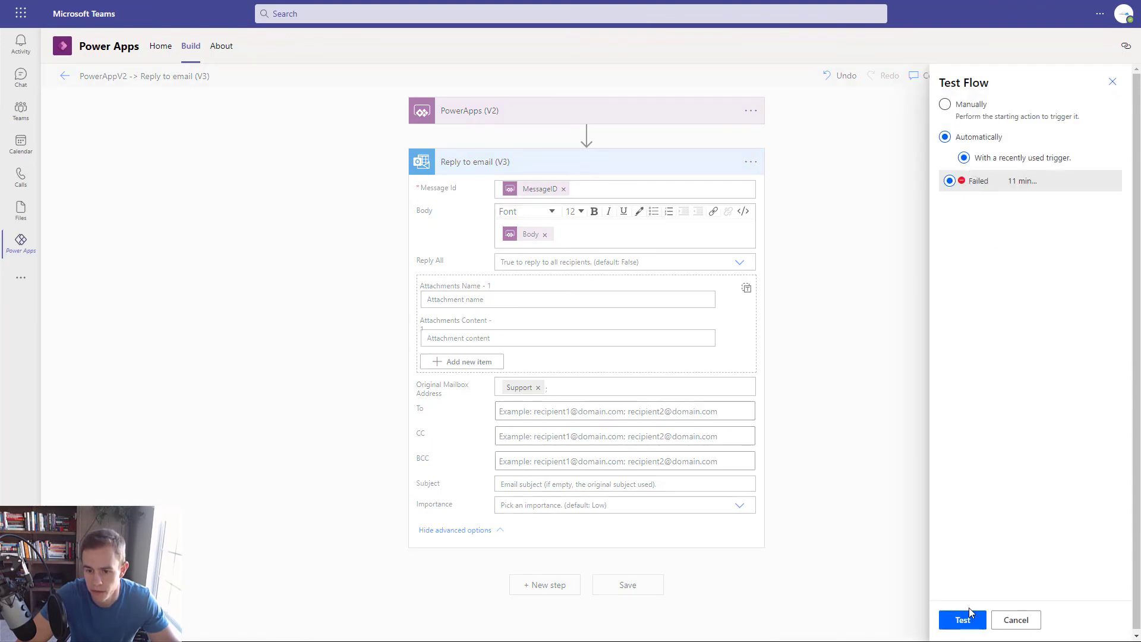
click(963, 620)
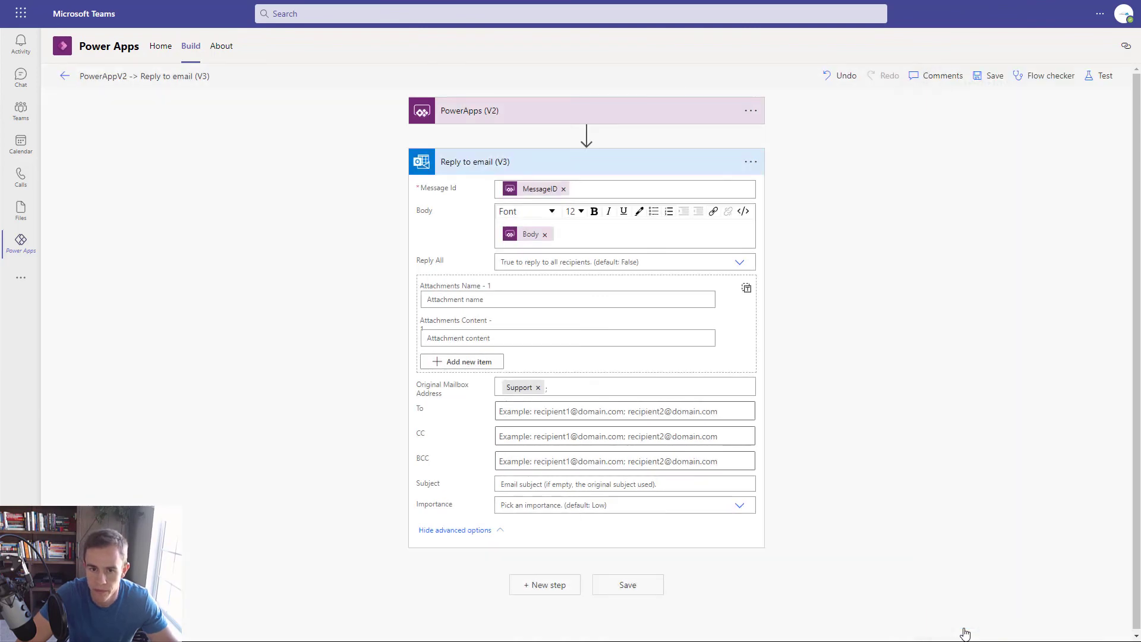
click(682, 189)
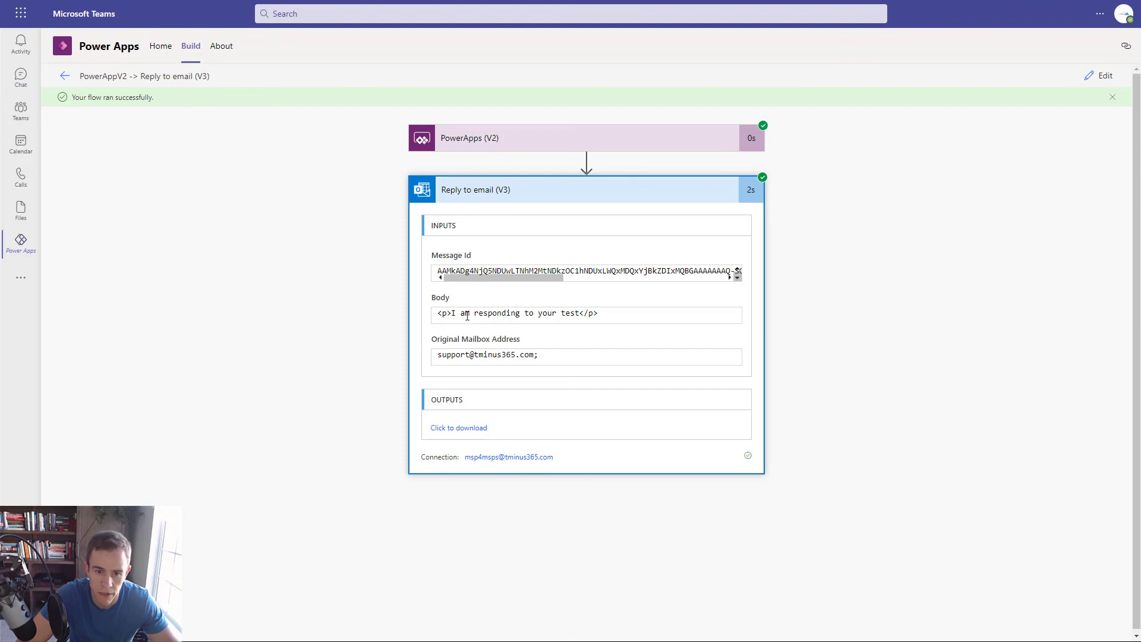
drag(447, 314, 629, 331)
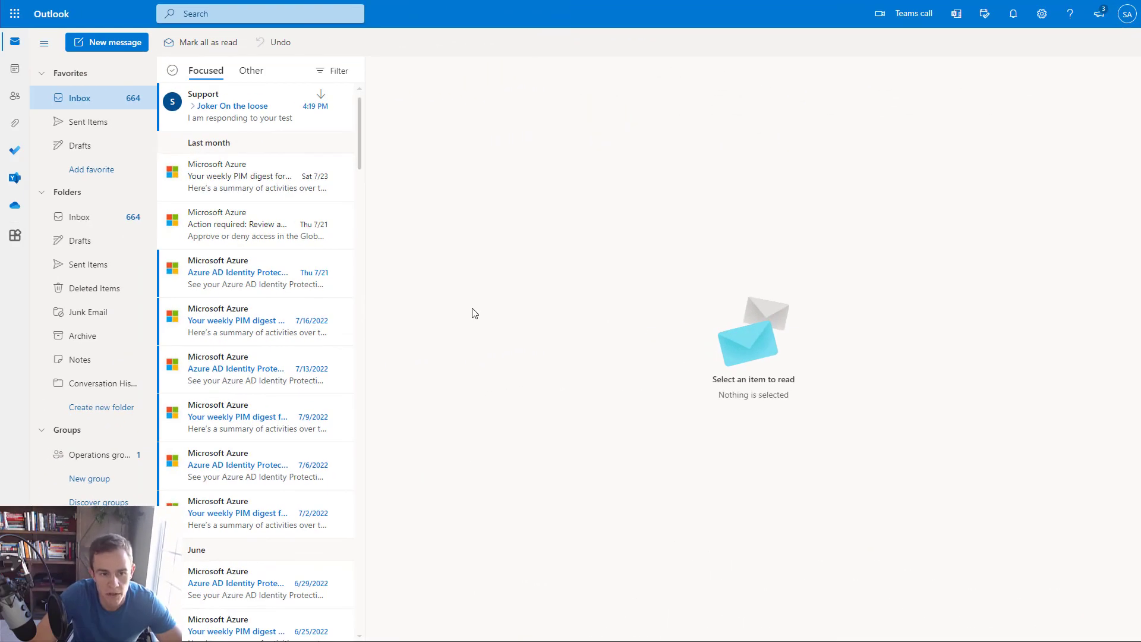
- Open Support's 'Joker On the loose' reply and check it shows 'I am responding to your test'
click(224, 115)
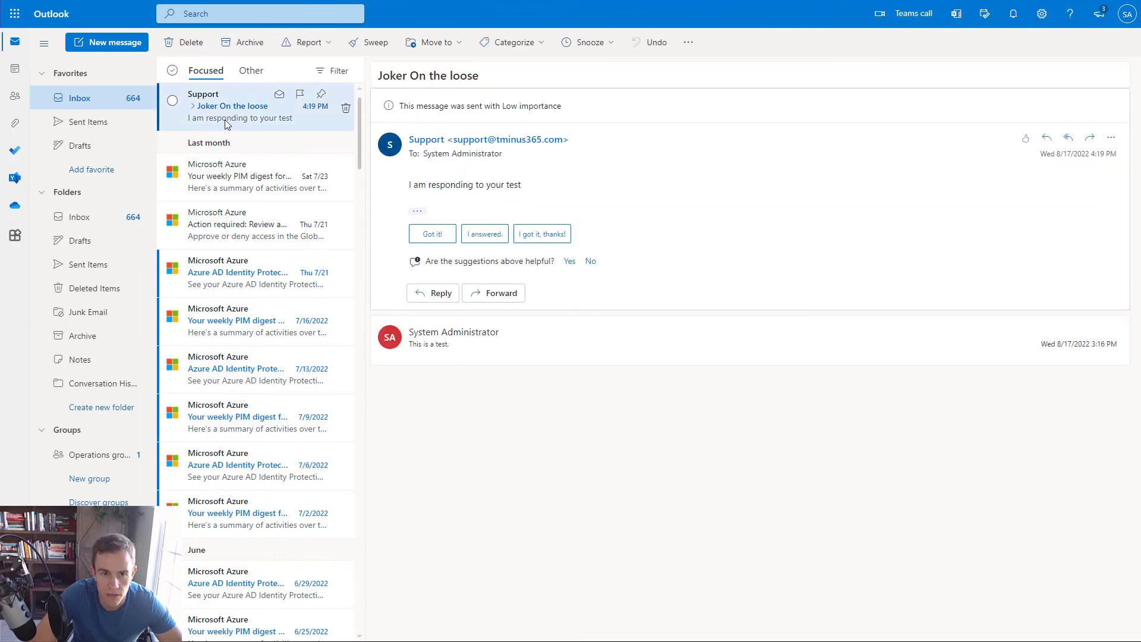
click(446, 335)
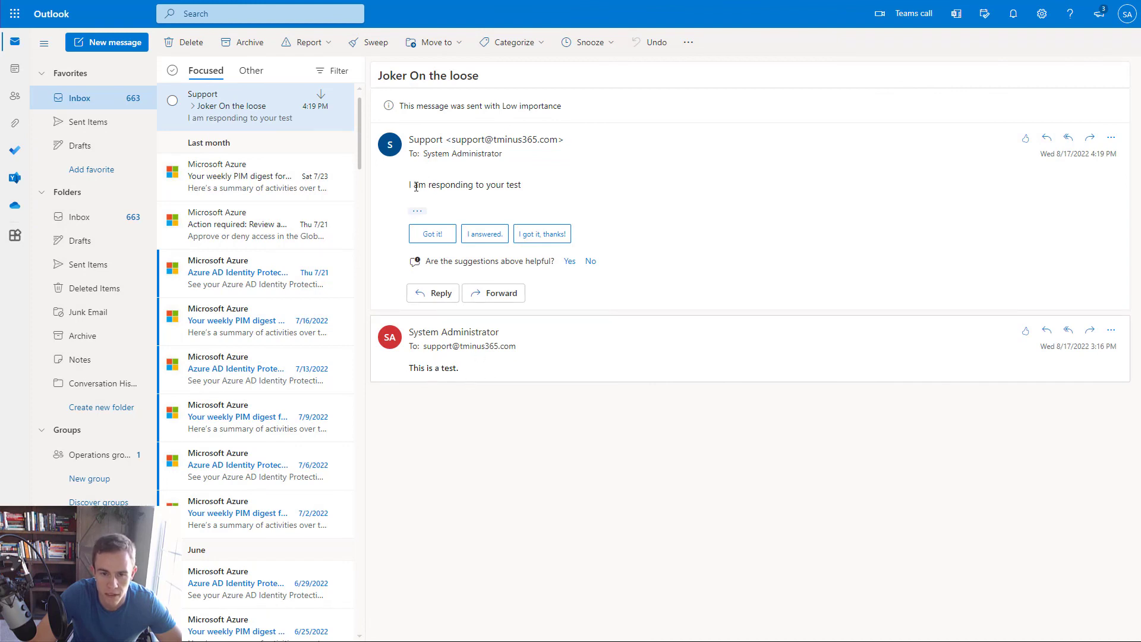
drag(417, 185, 616, 227)
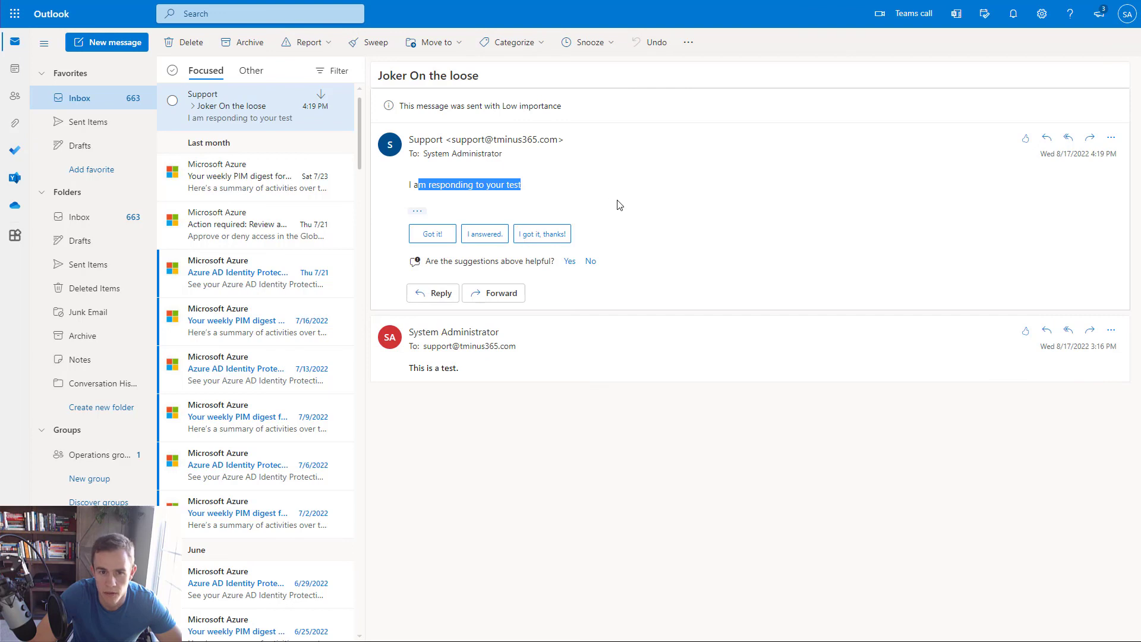
click(532, 177)
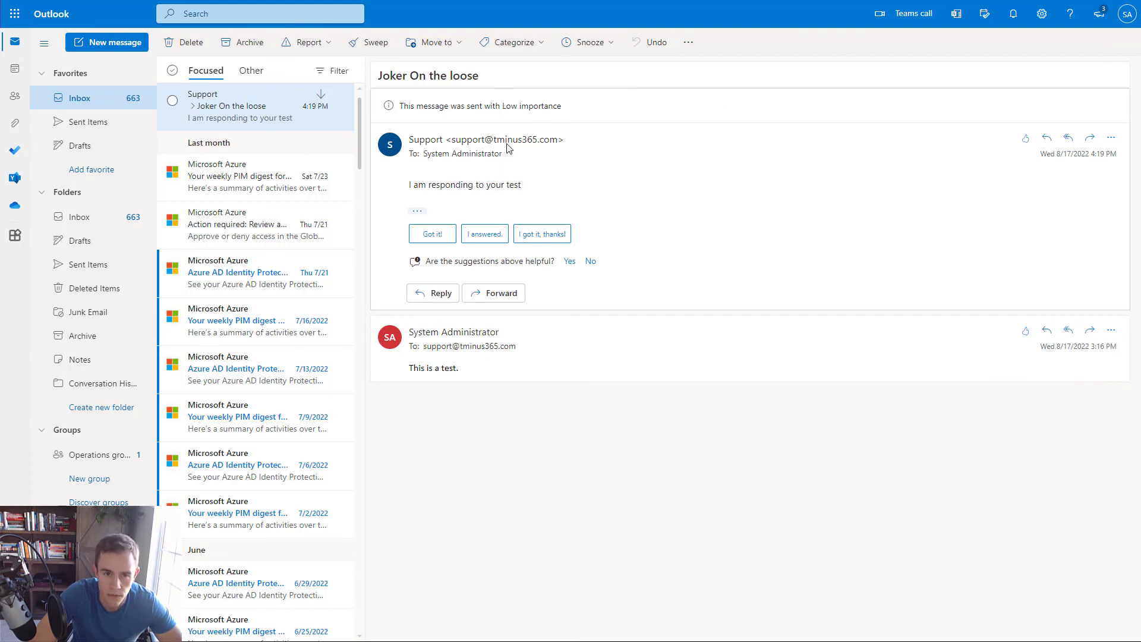